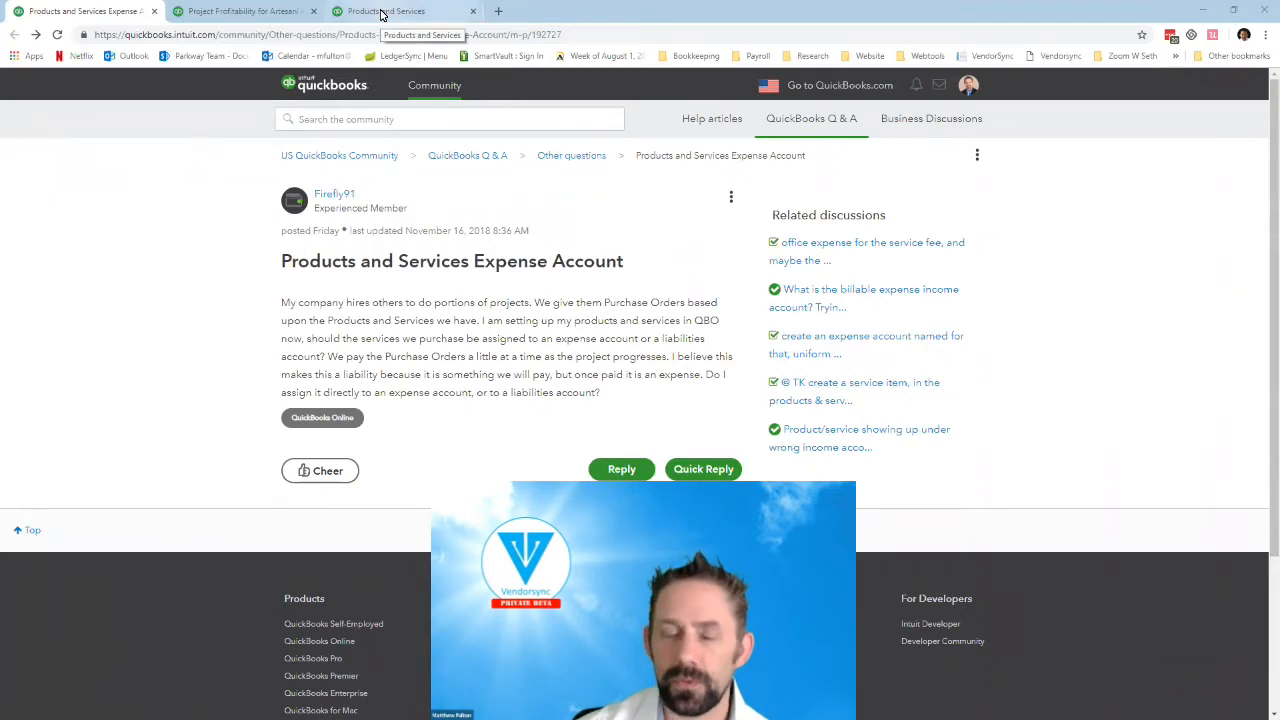
# Review the sales and purchasing information of the Bathroom Remodel service under Outsourced Labor, including its income and expense accounts.
pyautogui.click(380, 14)
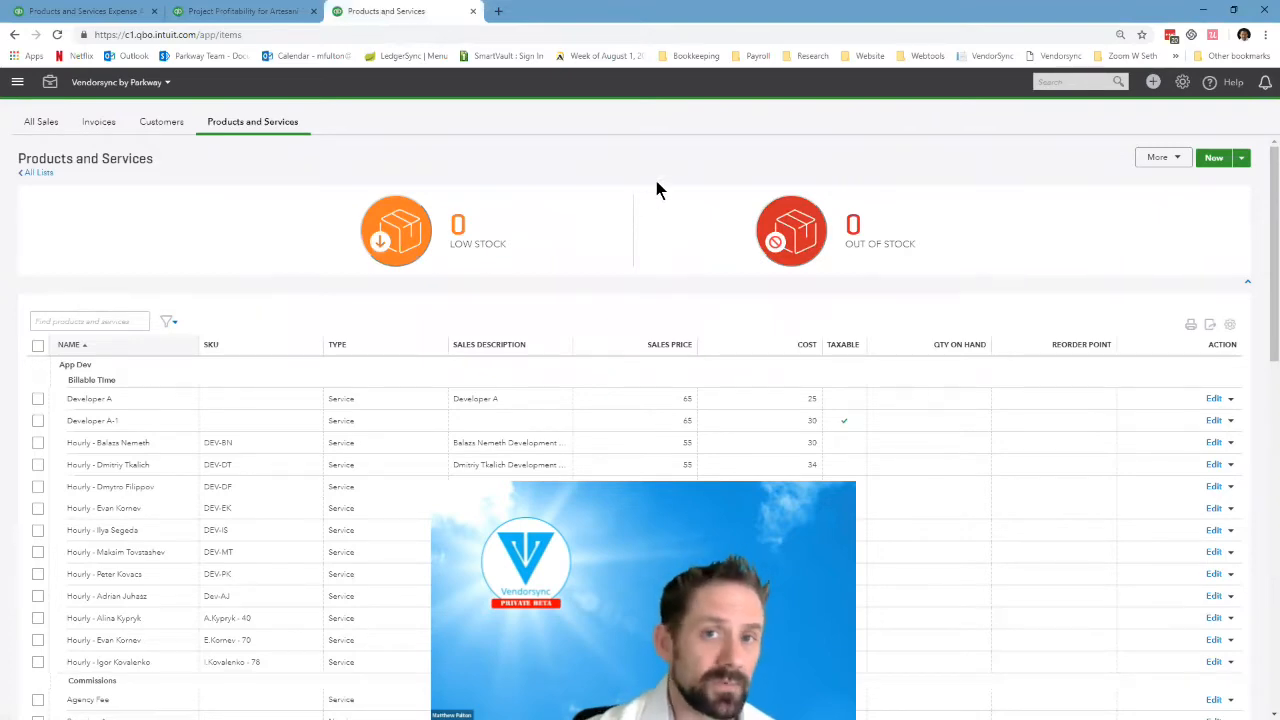
pyautogui.scroll(-2, 656, 181)
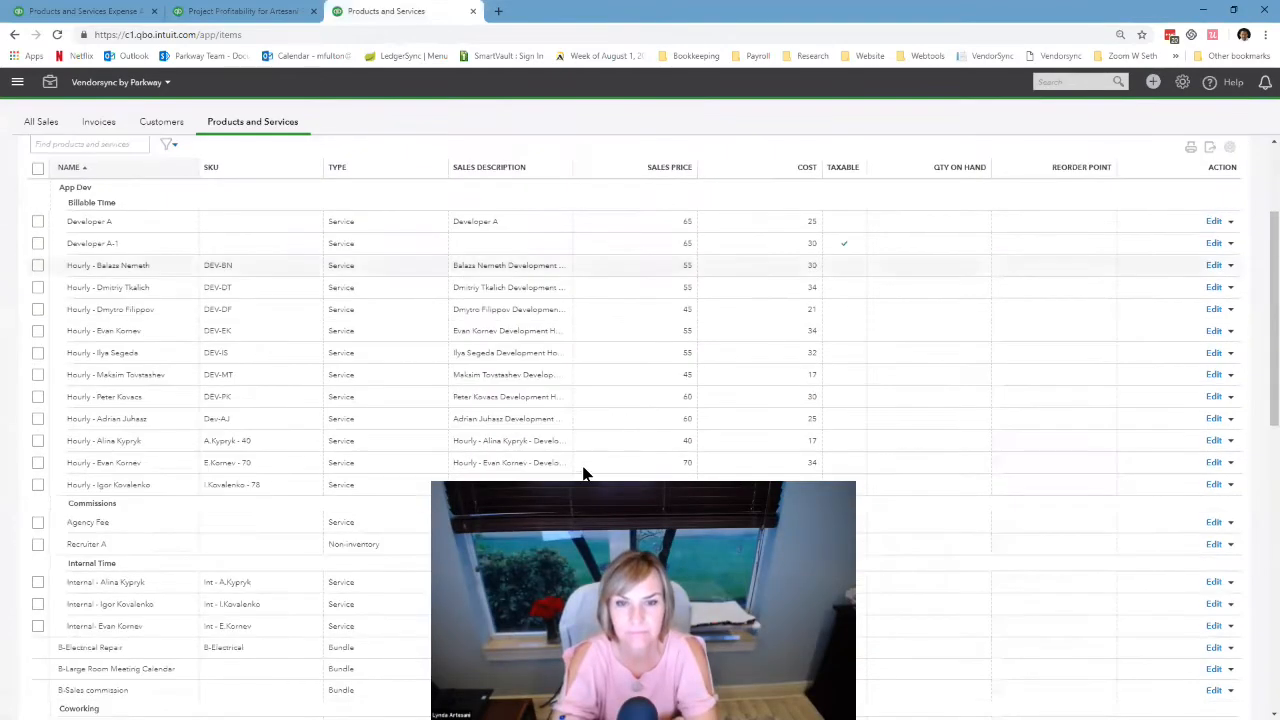
pyautogui.scroll(-10, 640, 420)
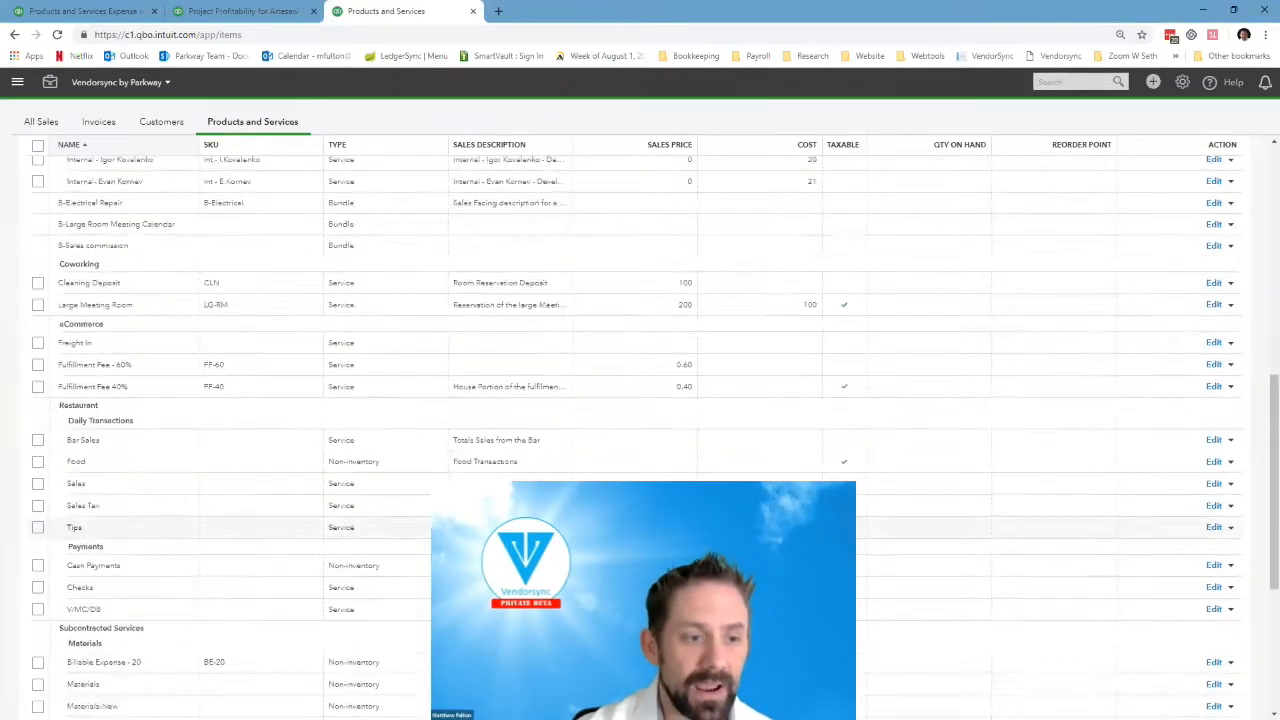
pyautogui.scroll(-2, 640, 420)
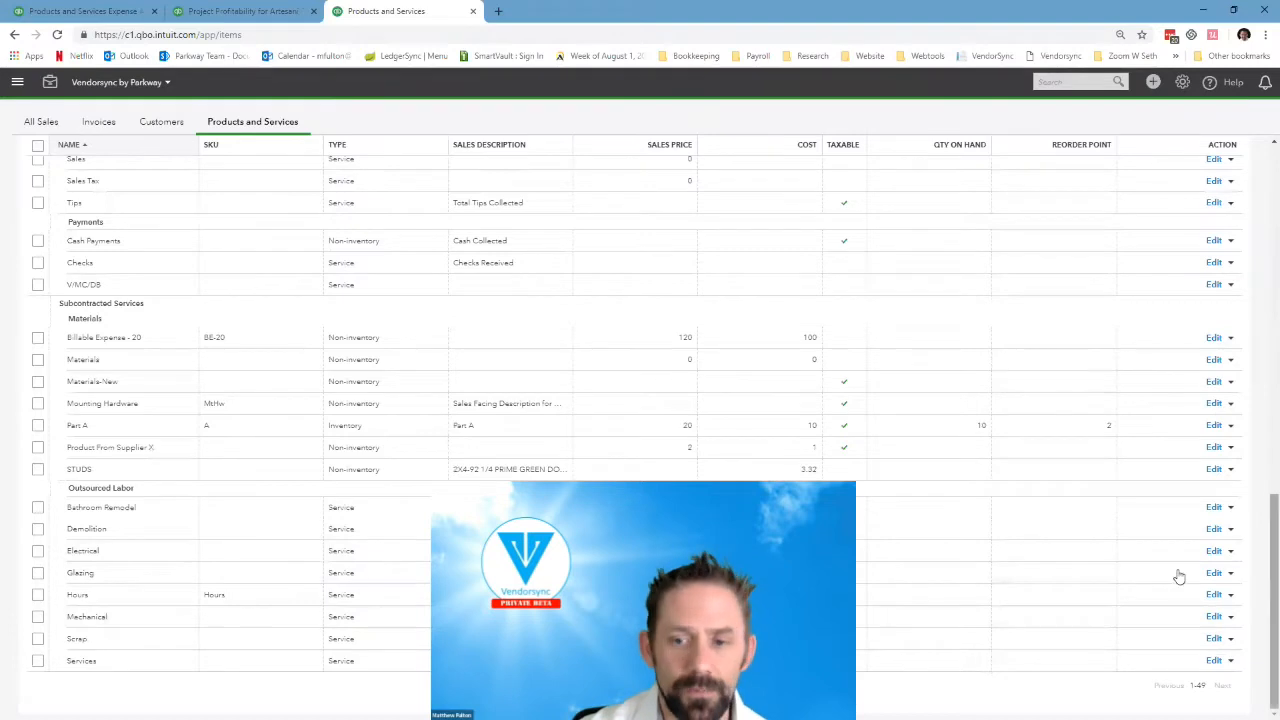
pyautogui.click(1213, 508)
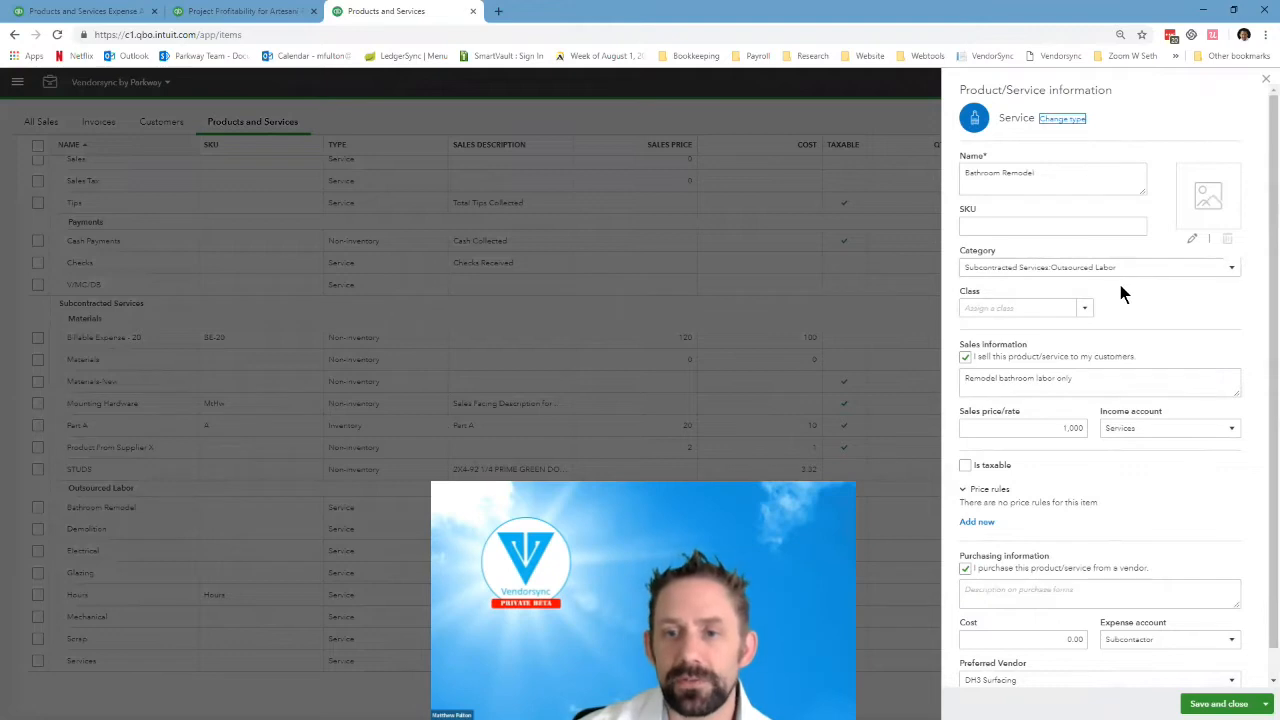
pyautogui.scroll(-1, 1118, 286)
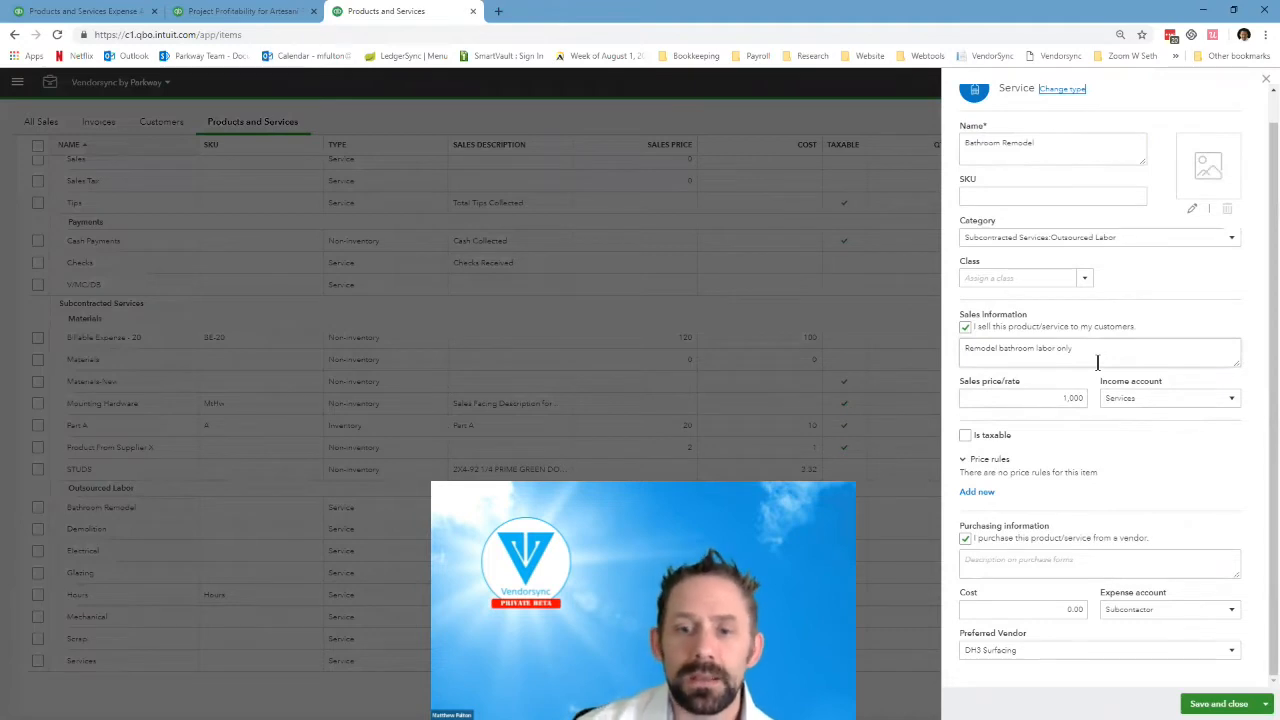
pyautogui.click(981, 564)
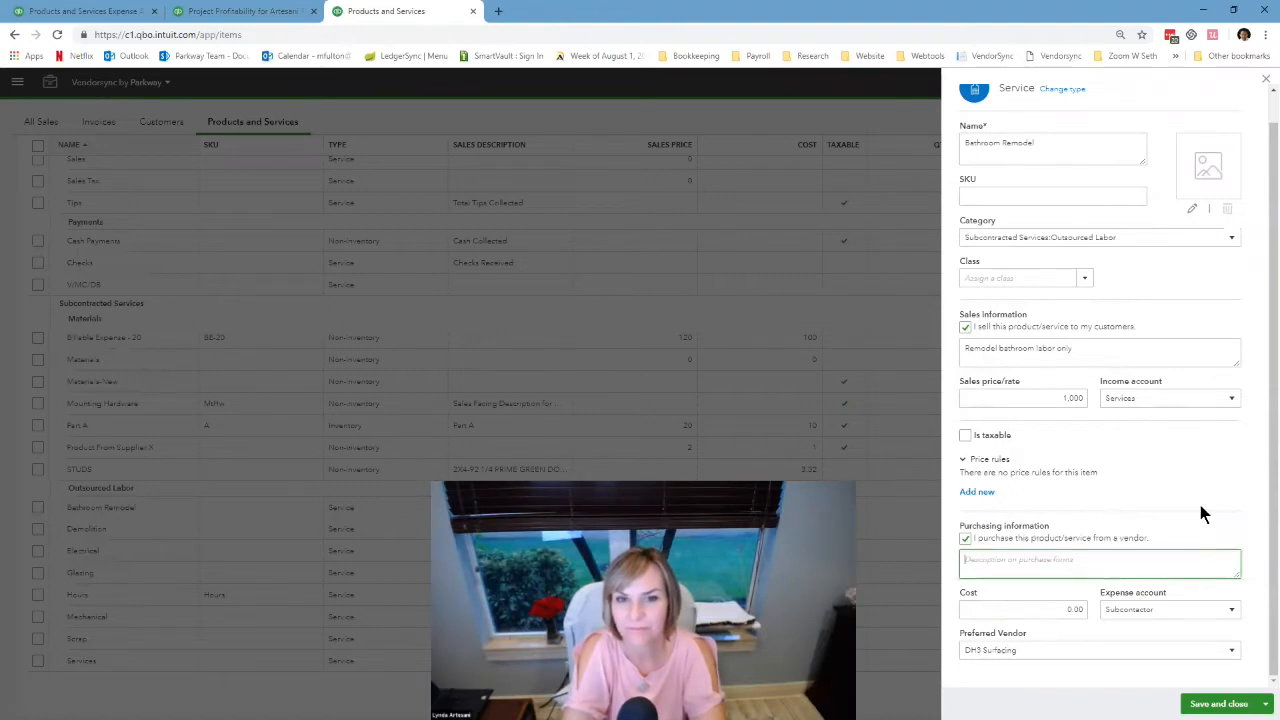
pyautogui.click(1265, 82)
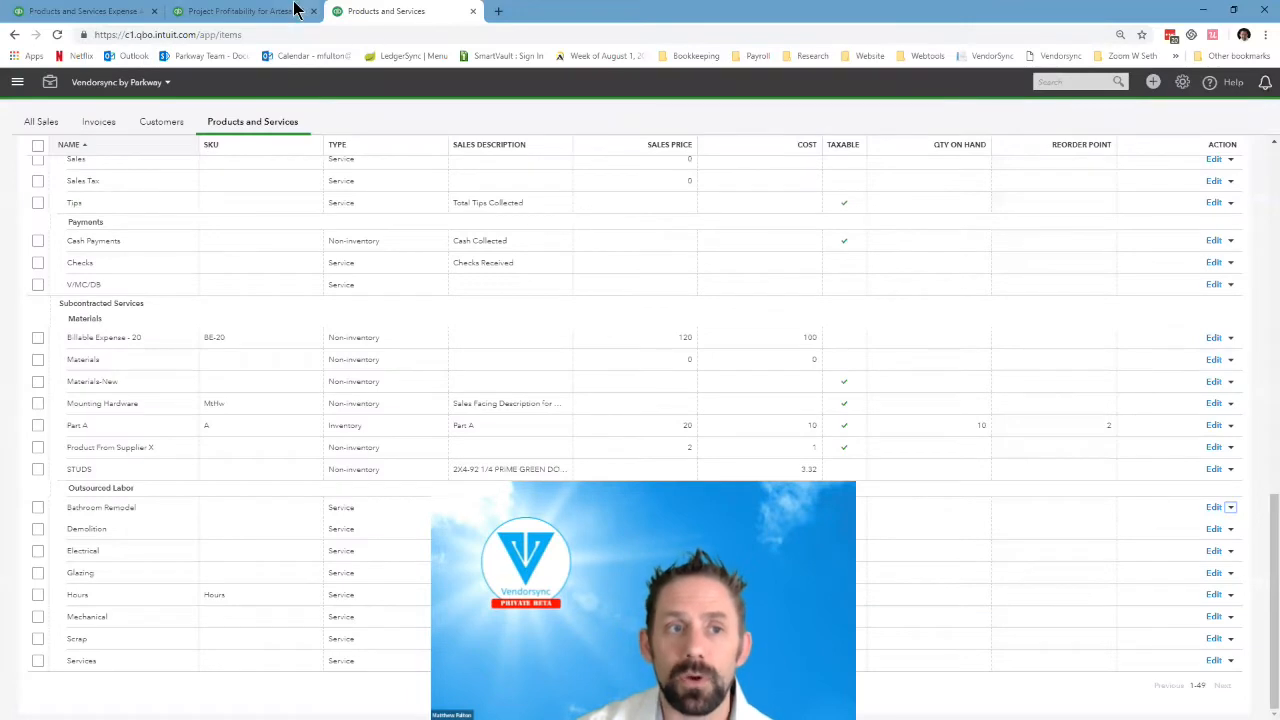
# Check the company's Sales and Expenses settings, including the products and services and purchase order options.
pyautogui.click(241, 14)
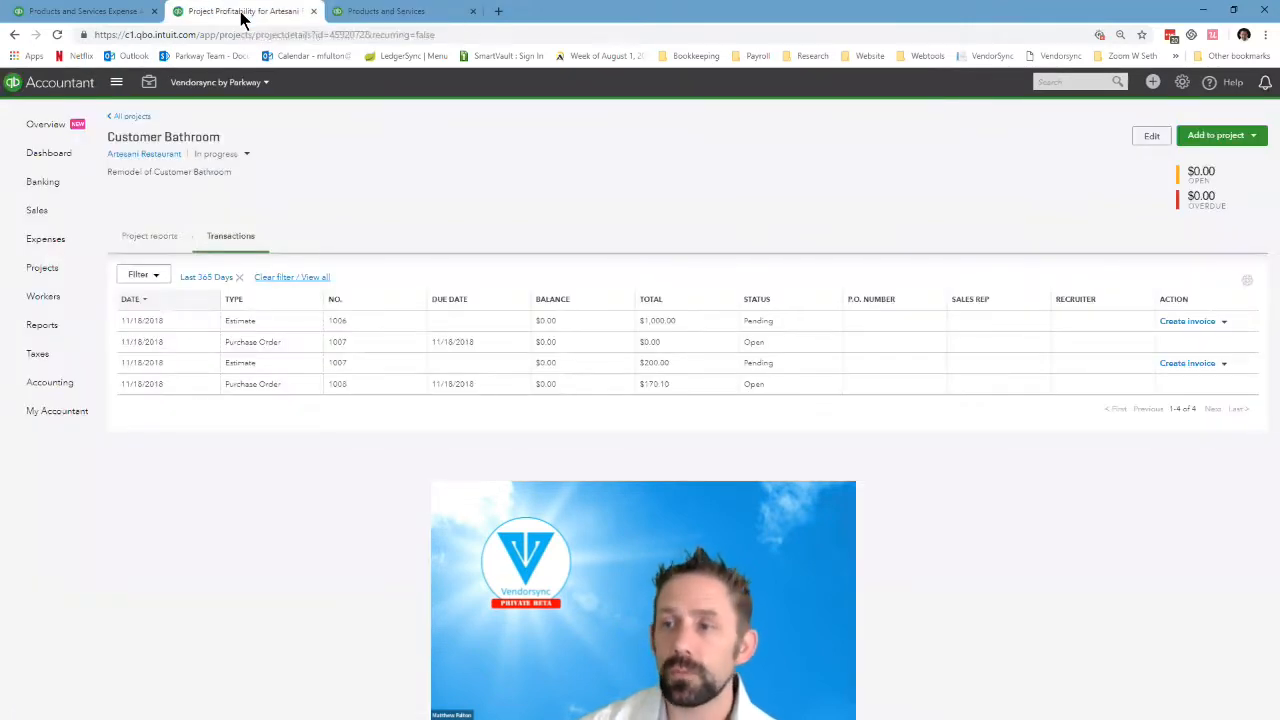
pyautogui.click(48, 153)
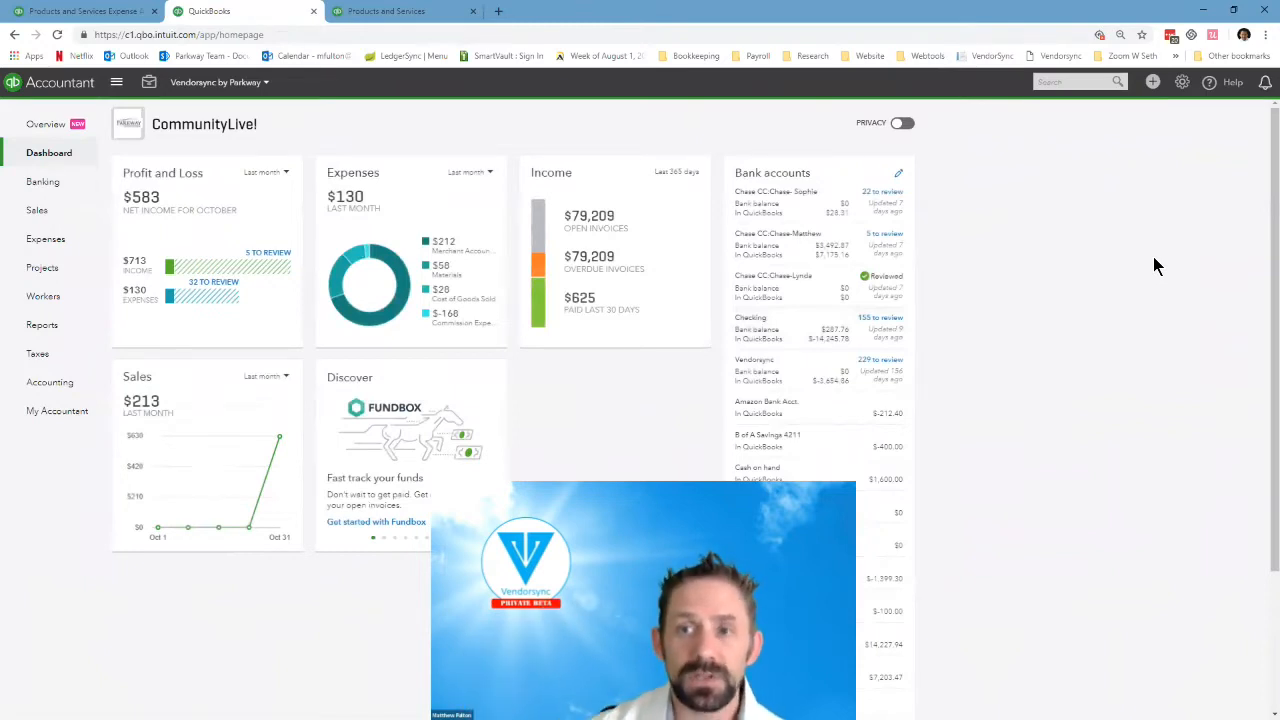
pyautogui.click(1183, 84)
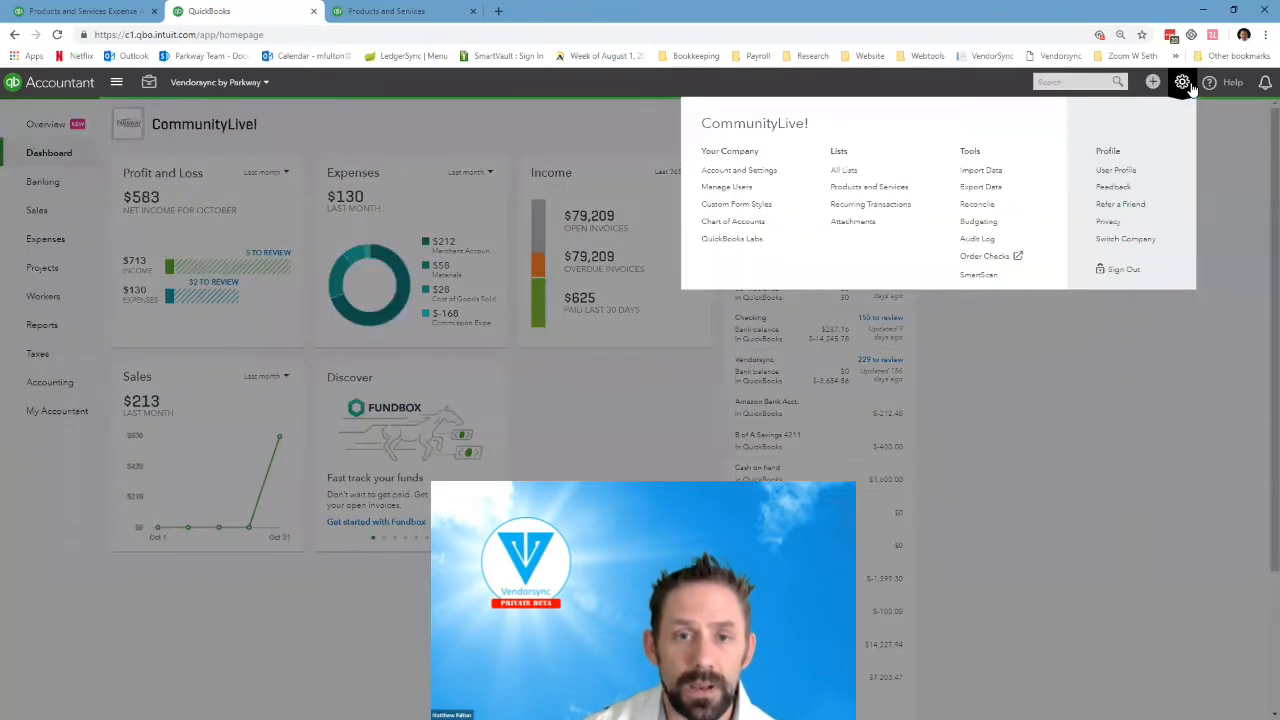
pyautogui.click(727, 172)
pyautogui.click(32, 150)
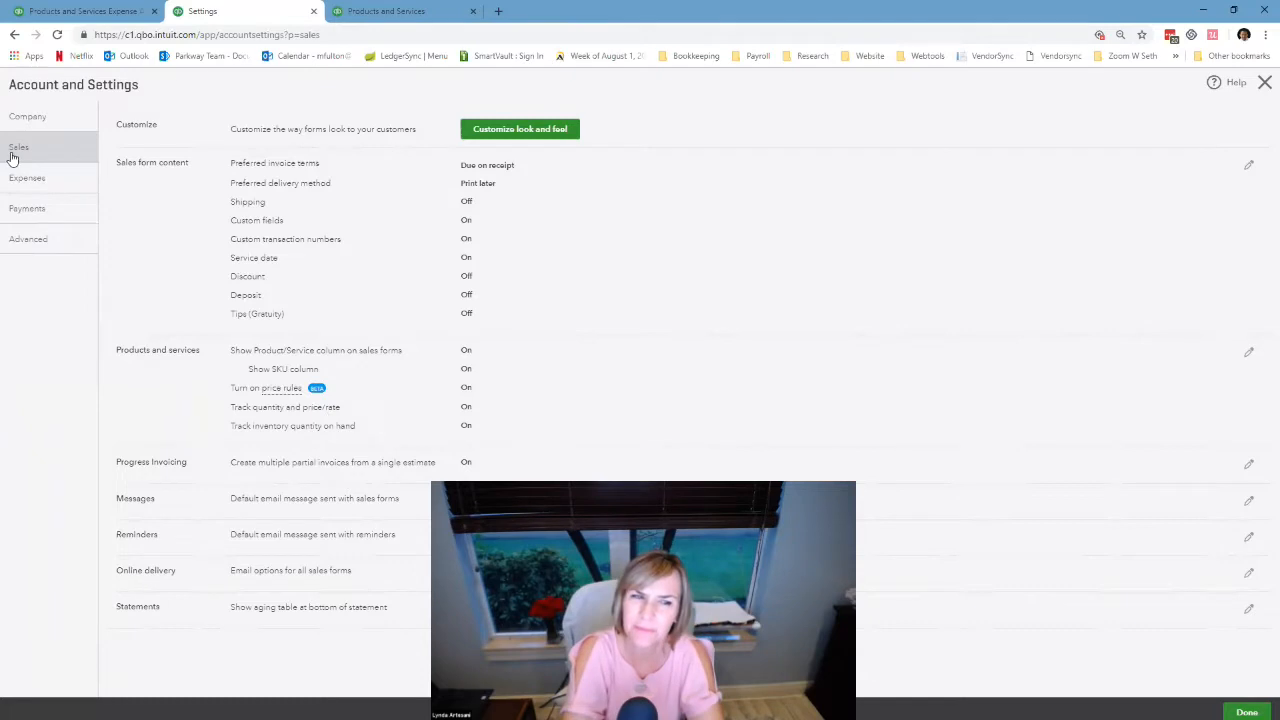
pyautogui.click(33, 183)
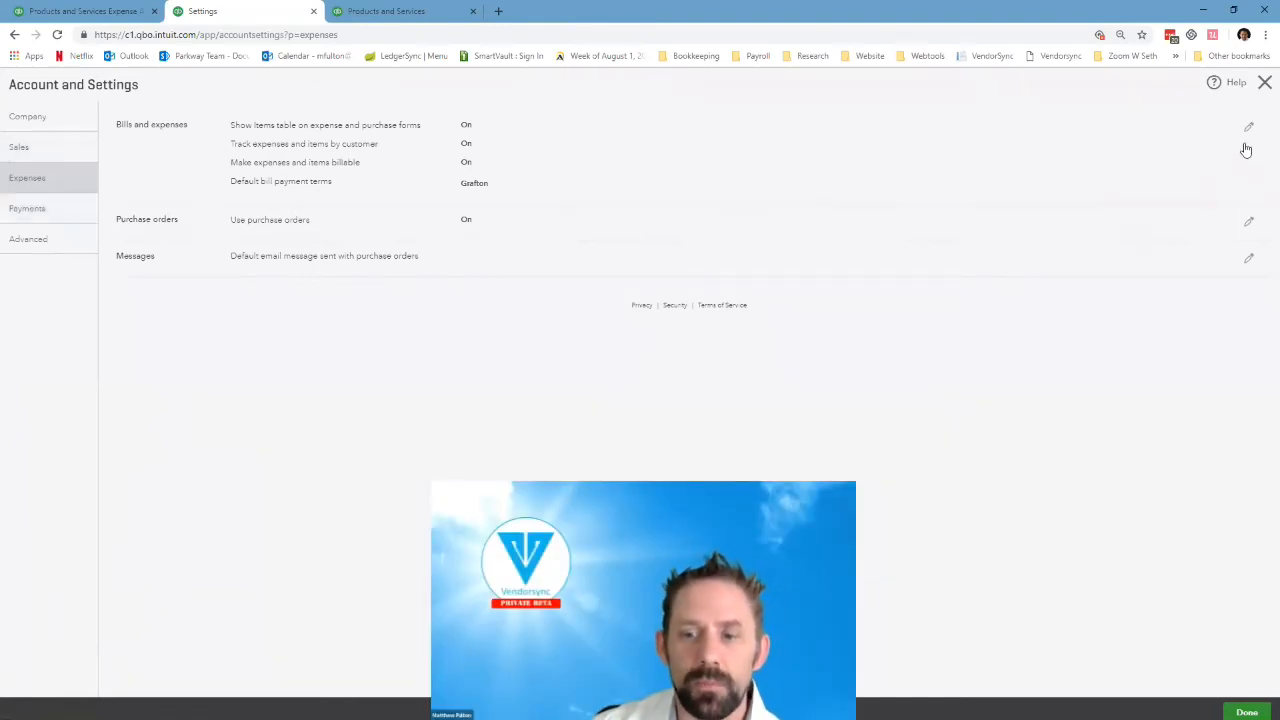
pyautogui.click(1246, 711)
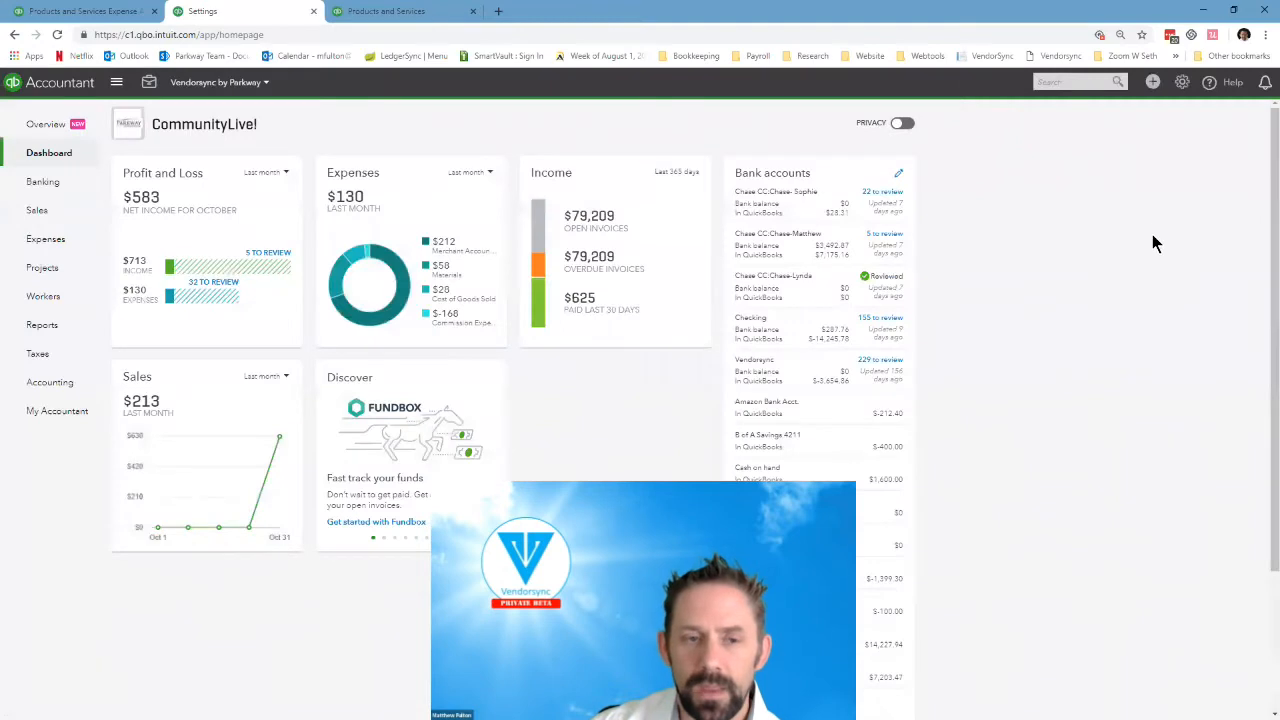
# Examine Artesani Restaurant's $1,000.00 estimate and the customer project it is assigned to, leaving it unchanged.
pyautogui.click(42, 210)
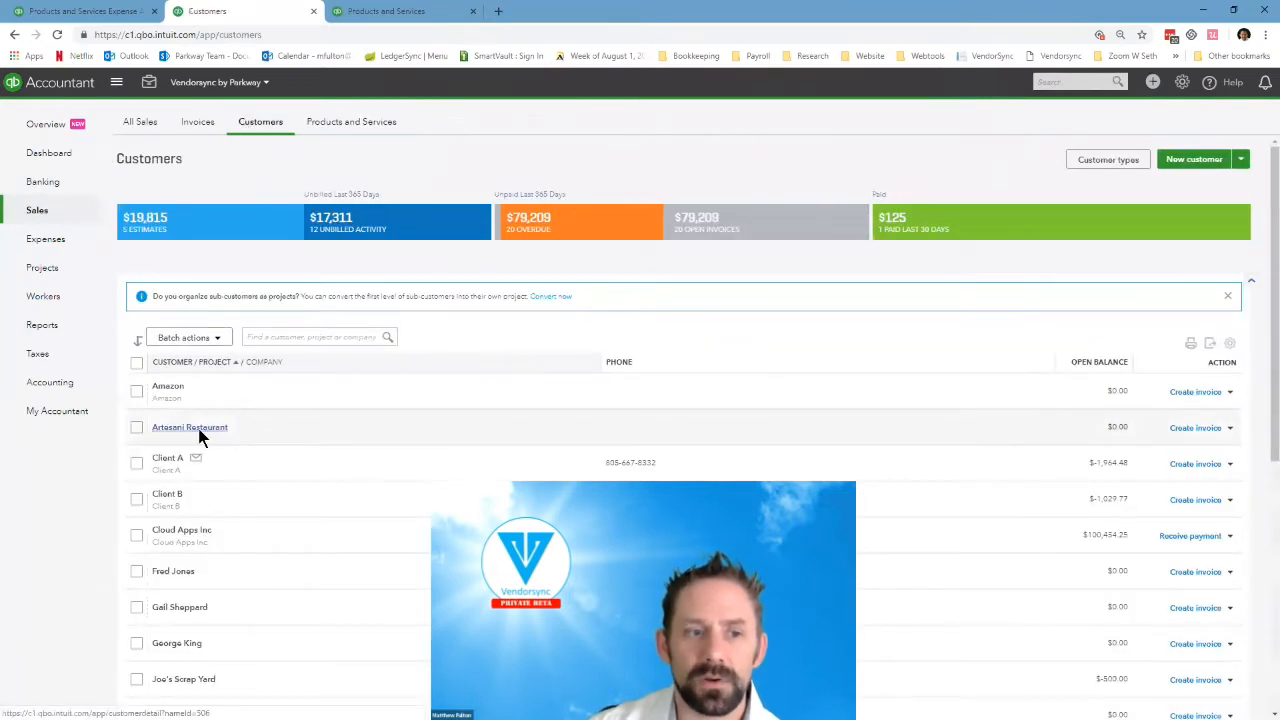
pyautogui.click(202, 432)
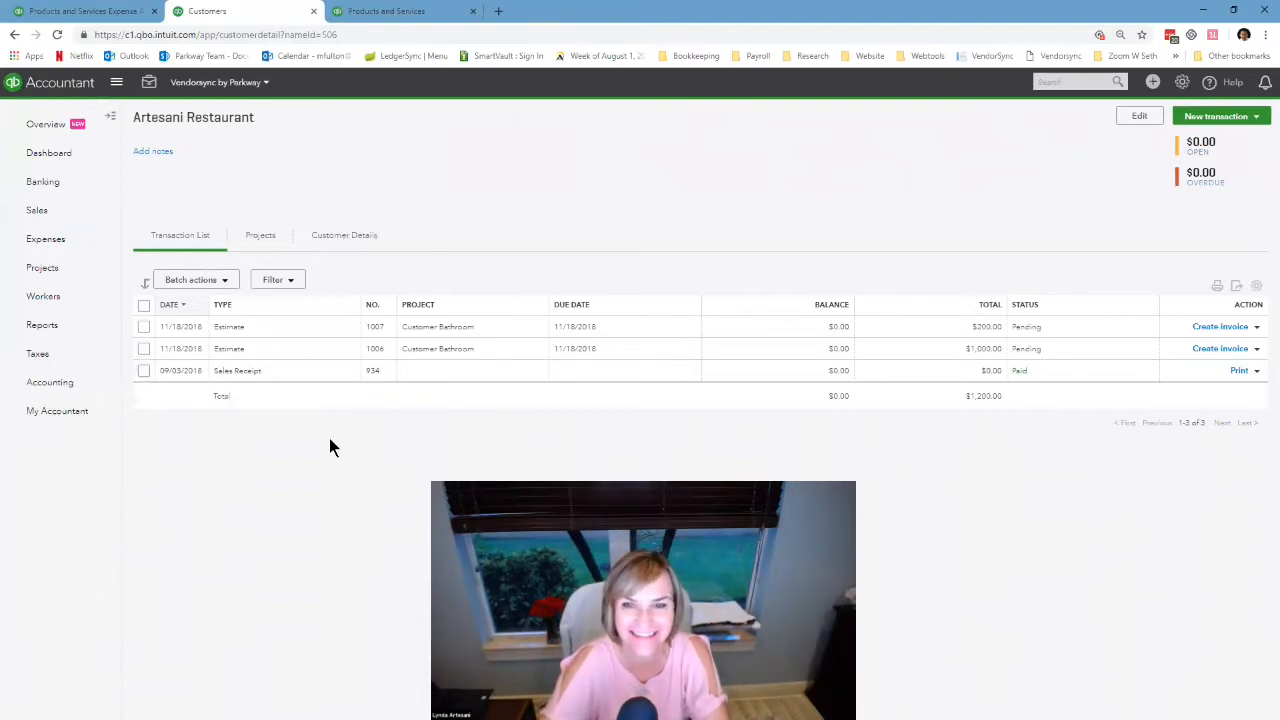
pyautogui.click(264, 357)
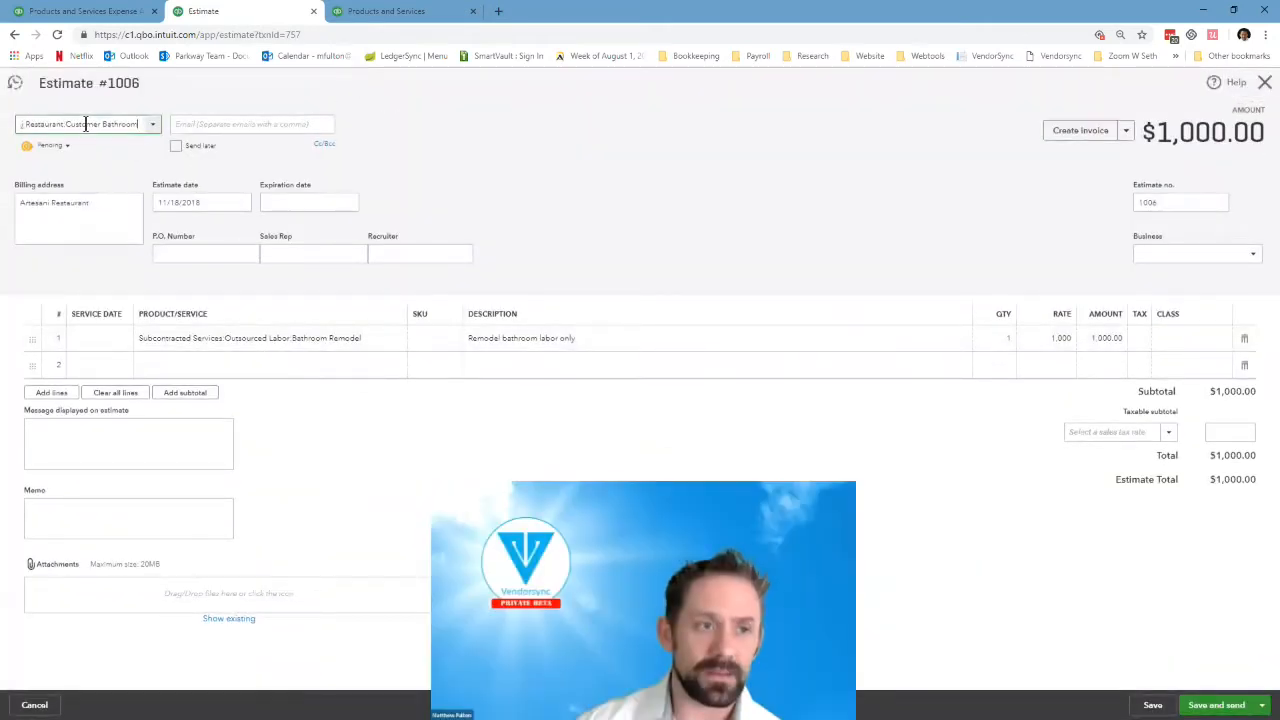
pyautogui.click(154, 124)
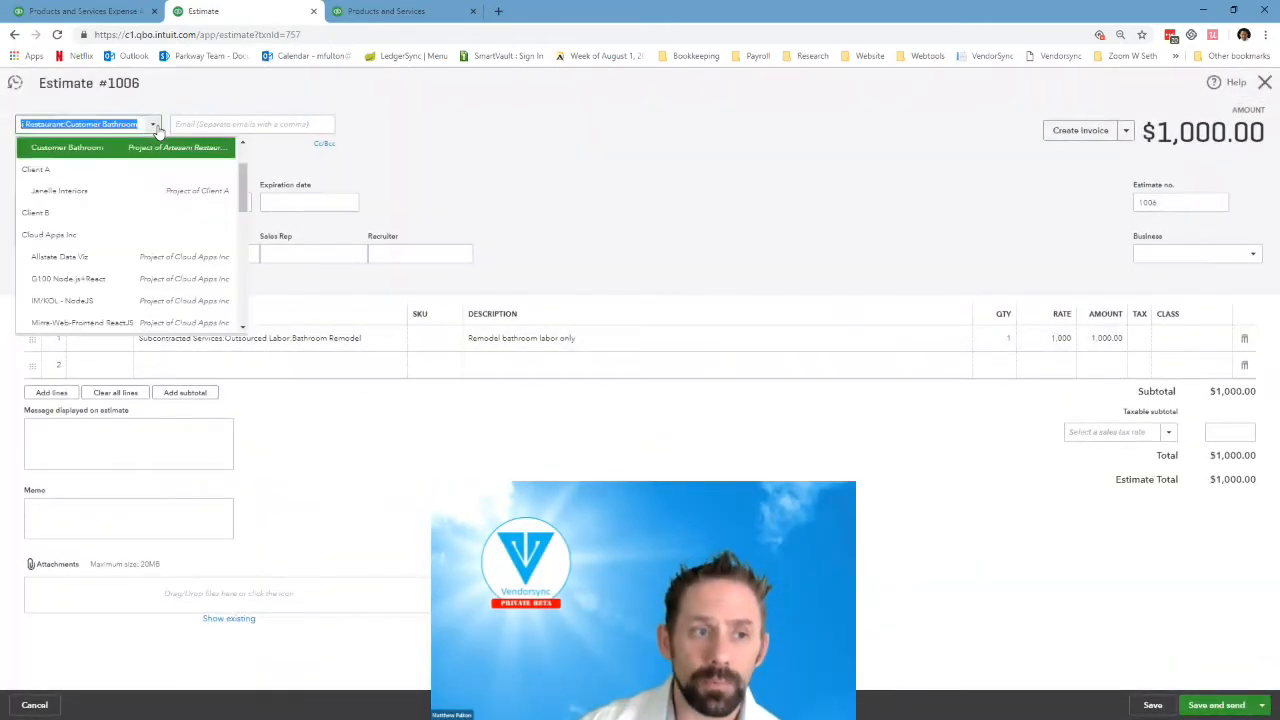
pyautogui.click(156, 126)
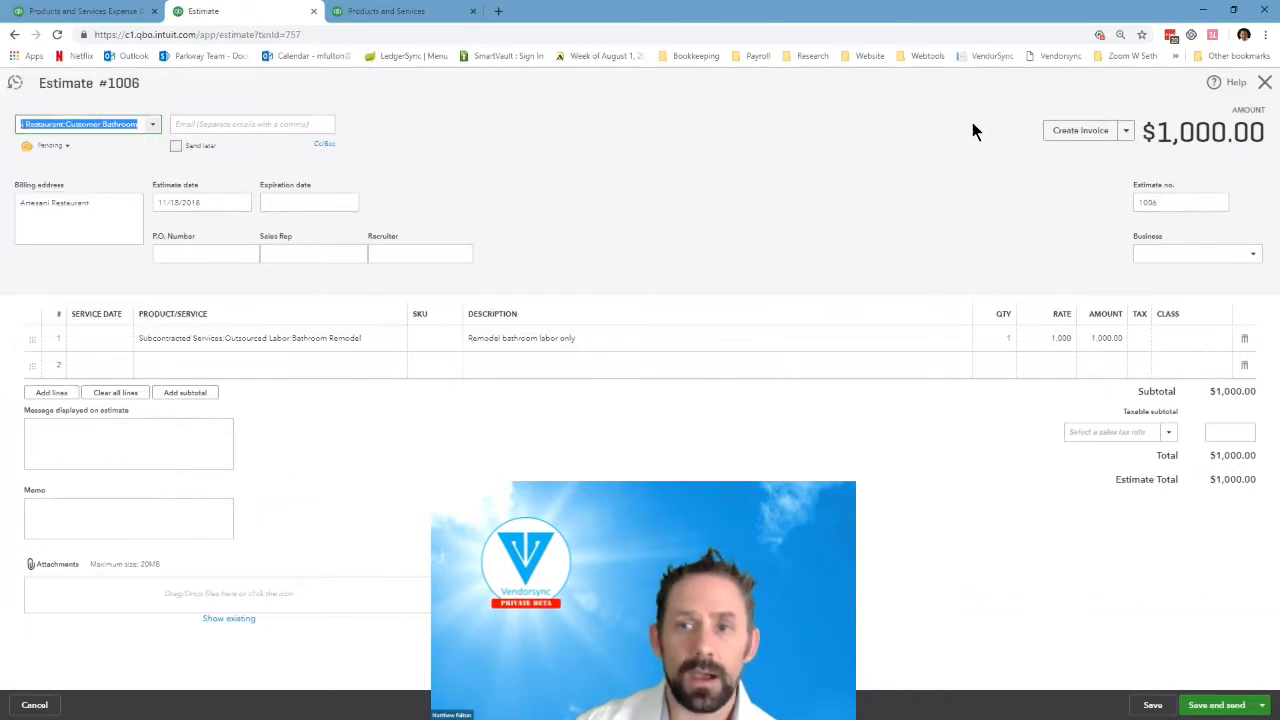
pyautogui.click(1261, 84)
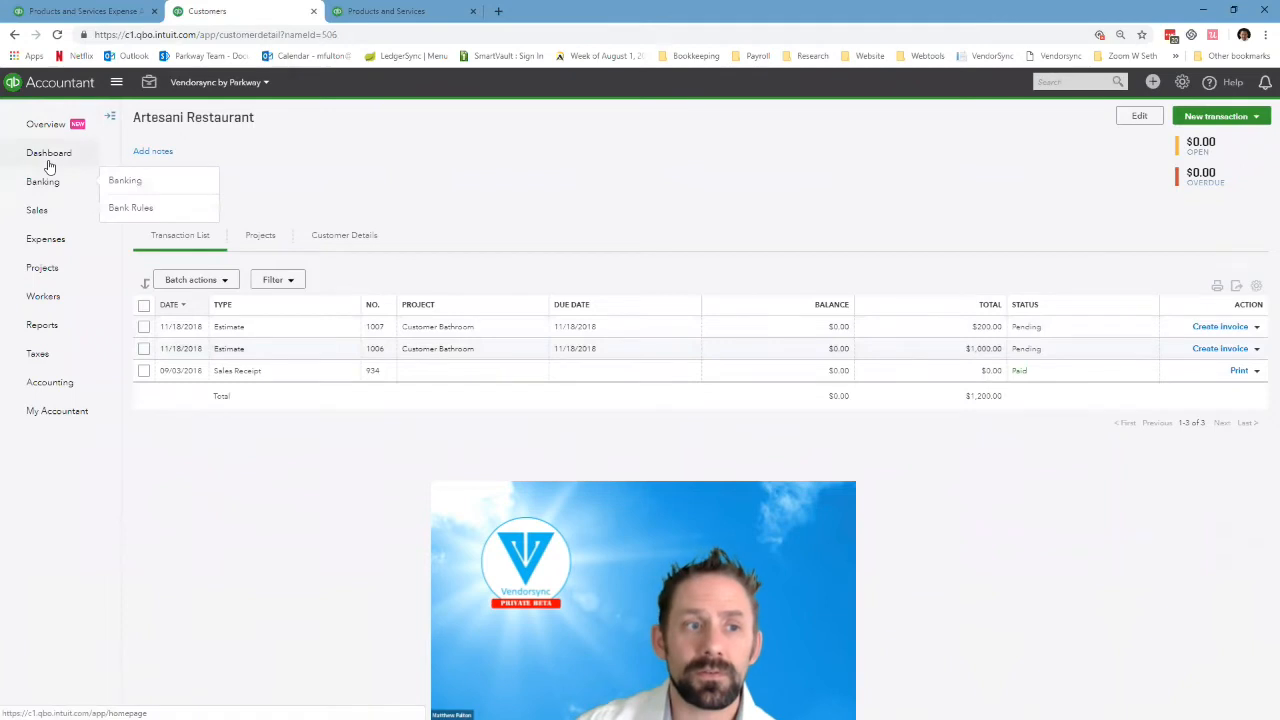
# Show the transactions of the Customer Bathroom project belonging to Artesani Restaurant.
pyautogui.click(44, 211)
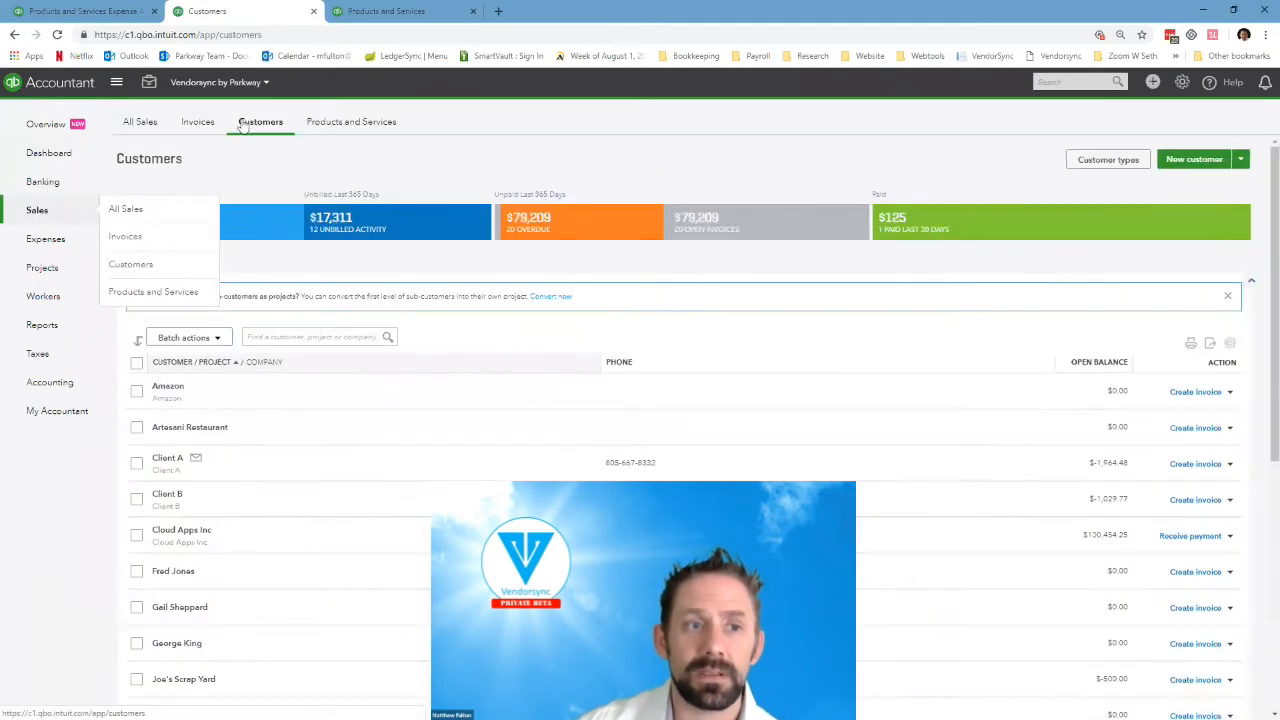
pyautogui.click(218, 428)
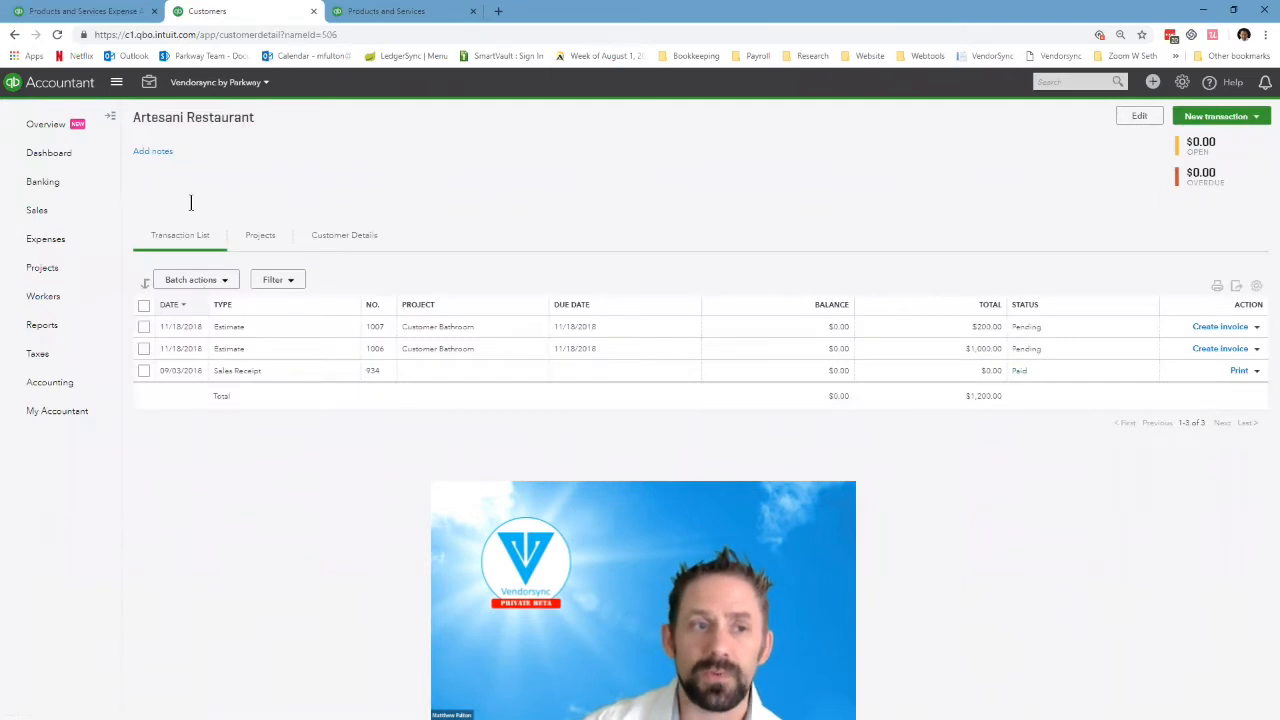
pyautogui.click(262, 240)
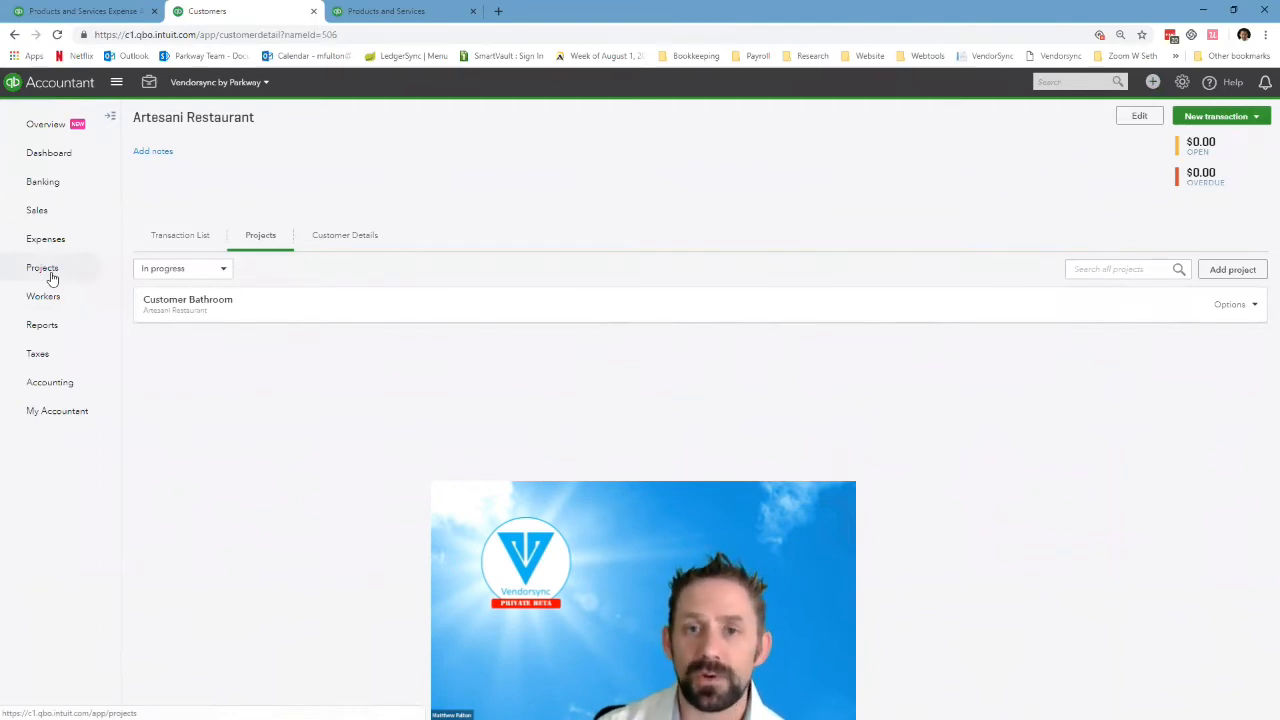
pyautogui.moveTo(88, 193)
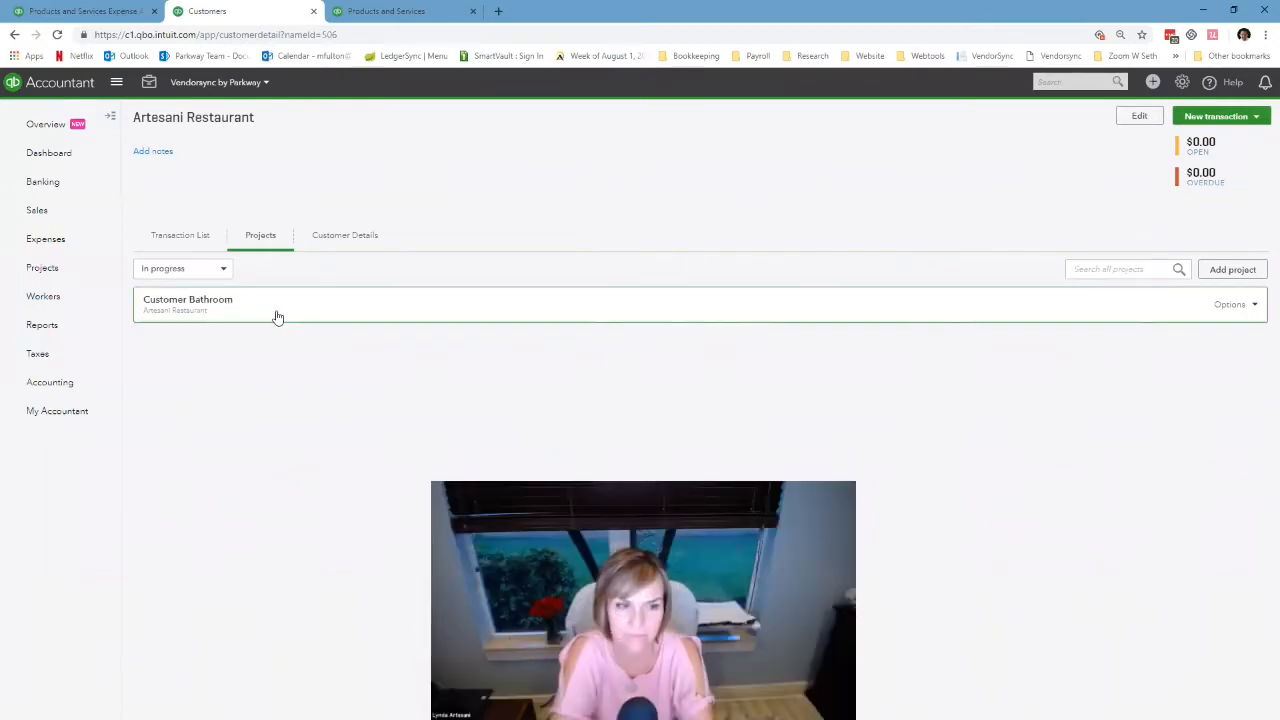
pyautogui.click(217, 298)
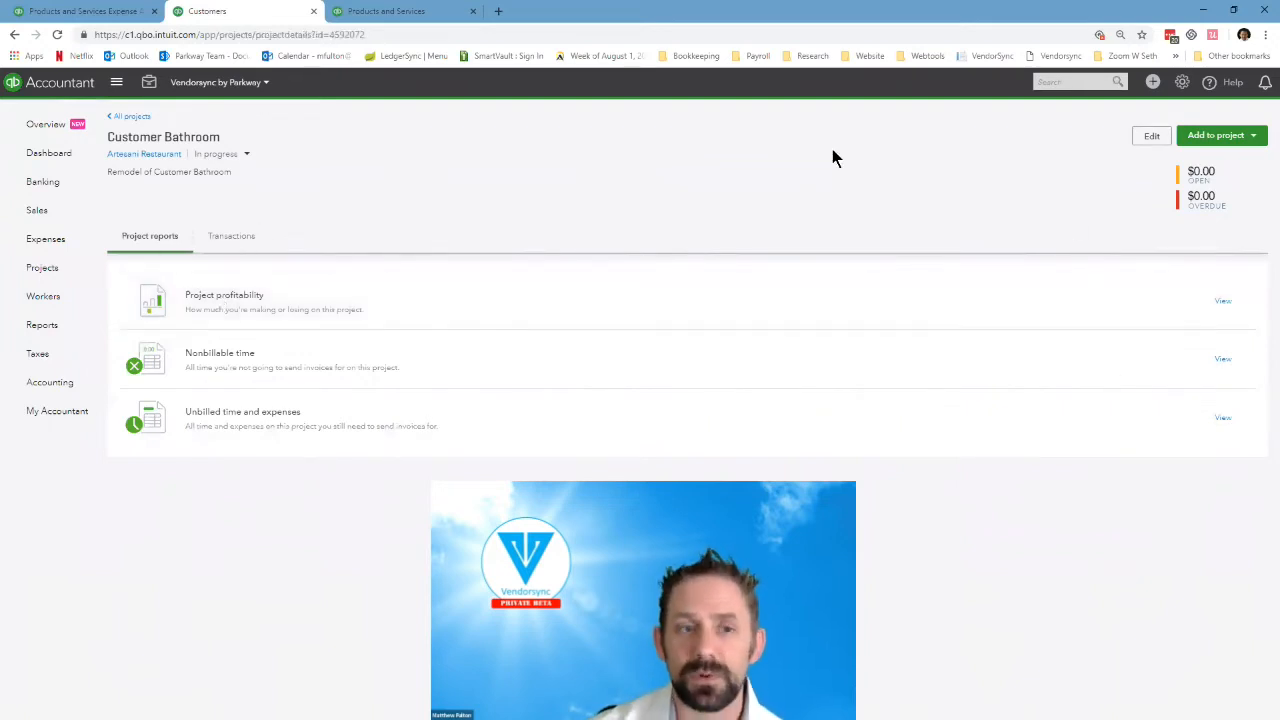
pyautogui.click(230, 240)
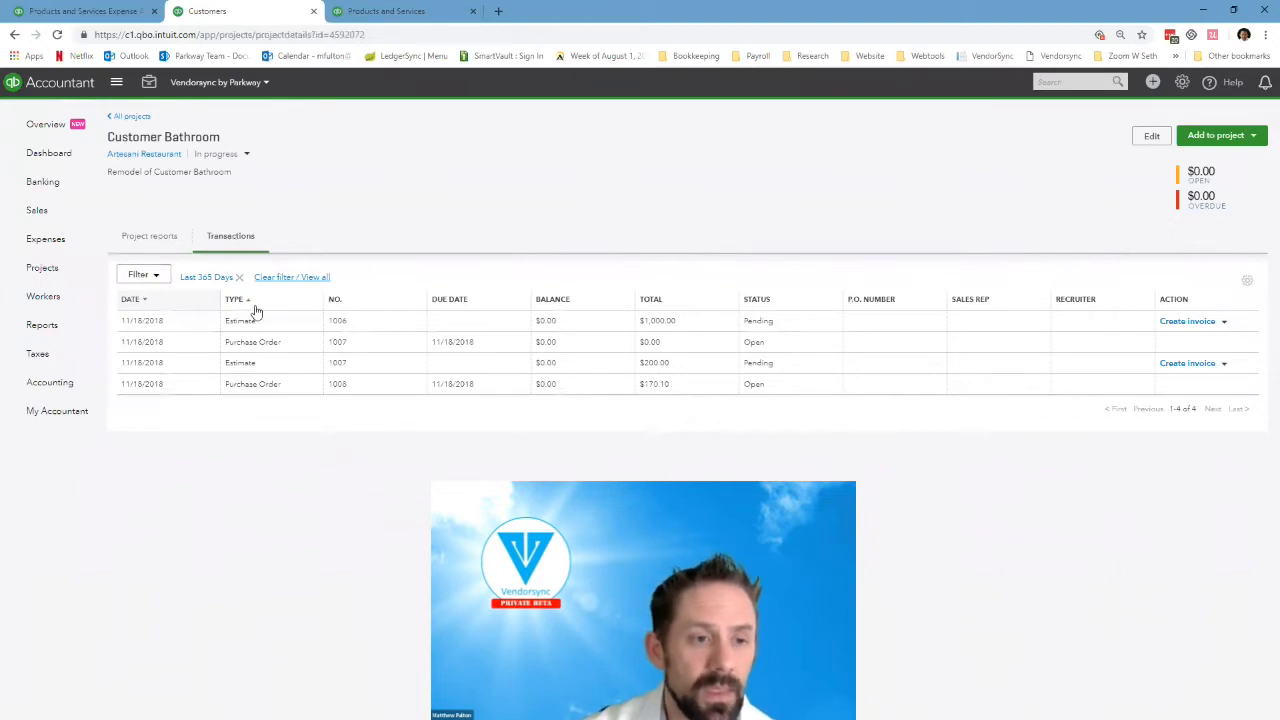
# Copy the project's $200.00 electrical repair bundle estimate to a purchase order, and leave it without saving.
pyautogui.click(247, 367)
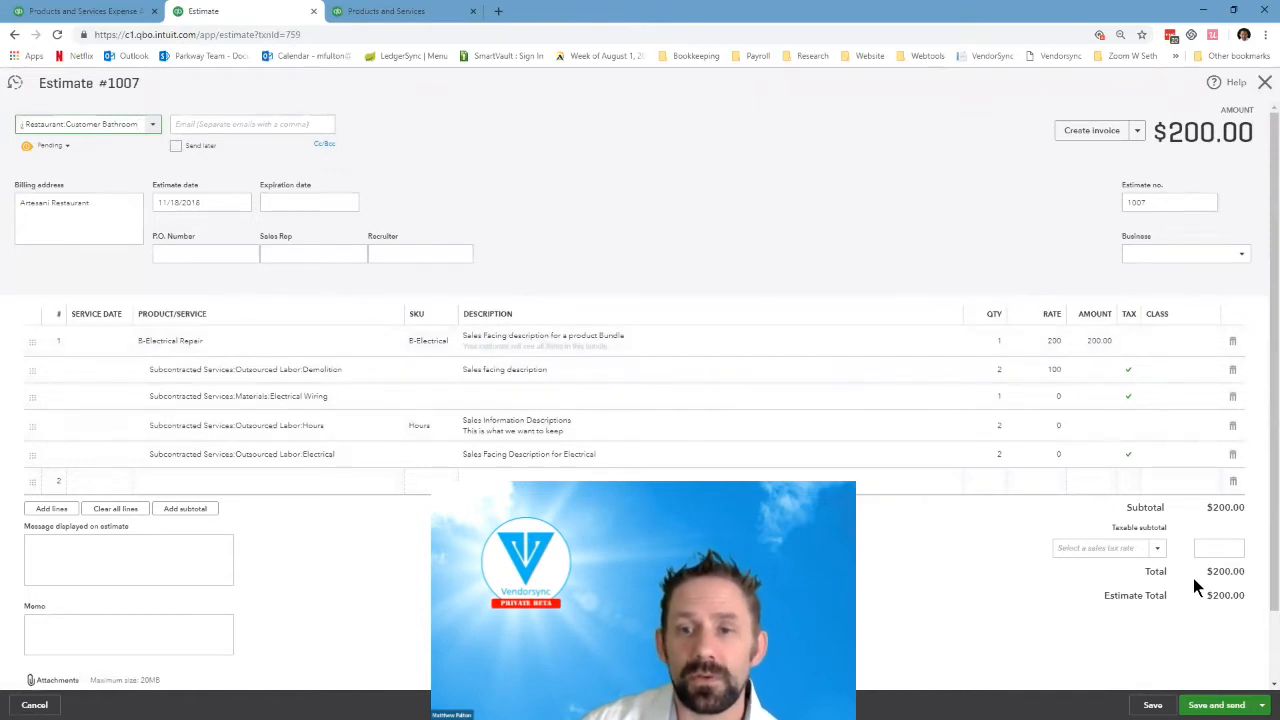
pyautogui.click(1140, 134)
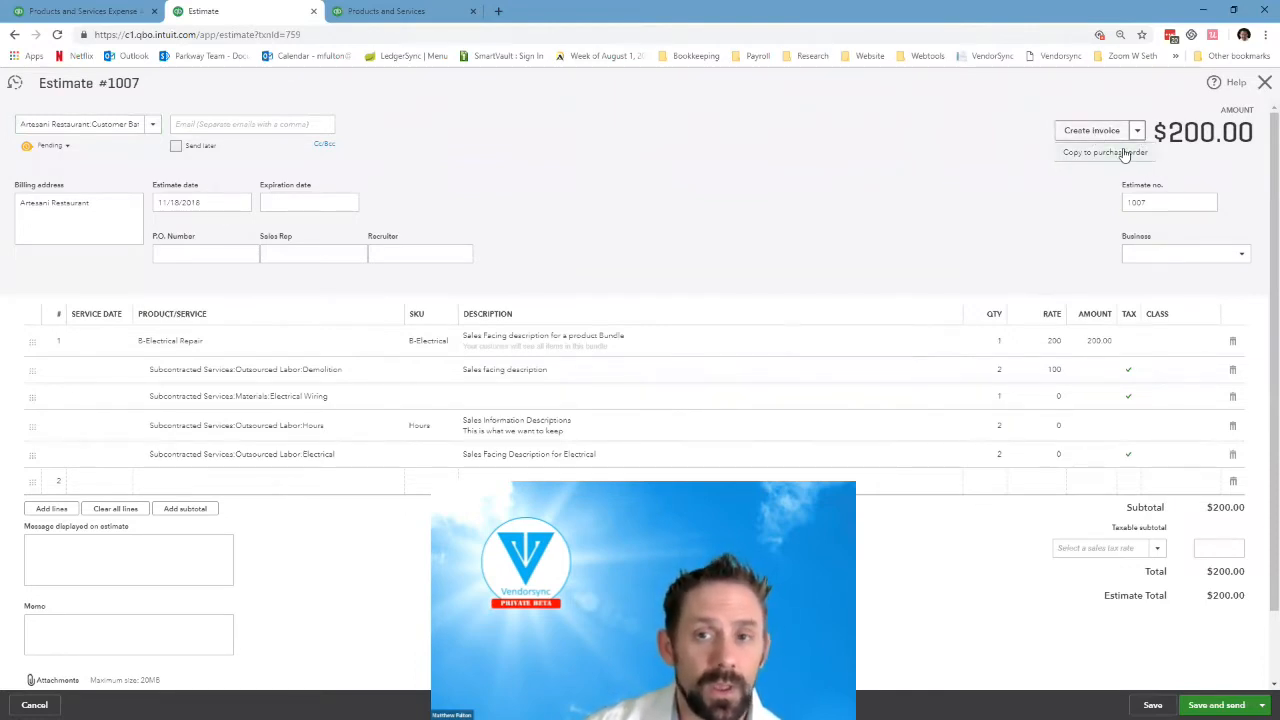
pyautogui.click(1117, 153)
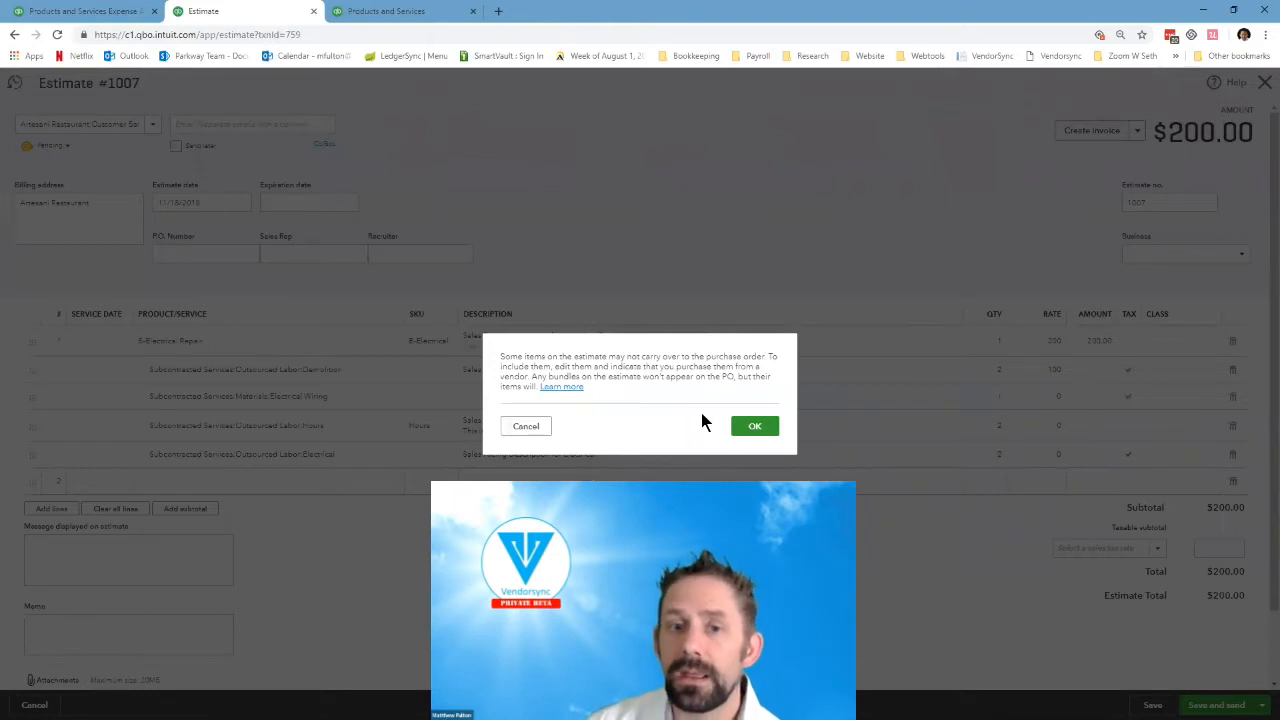
pyautogui.click(756, 427)
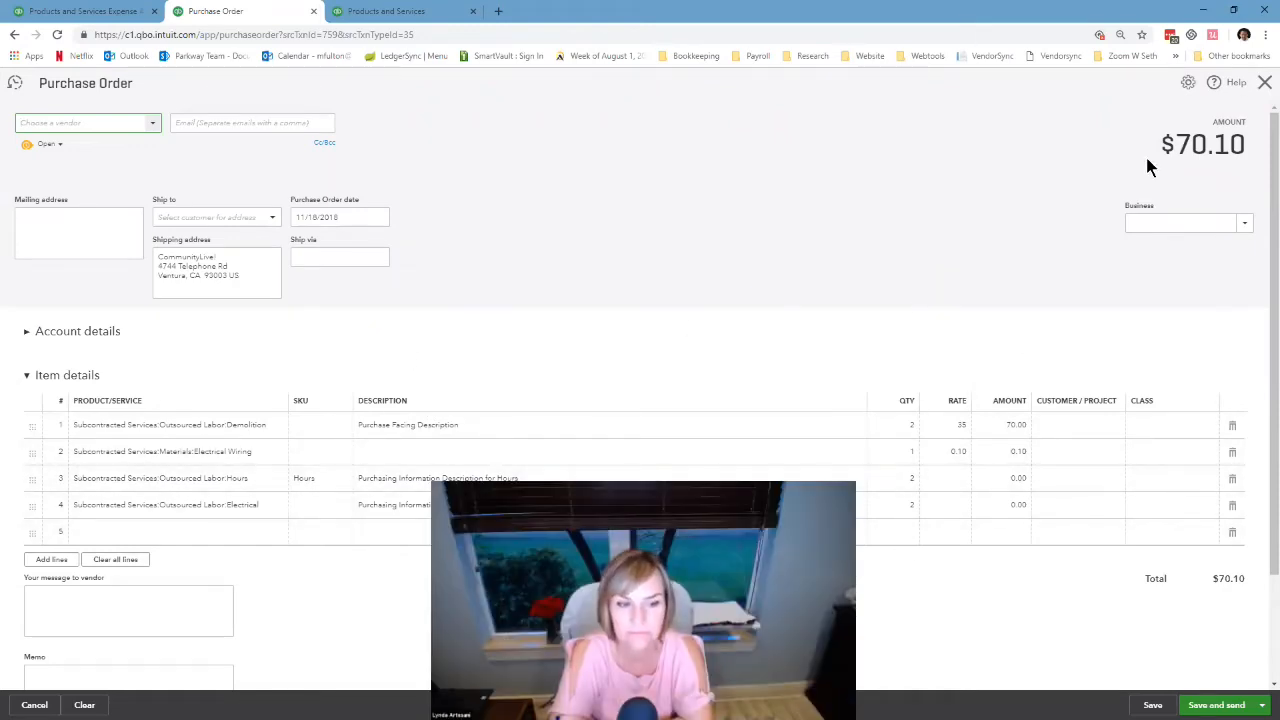
pyautogui.click(1265, 83)
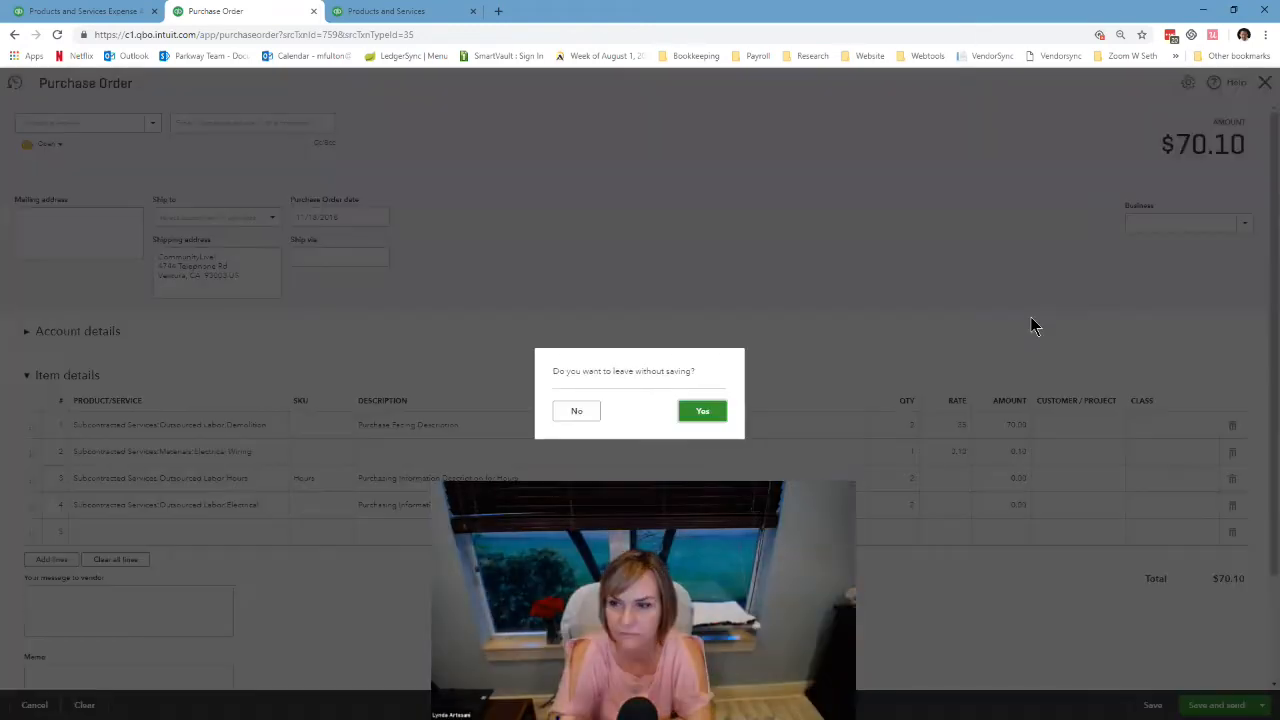
pyautogui.click(696, 413)
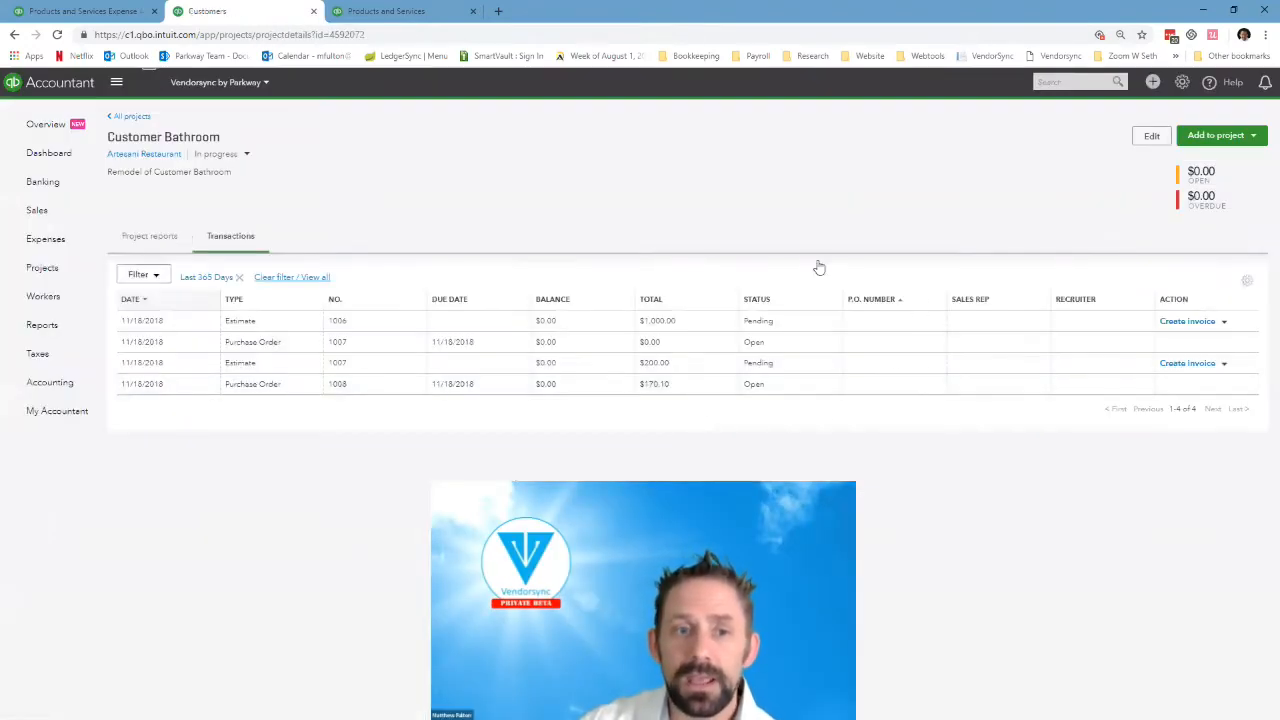
# Copy the project's $1,000.00 Bathroom Remodel estimate to a new purchase order.
pyautogui.click(247, 325)
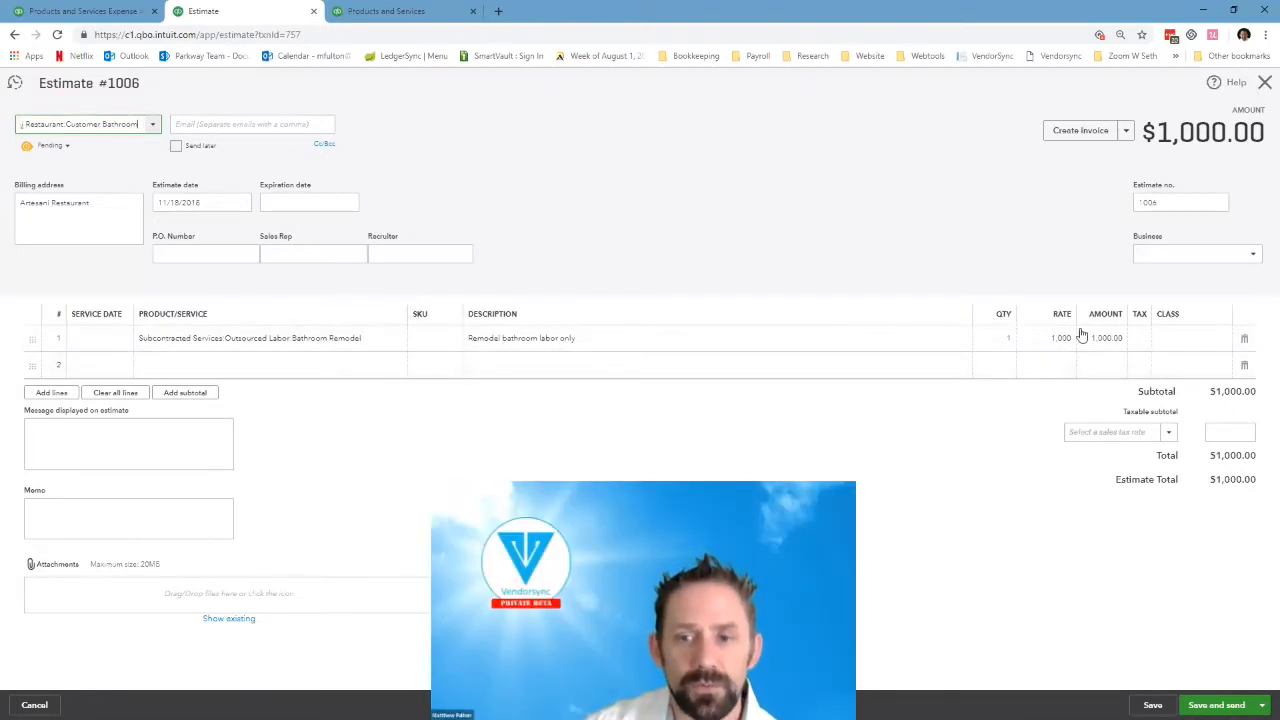
pyautogui.click(1126, 131)
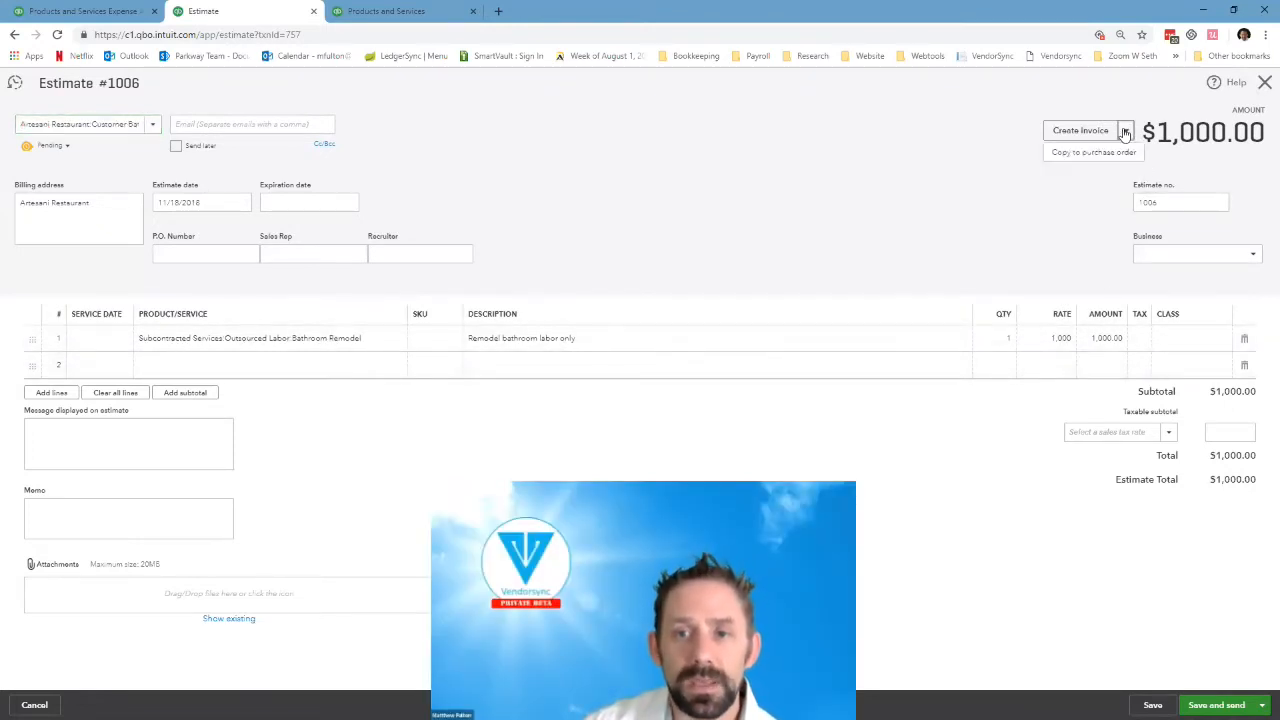
pyautogui.click(1124, 152)
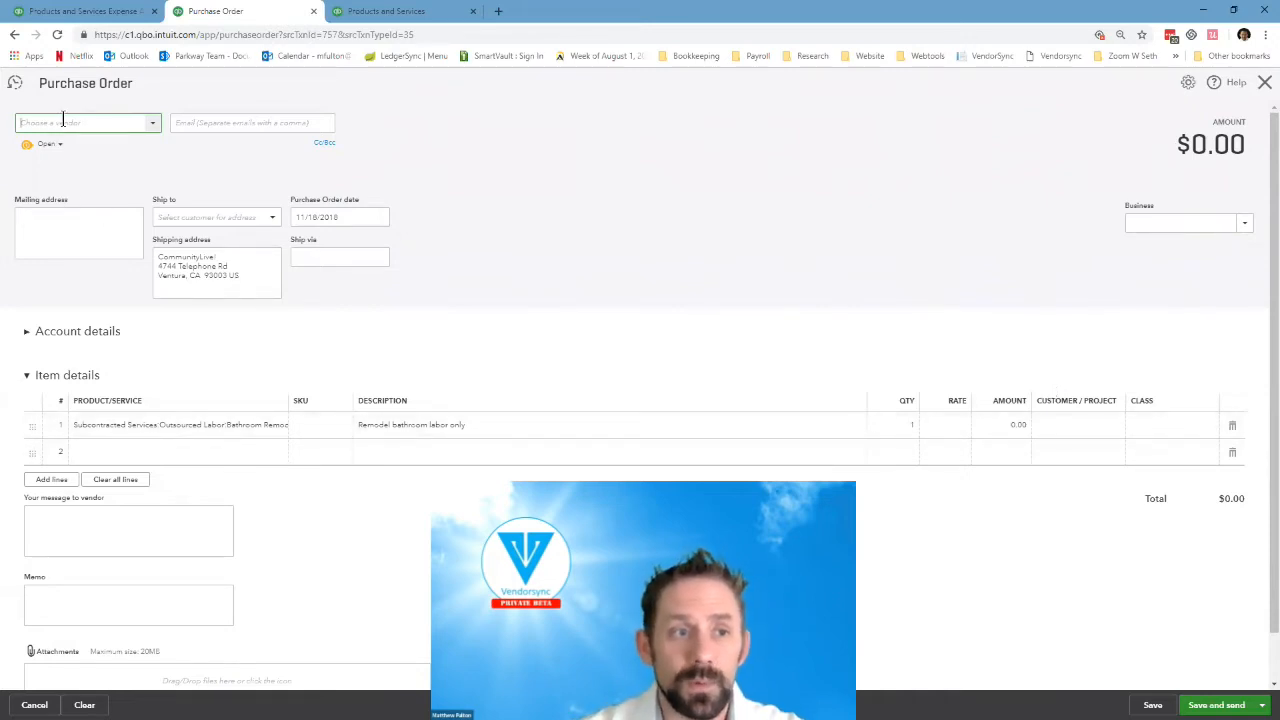
# Set DH3 Surfacing as the purchase order's vendor and enter a rate of 500 for the bathroom remodel labor line.
pyautogui.write('DH3 Surfacing')
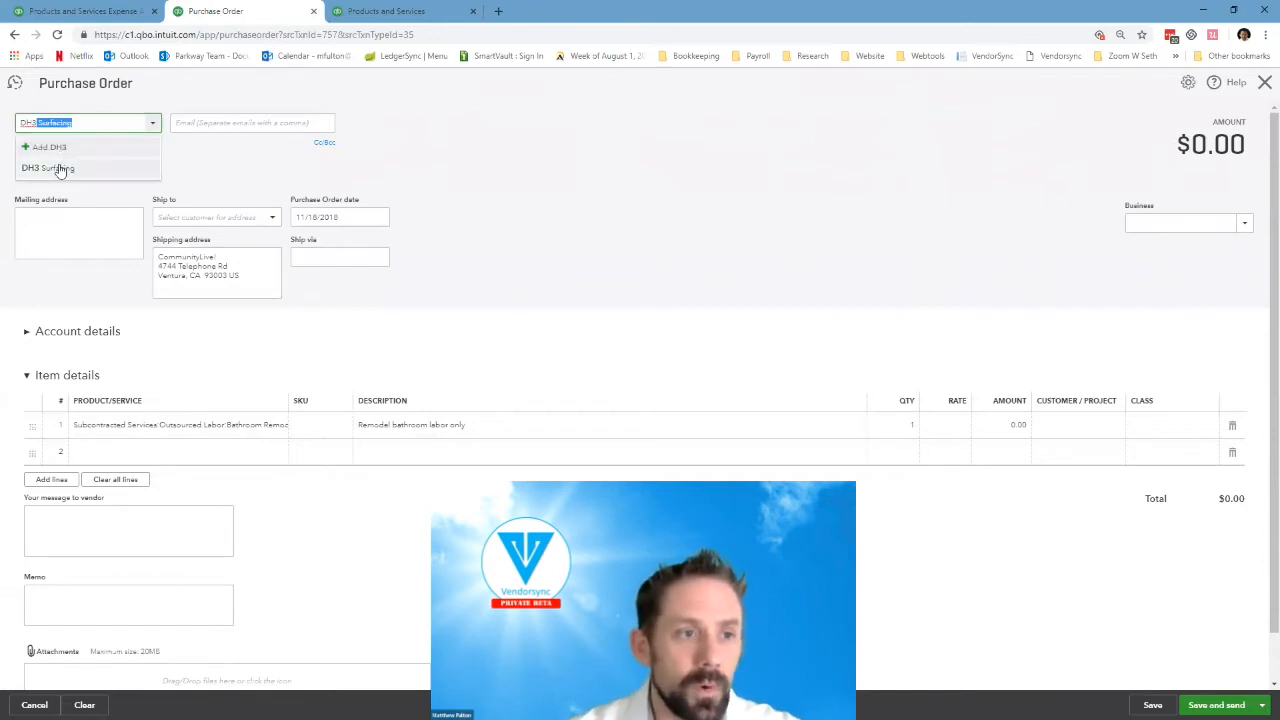
pyautogui.click(57, 167)
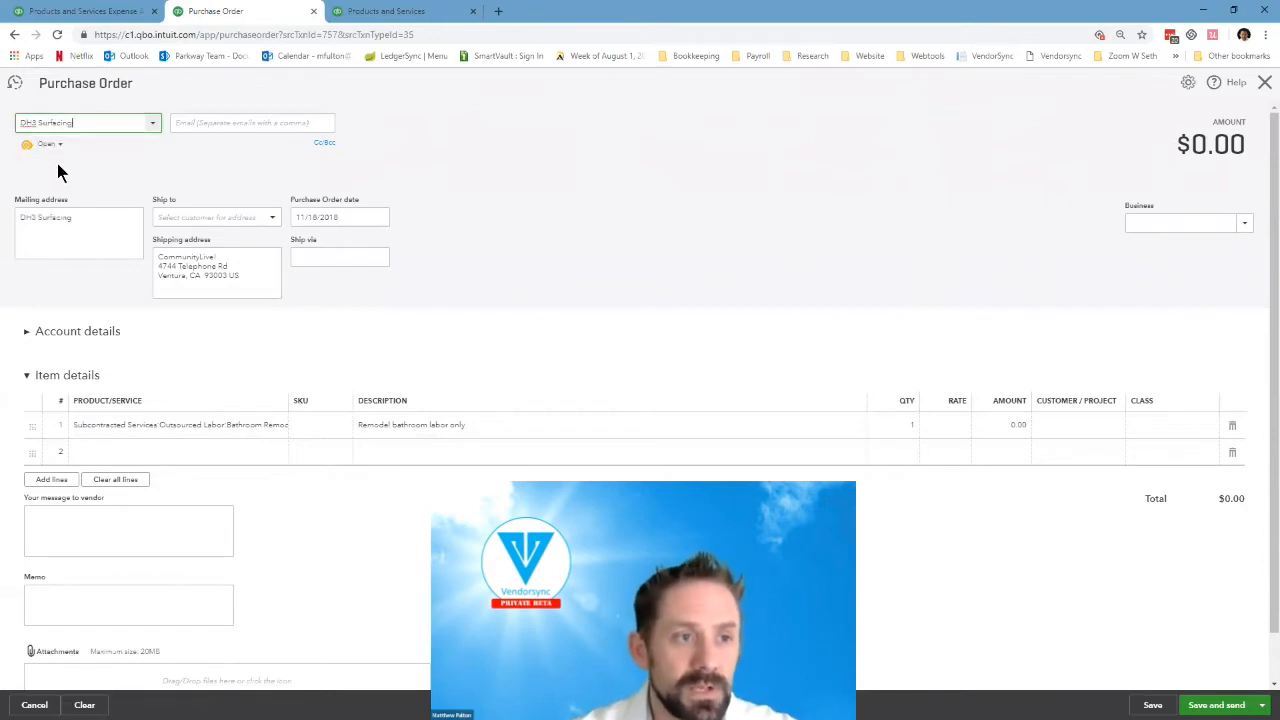
pyautogui.click(1045, 430)
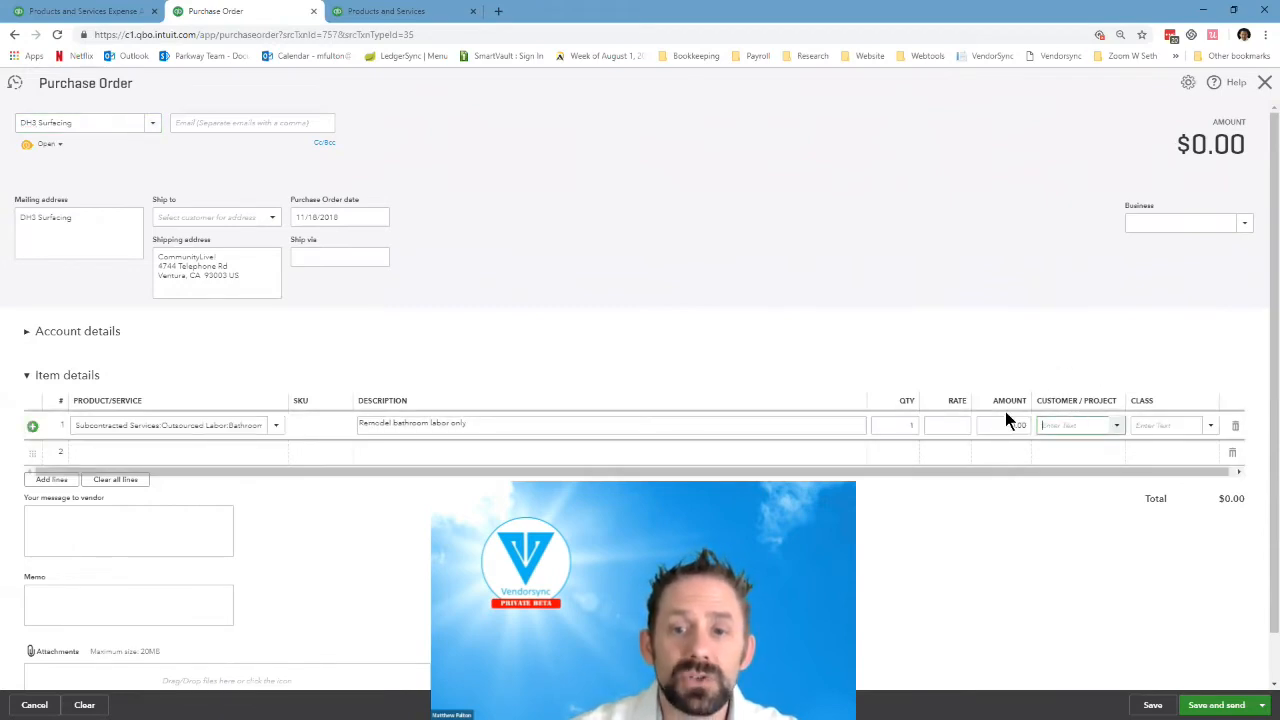
pyautogui.click(963, 424)
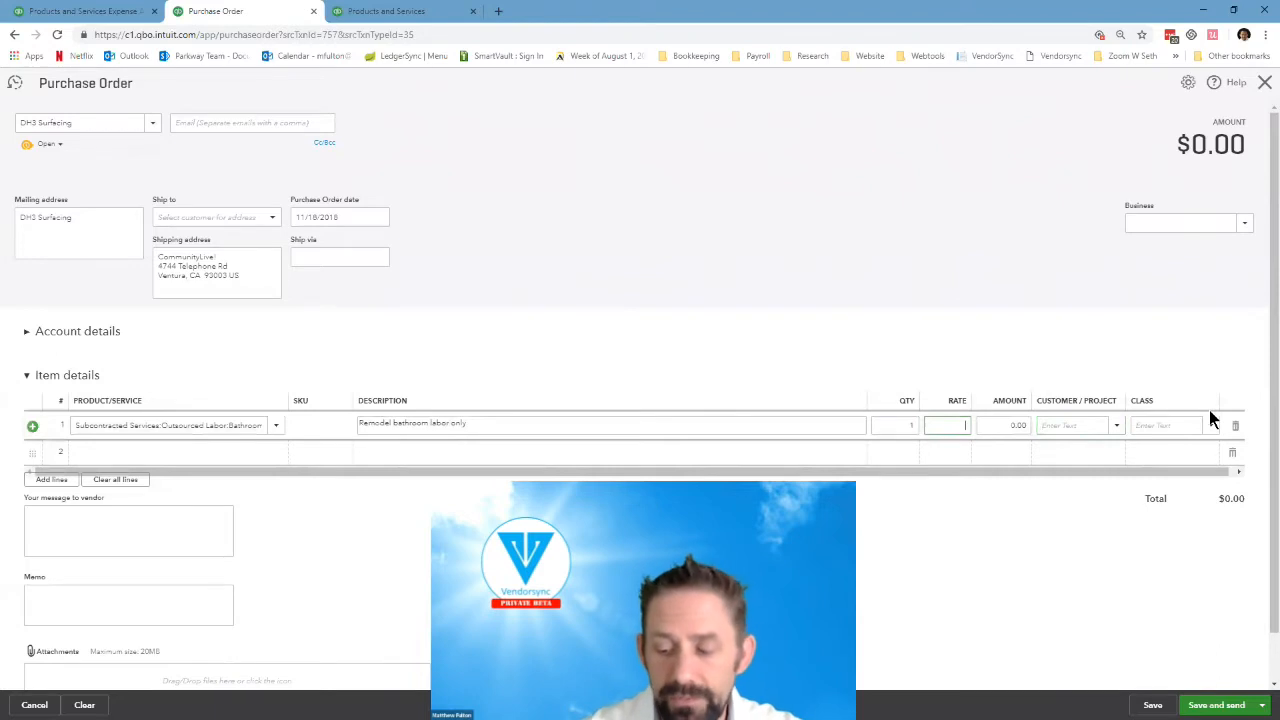
pyautogui.press('Tab')
pyautogui.write('500')
pyautogui.press('Tab')
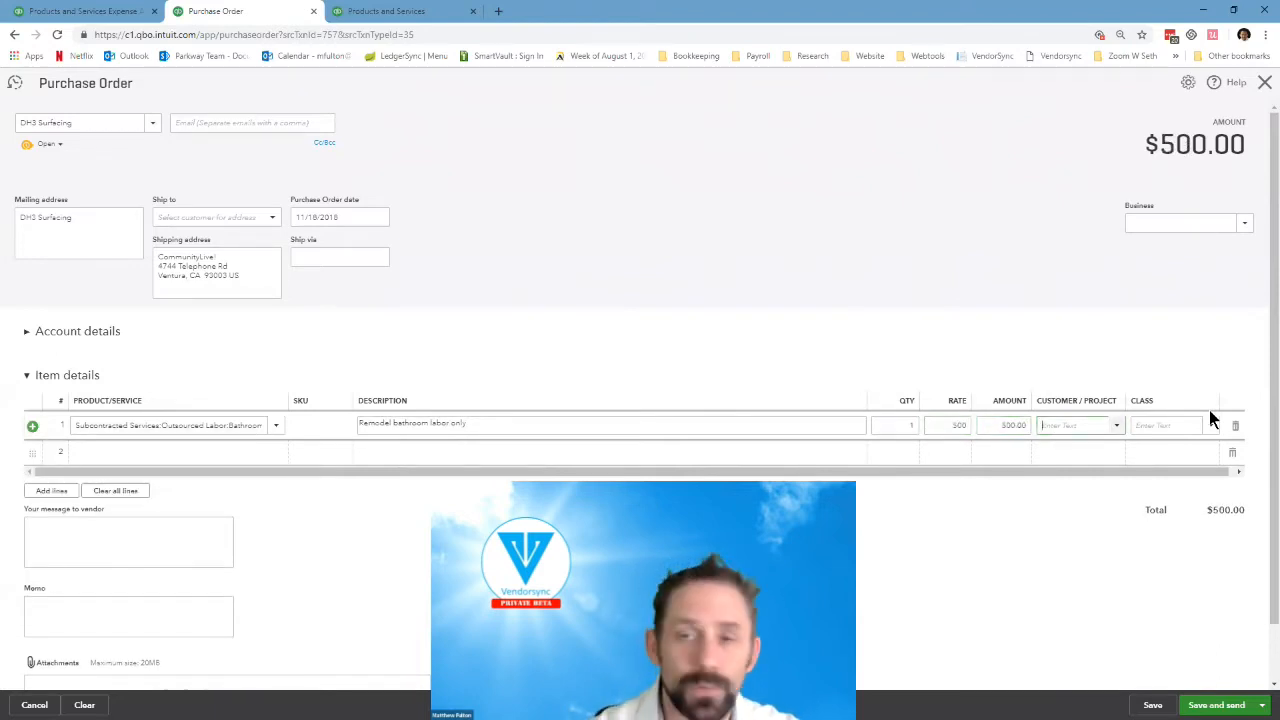
pyautogui.press('Tab')
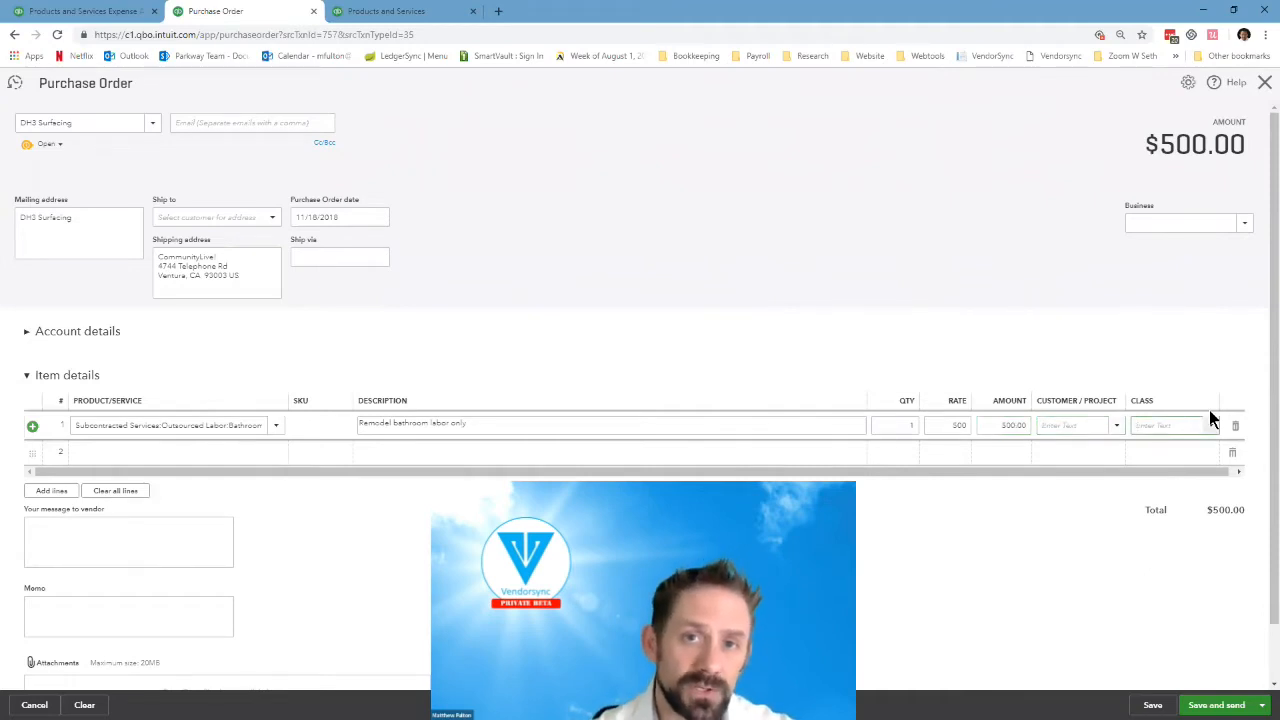
pyautogui.write('Cus')
pyautogui.press('BackSpace')
pyautogui.press('BackSpace')
pyautogui.press('BackSpace')
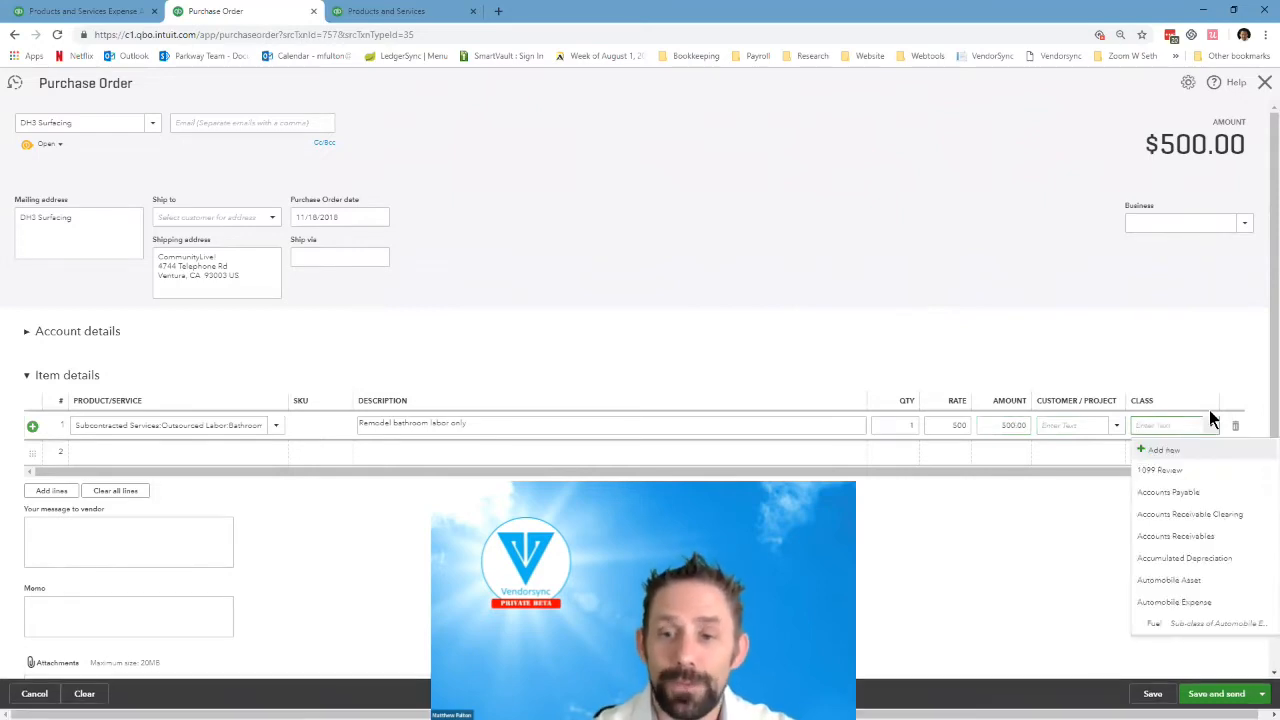
pyautogui.hotkey('shift', 'Tab')
pyautogui.write('Cust')
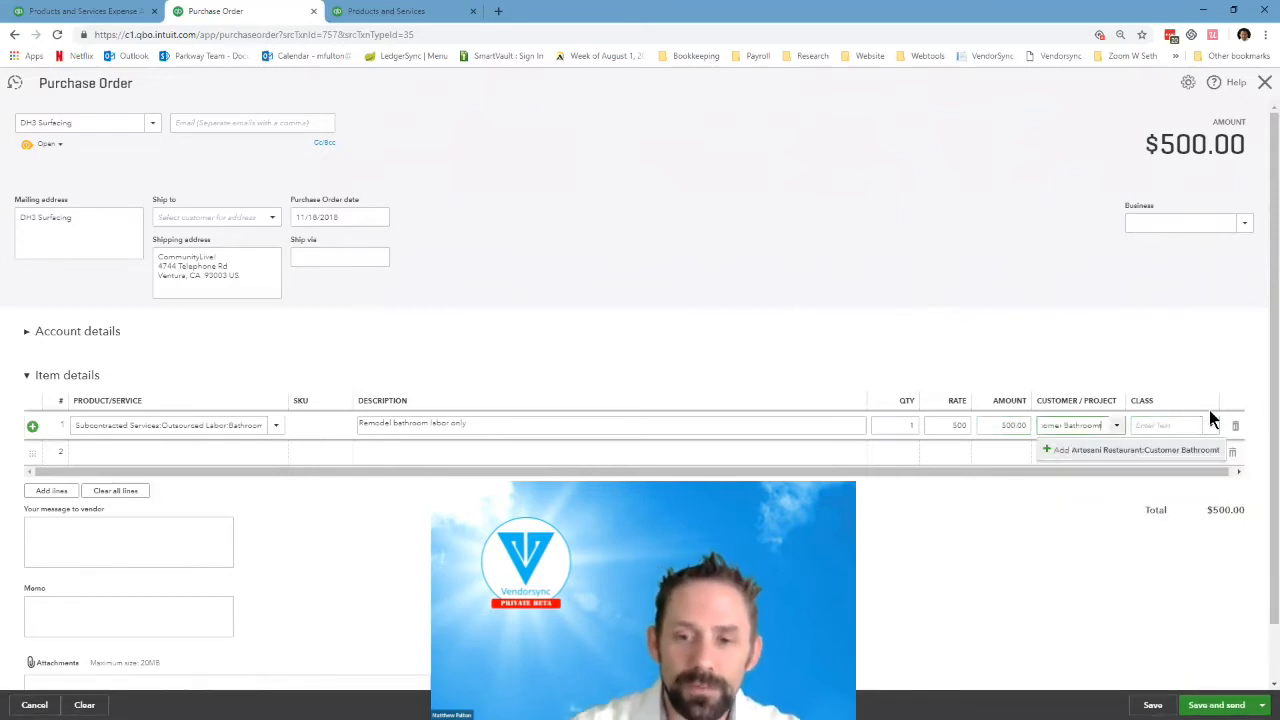
pyautogui.press('BackSpace')
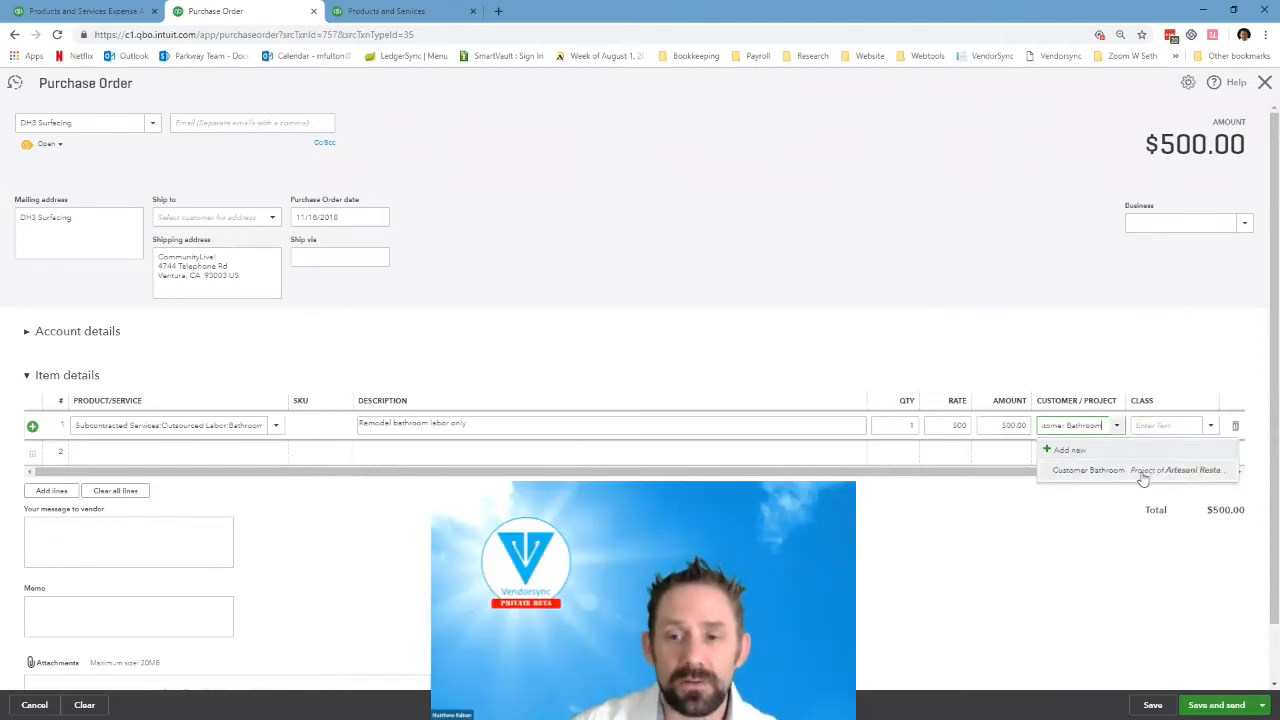
pyautogui.hotkey('ctrl', 'a')
pyautogui.press('BackSpace')
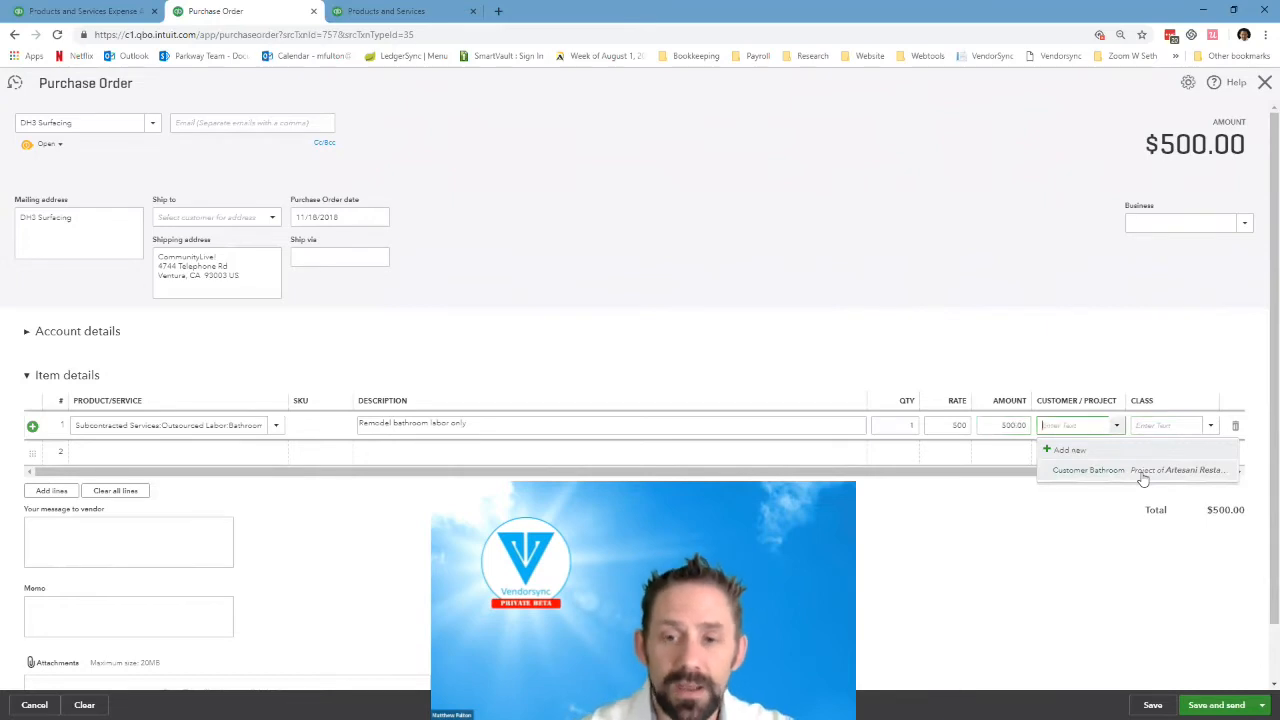
# Assign the labor line to Artesani Restaurant's Customer Bathroom project and save the purchase order.
pyautogui.write('Artesani Restaurant')
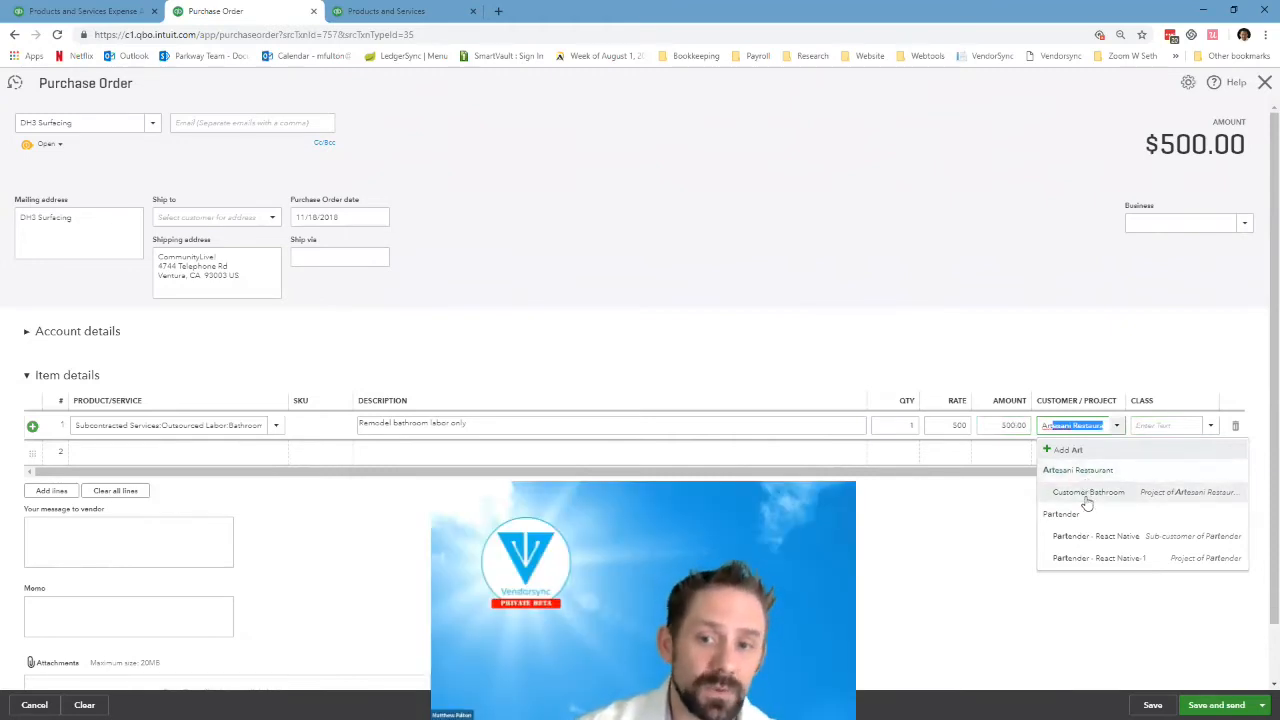
pyautogui.click(1087, 493)
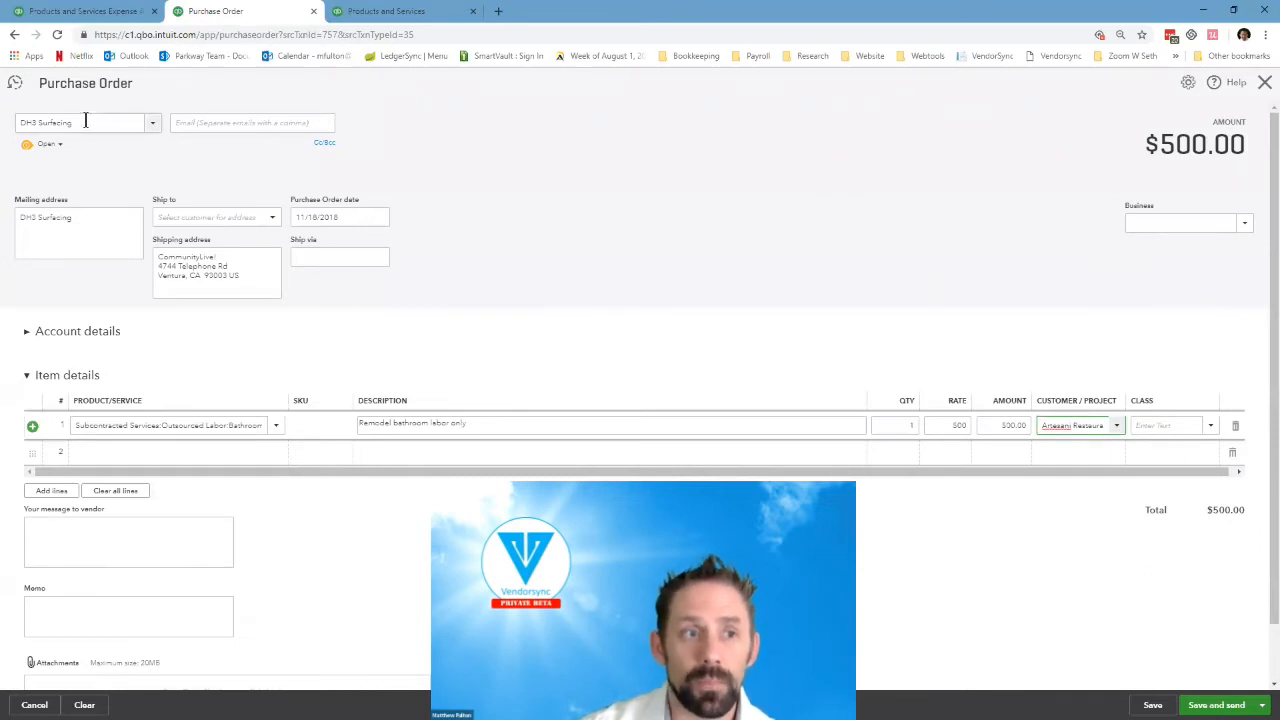
pyautogui.click(1152, 705)
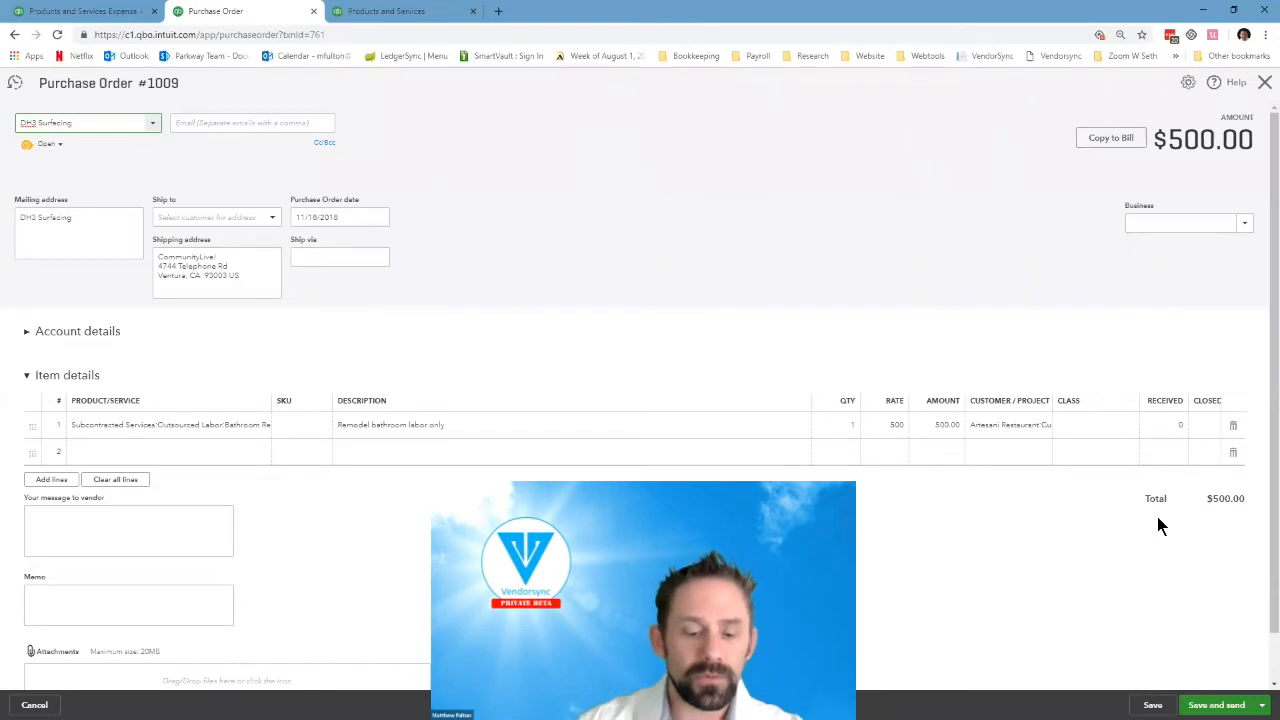
# Set the remodel labor line to a quantity of 10 at a rate of 50 and save the purchase order.
pyautogui.click(845, 426)
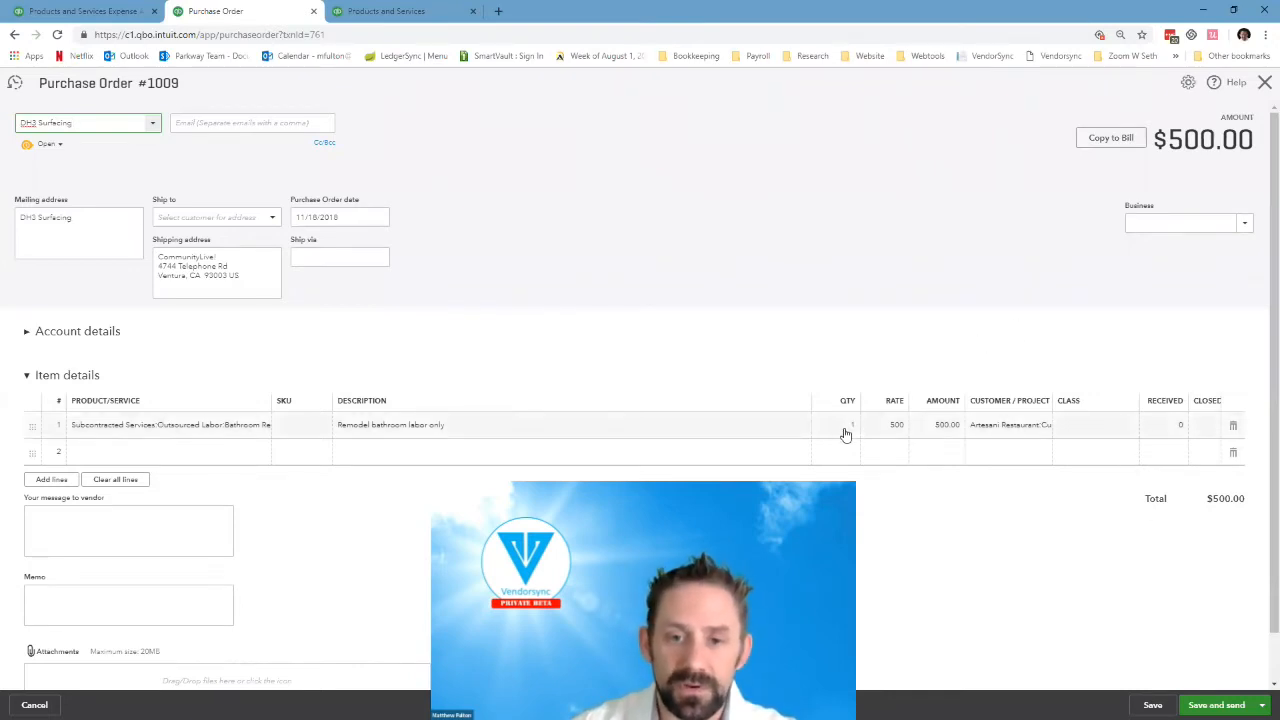
pyautogui.write('10')
pyautogui.press('Tab')
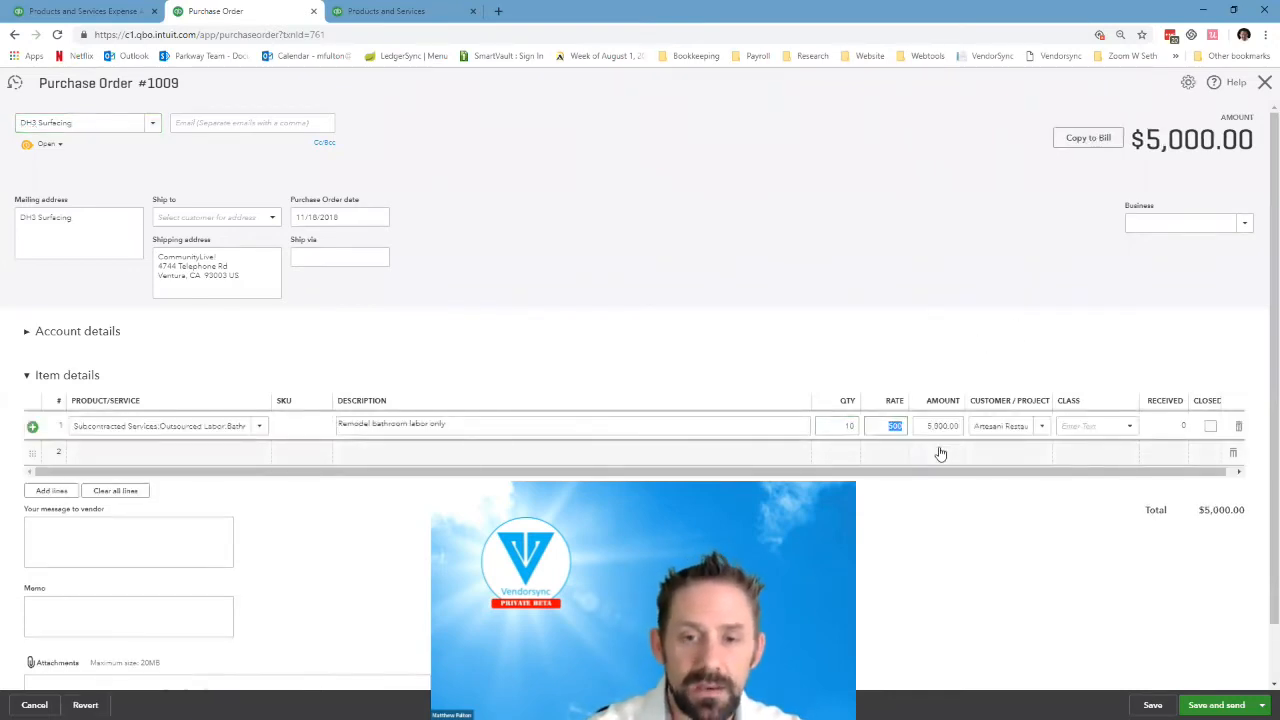
pyautogui.write('50')
pyautogui.press('Tab')
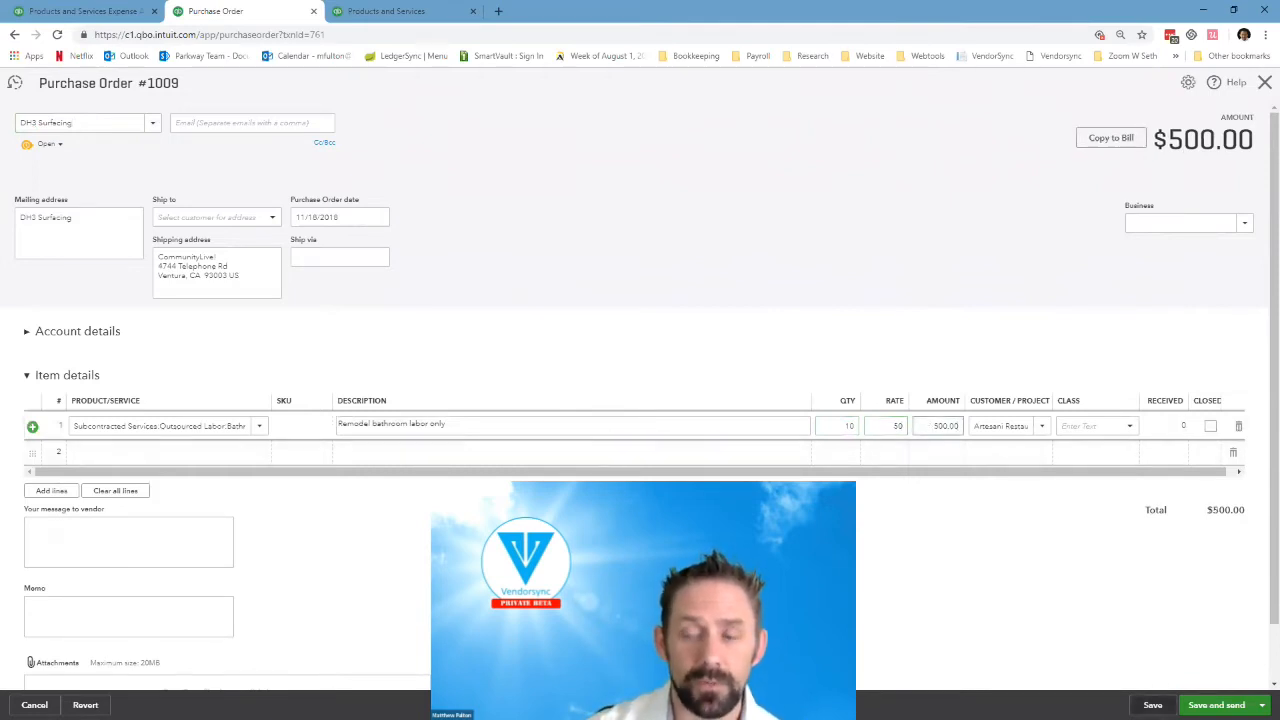
pyautogui.click(1153, 705)
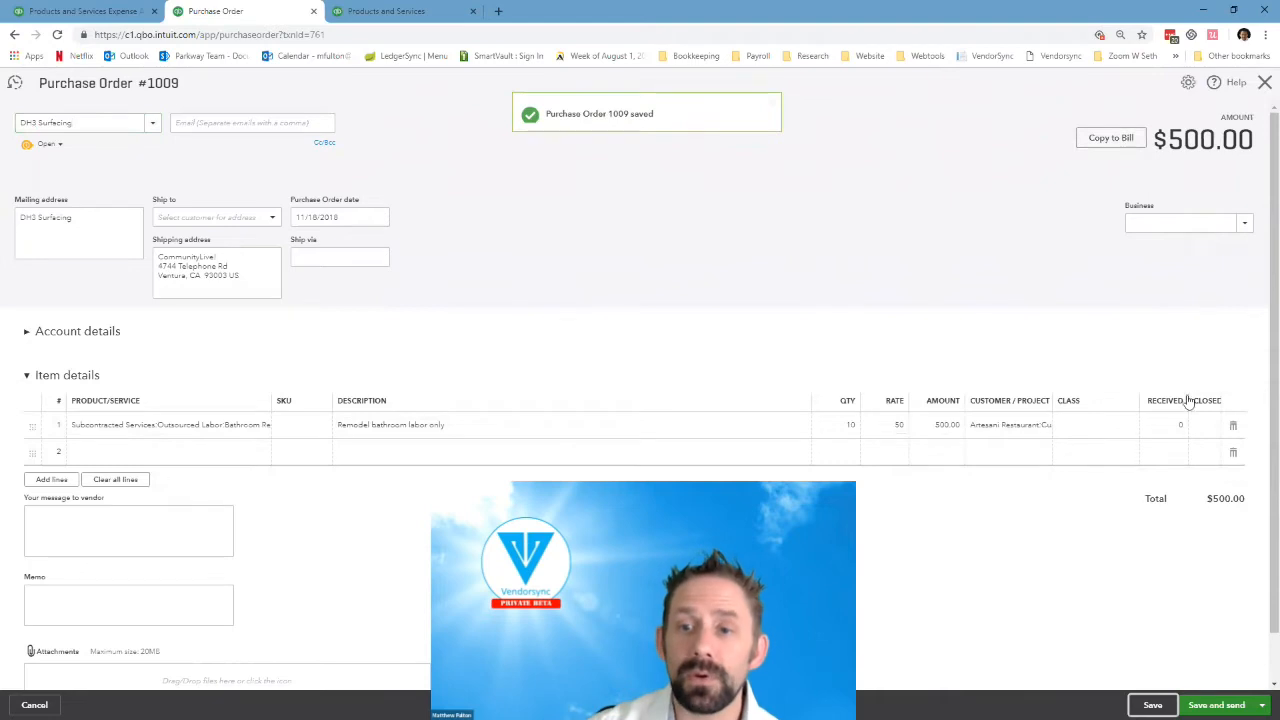
# Copy the purchase order to a bill for a quantity of 2, save the bill and close it.
pyautogui.click(1105, 141)
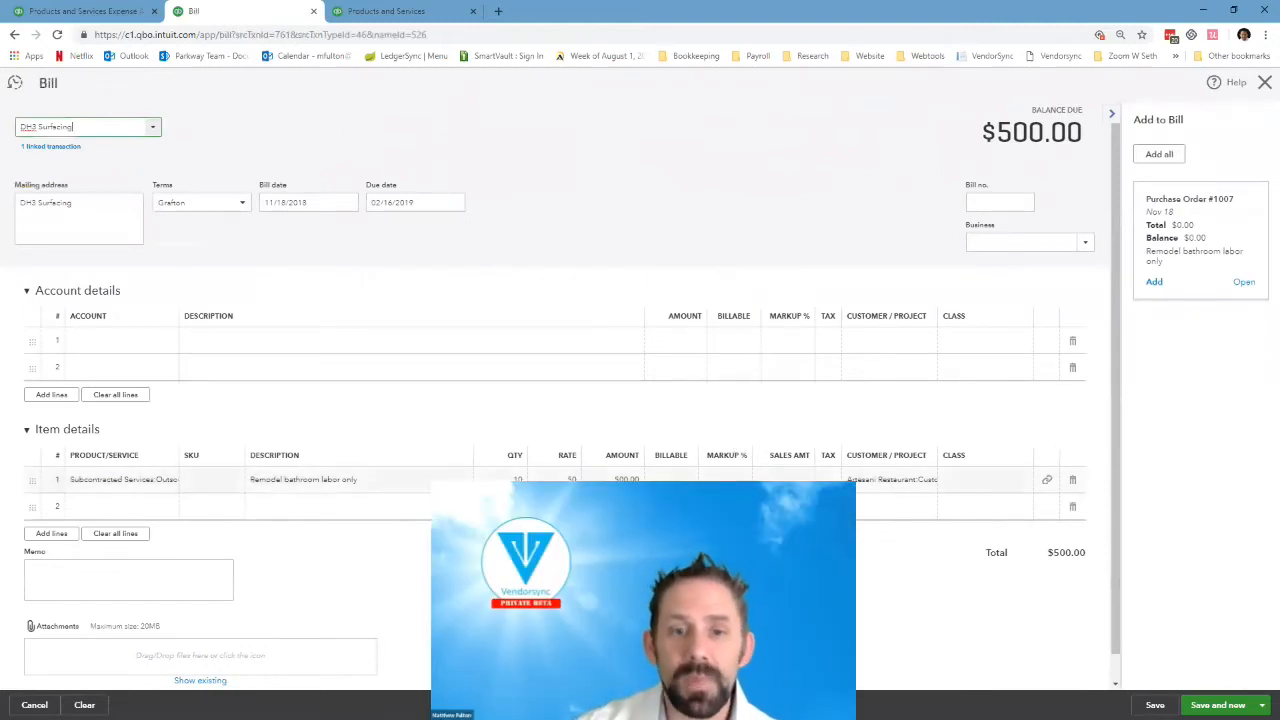
pyautogui.click(730, 478)
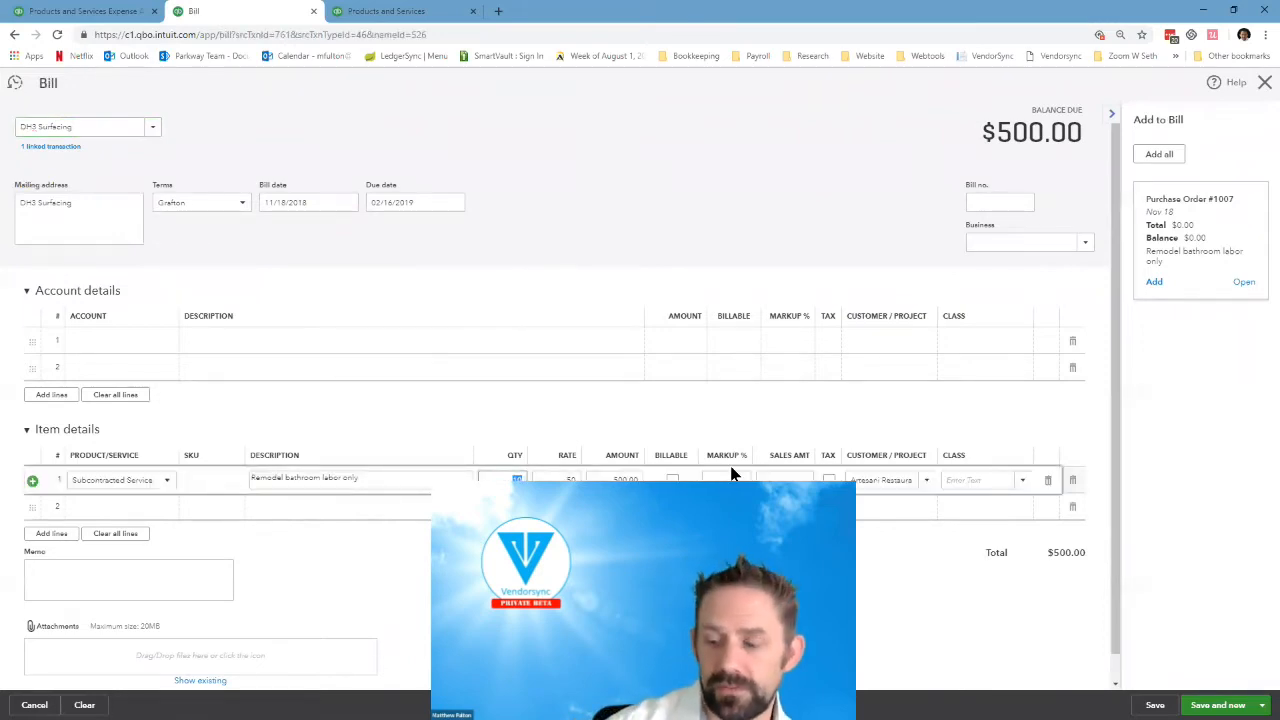
pyautogui.write('1')
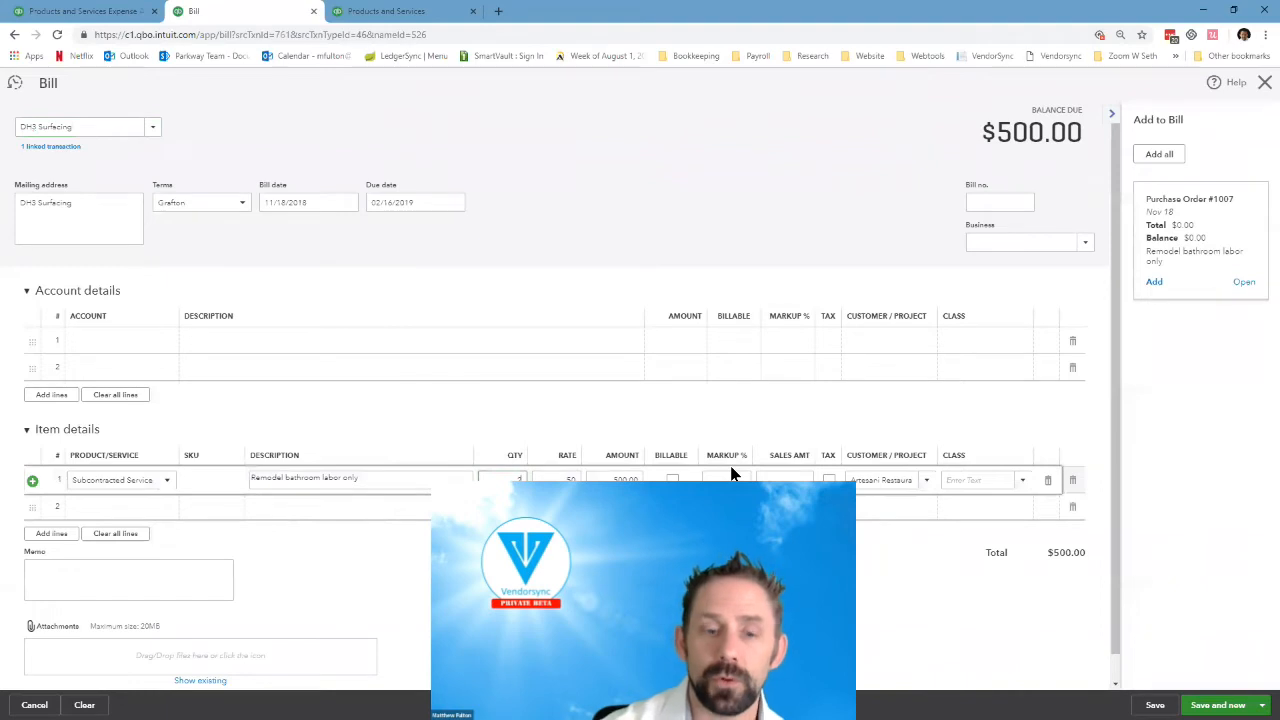
pyautogui.press('Tab')
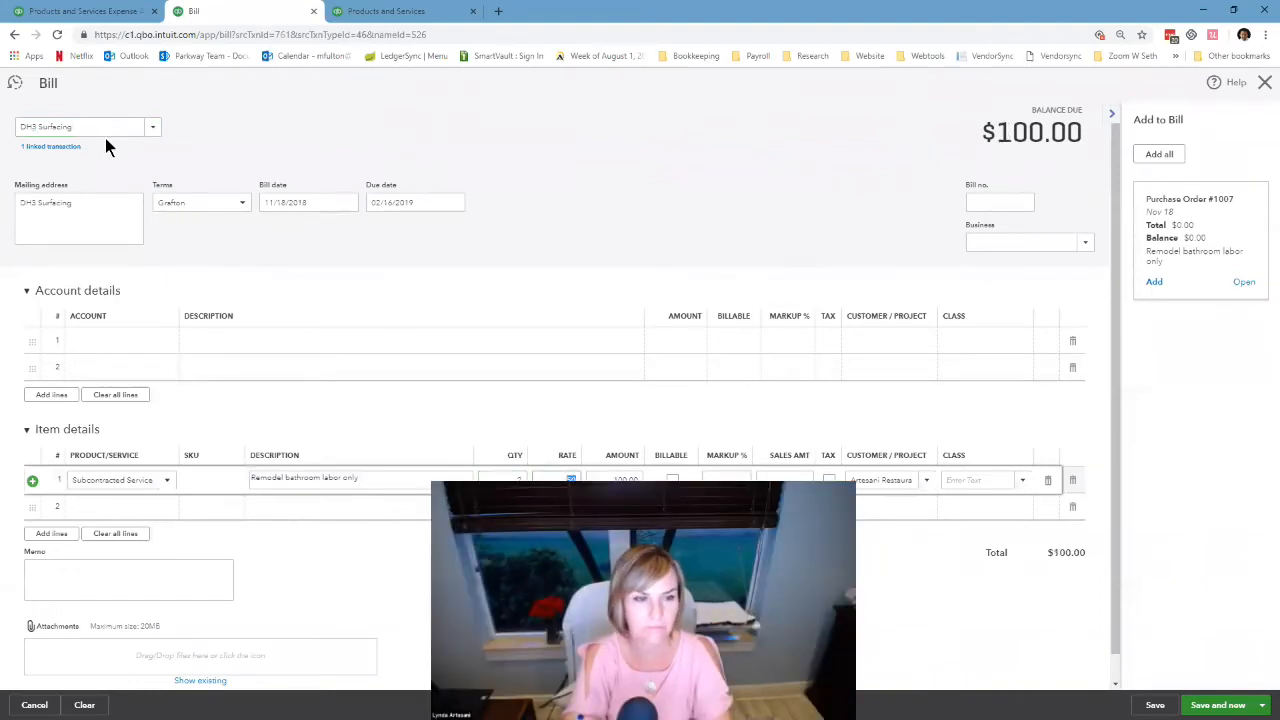
pyautogui.click(1155, 705)
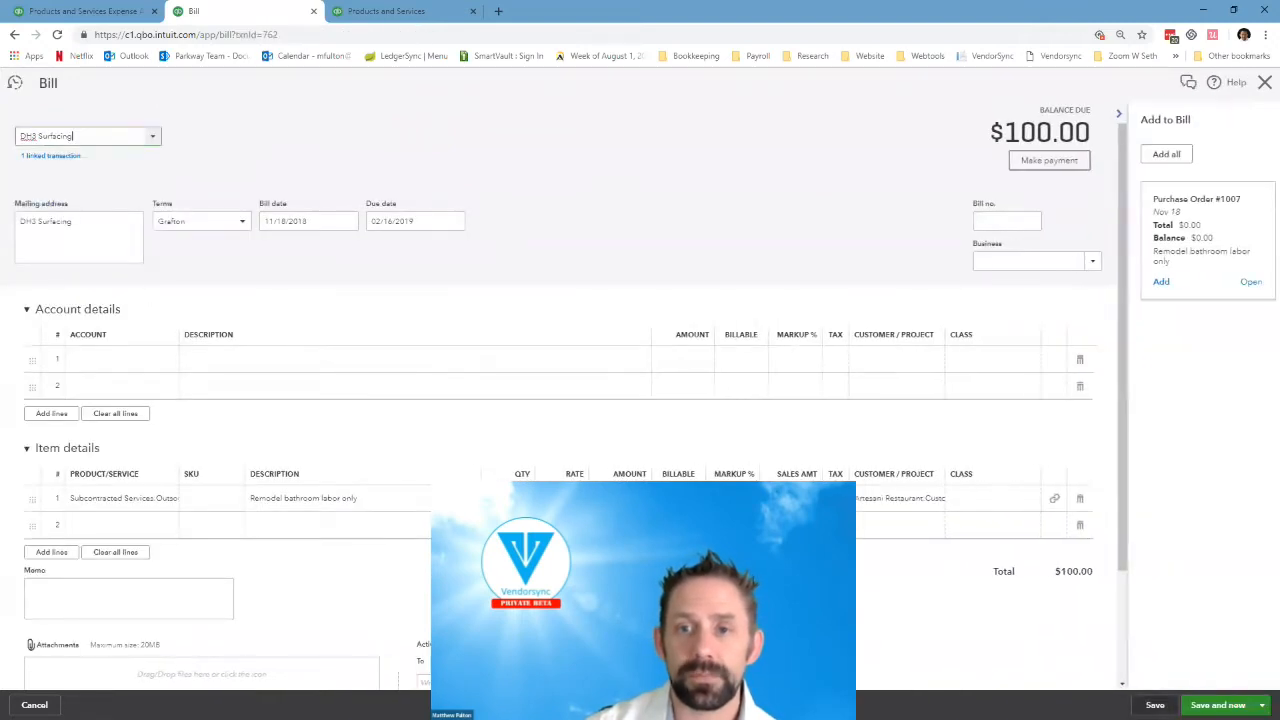
pyautogui.click(1265, 84)
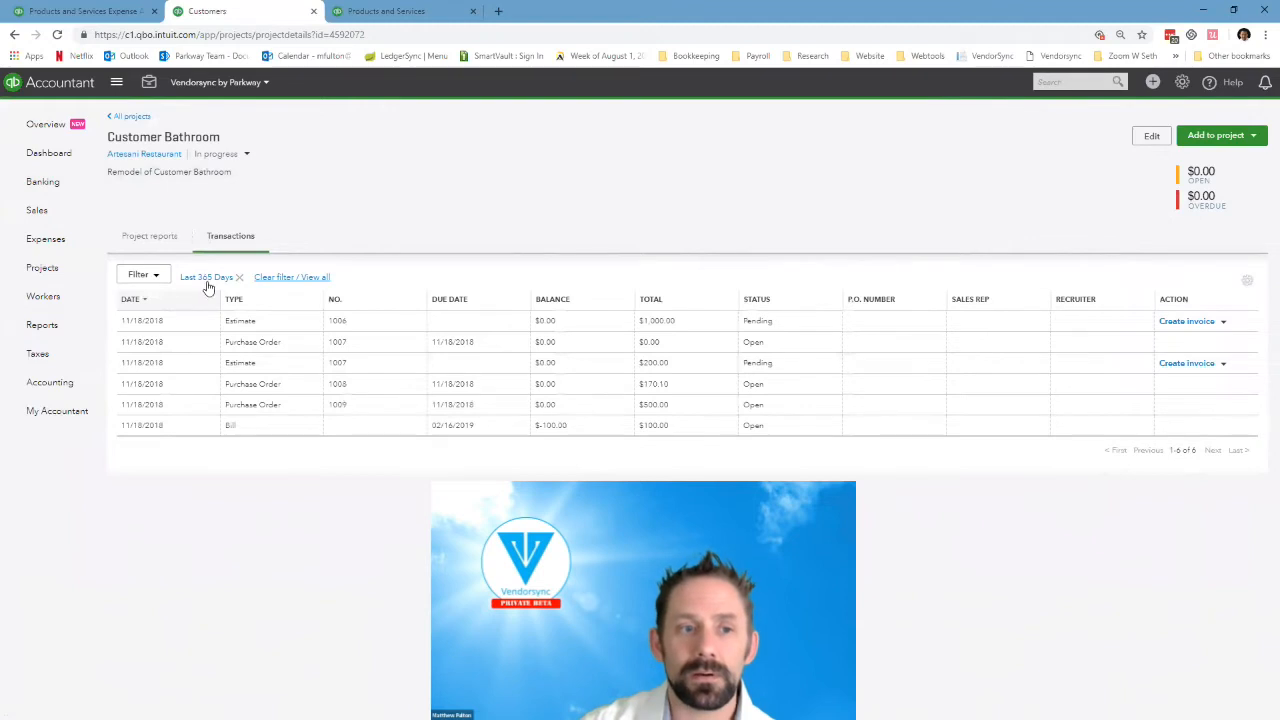
# Review the received quantity on the project's $500.00 purchase order and close it without changes.
pyautogui.click(272, 406)
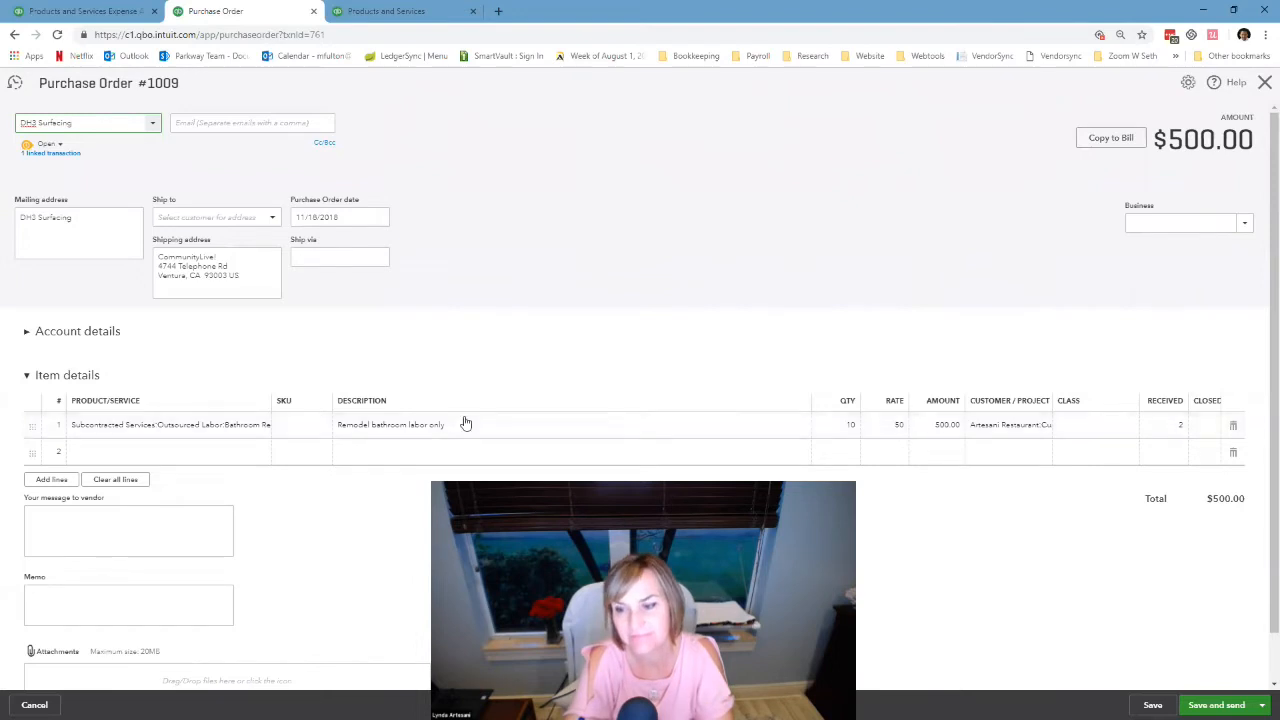
pyautogui.click(1265, 83)
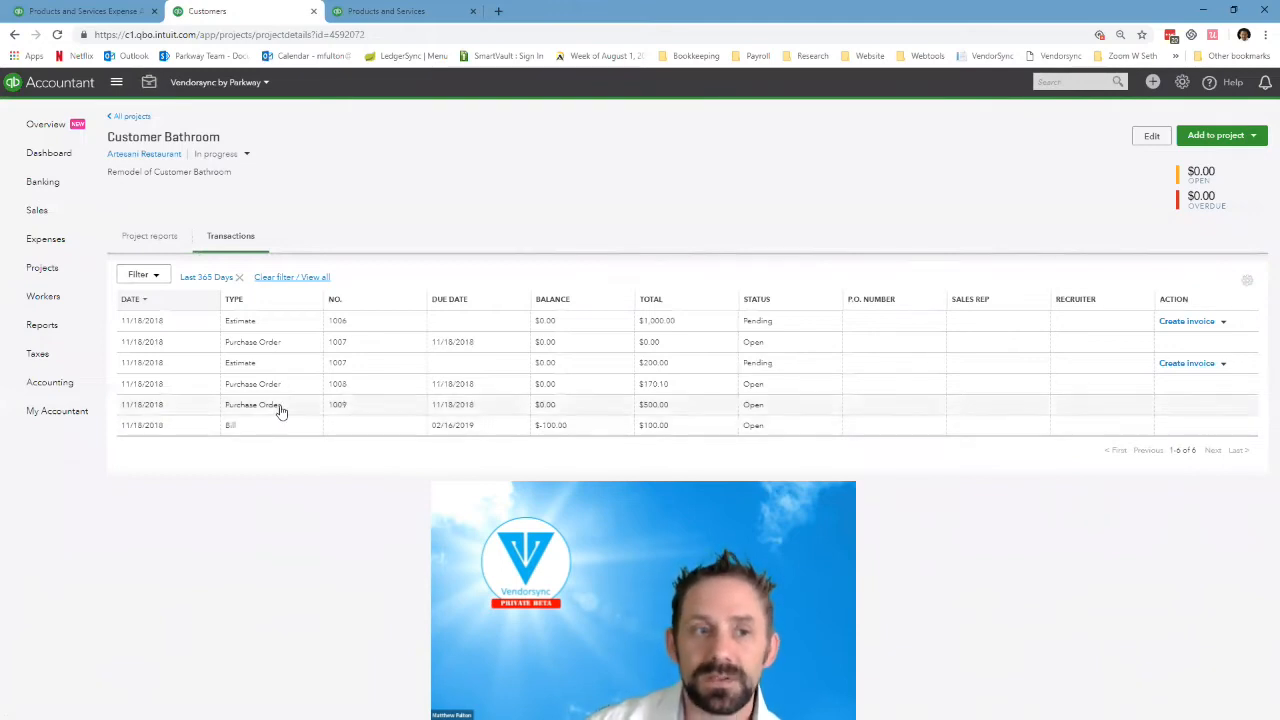
# View the Customer Bathroom project's profitability report, rerun it on a cash basis, and return to the project details.
pyautogui.click(132, 117)
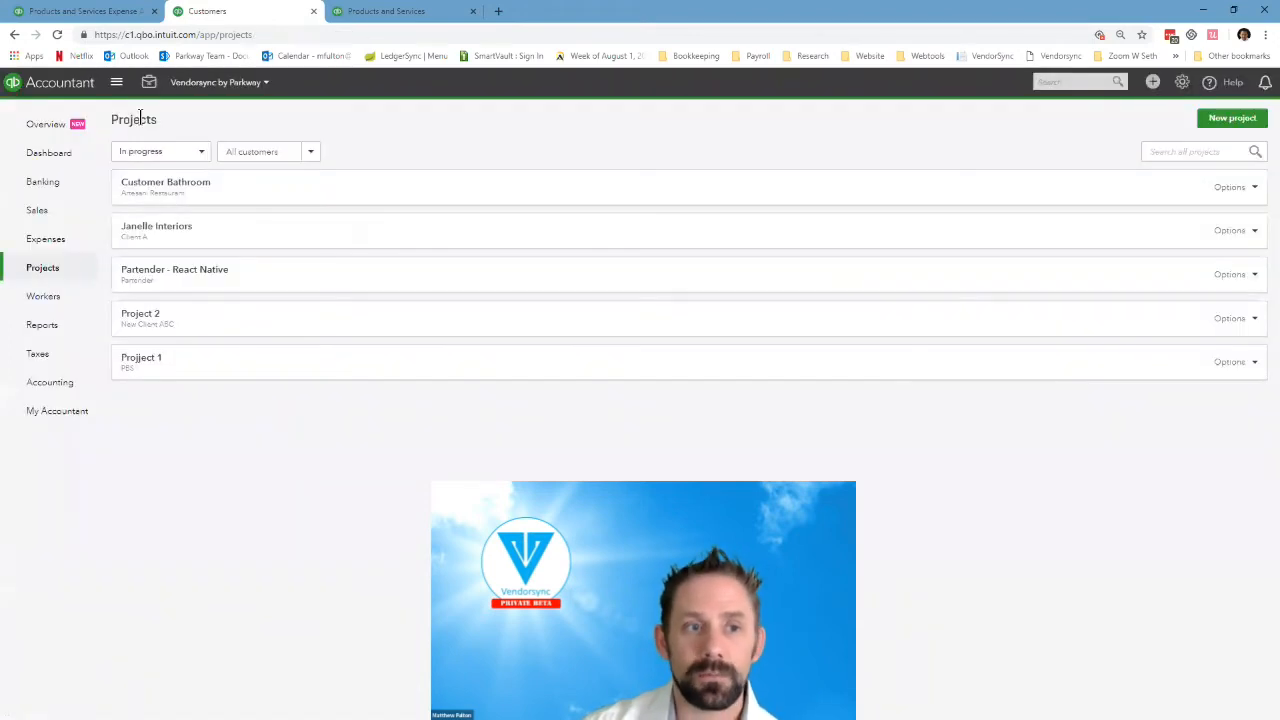
pyautogui.click(203, 190)
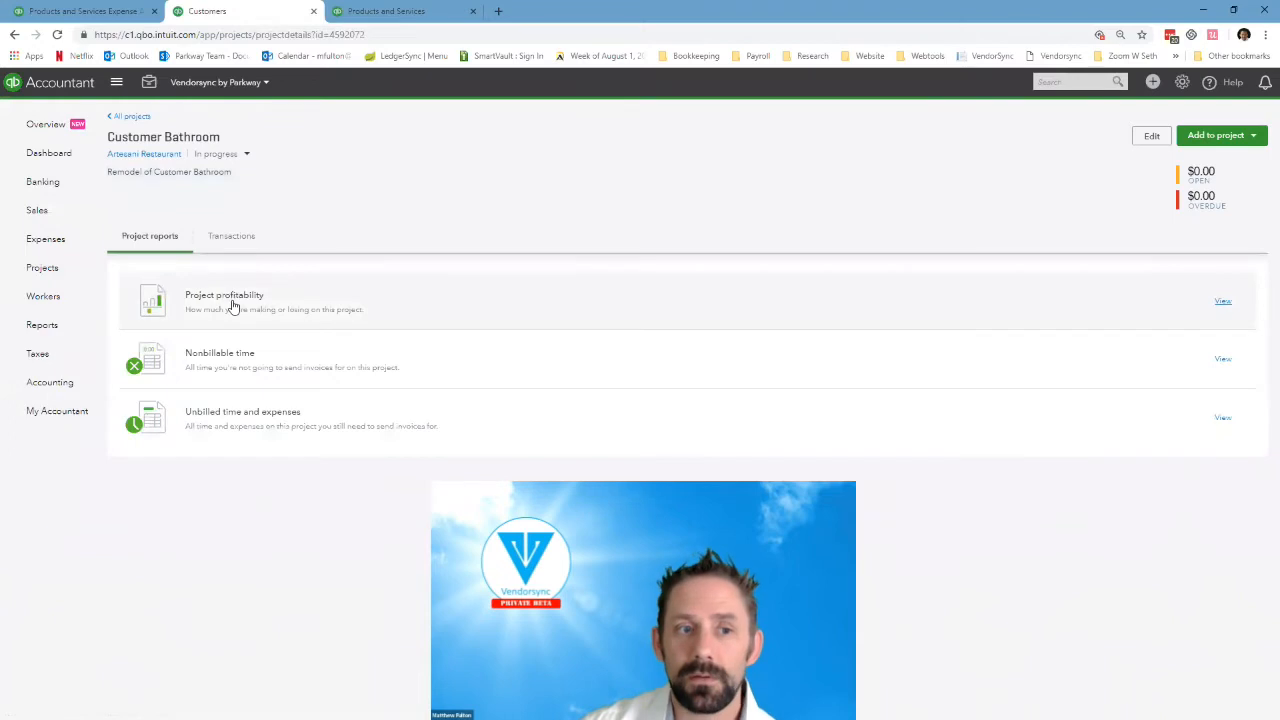
pyautogui.click(232, 303)
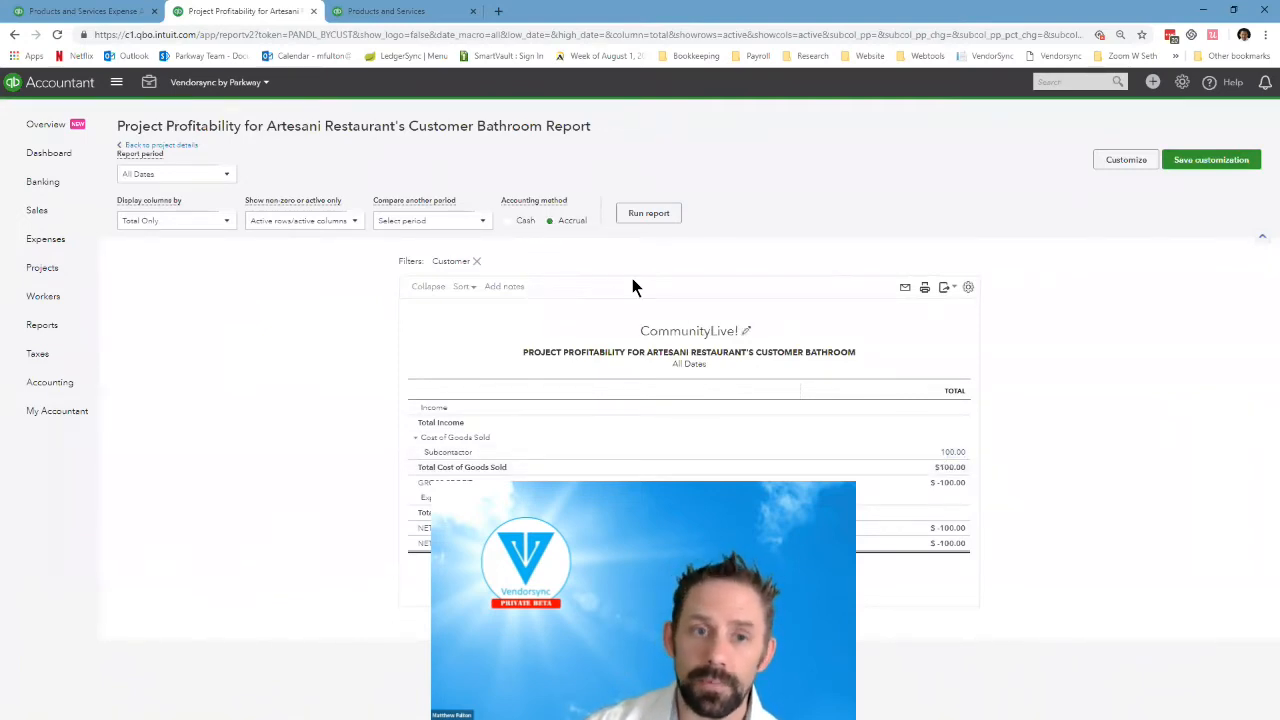
pyautogui.click(534, 232)
pyautogui.click(648, 213)
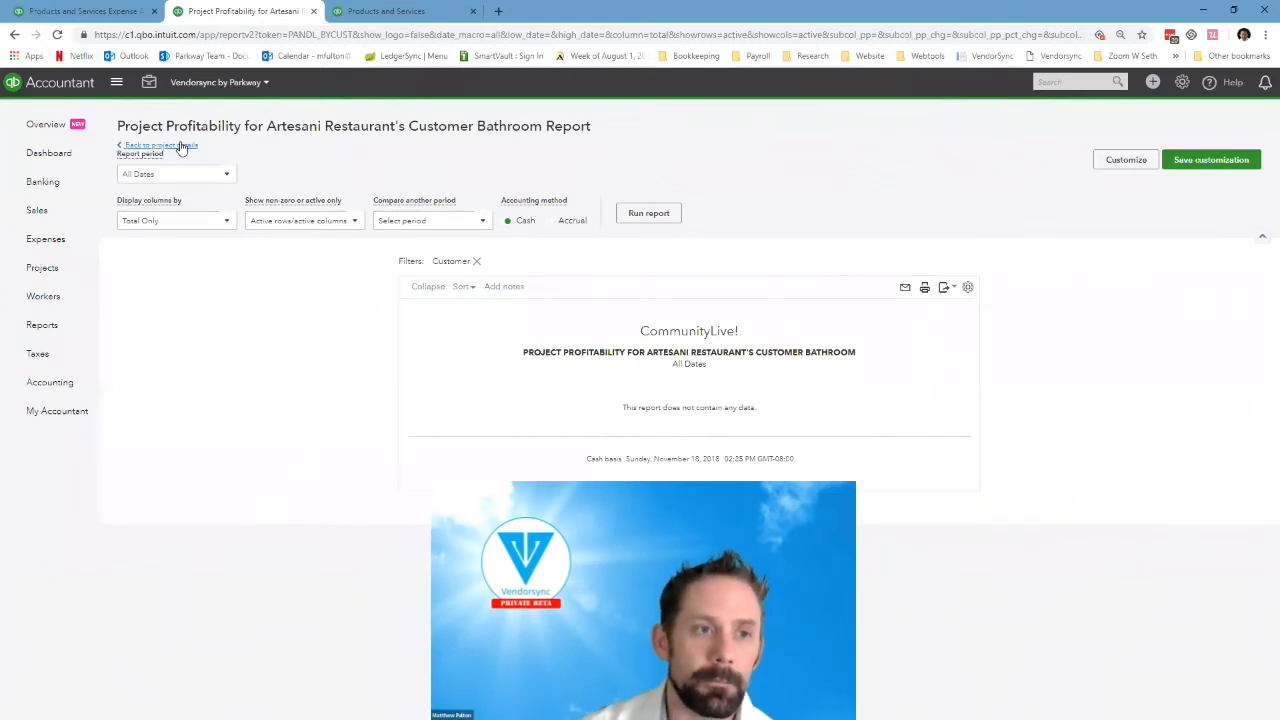
pyautogui.click(178, 146)
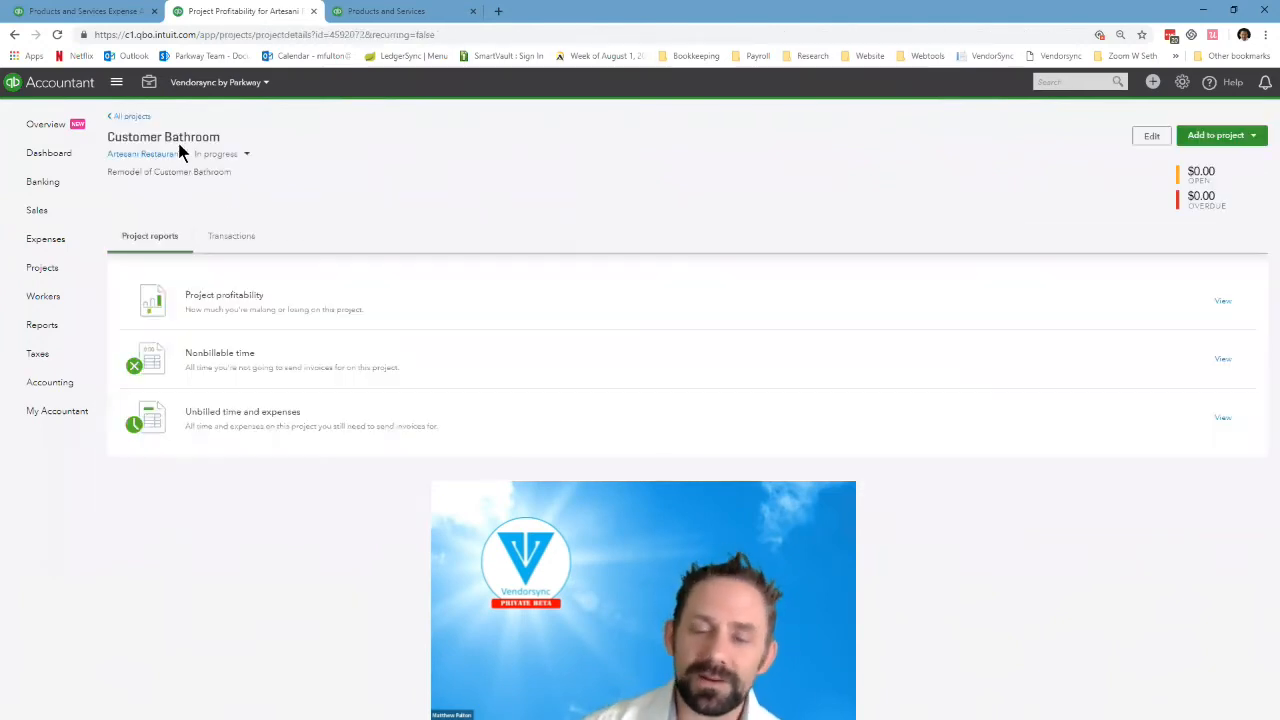
# Create a progress invoice for 30% of each line from the project's $1,000.00 estimate, save it and close it.
pyautogui.click(237, 241)
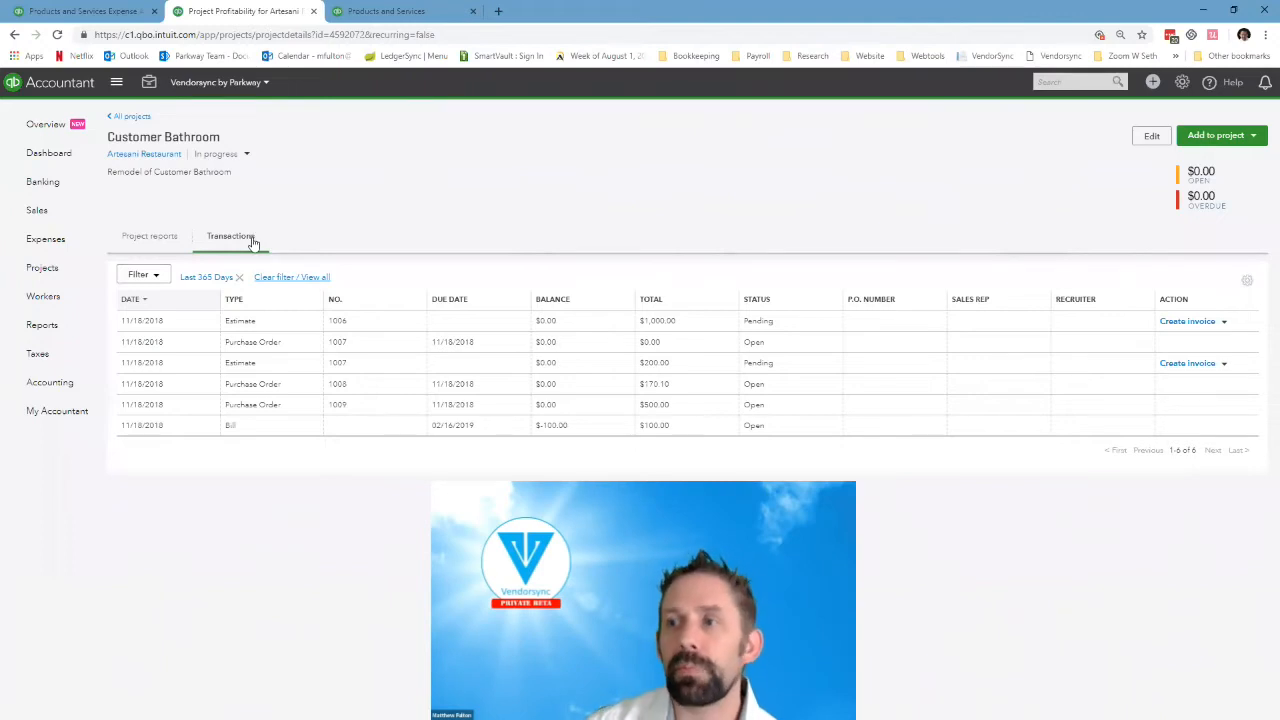
pyautogui.click(267, 329)
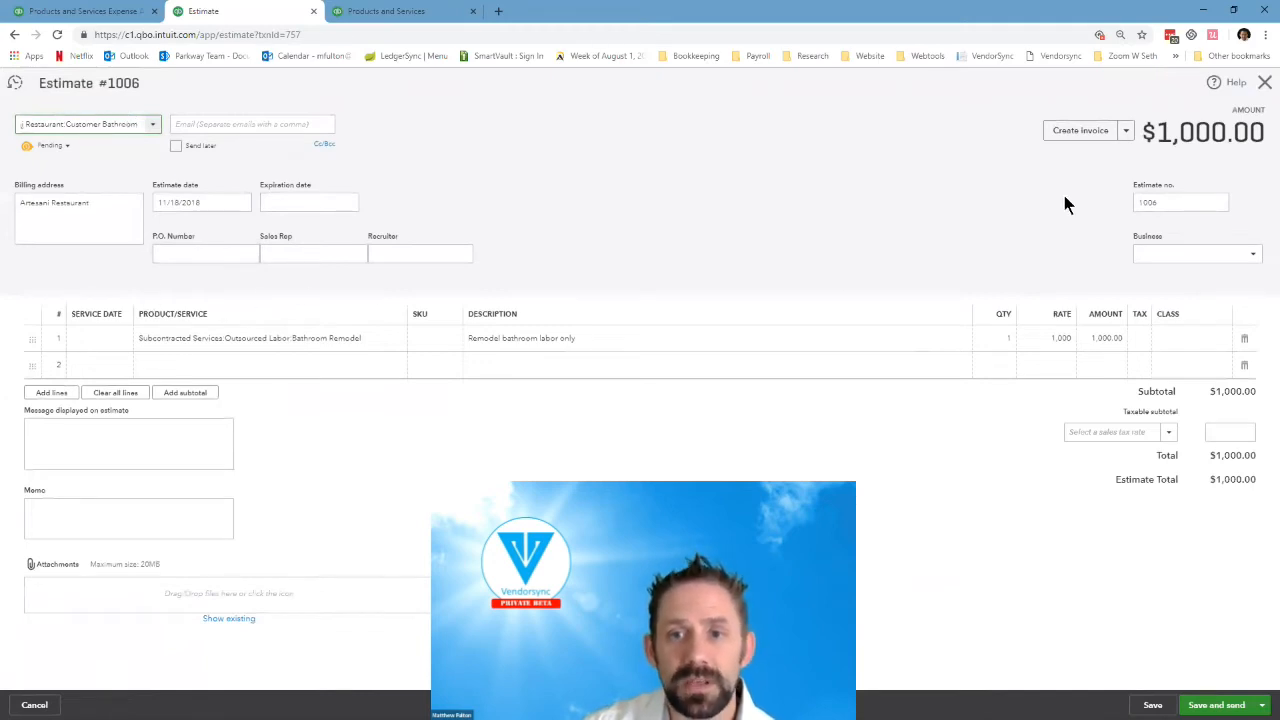
pyautogui.click(1081, 132)
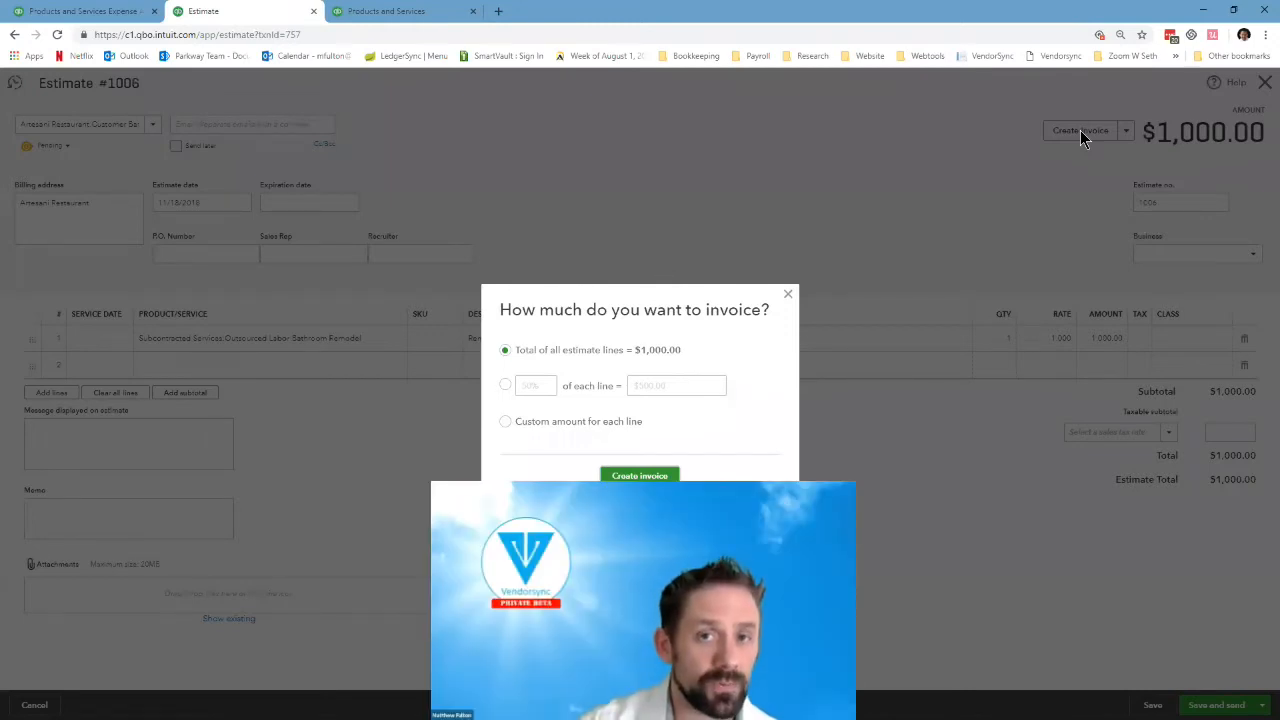
pyautogui.click(505, 388)
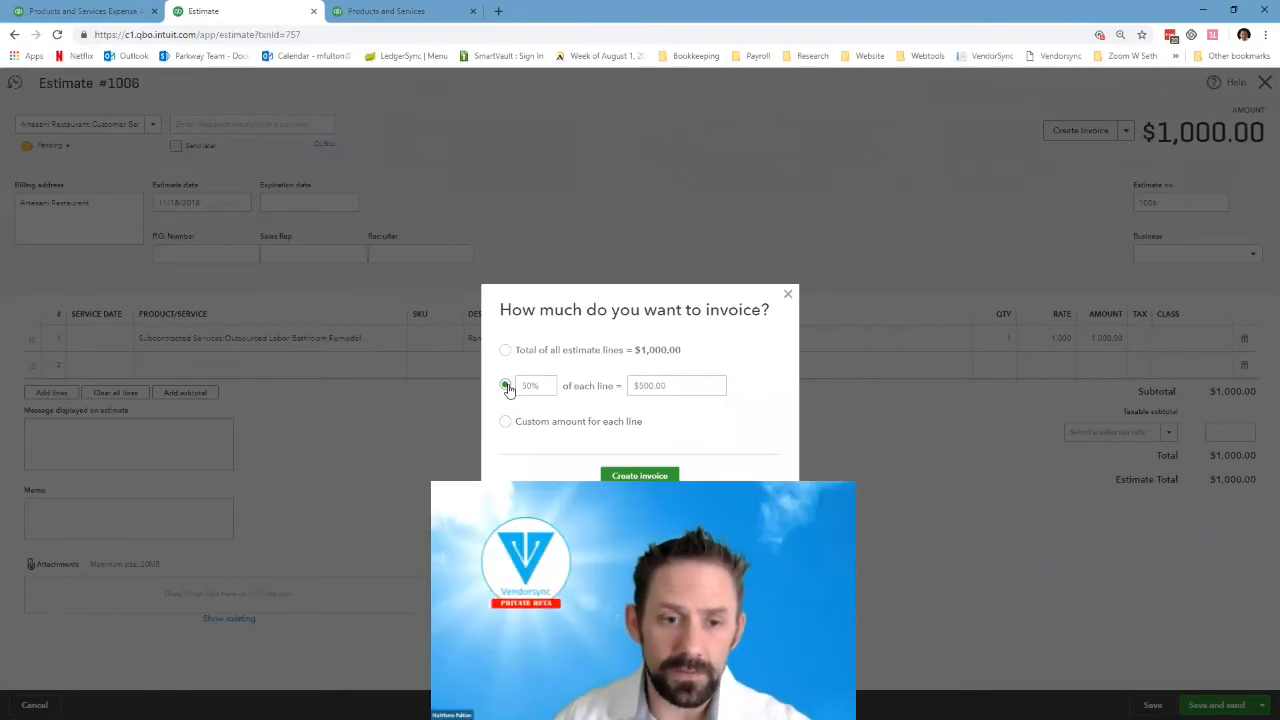
pyautogui.click(520, 387)
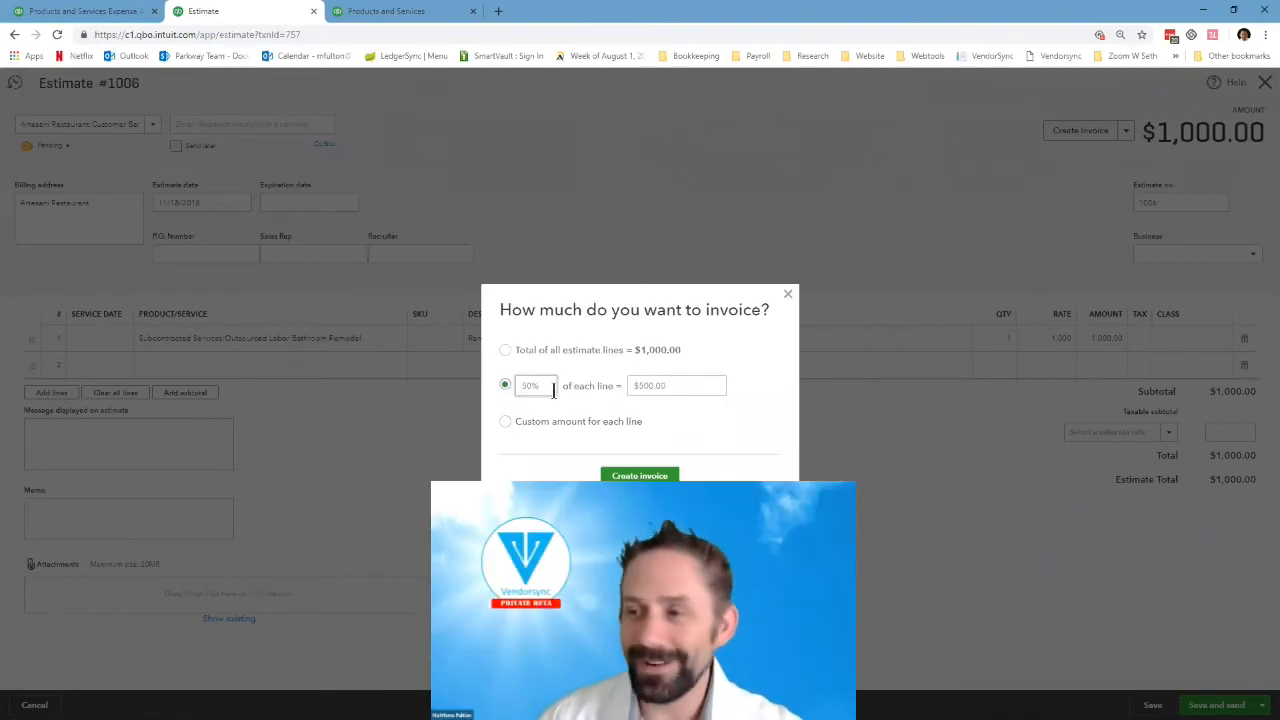
pyautogui.moveTo(550, 387); pyautogui.dragTo(495, 396)
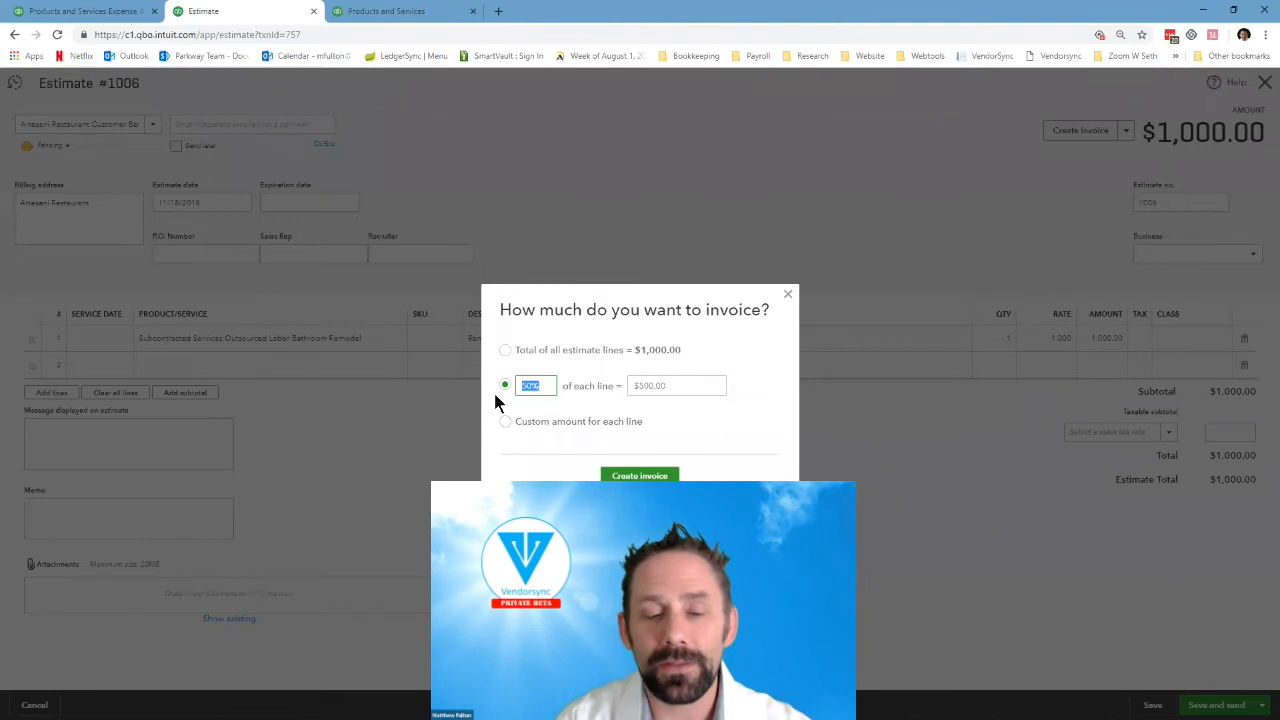
pyautogui.write('30%')
pyautogui.press('Tab')
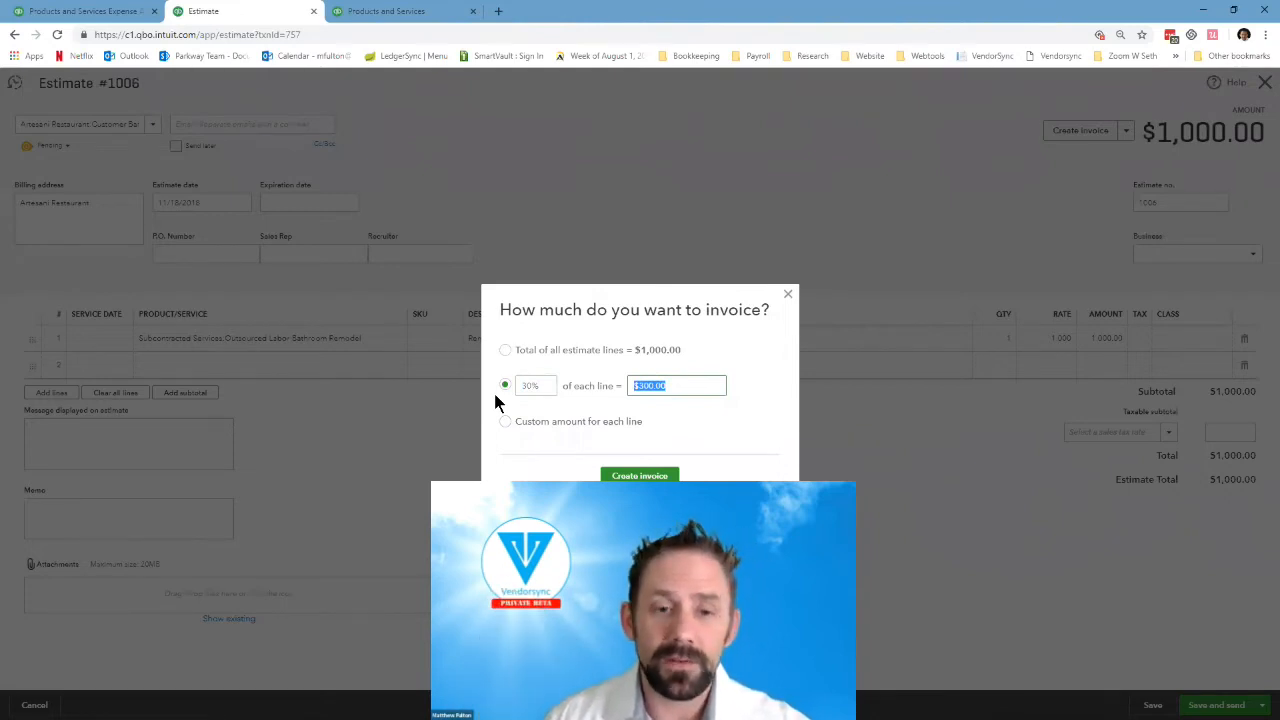
pyautogui.click(608, 474)
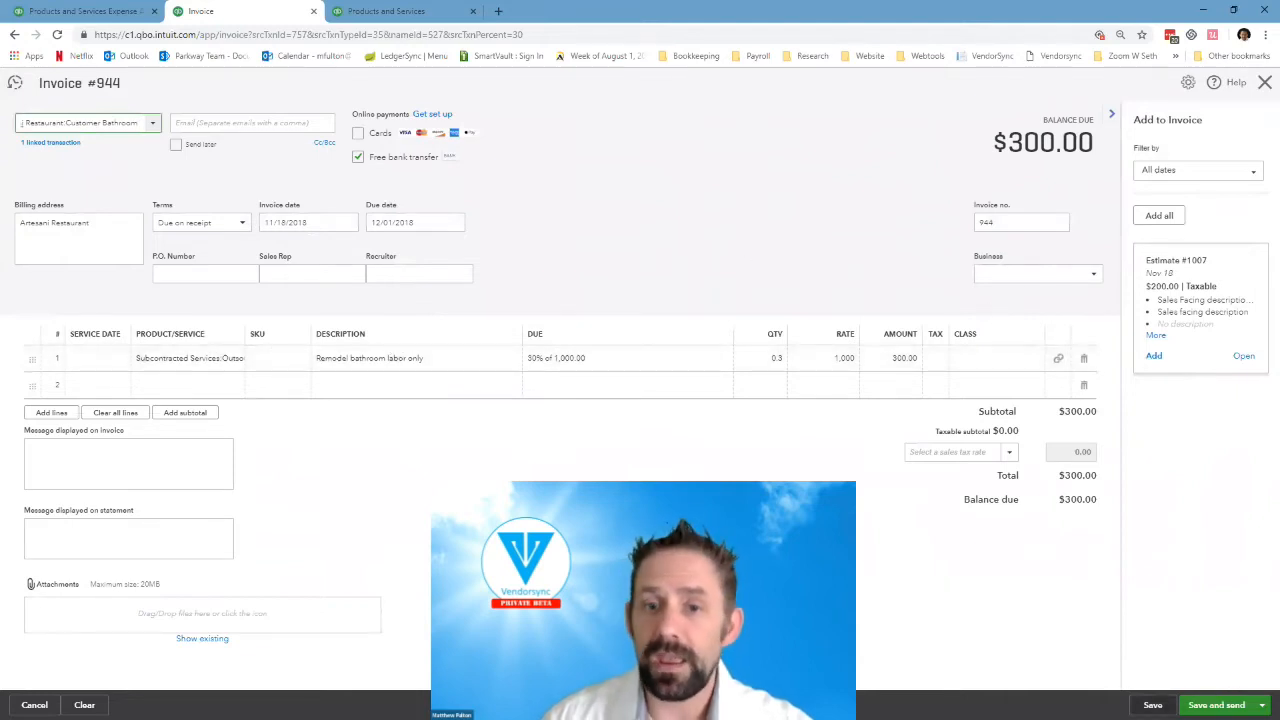
pyautogui.click(1153, 705)
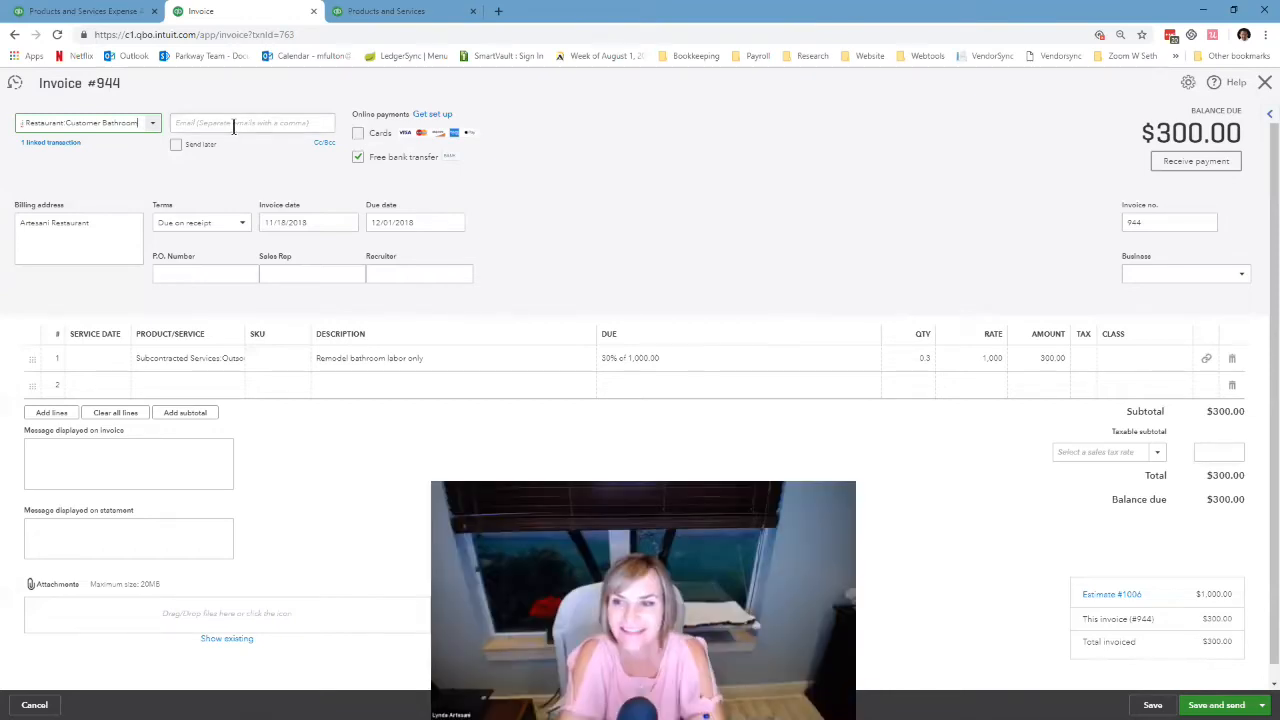
pyautogui.click(1264, 84)
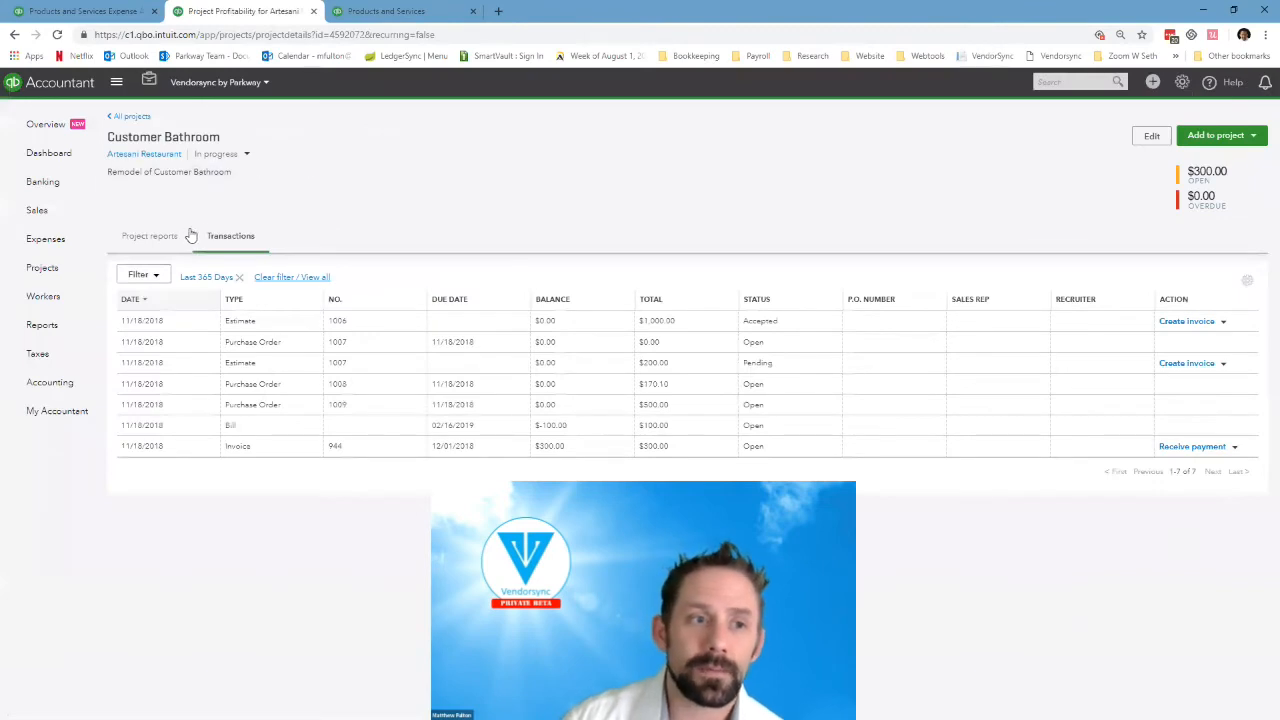
# View the project's profitability report on cash and accrual bases, and return to the project details.
pyautogui.click(165, 238)
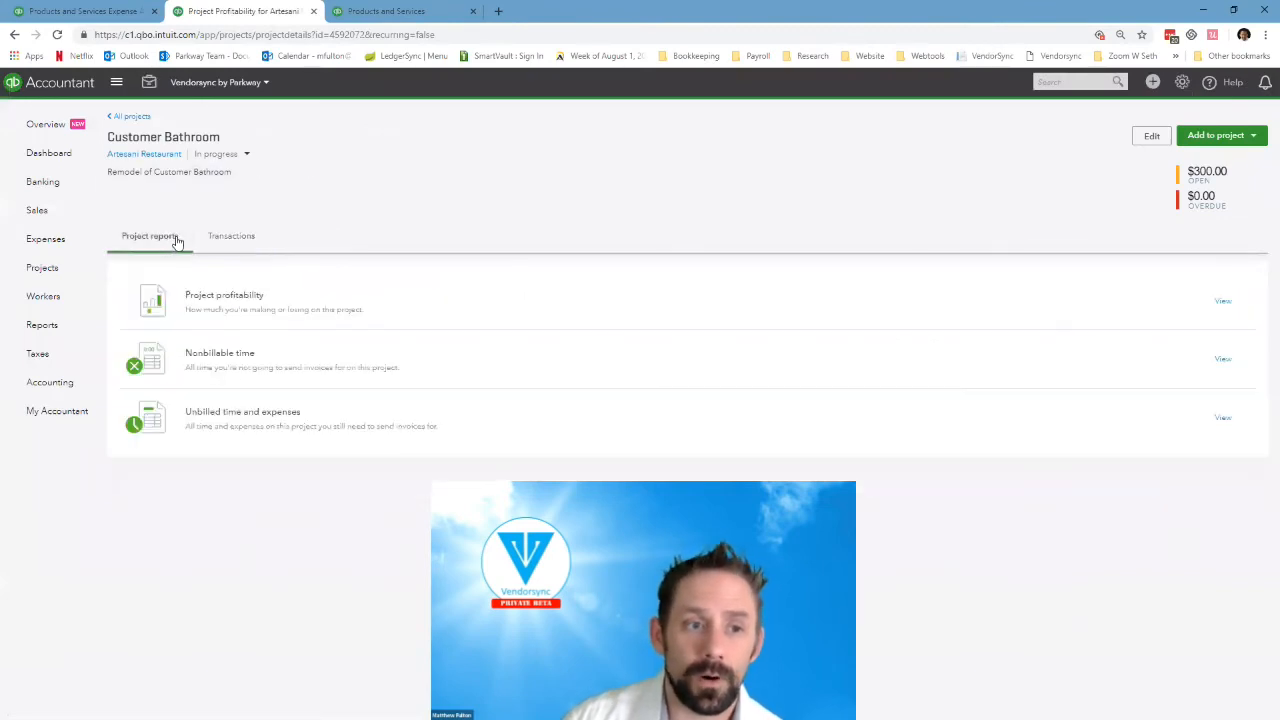
pyautogui.click(250, 300)
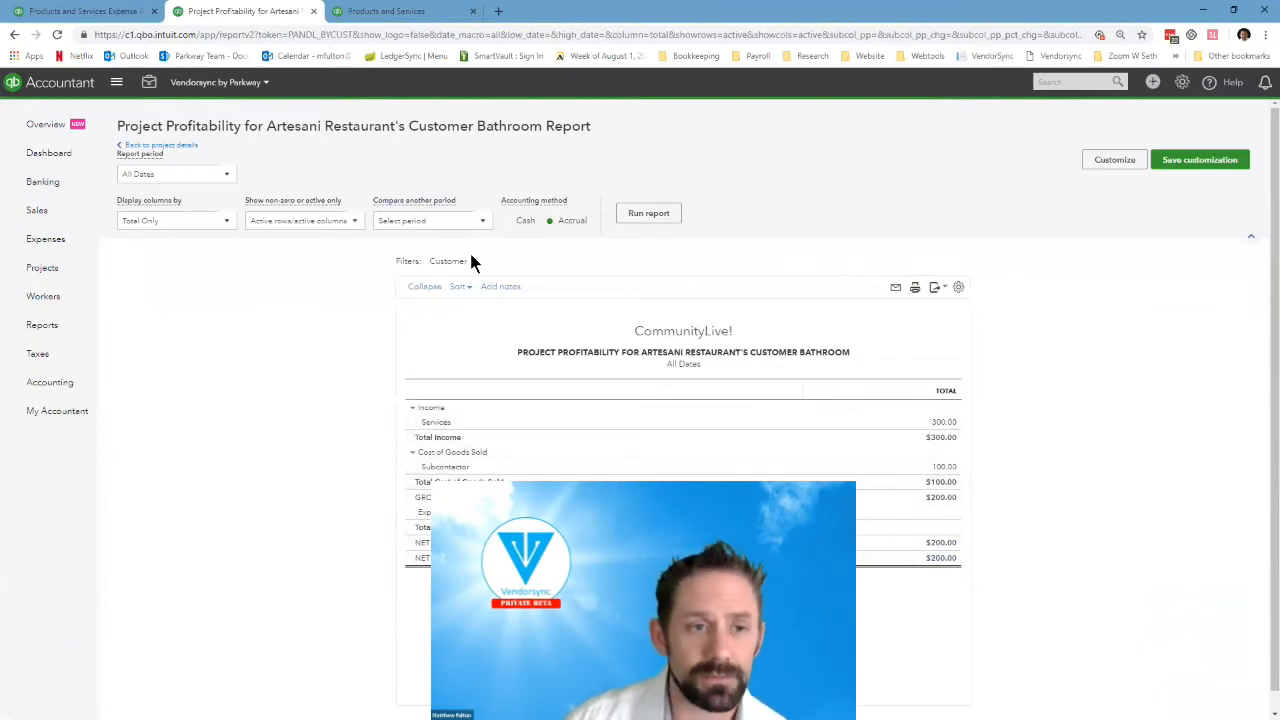
pyautogui.click(647, 217)
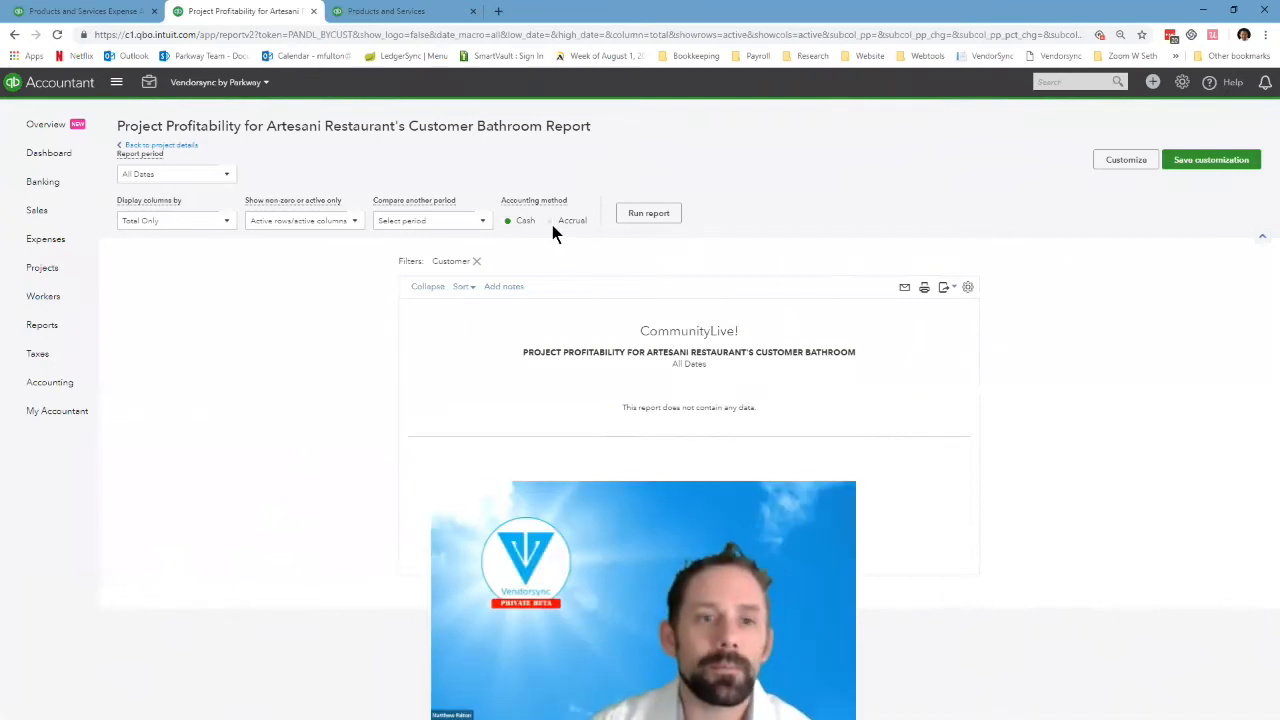
pyautogui.click(551, 221)
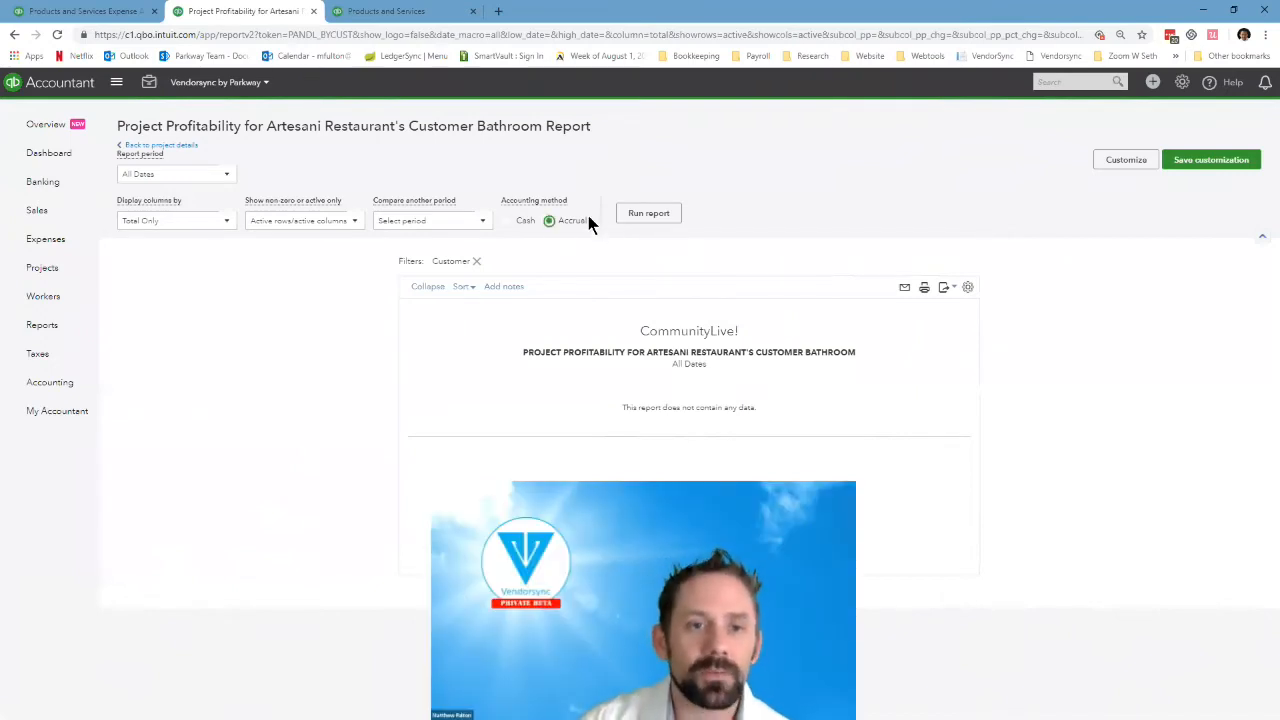
pyautogui.click(634, 215)
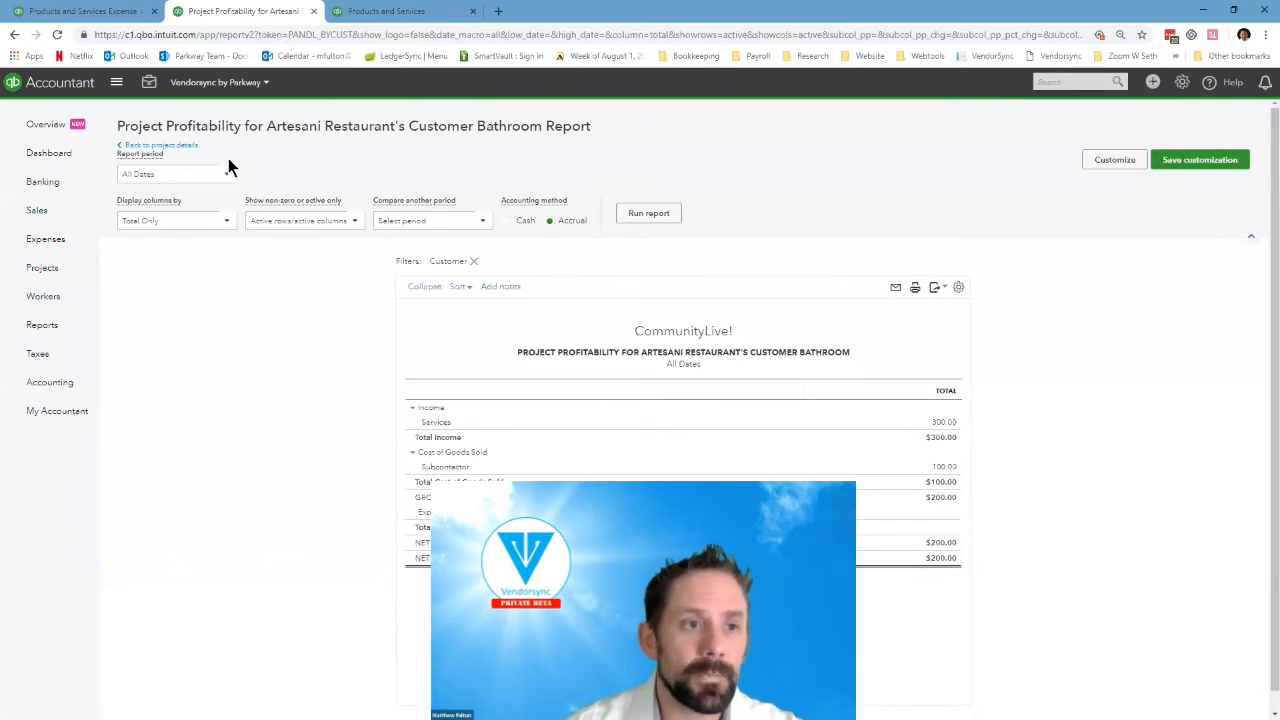
pyautogui.click(185, 145)
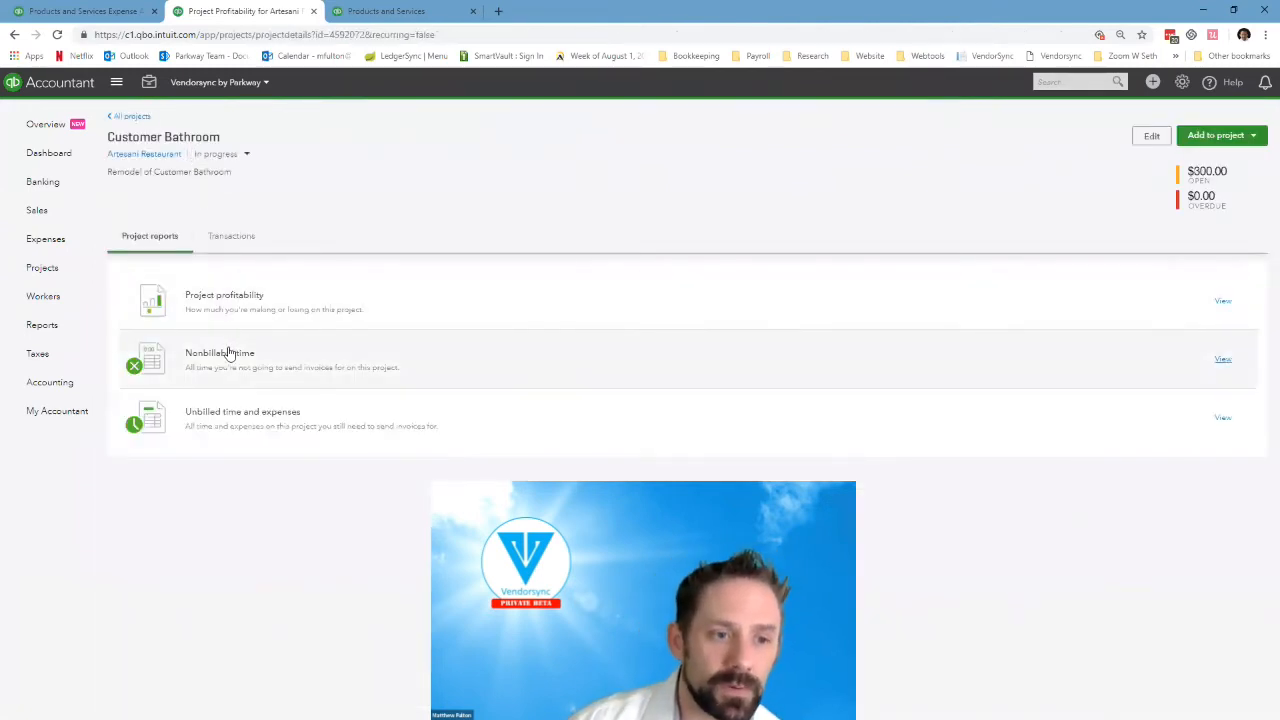
# Review the $300.00 invoice's linked estimate totals and the items available to add, and close it without changes.
pyautogui.click(230, 237)
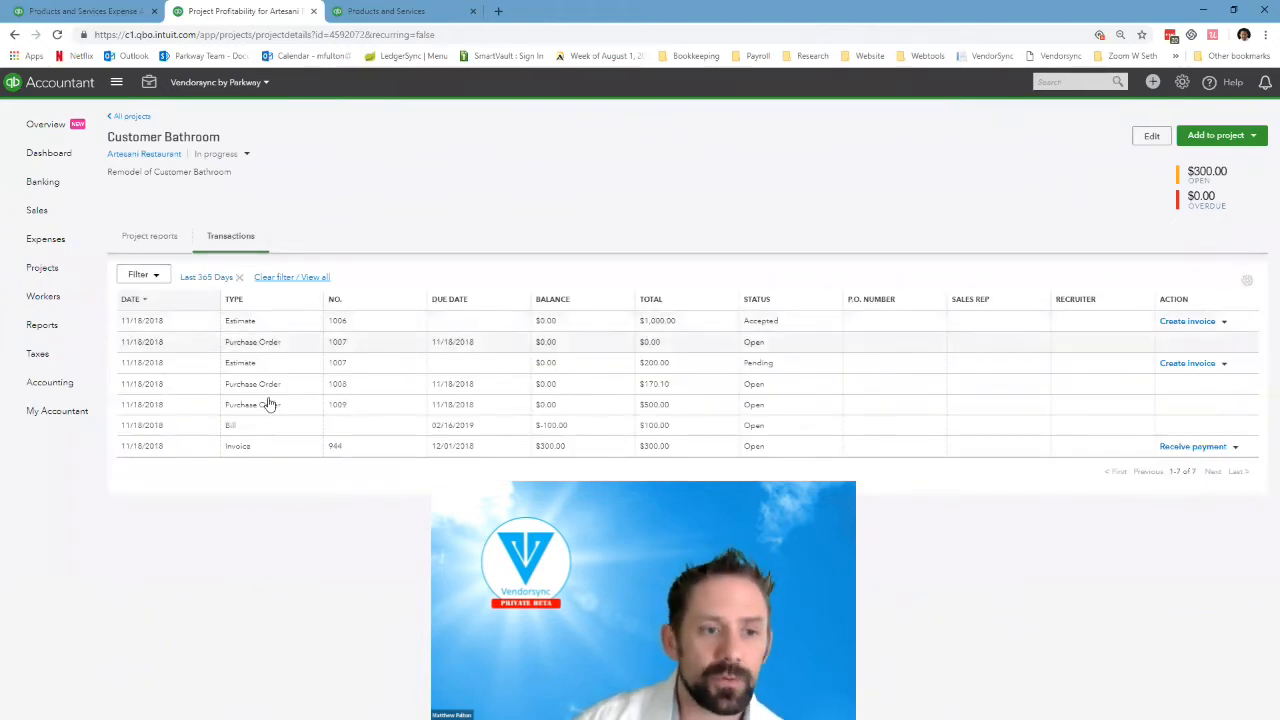
pyautogui.click(264, 449)
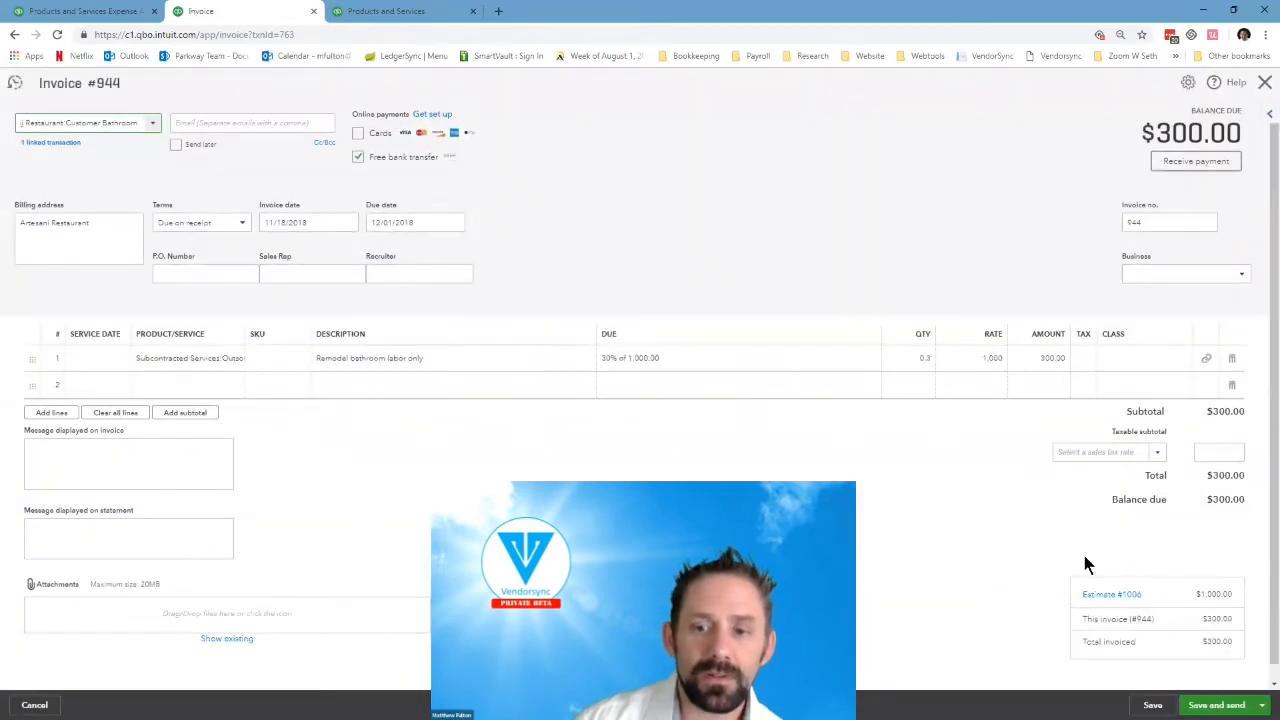
pyautogui.scroll(-1, 1000, 571)
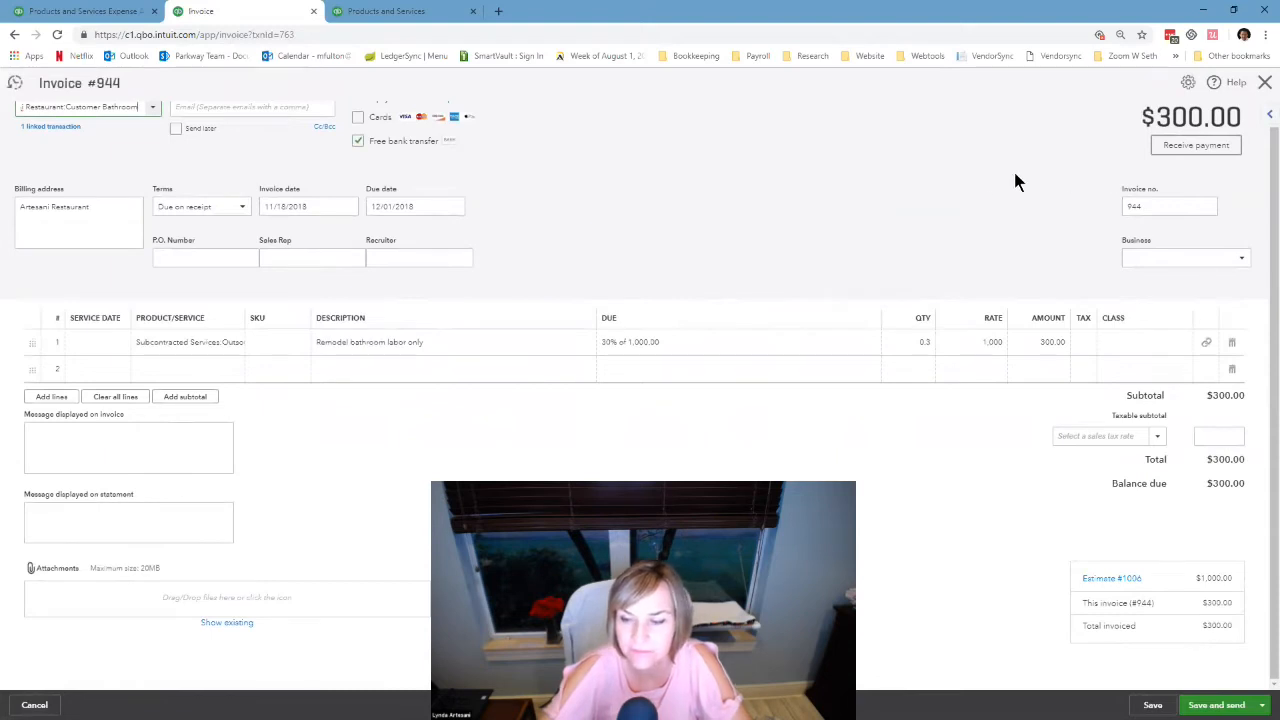
pyautogui.click(1266, 115)
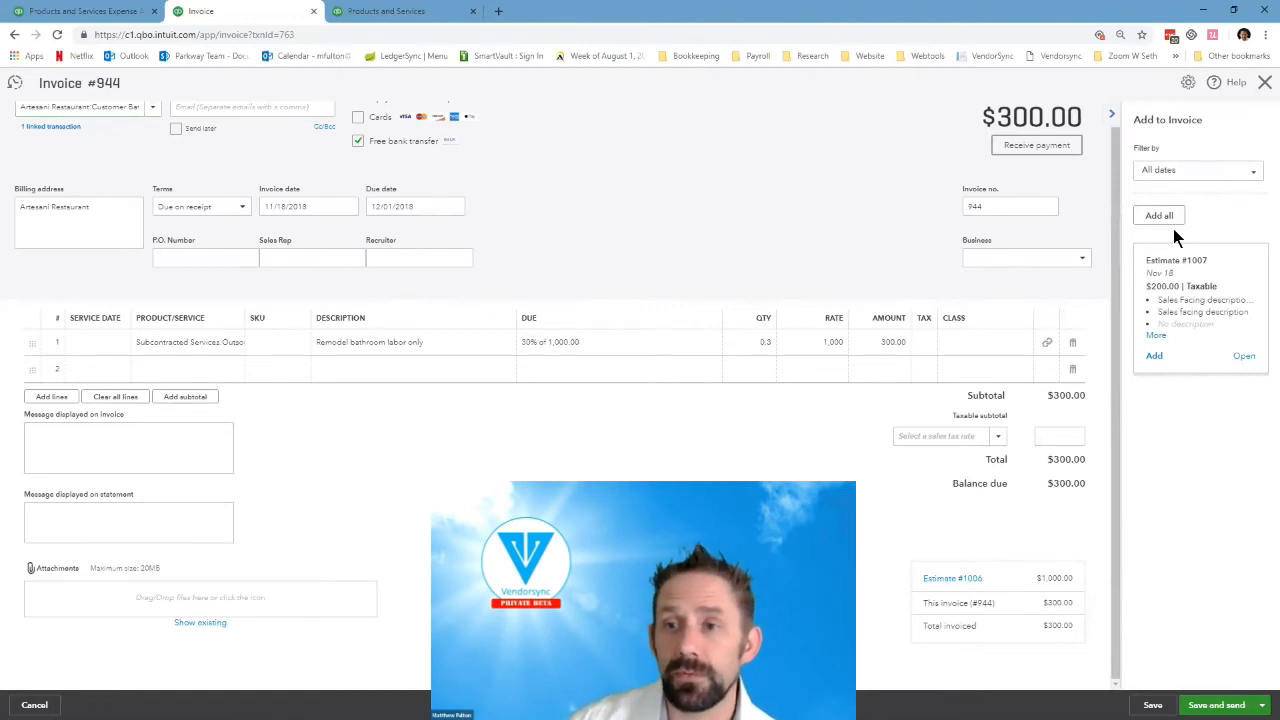
pyautogui.click(1265, 84)
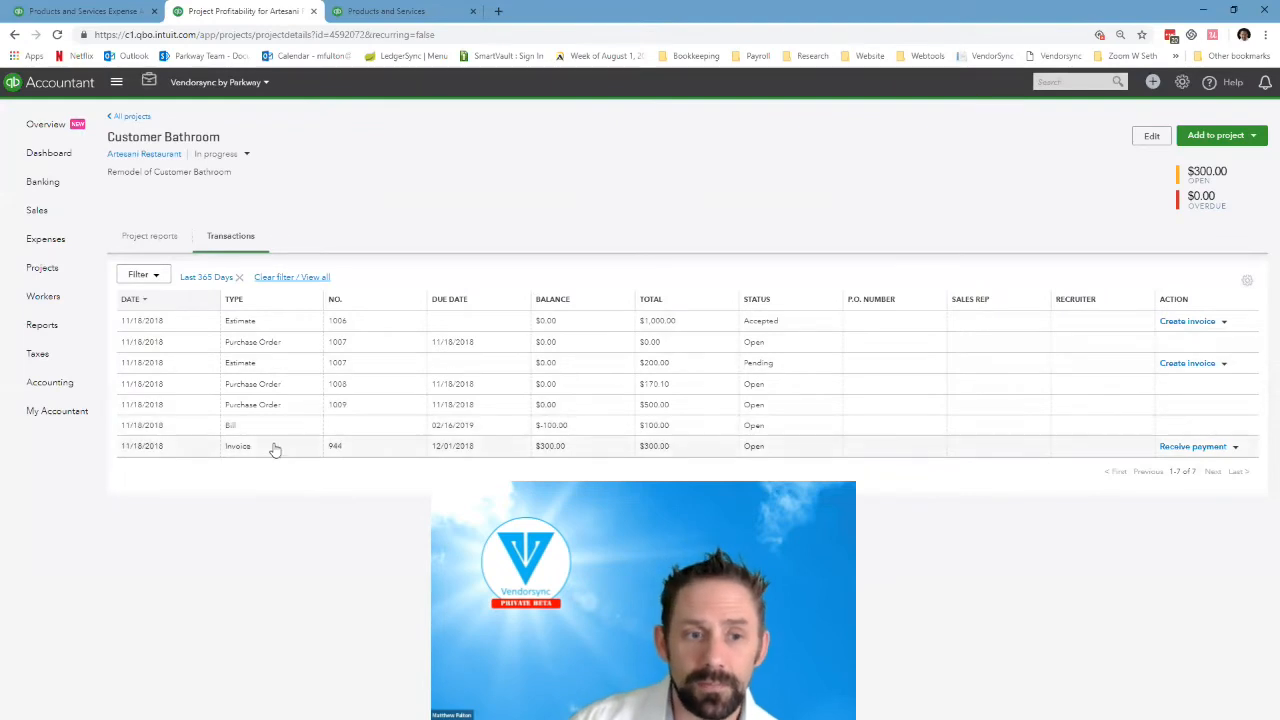
# Open the project's $200.00 electrical repair estimate and set its status to Rejected.
pyautogui.click(268, 363)
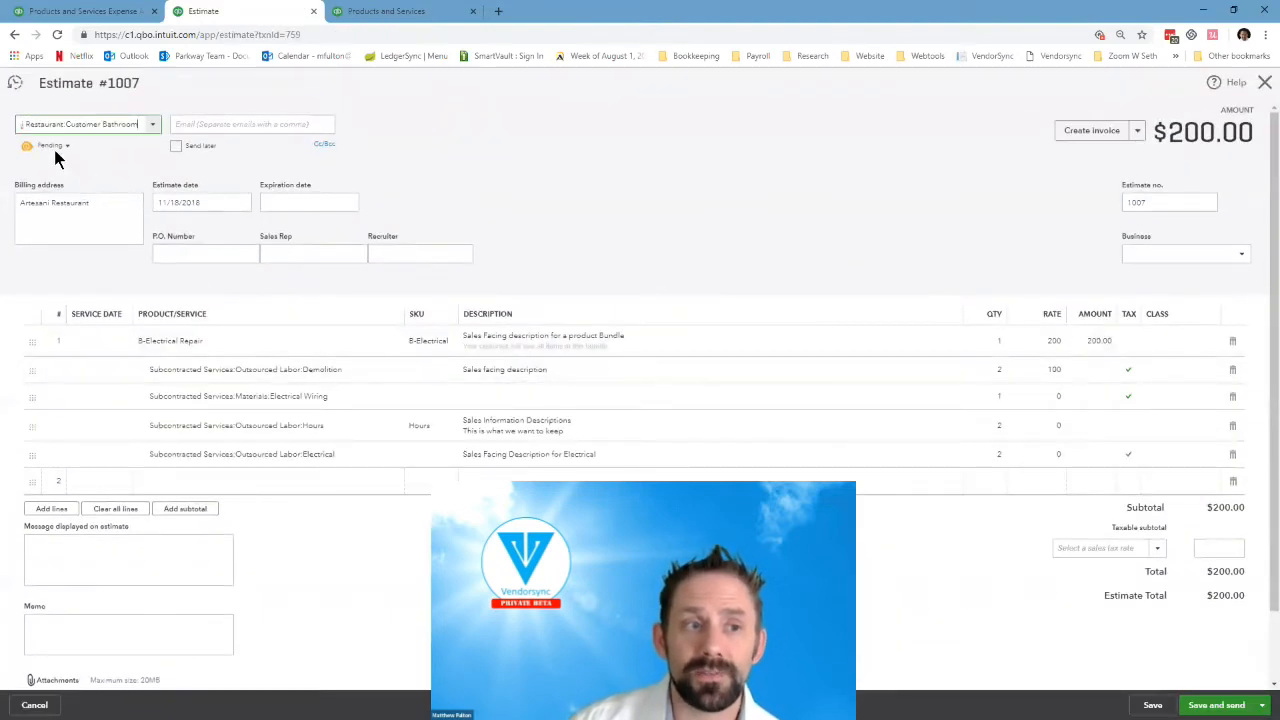
pyautogui.click(55, 146)
pyautogui.click(136, 155)
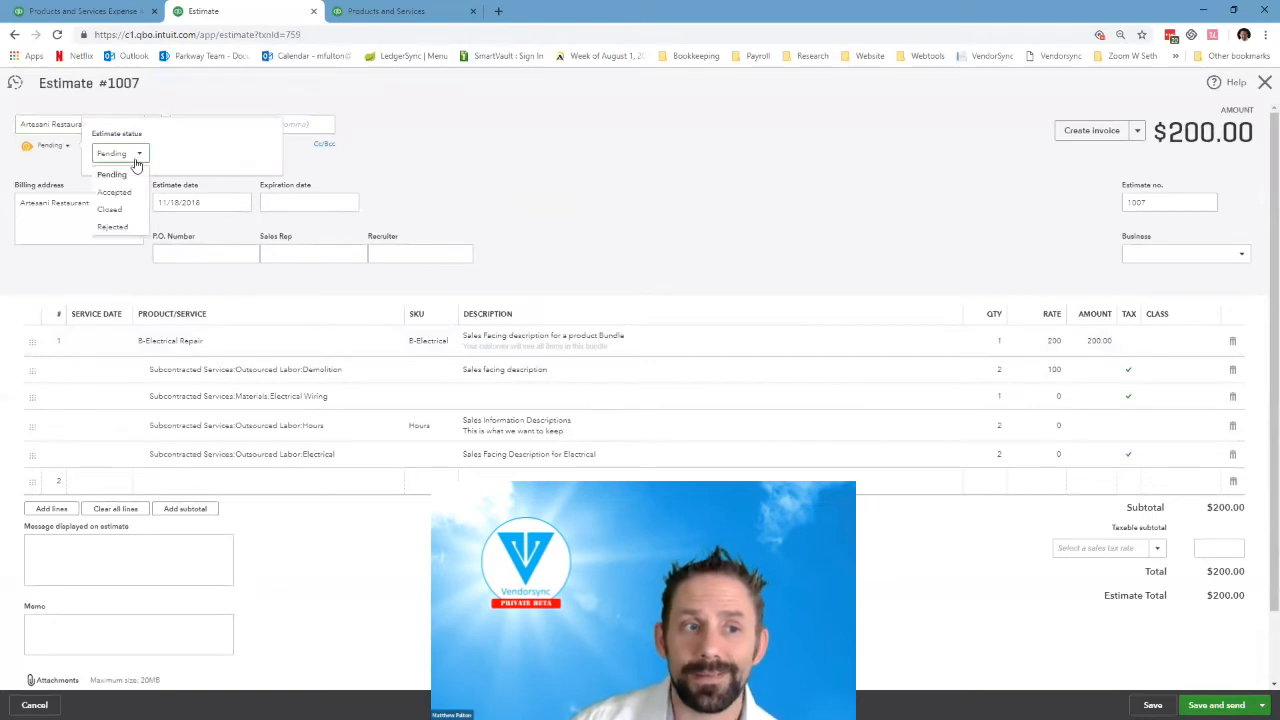
pyautogui.click(130, 209)
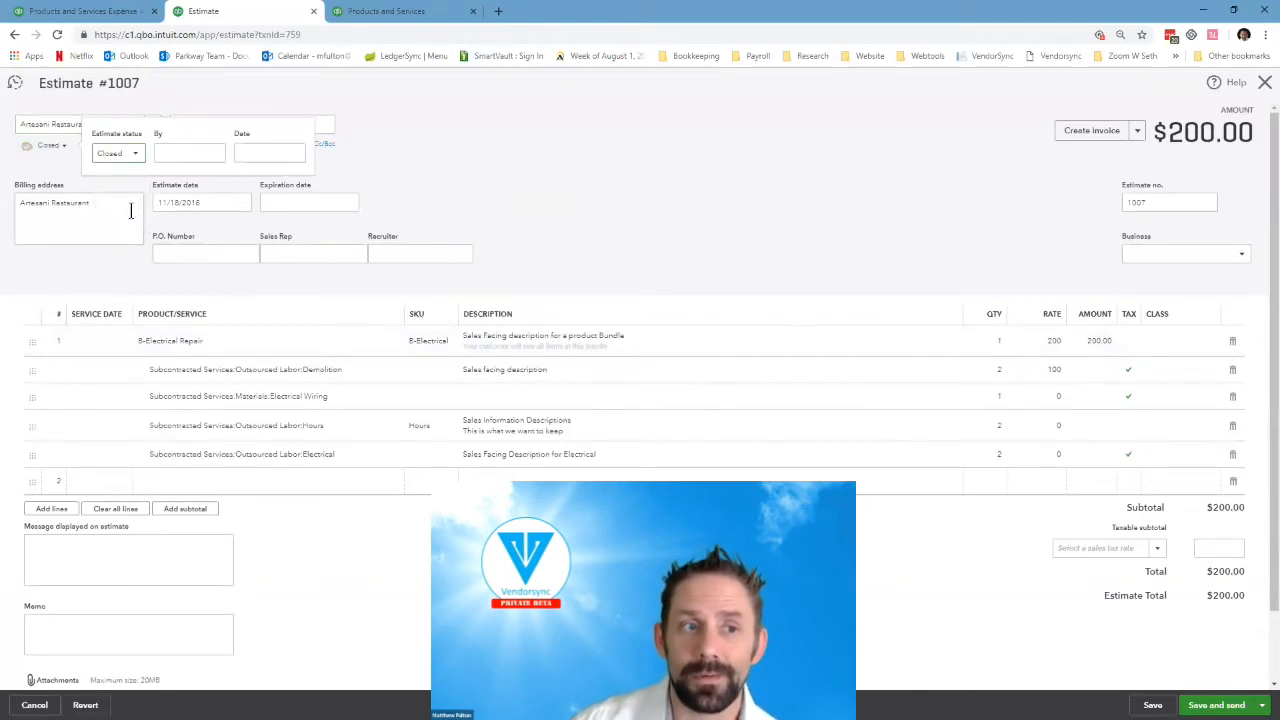
pyautogui.click(125, 154)
pyautogui.click(119, 225)
# Record the estimate as rejected by SPOT on 11/18/2018, and save and close it.
pyautogui.click(192, 152)
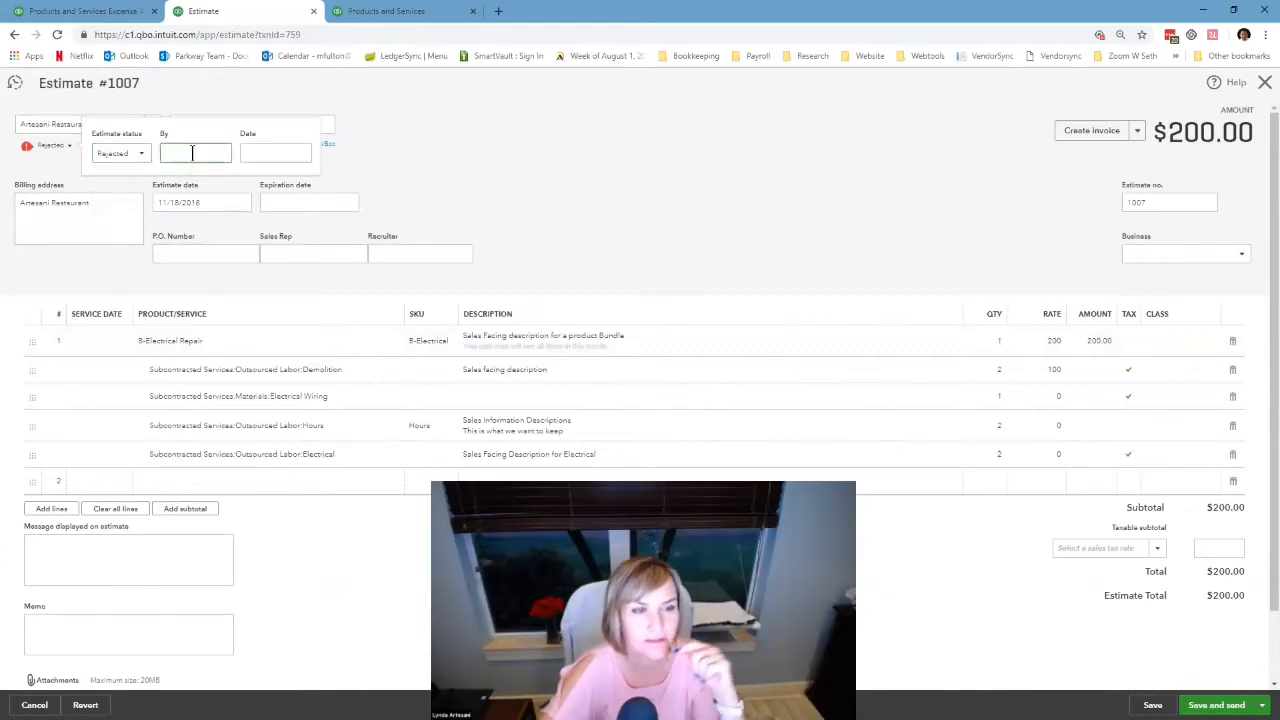
pyautogui.write('SPOT')
pyautogui.press('Tab')
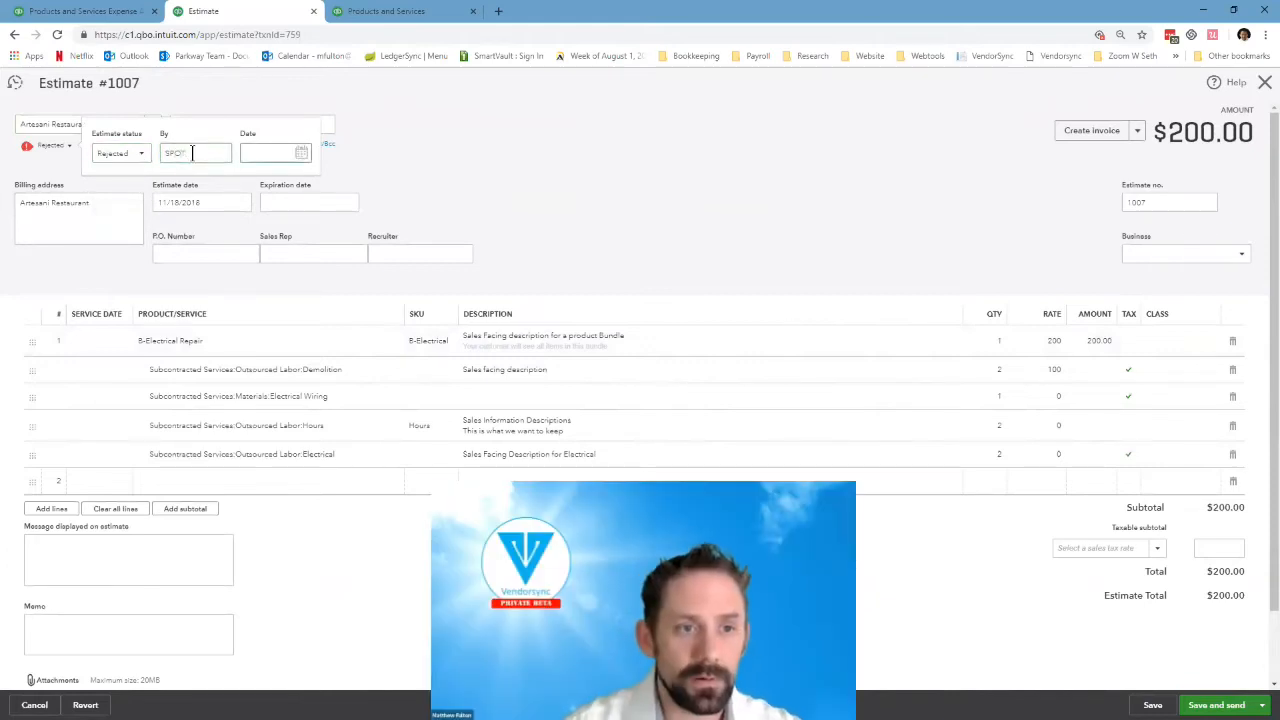
pyautogui.click(302, 154)
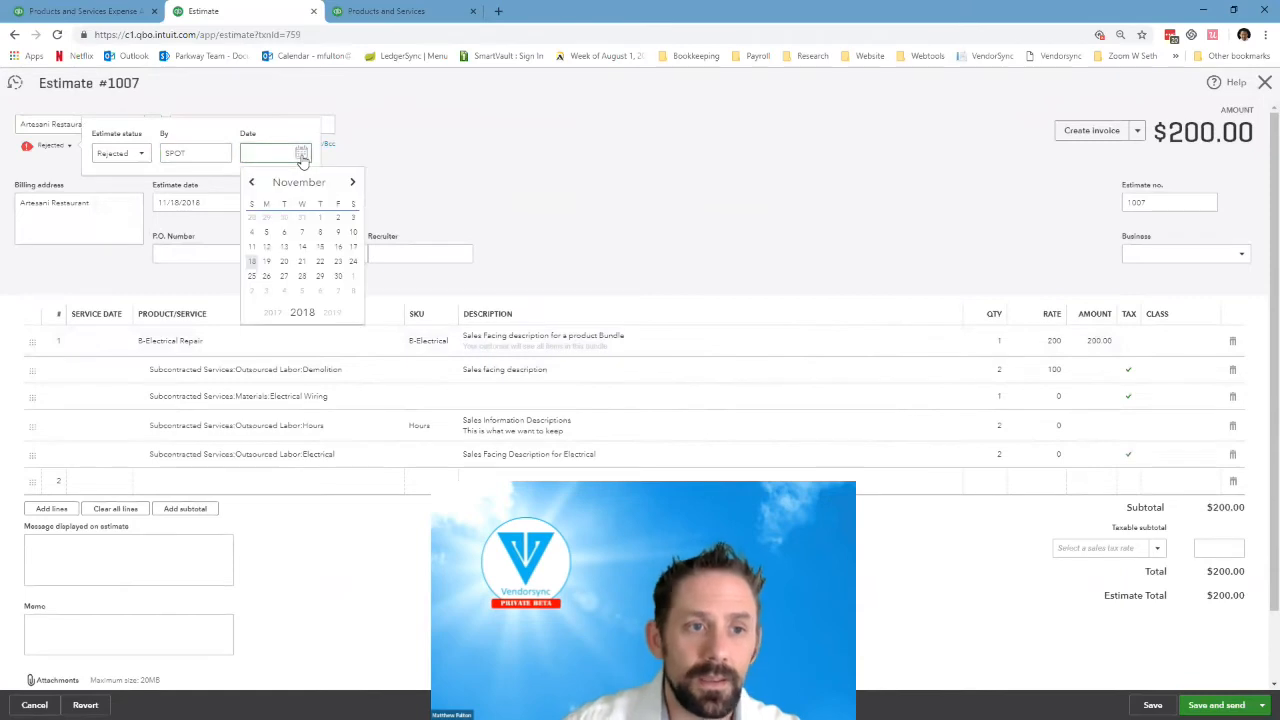
pyautogui.click(251, 261)
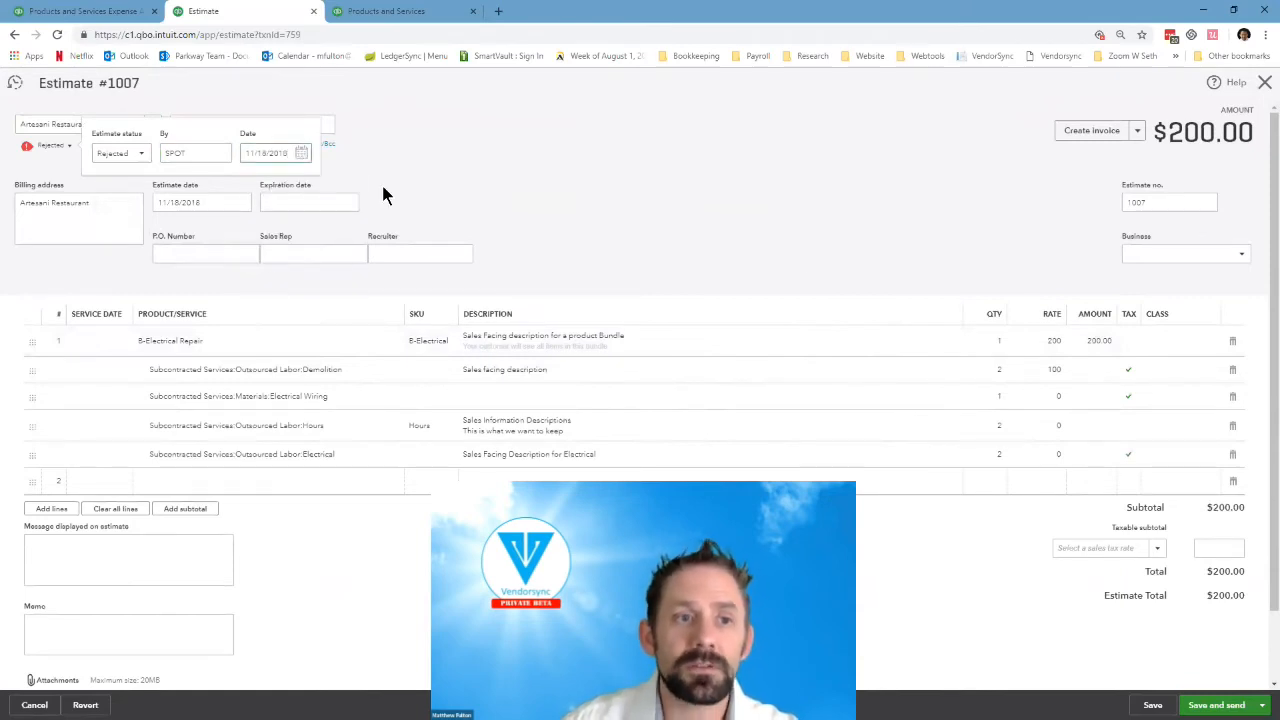
pyautogui.click(828, 240)
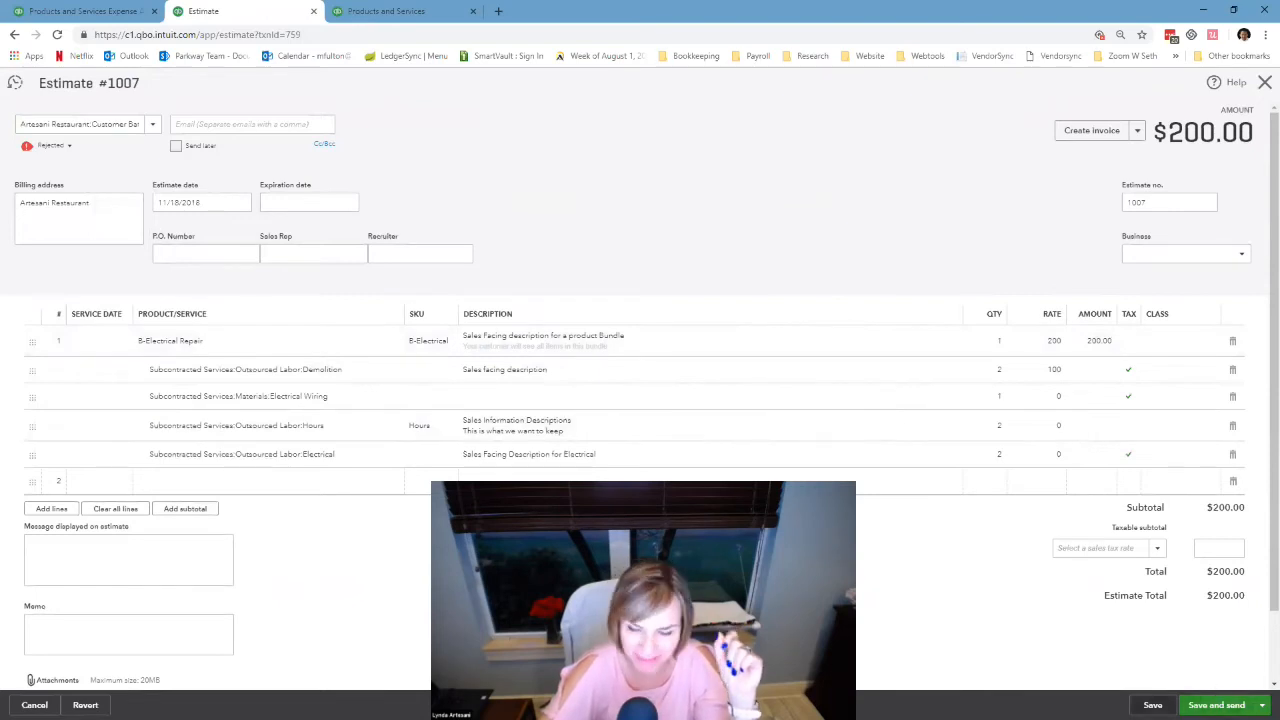
pyautogui.click(1262, 705)
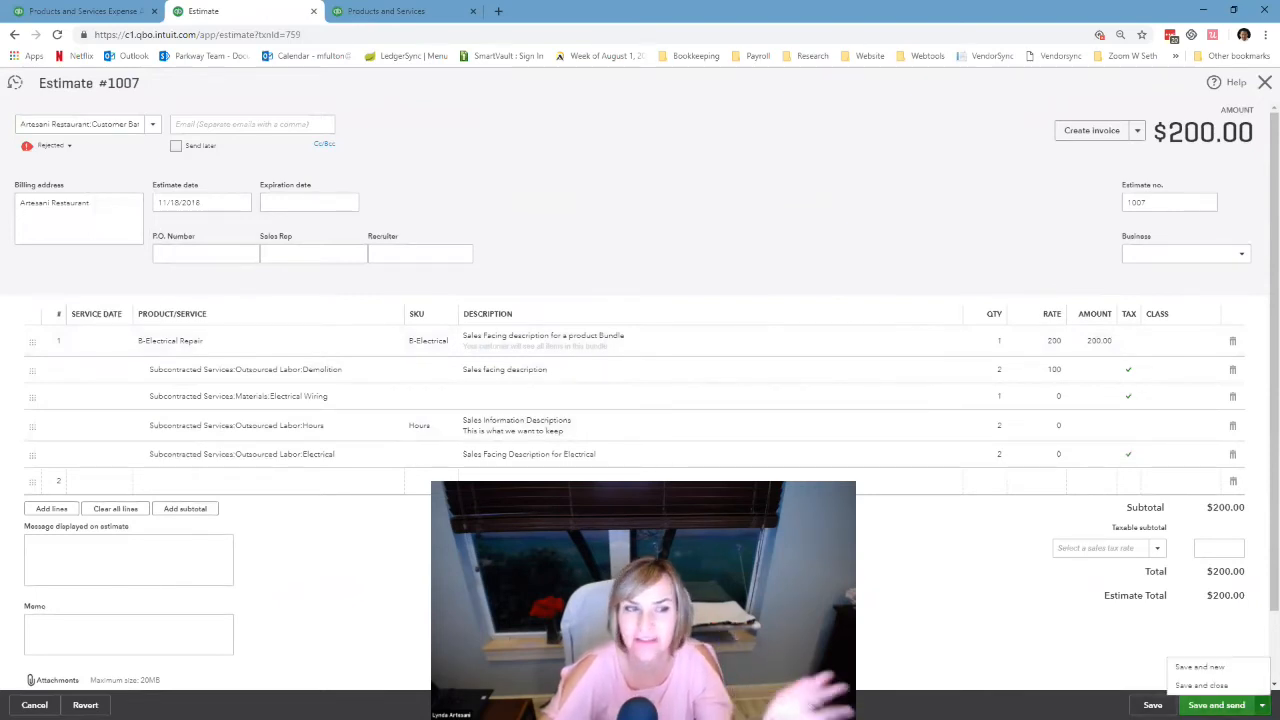
pyautogui.click(1200, 686)
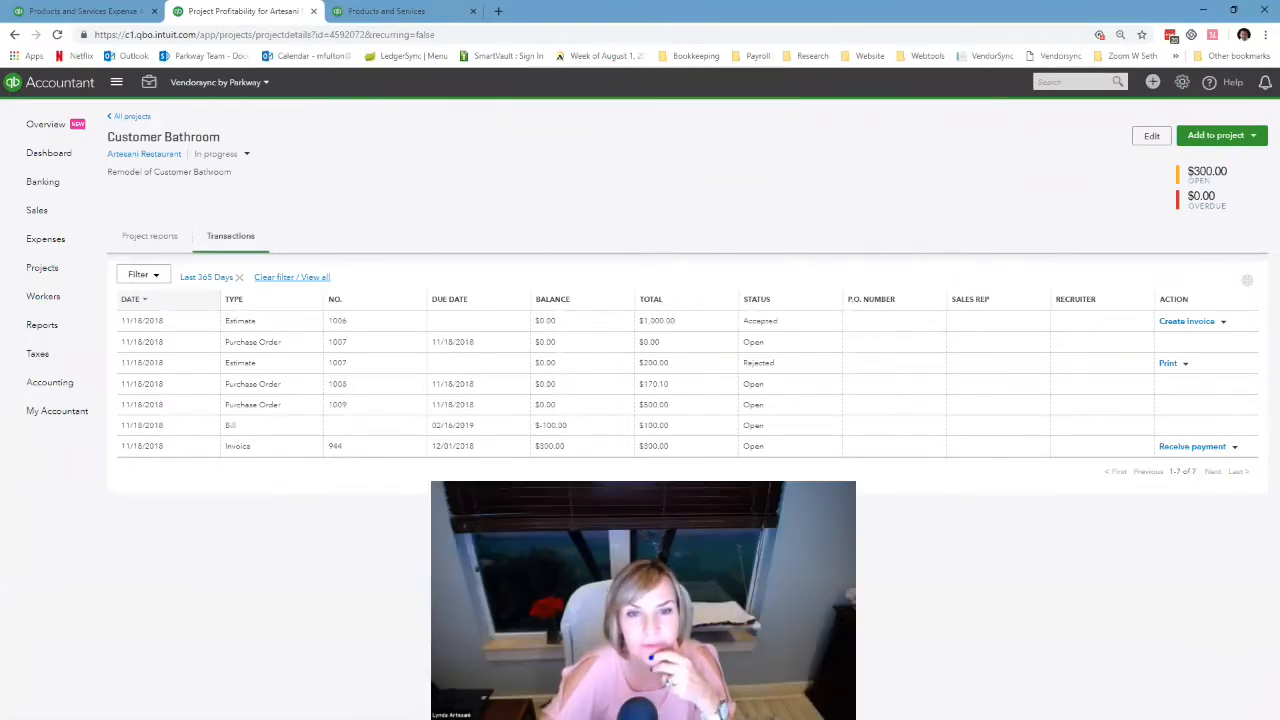
# Check which items can still be added to the project's $300.00 invoice, and close it.
pyautogui.click(250, 450)
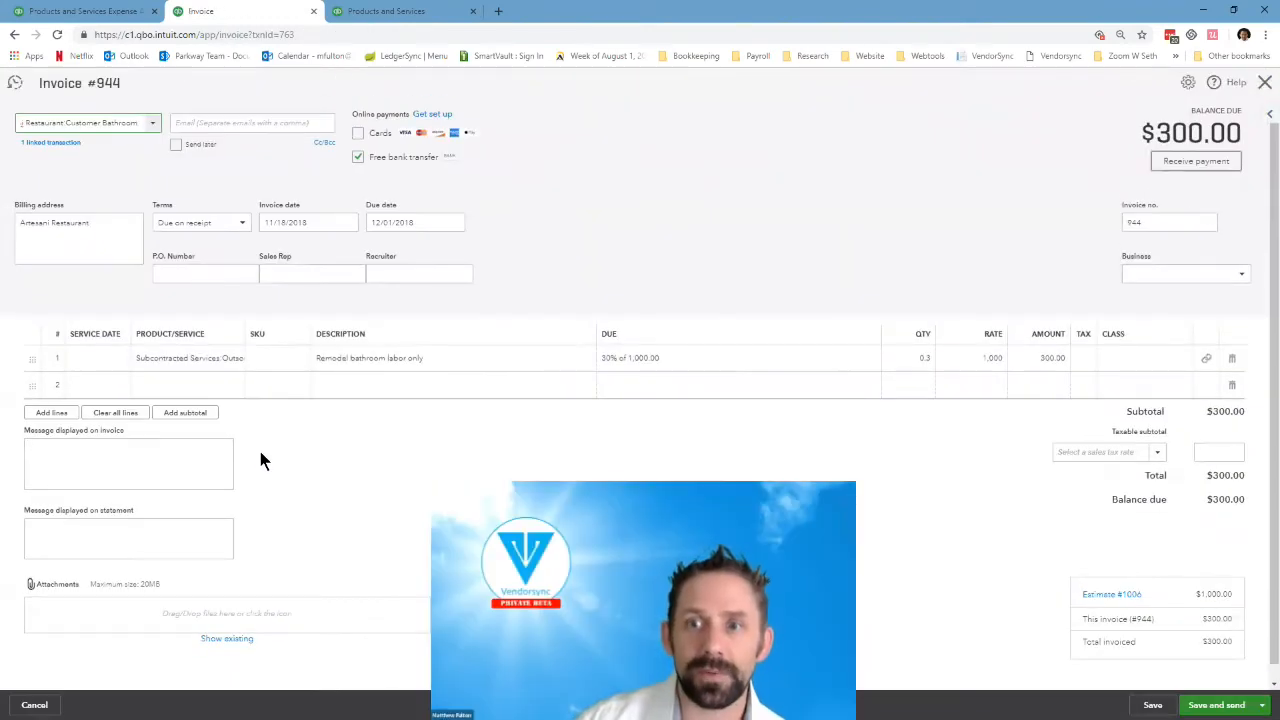
pyautogui.click(1268, 114)
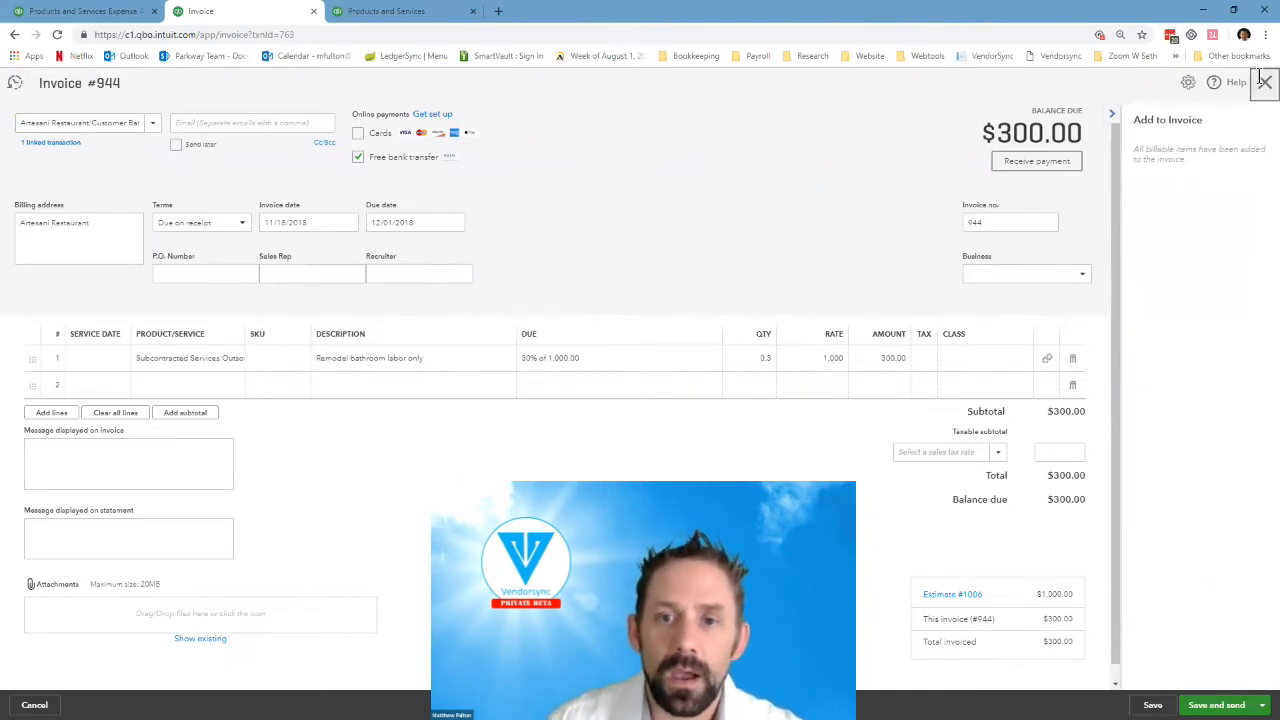
pyautogui.click(1265, 82)
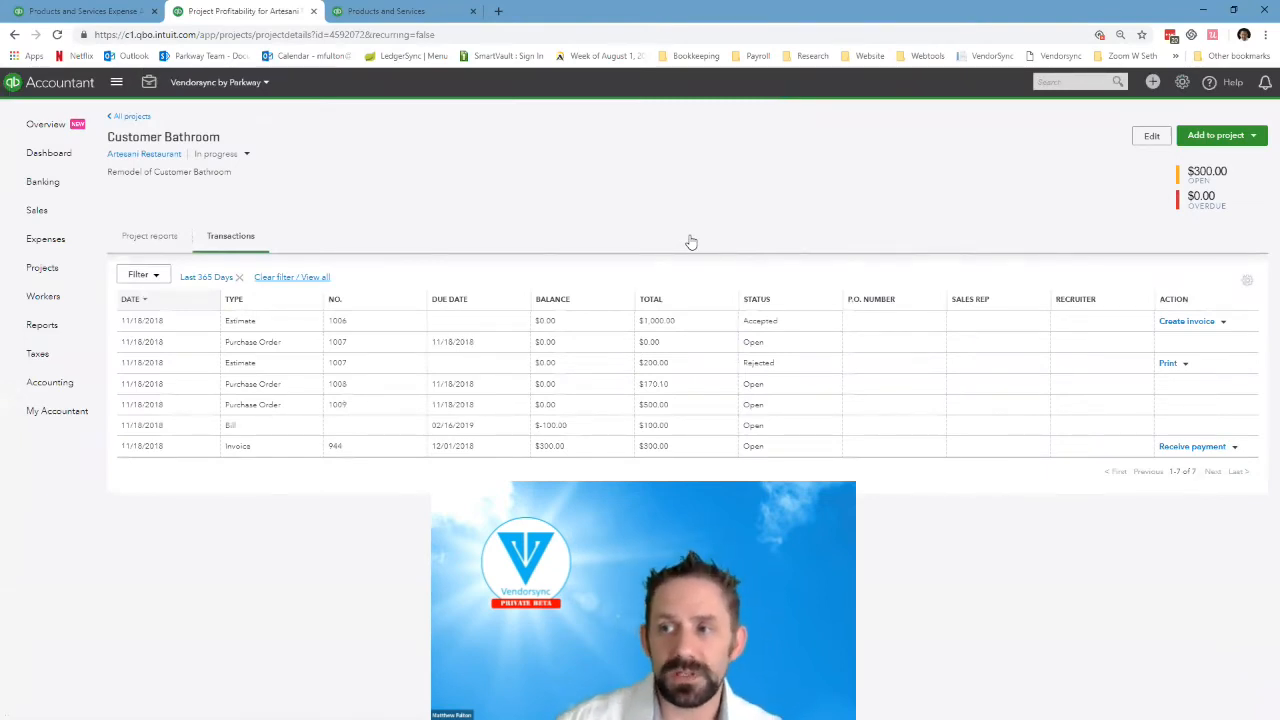
# Pay the project's $100.00 DH3 Surfacing bill from the QBCommunity bank account, and save and close the bill payment.
pyautogui.click(269, 430)
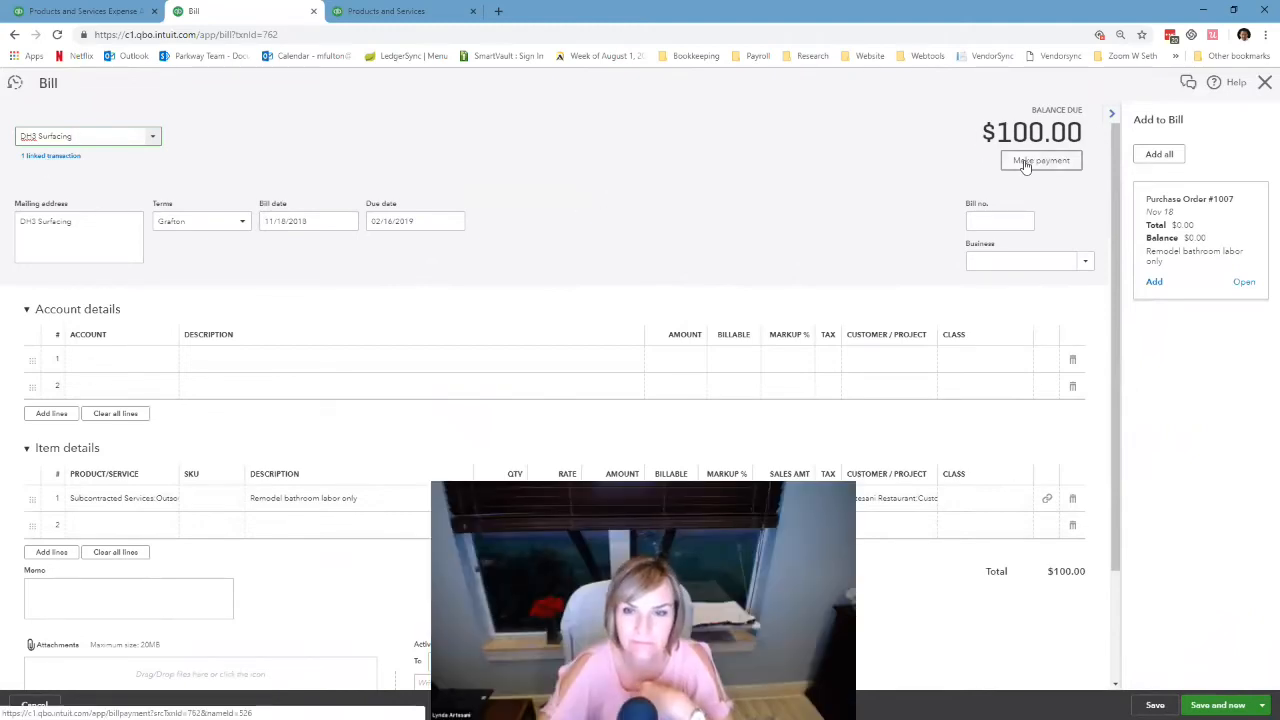
pyautogui.click(1025, 164)
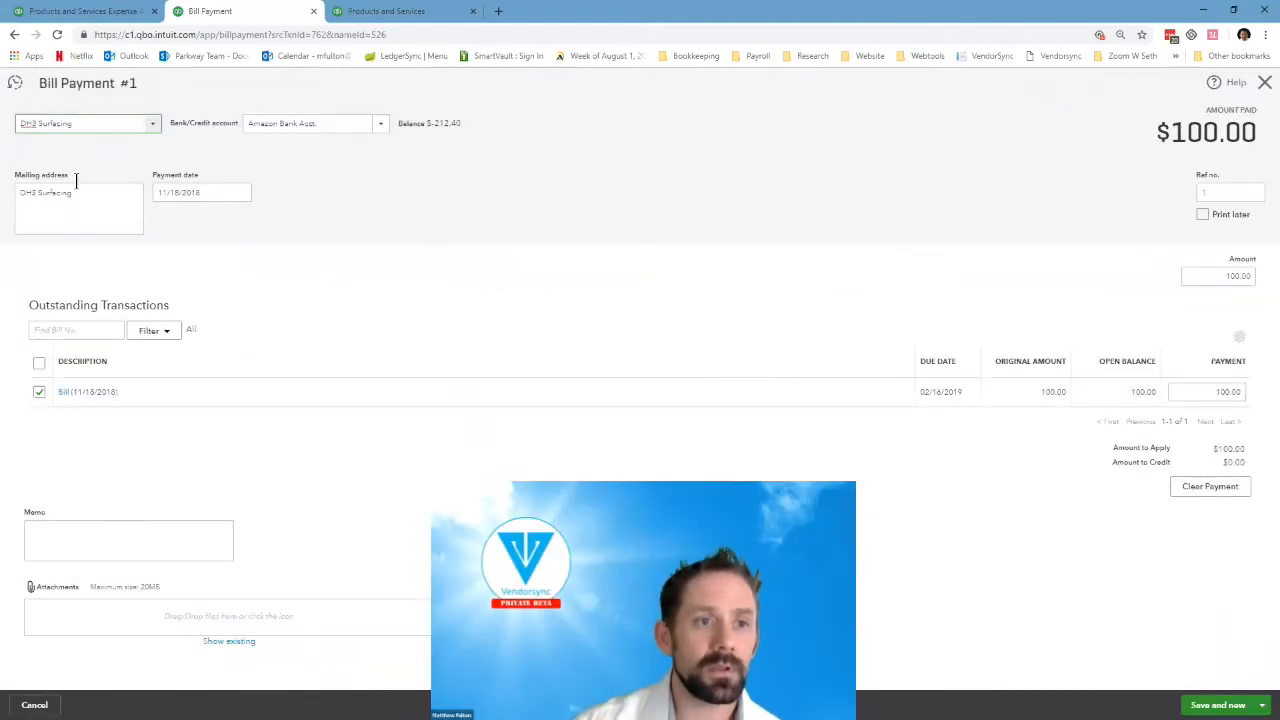
pyautogui.click(381, 125)
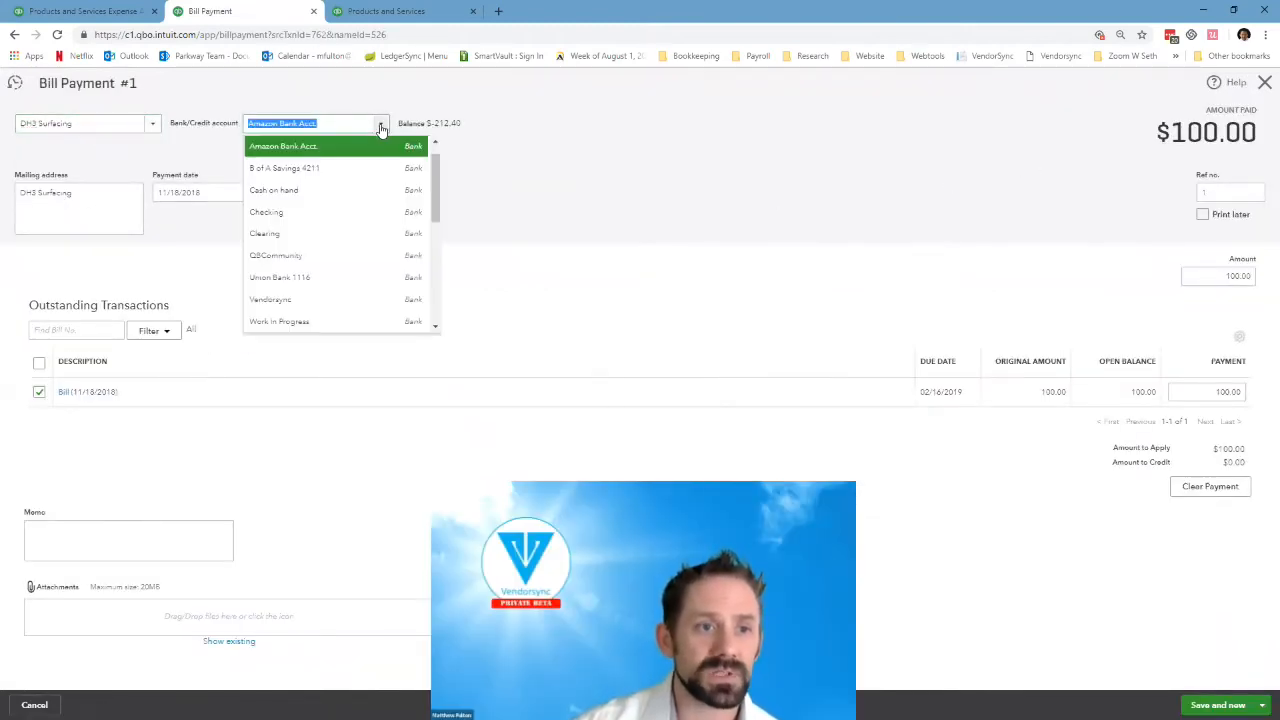
pyautogui.click(345, 256)
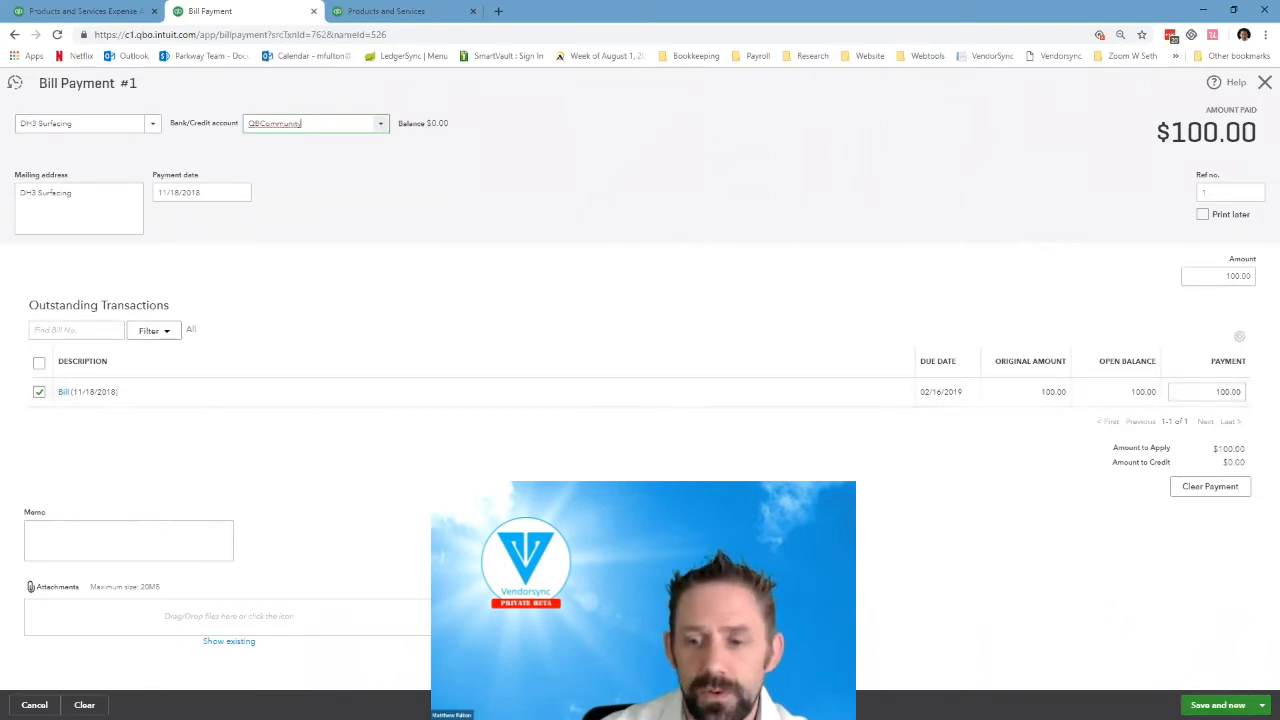
pyautogui.click(1262, 705)
pyautogui.click(1211, 685)
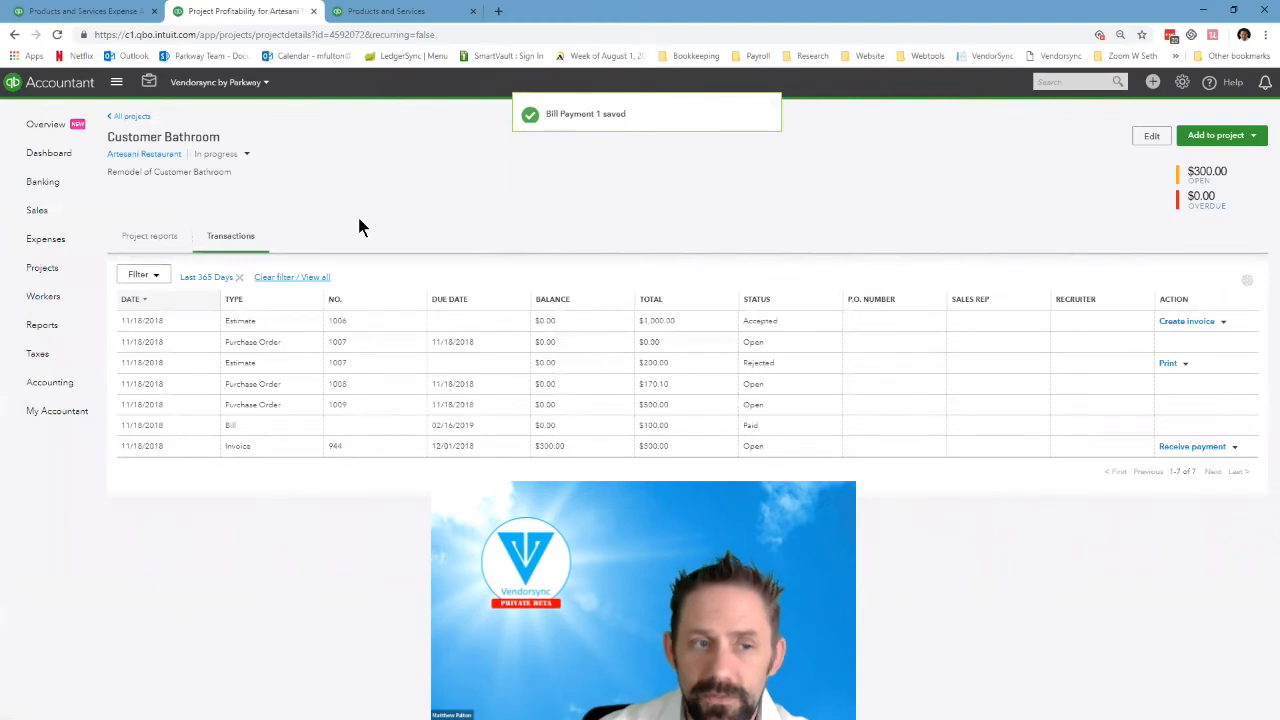
# Compare the Customer Bathroom project profitability report on cash and accrual basis, and return to the project details.
pyautogui.click(160, 240)
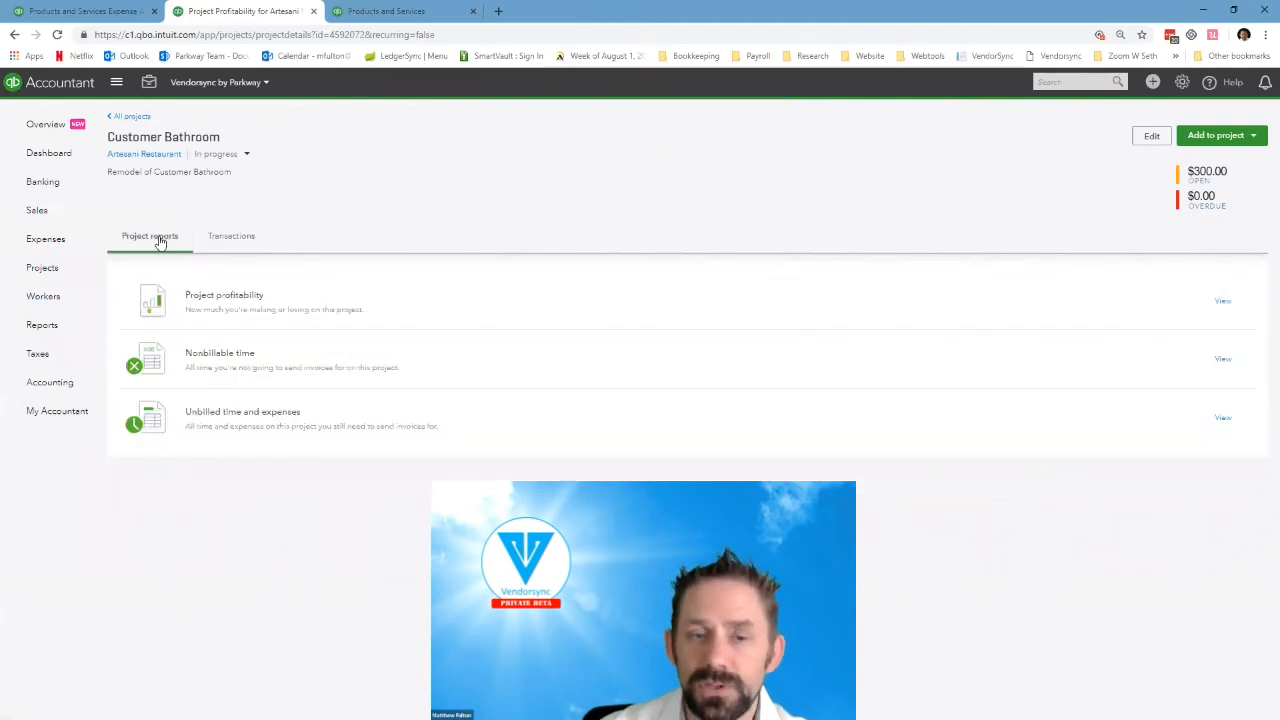
pyautogui.click(248, 298)
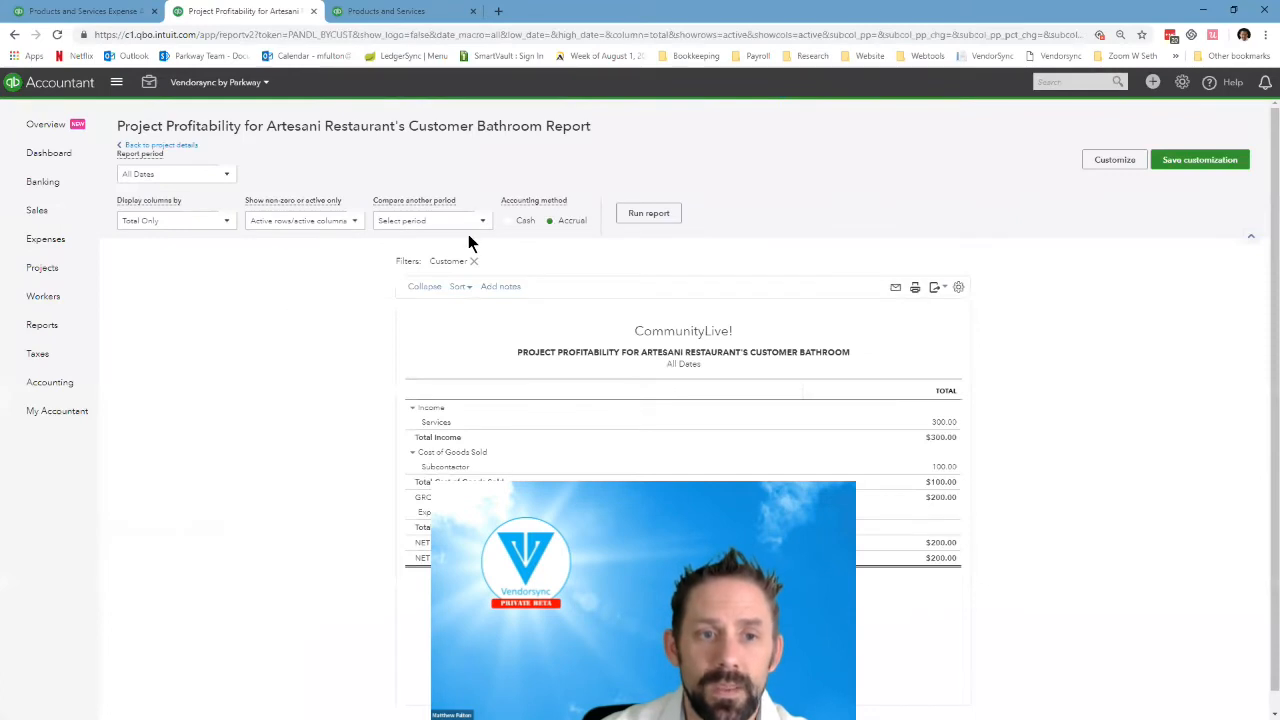
pyautogui.click(508, 220)
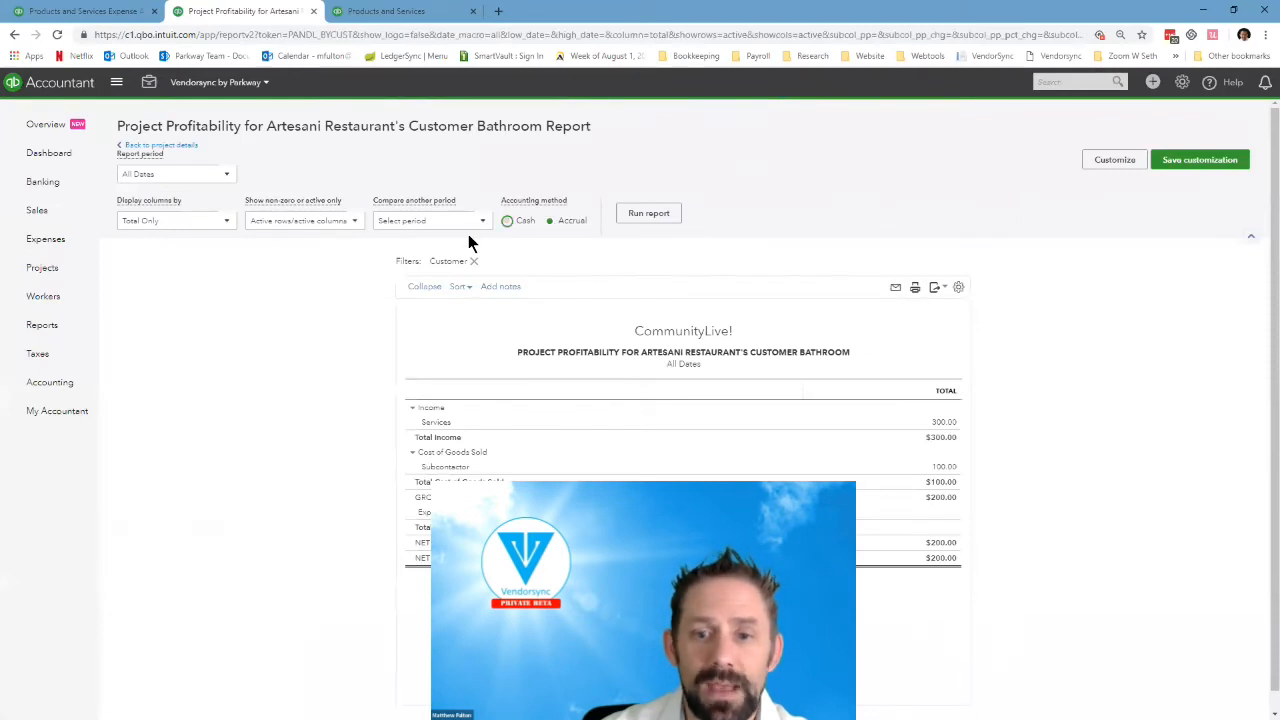
pyautogui.click(649, 216)
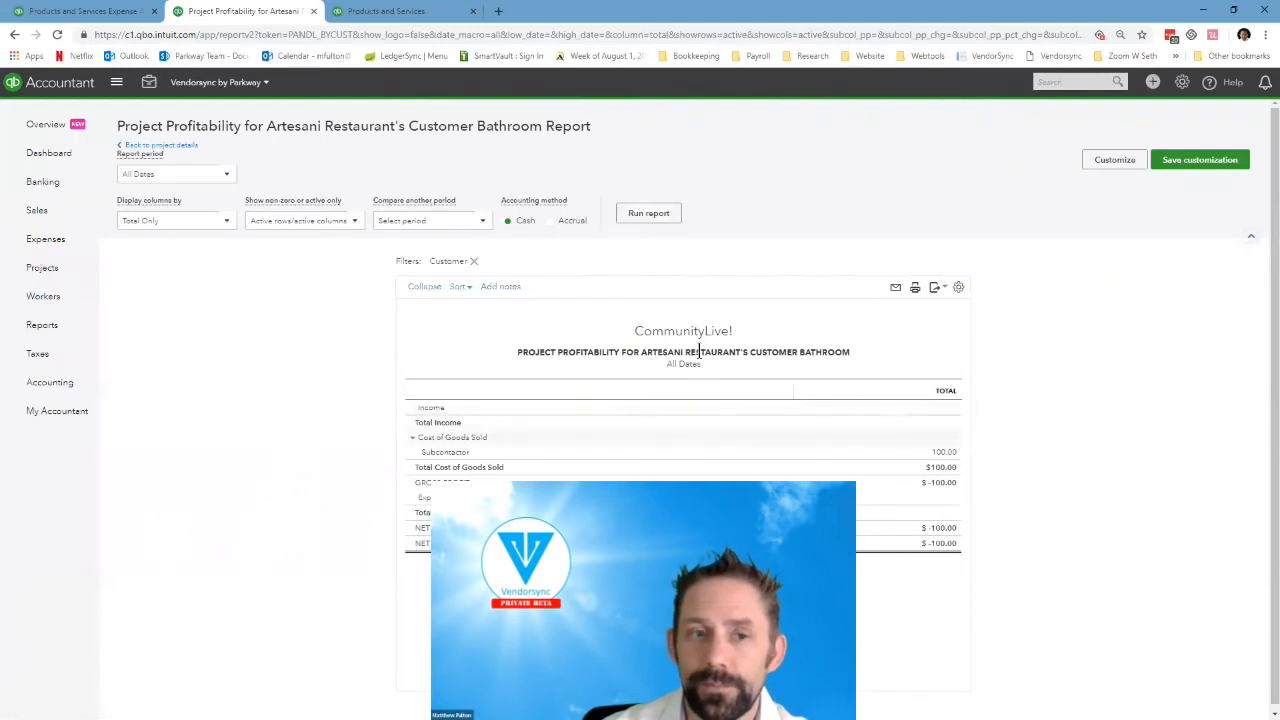
pyautogui.click(560, 224)
pyautogui.click(652, 214)
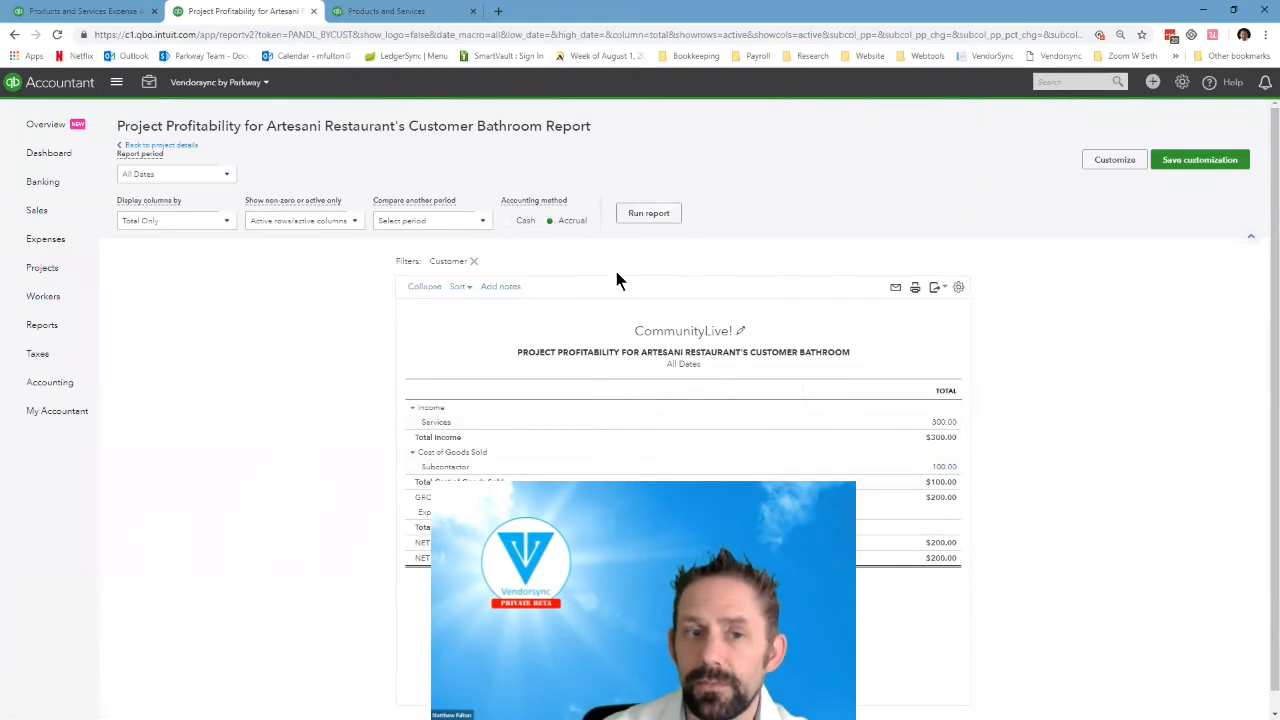
pyautogui.click(650, 215)
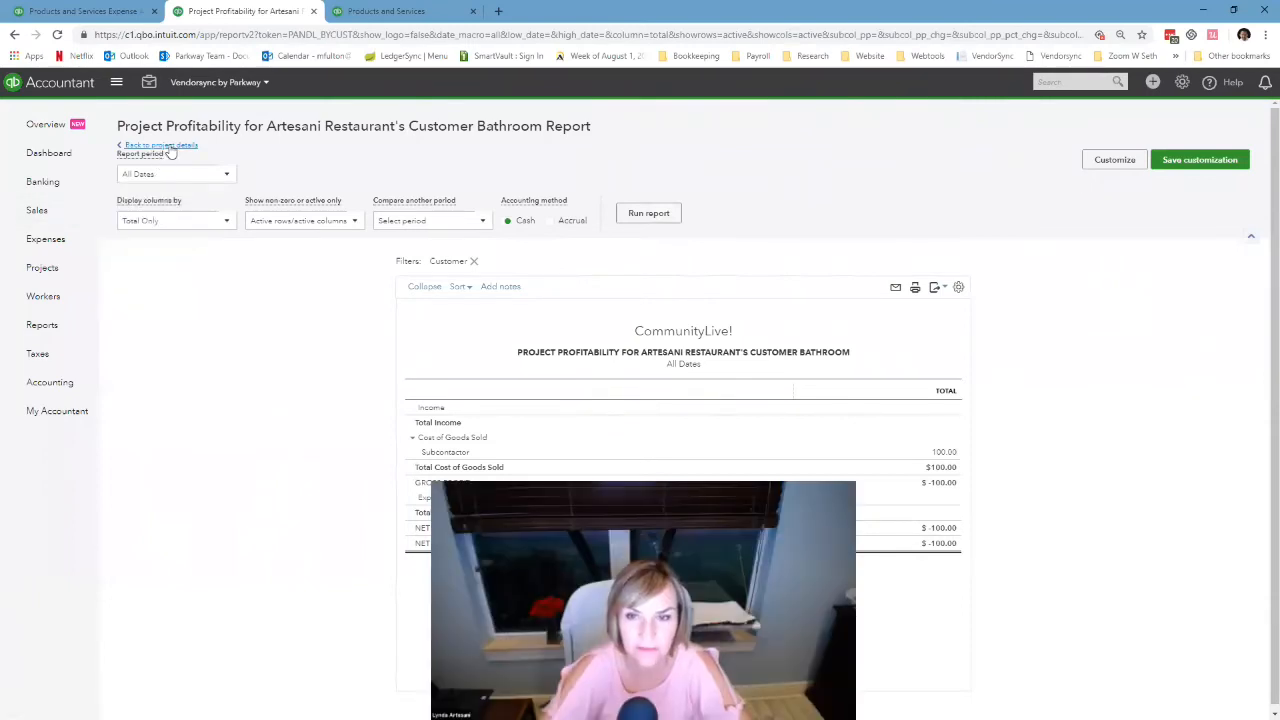
pyautogui.click(169, 147)
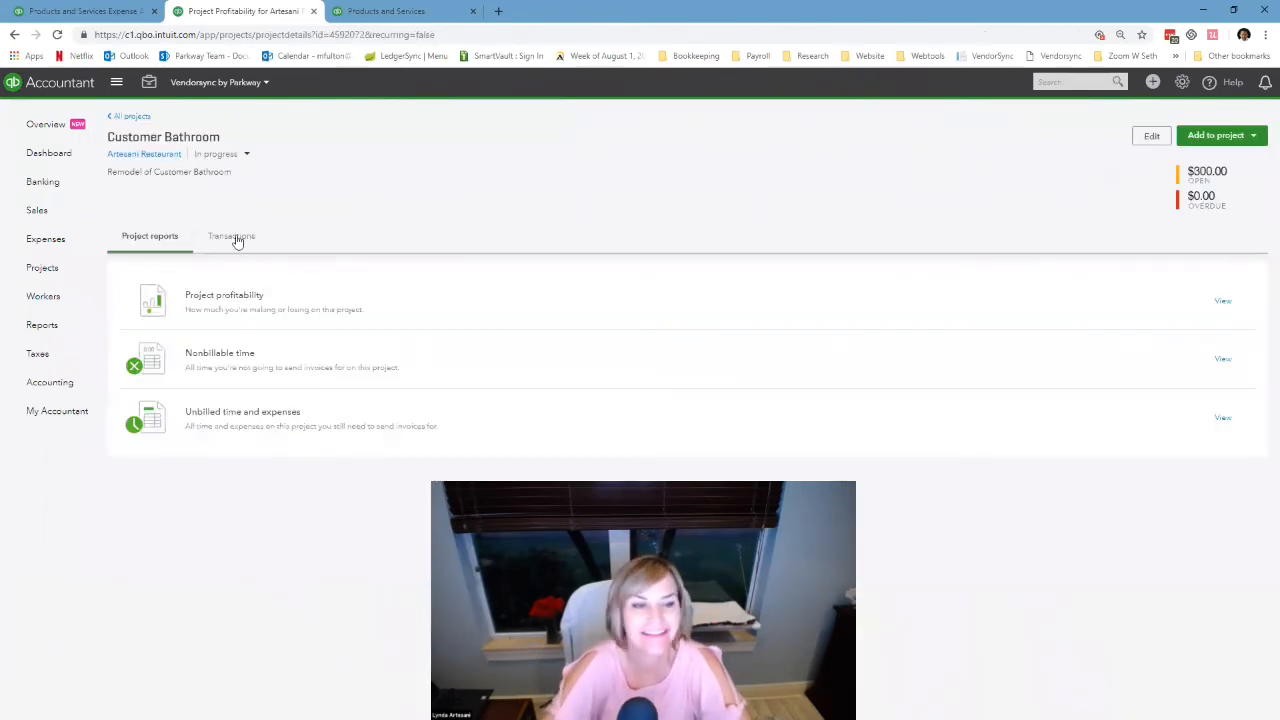
# Receive full payment for the project's $300.00 invoice by Check with reference no. 1122, and save and close it.
pyautogui.click(234, 237)
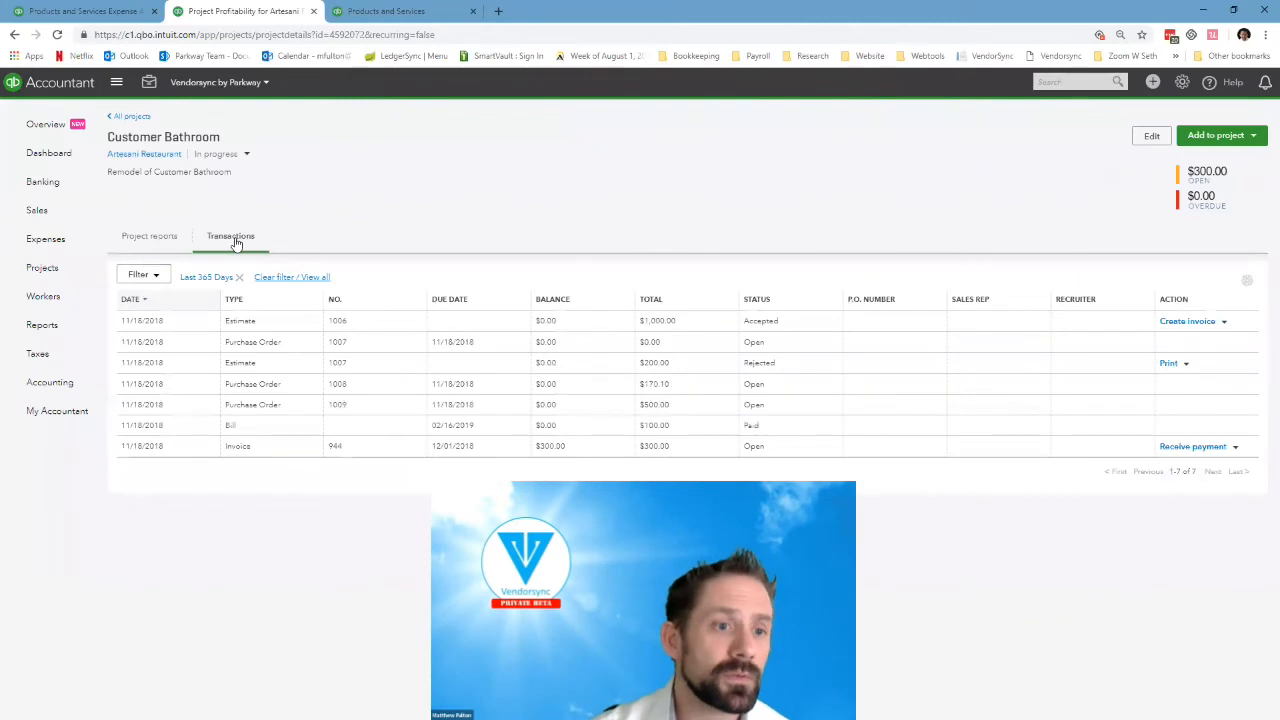
pyautogui.click(249, 455)
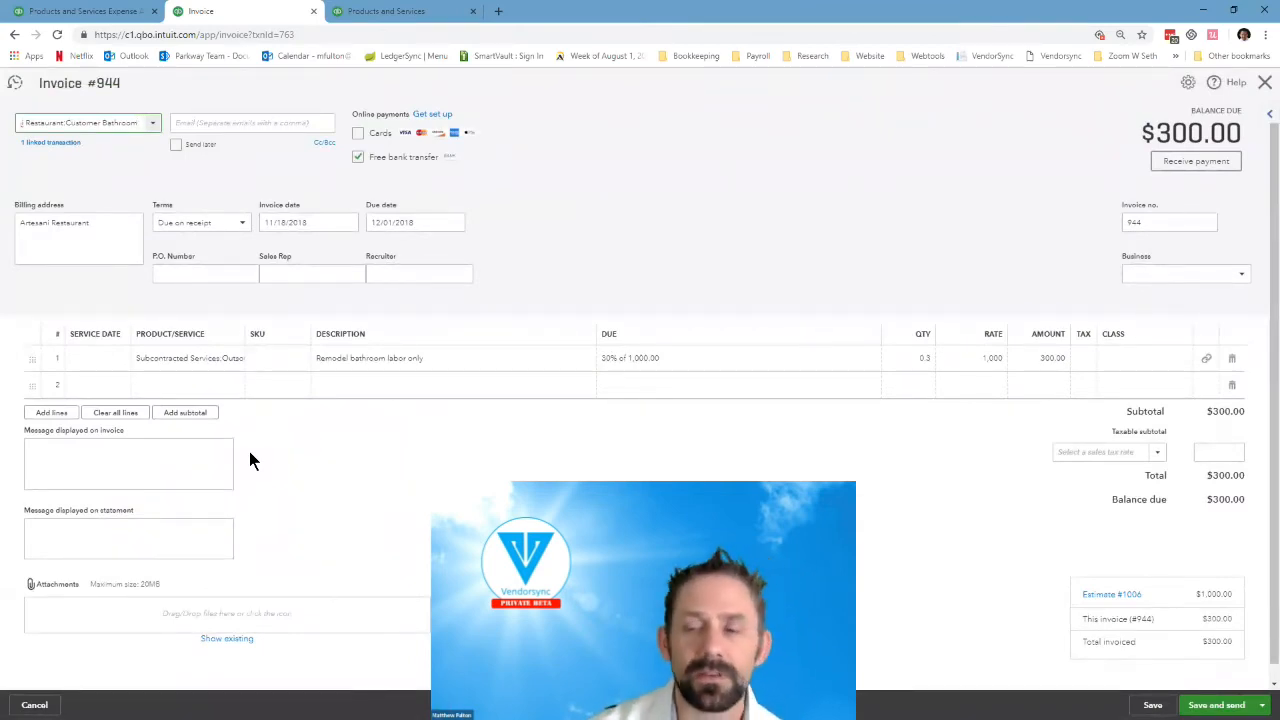
pyautogui.click(1195, 163)
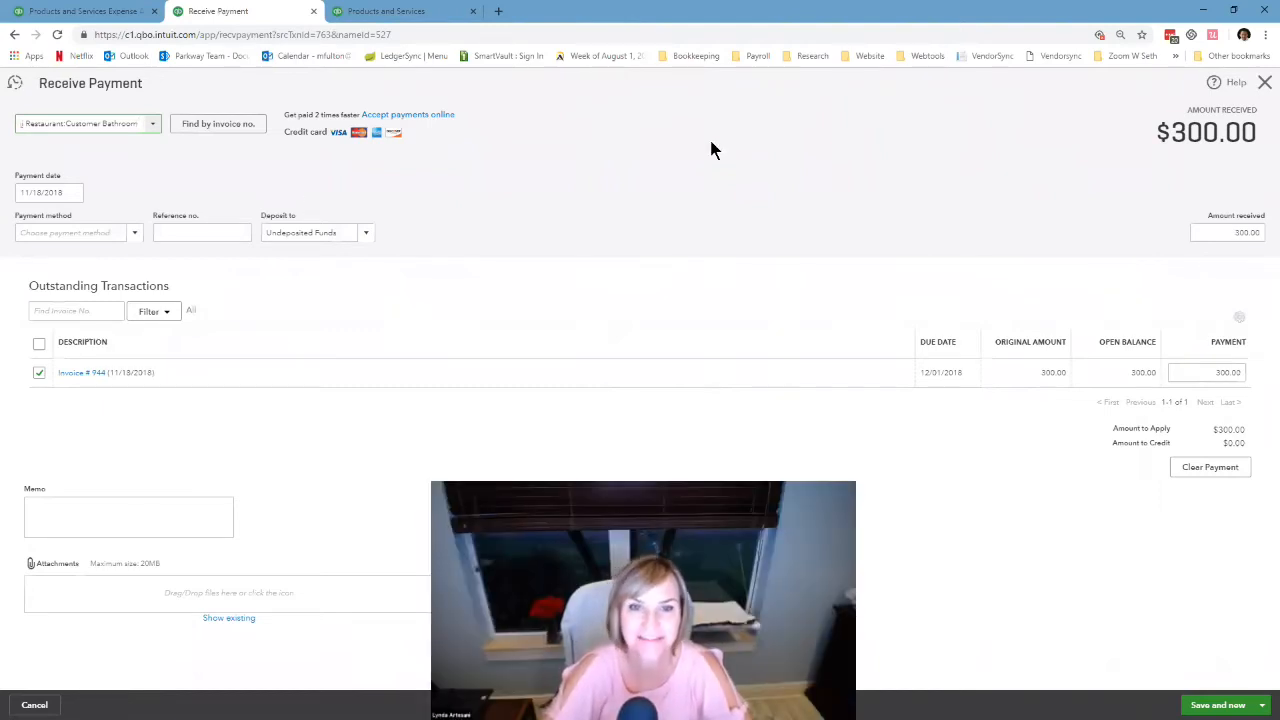
pyautogui.click(133, 232)
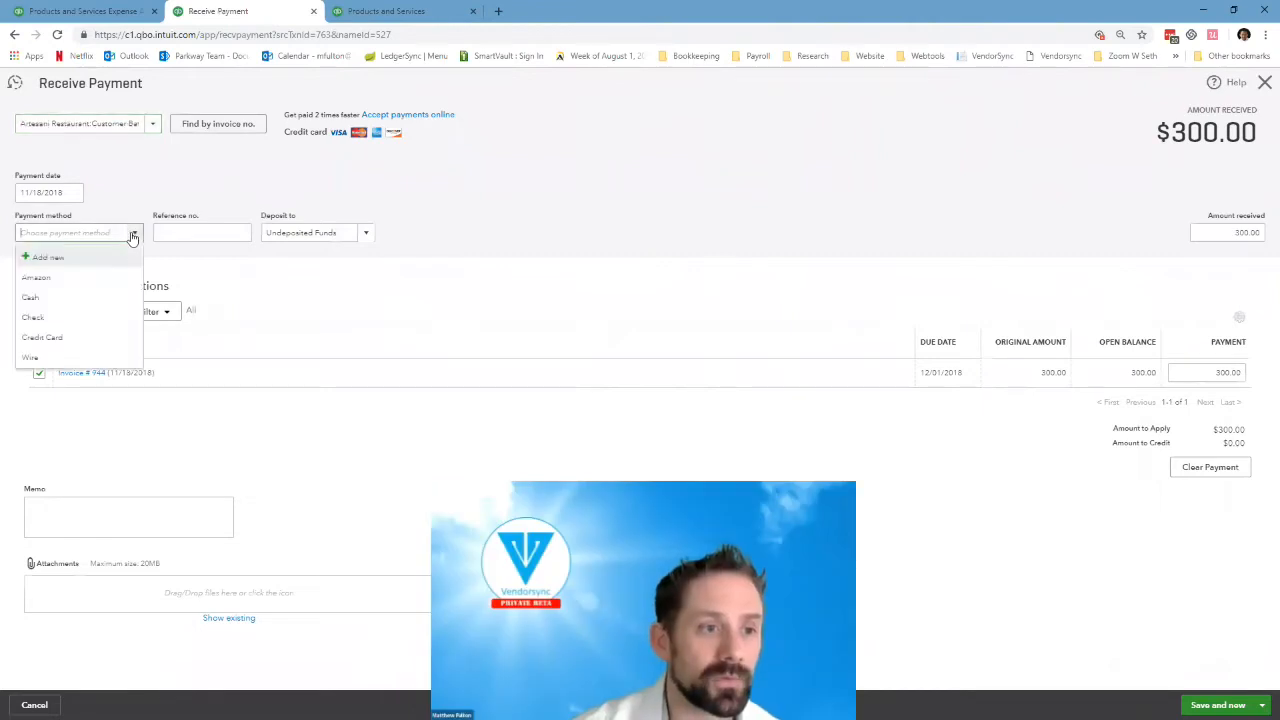
pyautogui.click(98, 318)
pyautogui.click(183, 236)
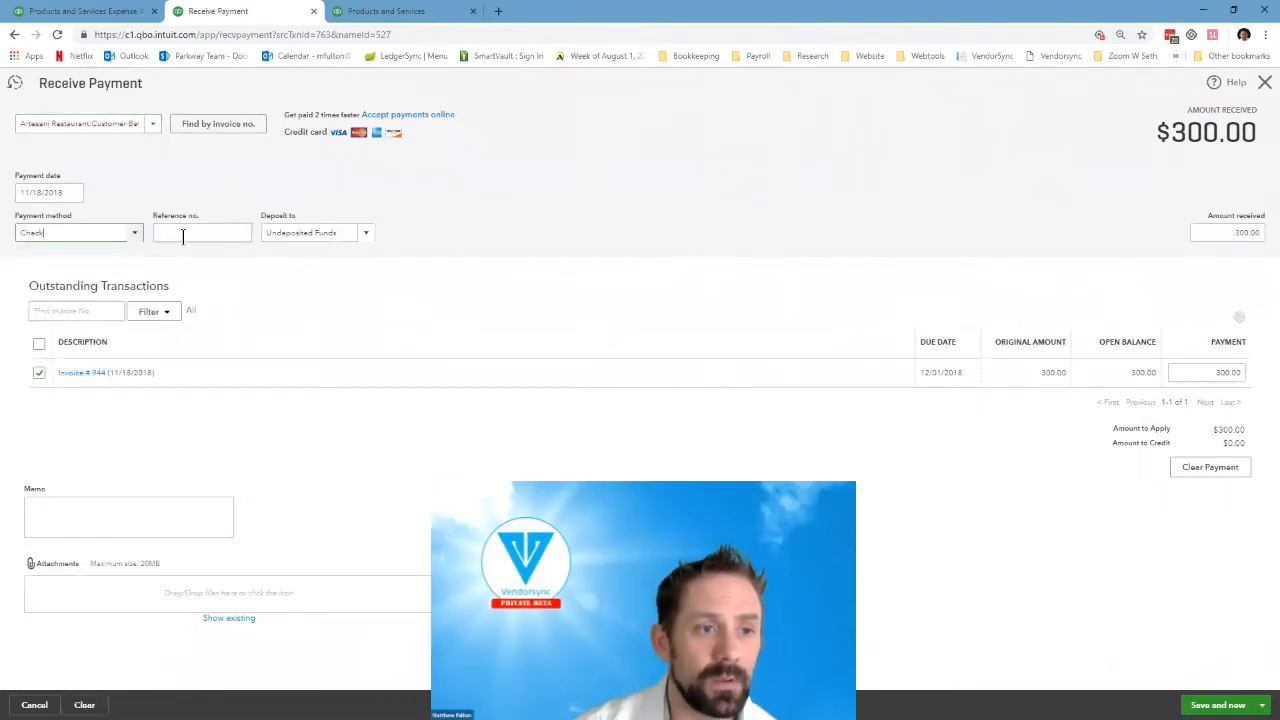
pyautogui.write('1122')
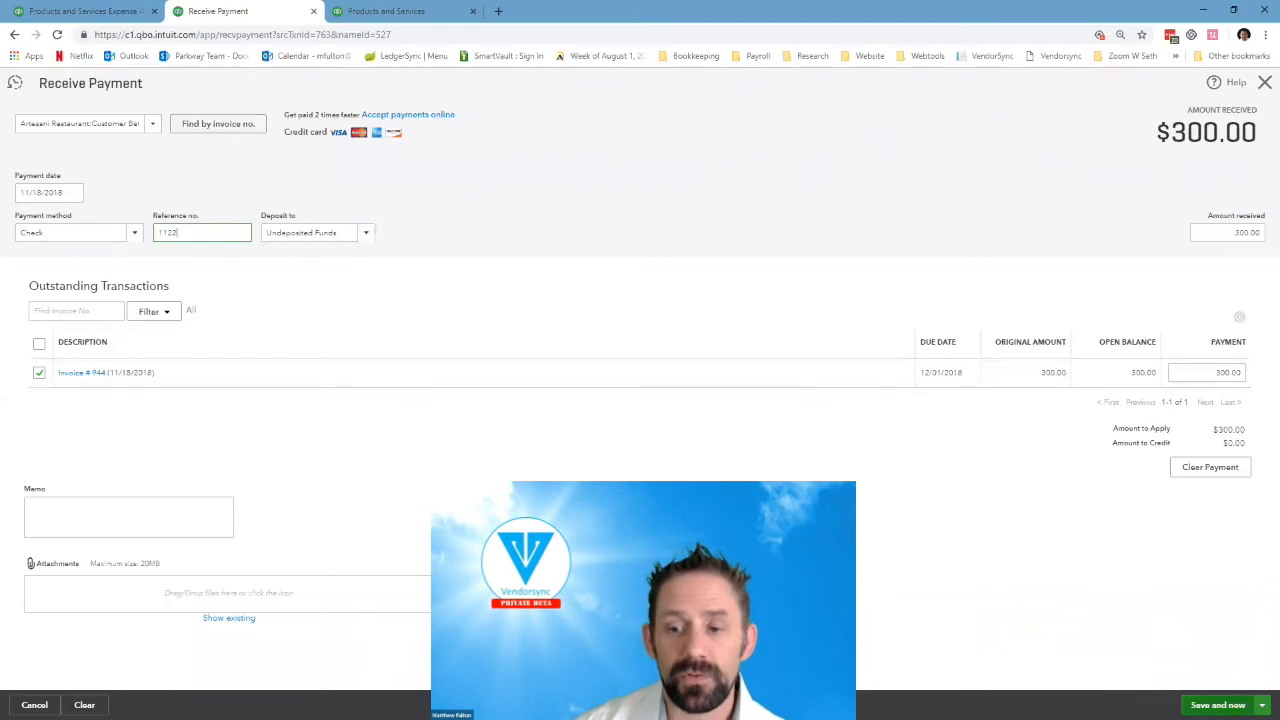
pyautogui.click(1262, 705)
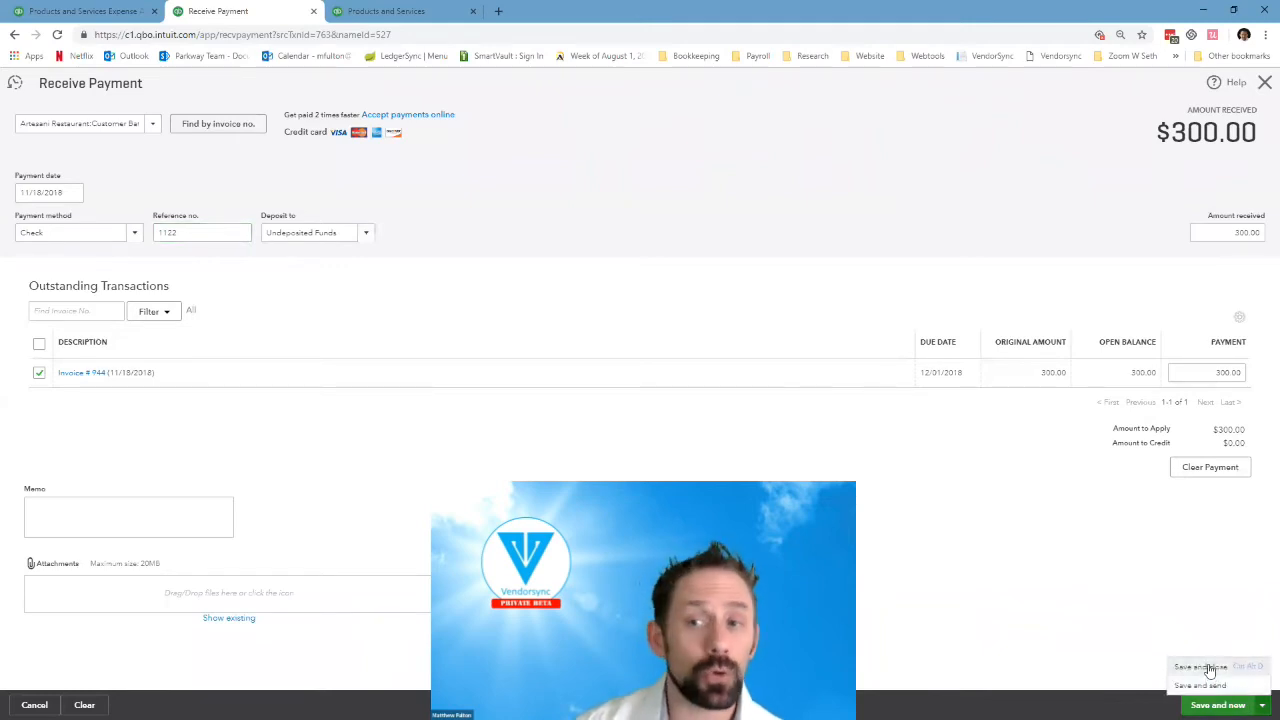
pyautogui.click(1208, 667)
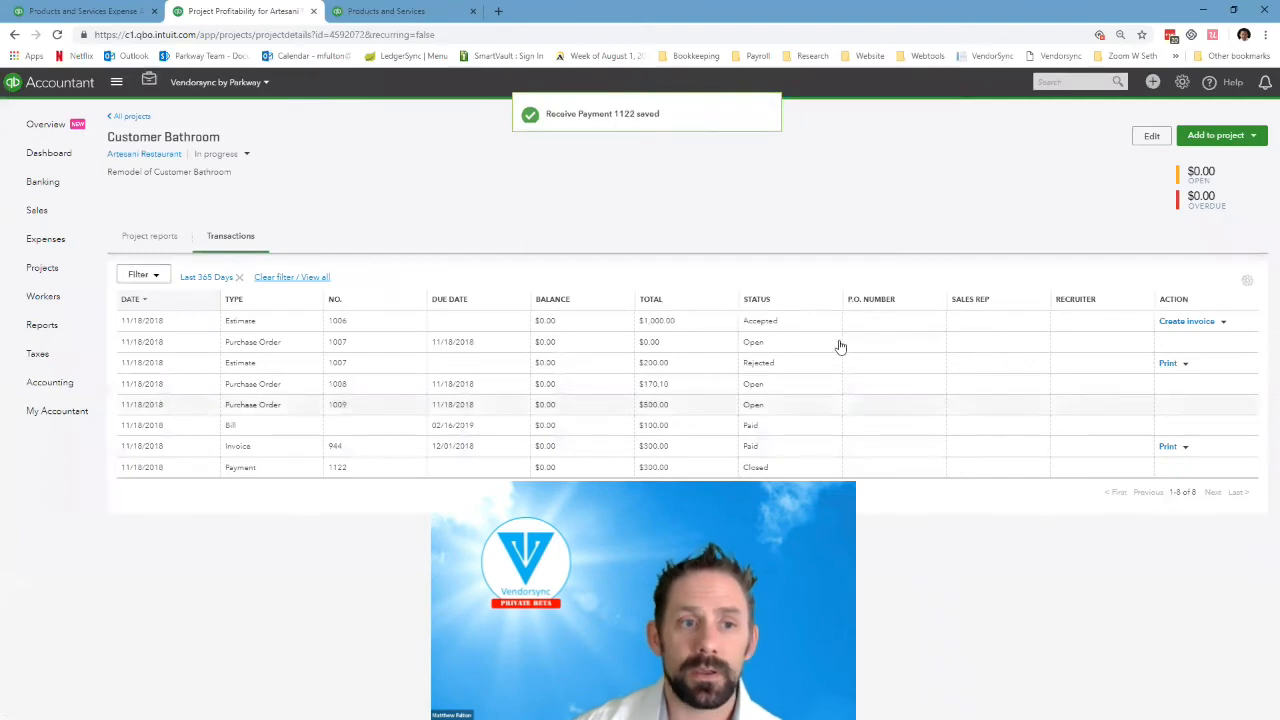
# Rerun the project profitability report on cash basis to check the received payment, and return to the project details.
pyautogui.click(147, 238)
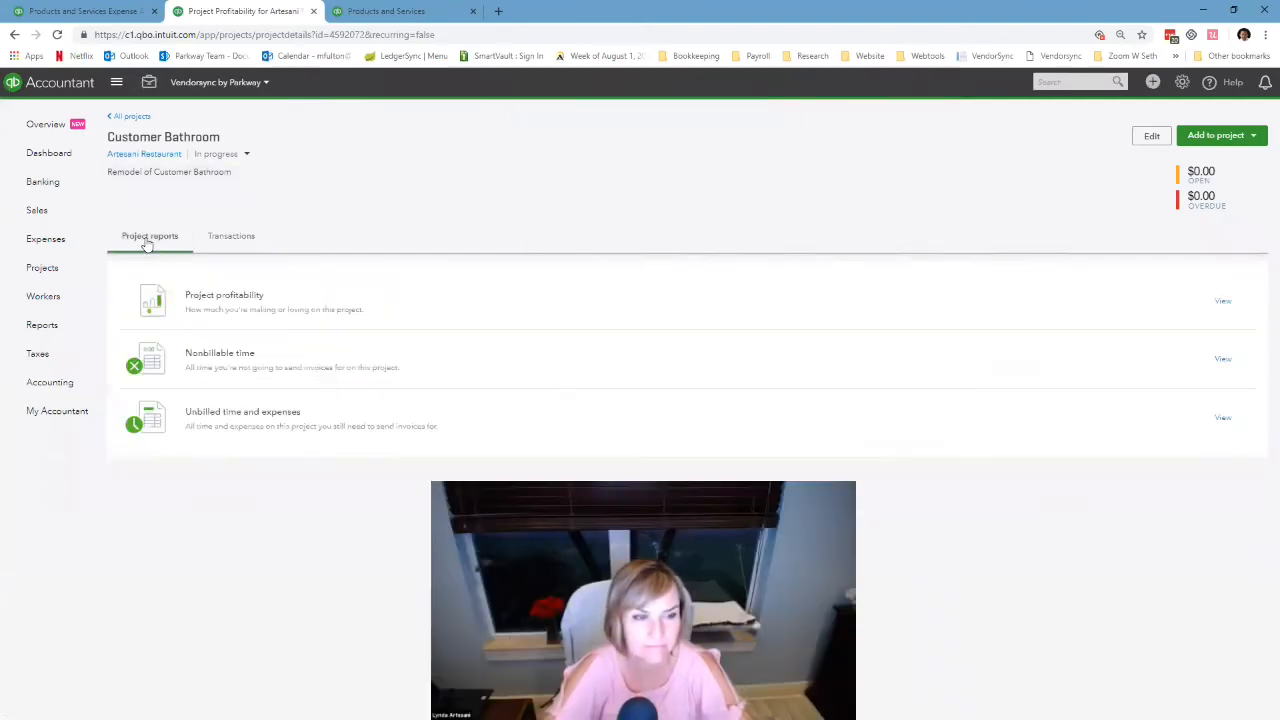
pyautogui.click(232, 293)
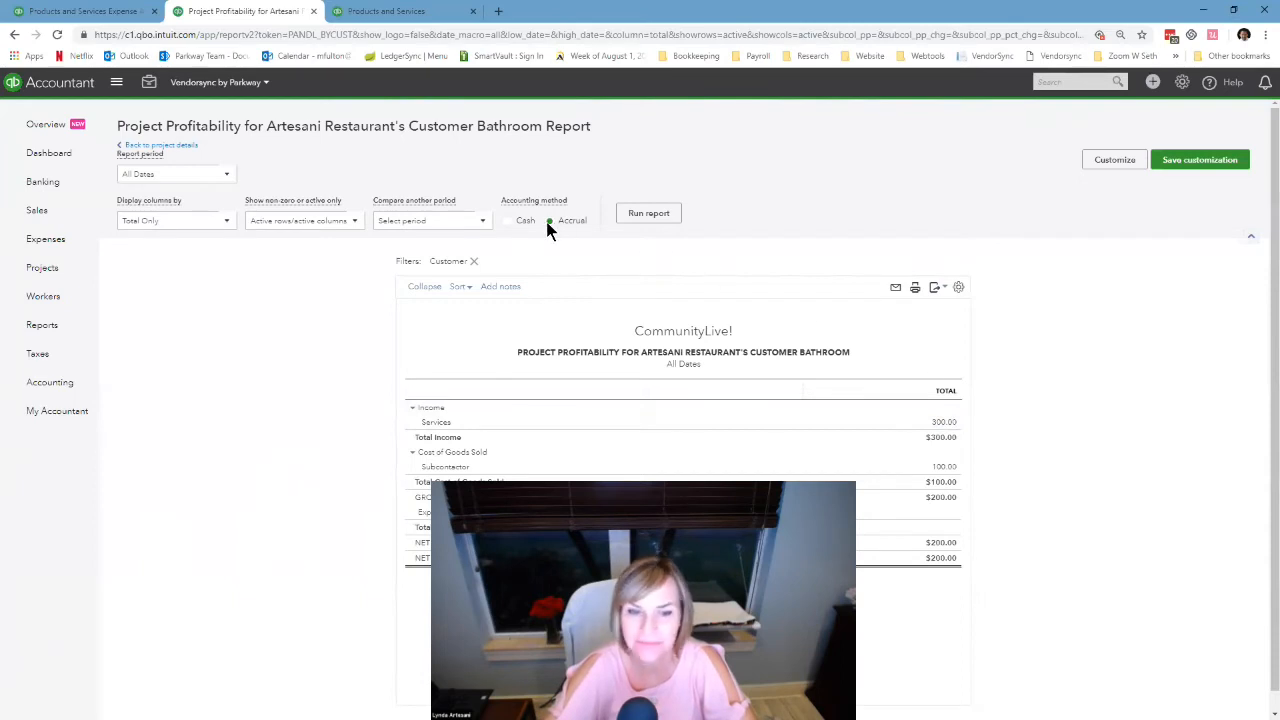
pyautogui.click(508, 221)
pyautogui.click(651, 215)
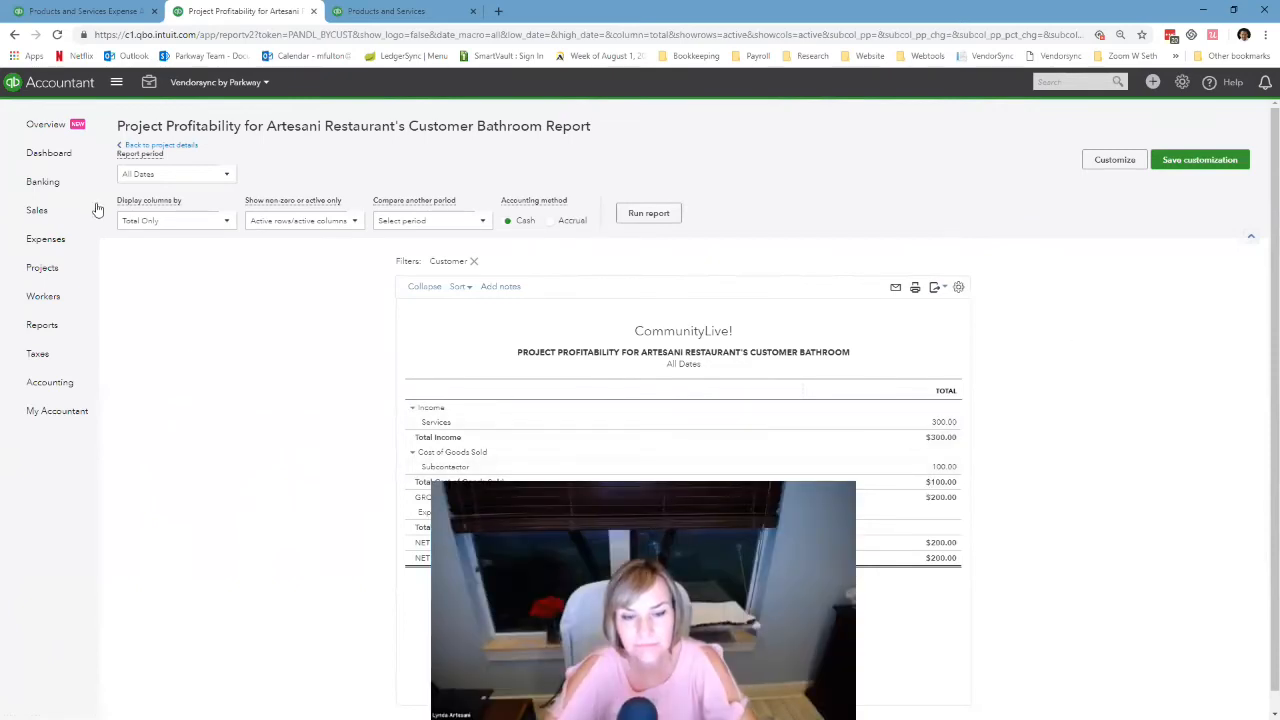
pyautogui.click(170, 145)
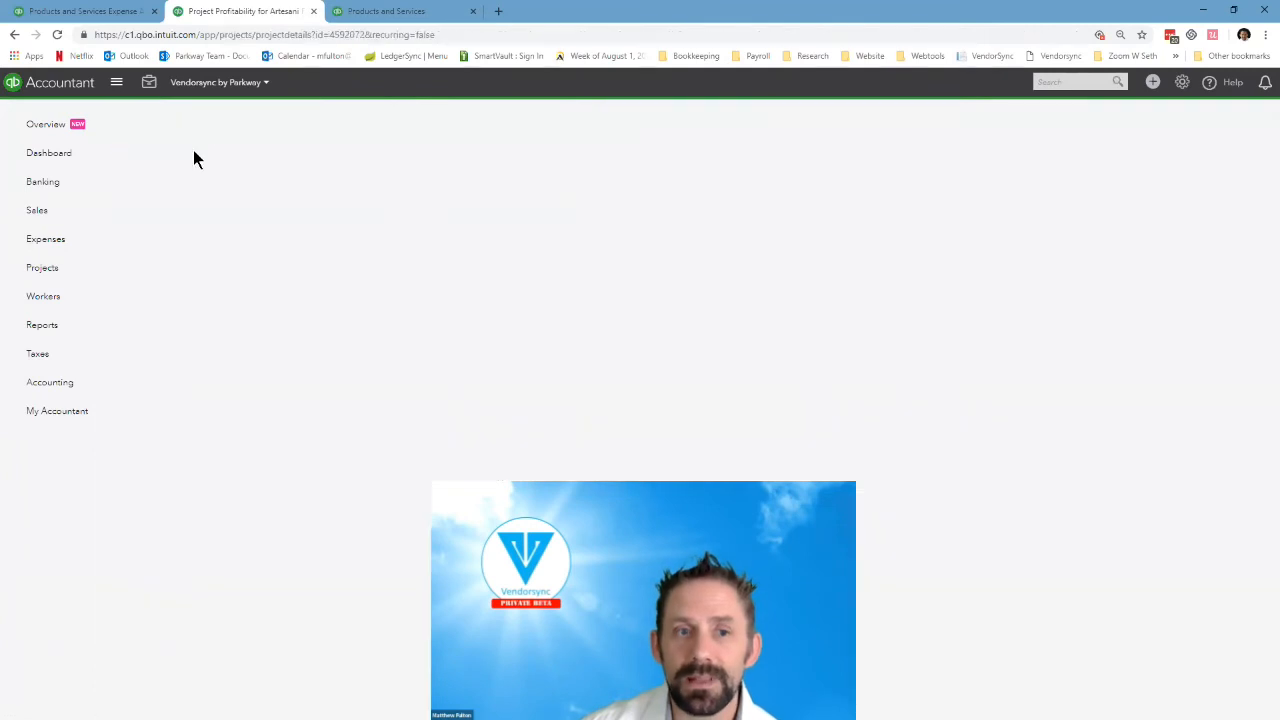
# Create a single time activity for vendor Affordable Electrician on Artesani Restaurant's Customer Bathroom project.
pyautogui.click(1155, 85)
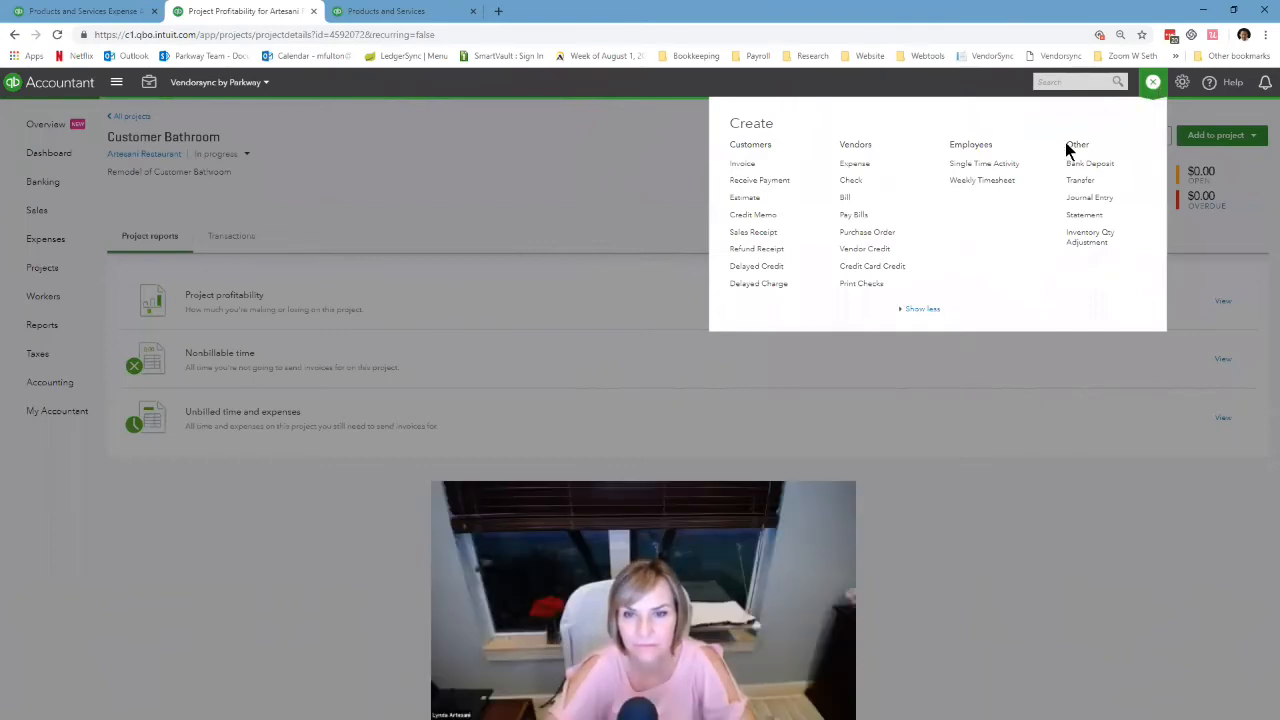
pyautogui.click(1008, 165)
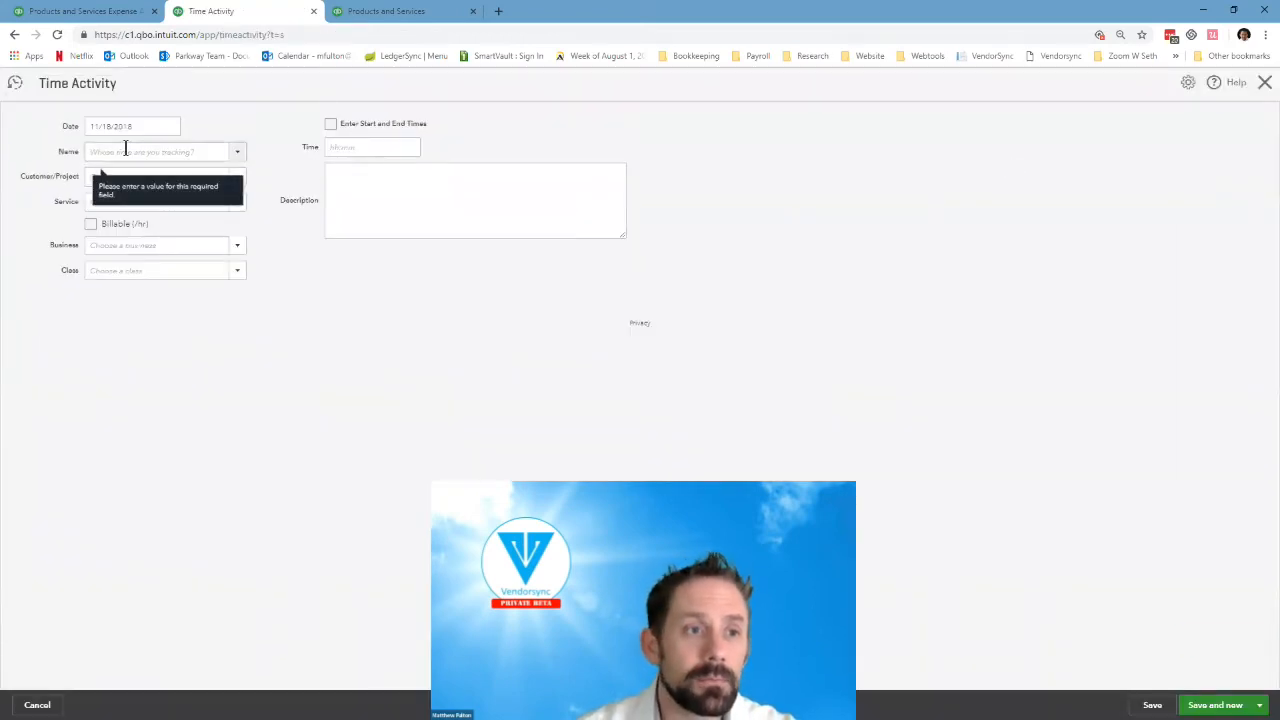
pyautogui.click(125, 149)
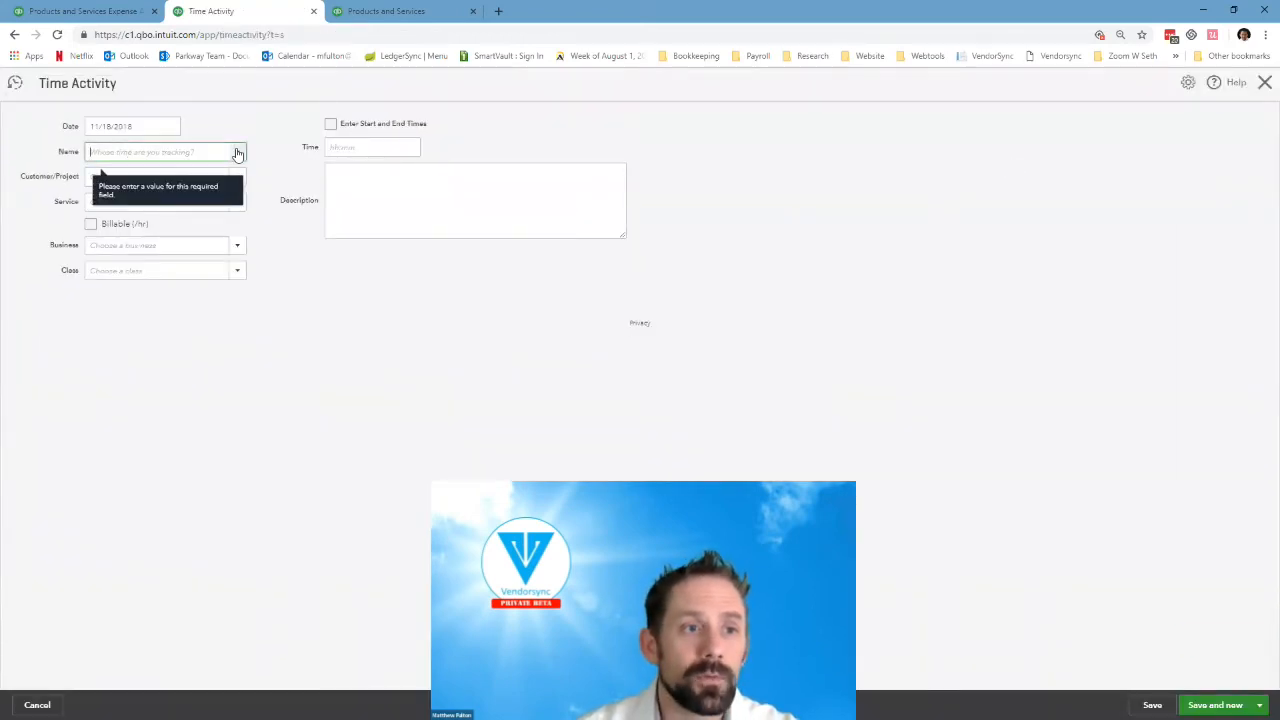
pyautogui.click(238, 153)
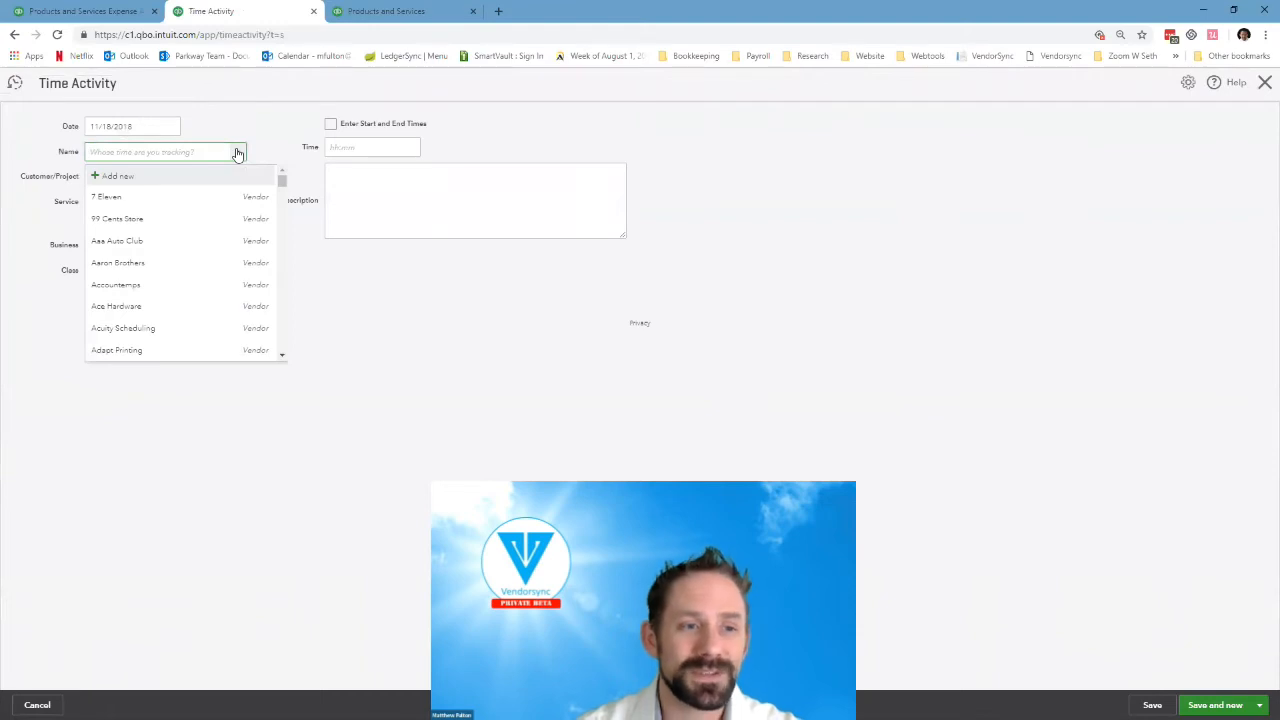
pyautogui.write('Affordable Electrician')
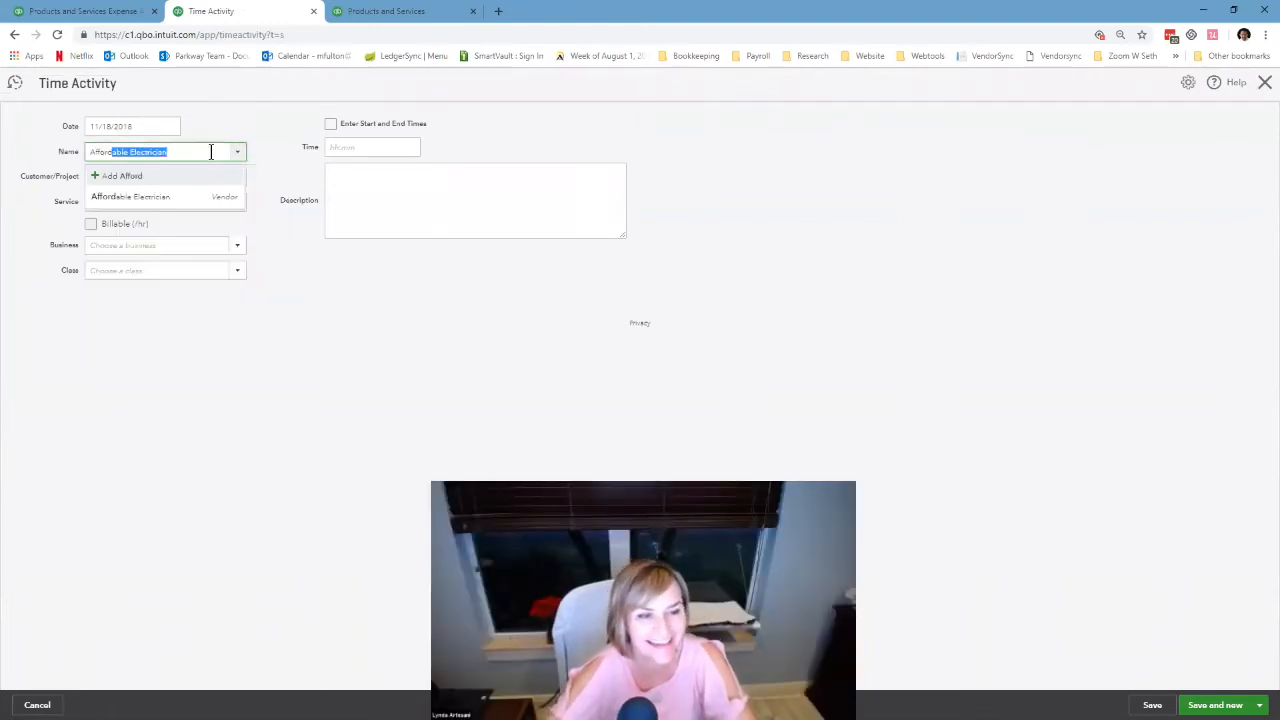
pyautogui.click(182, 196)
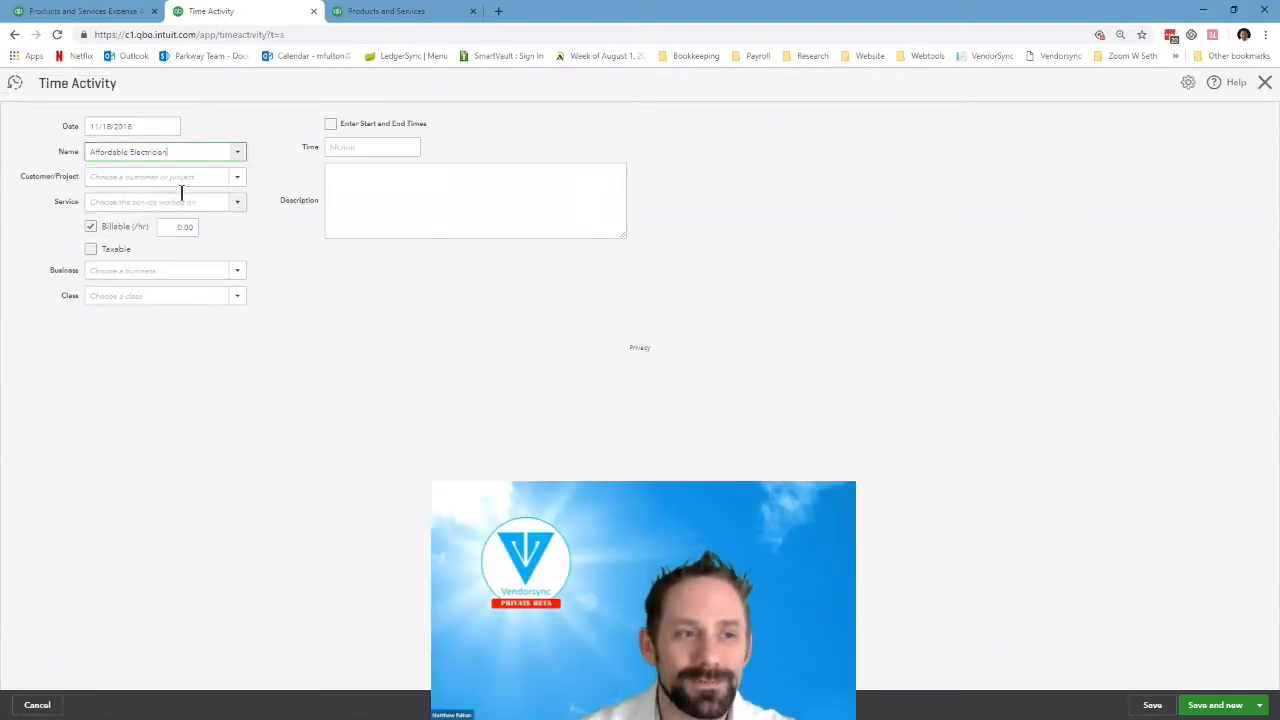
pyautogui.click(171, 178)
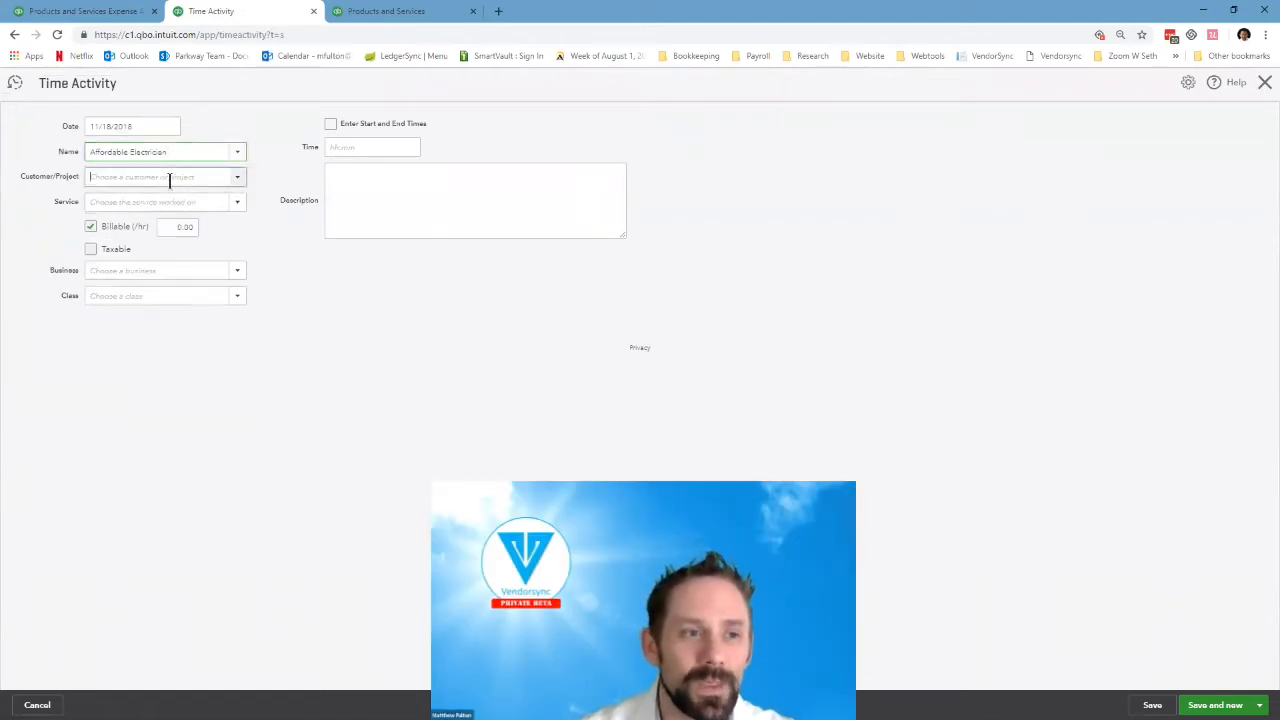
pyautogui.click(237, 180)
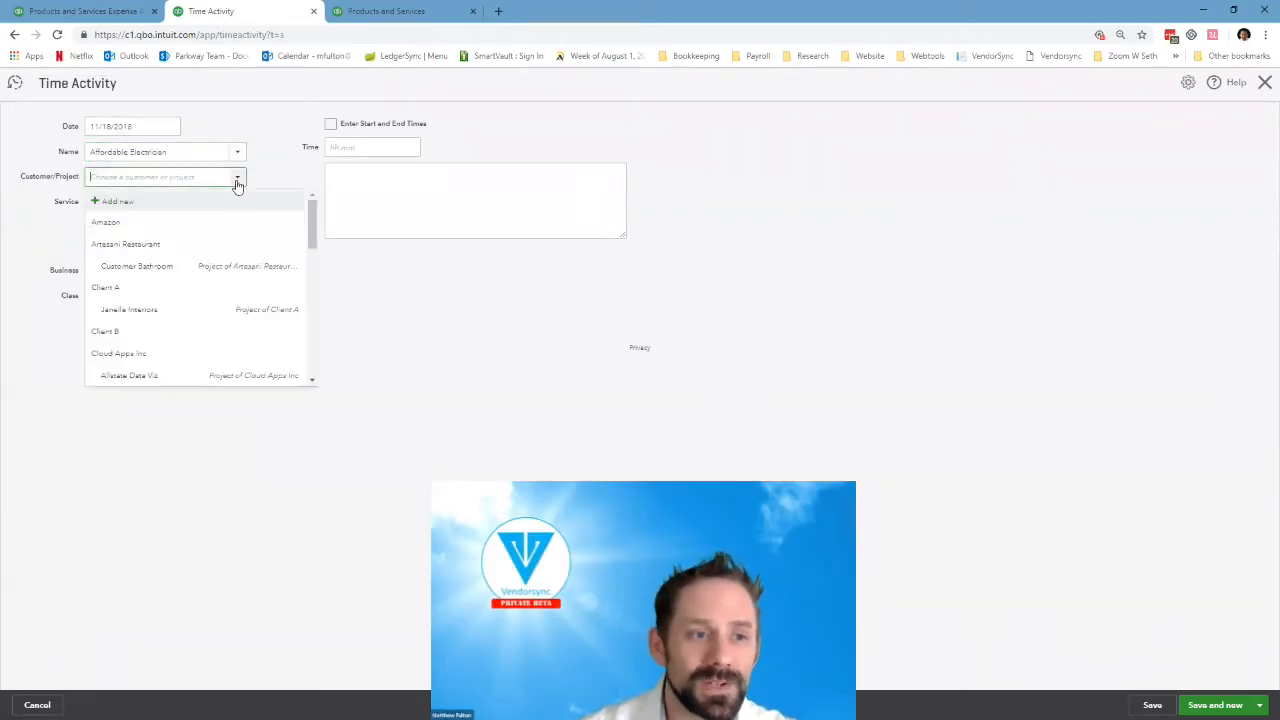
pyautogui.click(207, 264)
# Assign the time activity to the Customer Bathroom project and the Electrical service, with a billable rate of 75.00 per hour.
pyautogui.click(239, 205)
pyautogui.click(239, 205)
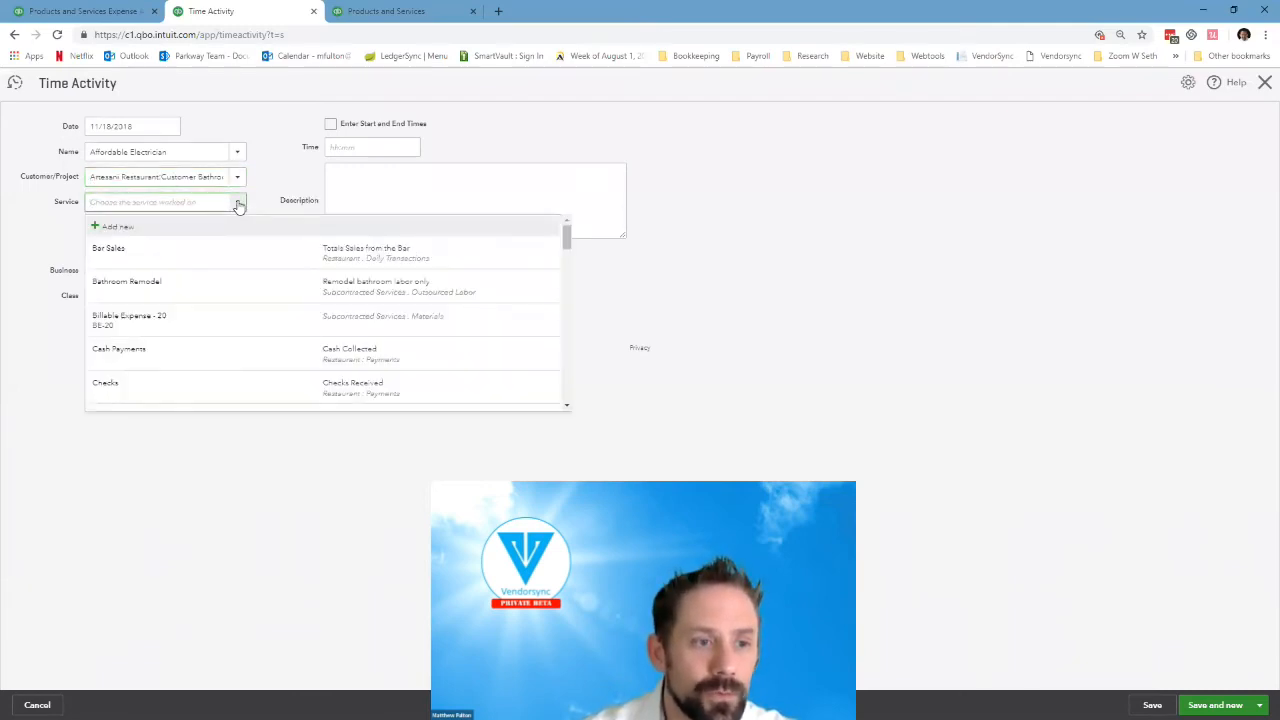
pyautogui.scroll(-1, 226, 337)
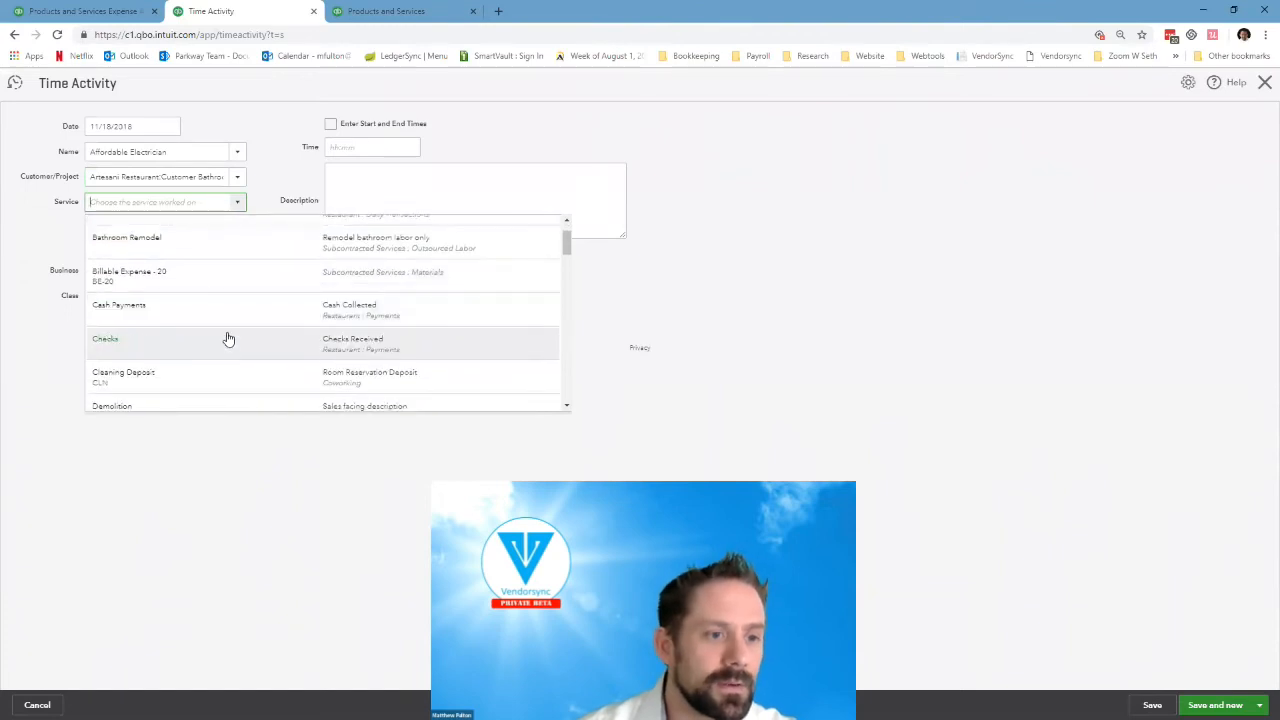
pyautogui.scroll(-3, 228, 340)
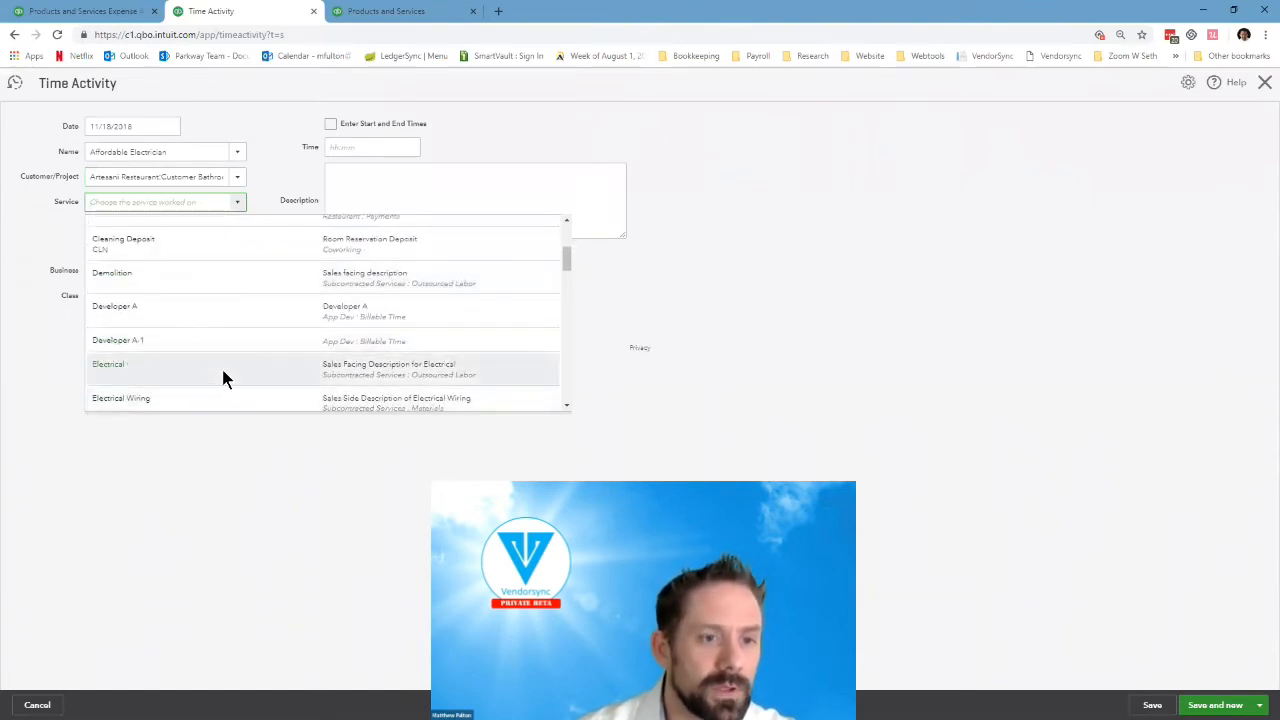
pyautogui.click(224, 376)
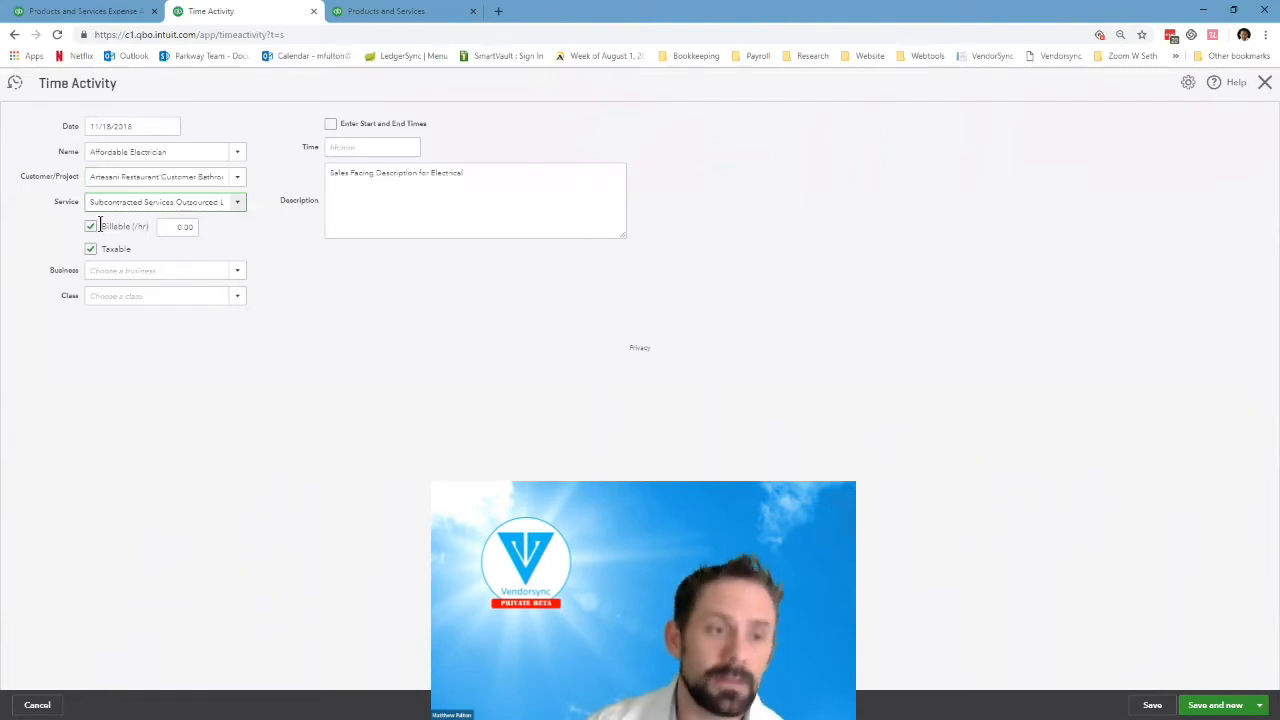
pyautogui.click(175, 228)
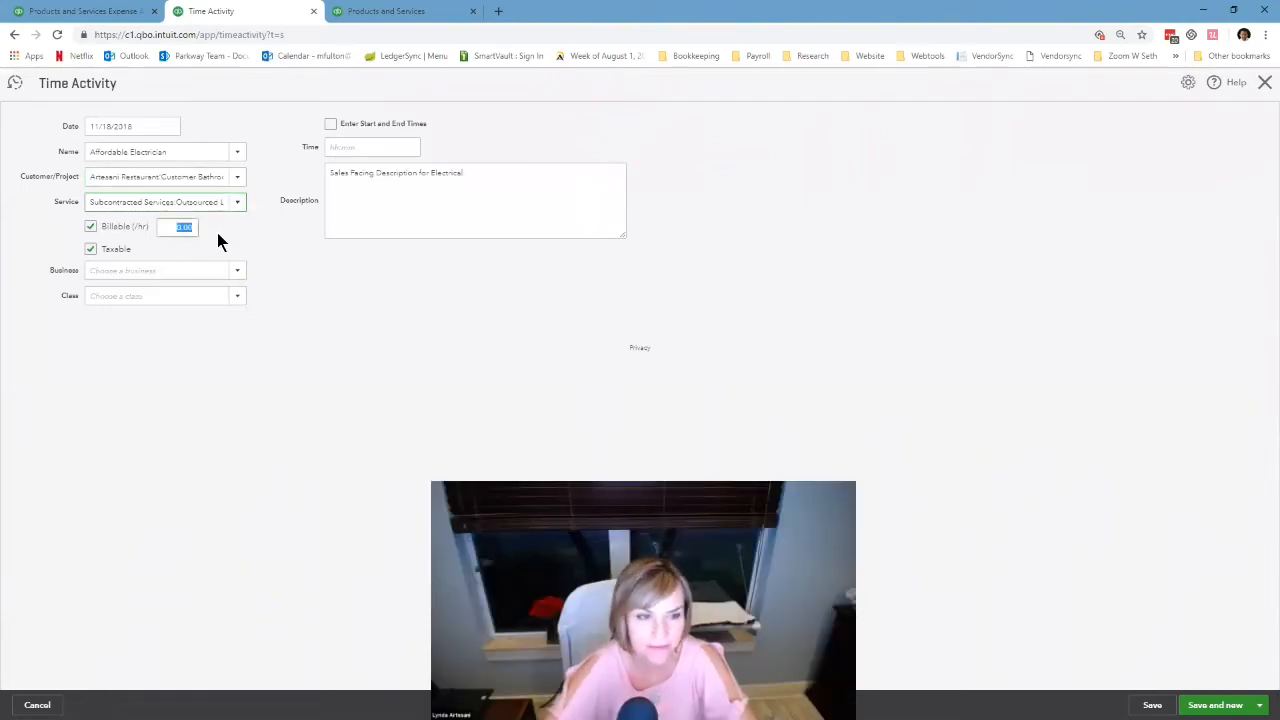
pyautogui.write('75.0')
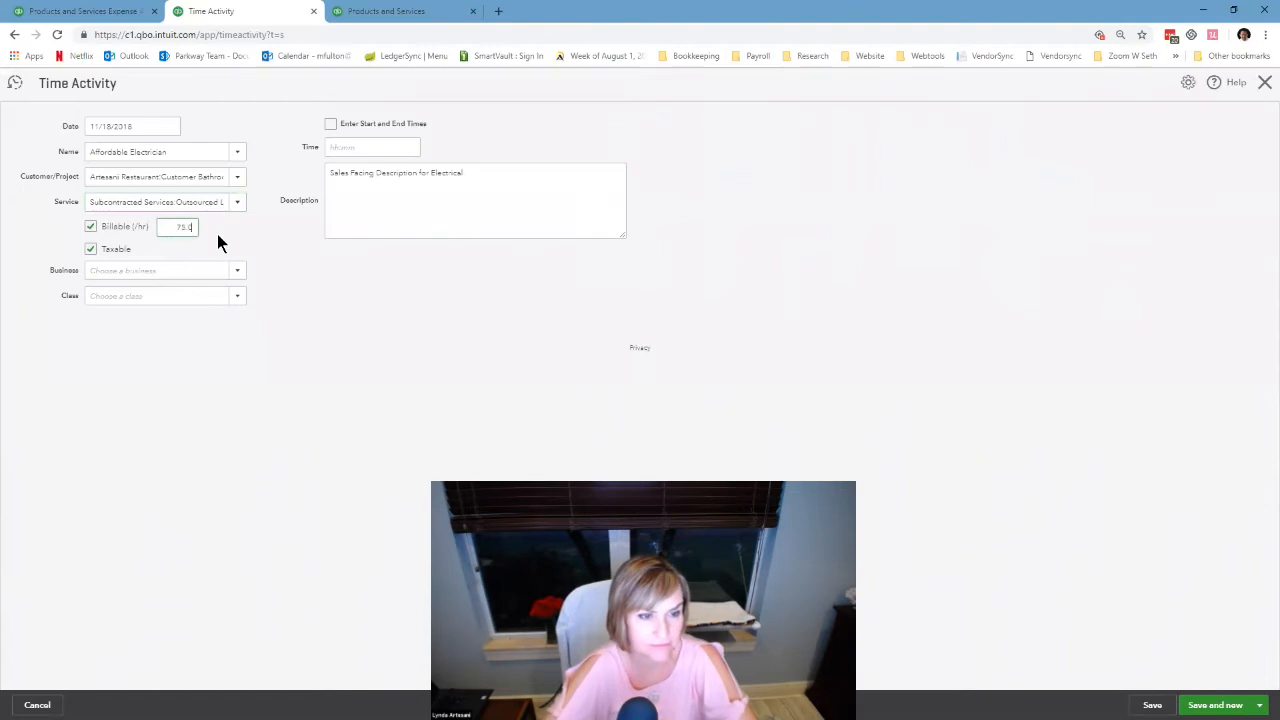
pyautogui.press('Tab')
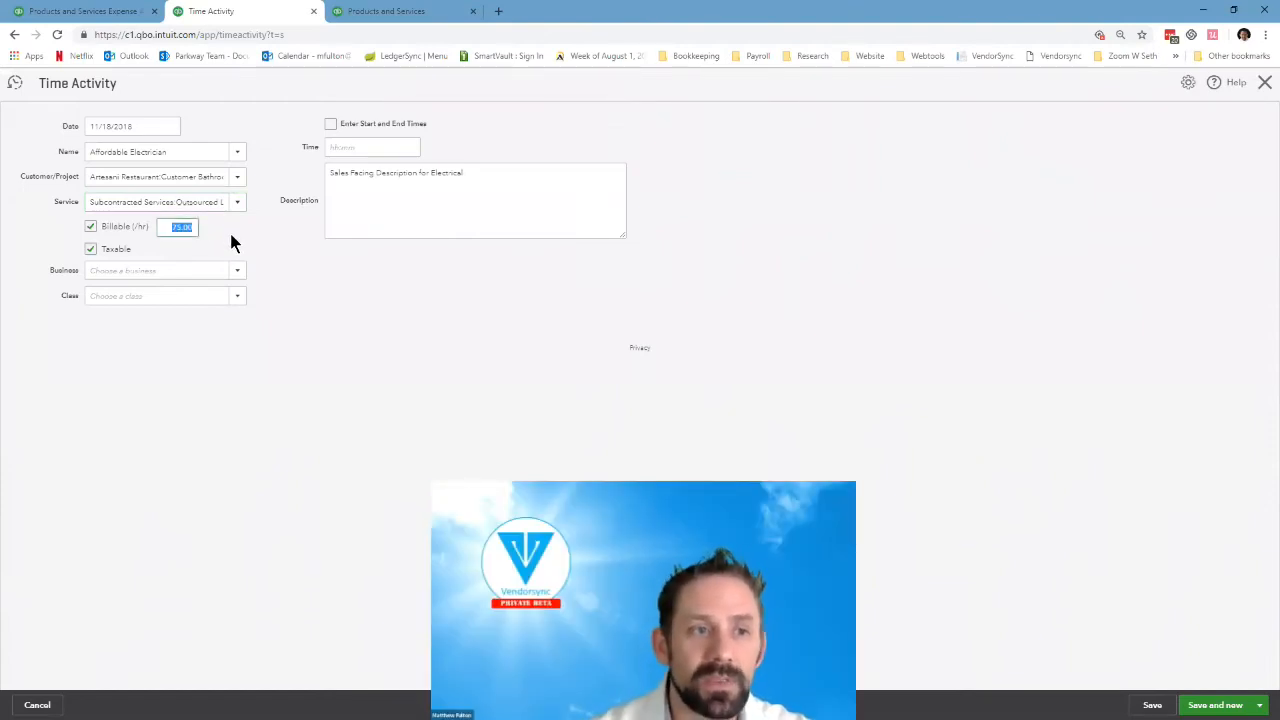
# Change the time activity's billable rate to 50.00 per hour and enter a time of 2:00.
pyautogui.write('50')
pyautogui.press('Tab')
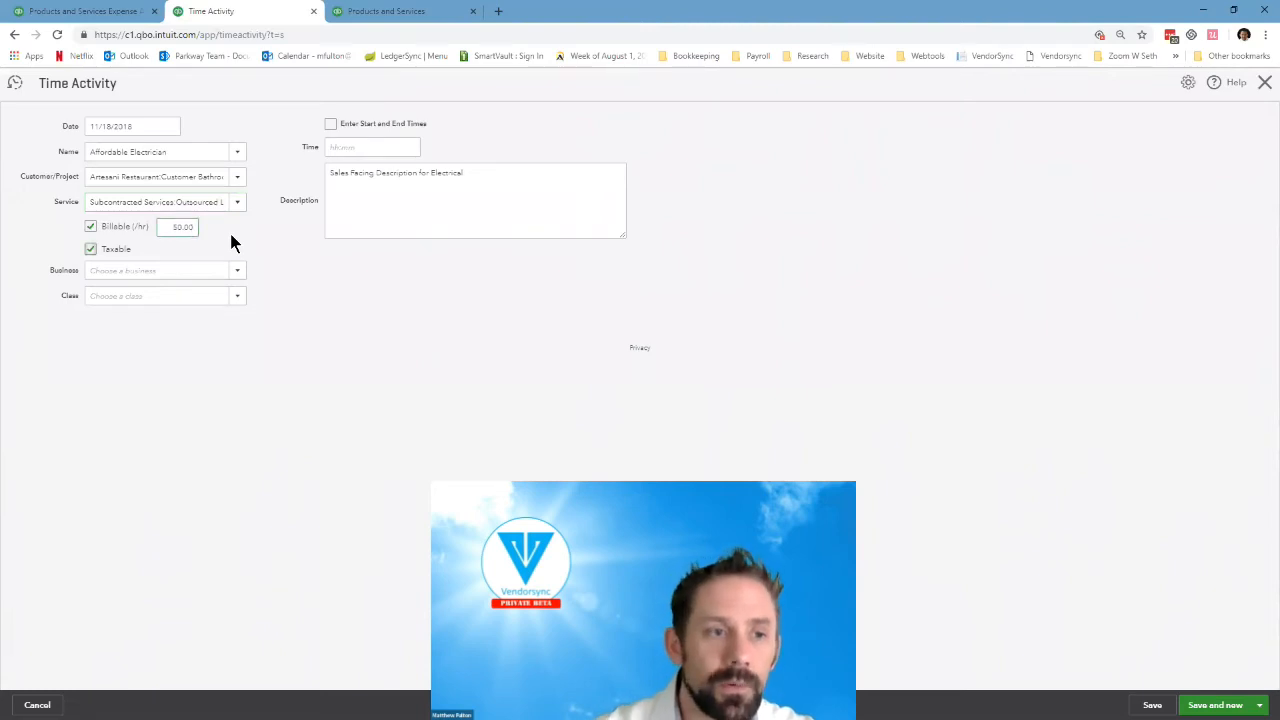
pyautogui.click(191, 269)
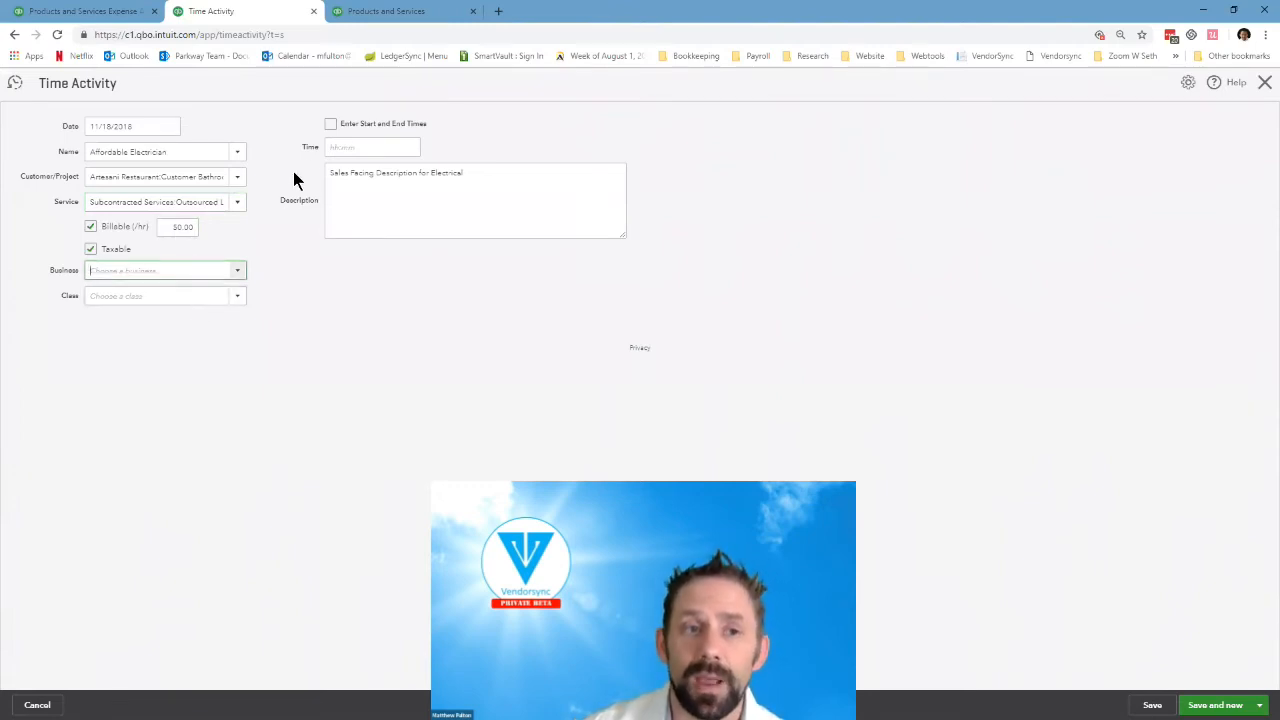
pyautogui.click(330, 124)
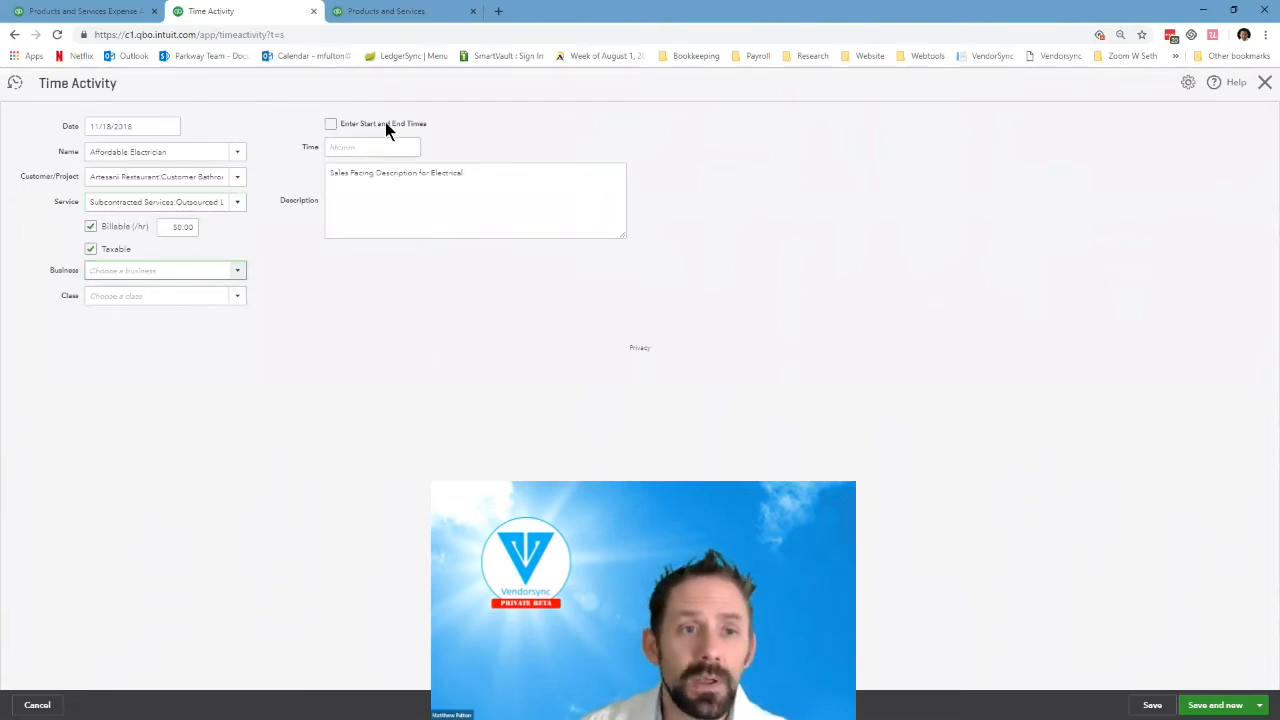
pyautogui.click(382, 150)
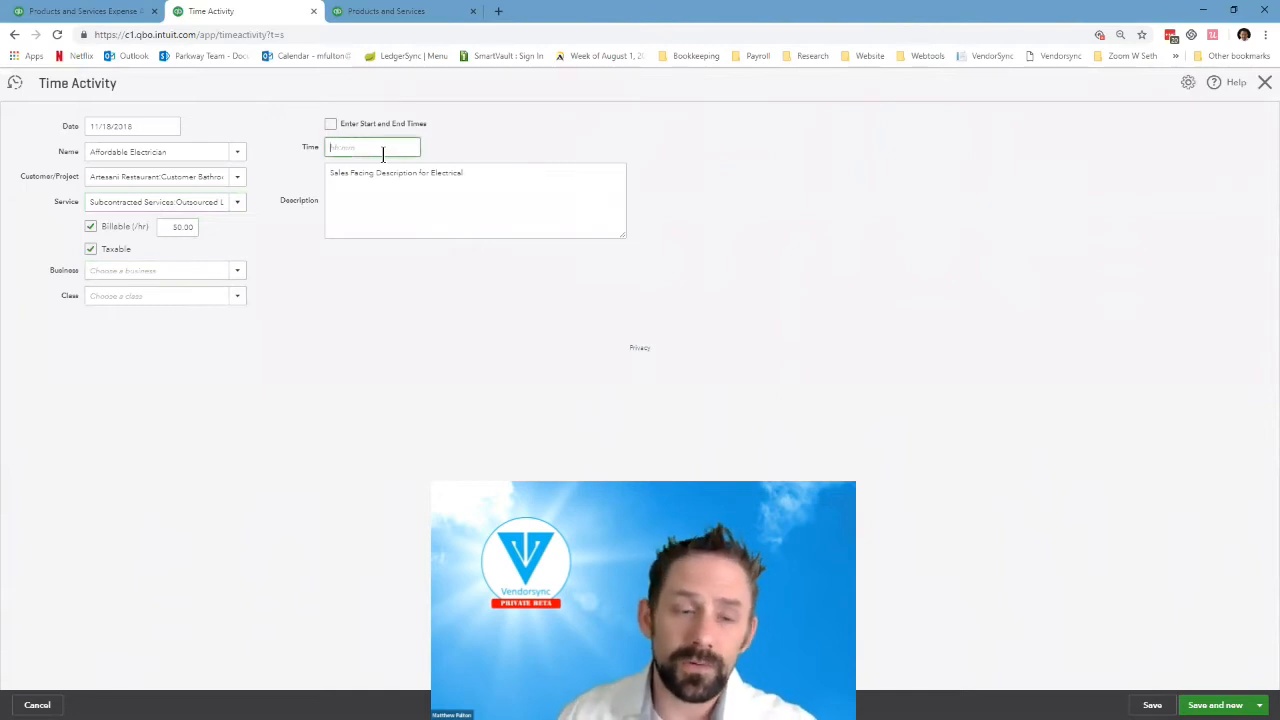
pyautogui.write('1:')
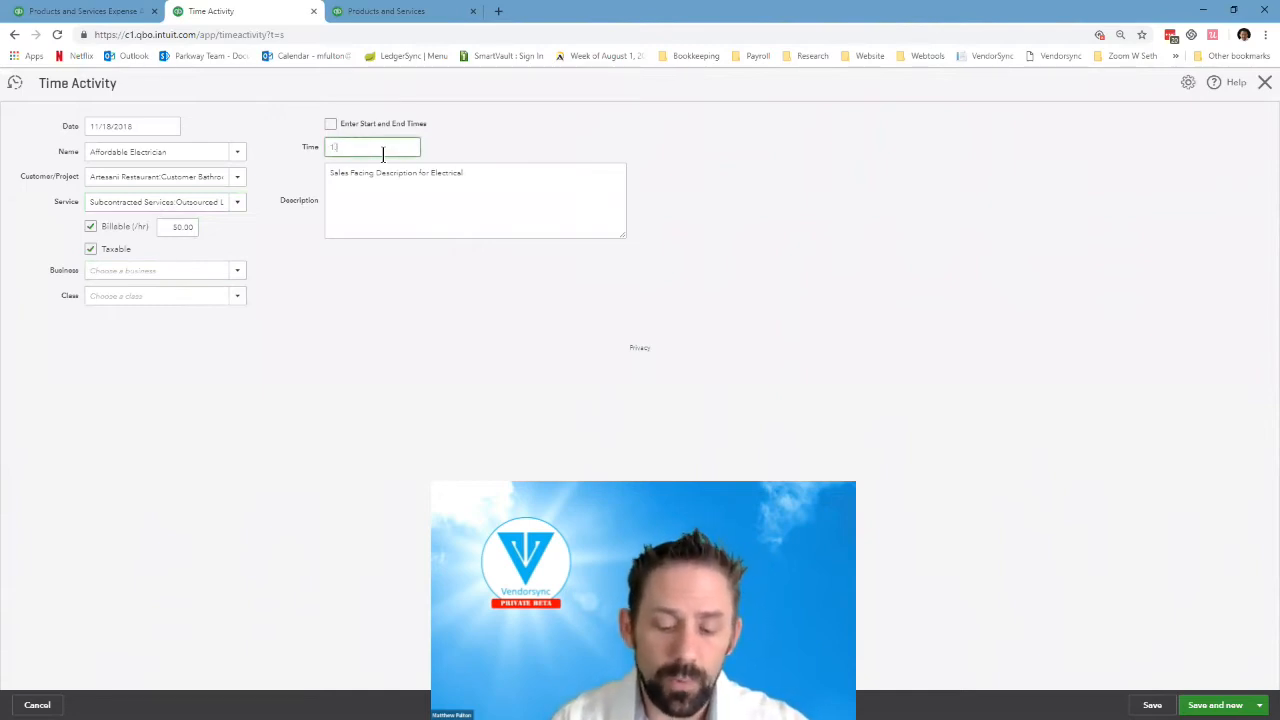
pyautogui.write('2:00')
pyautogui.press('Tab')
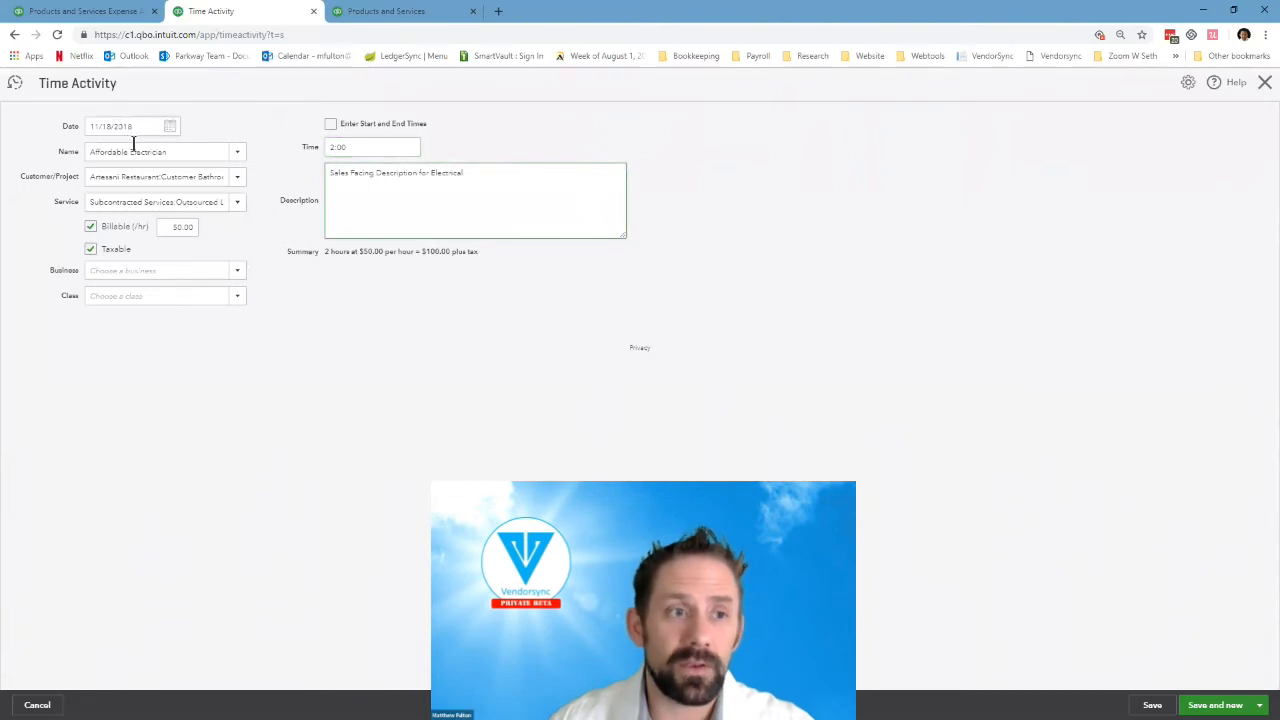
# Check the time activity's date, then save and close the activity.
pyautogui.click(169, 126)
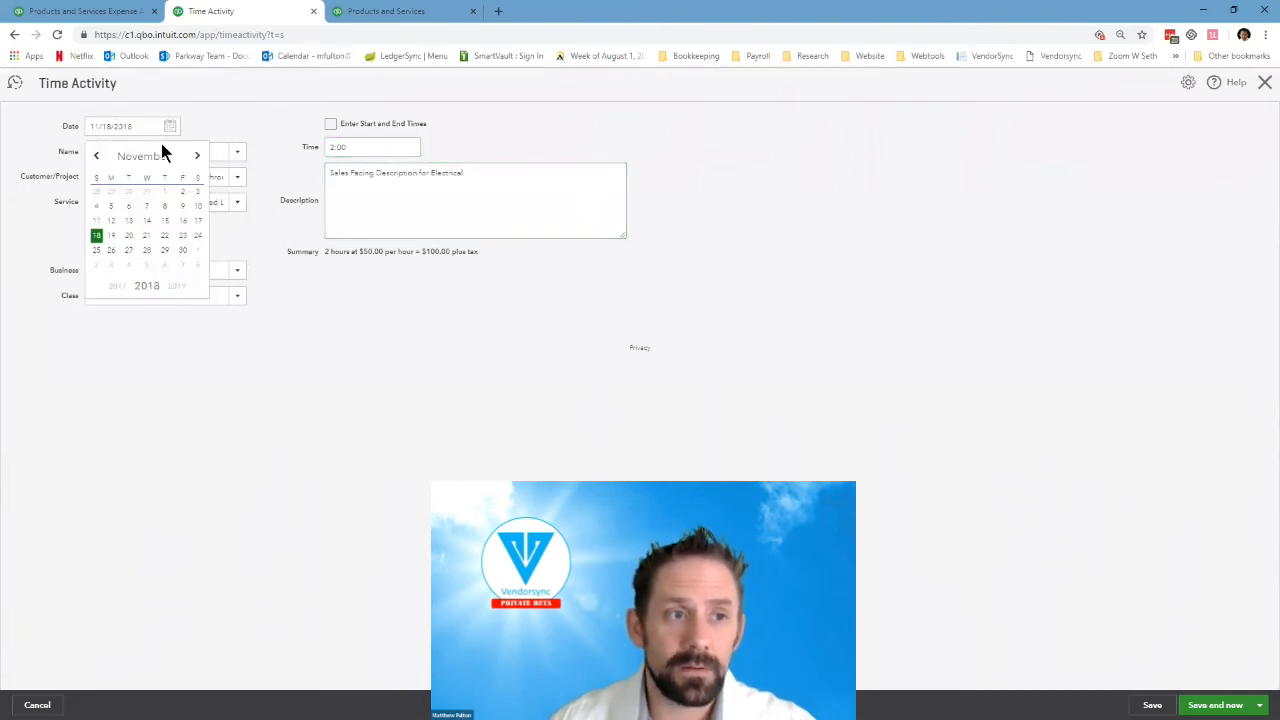
pyautogui.click(167, 128)
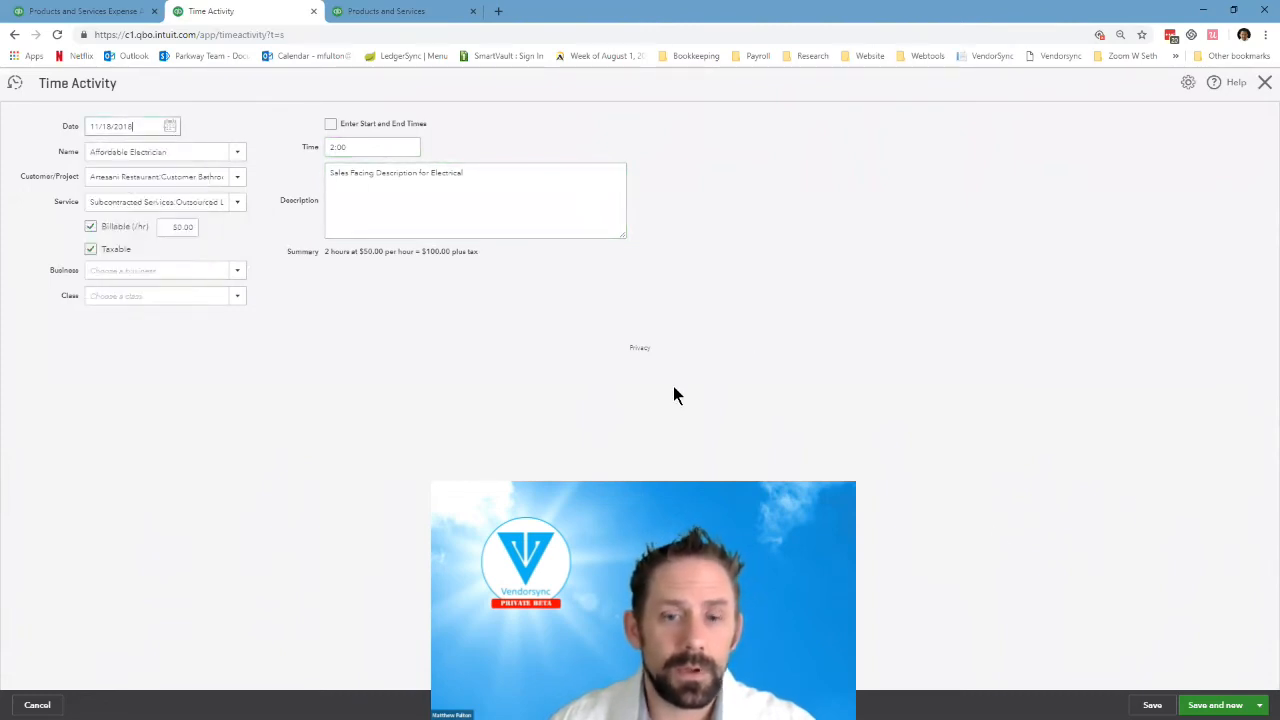
pyautogui.click(1260, 705)
pyautogui.click(1203, 687)
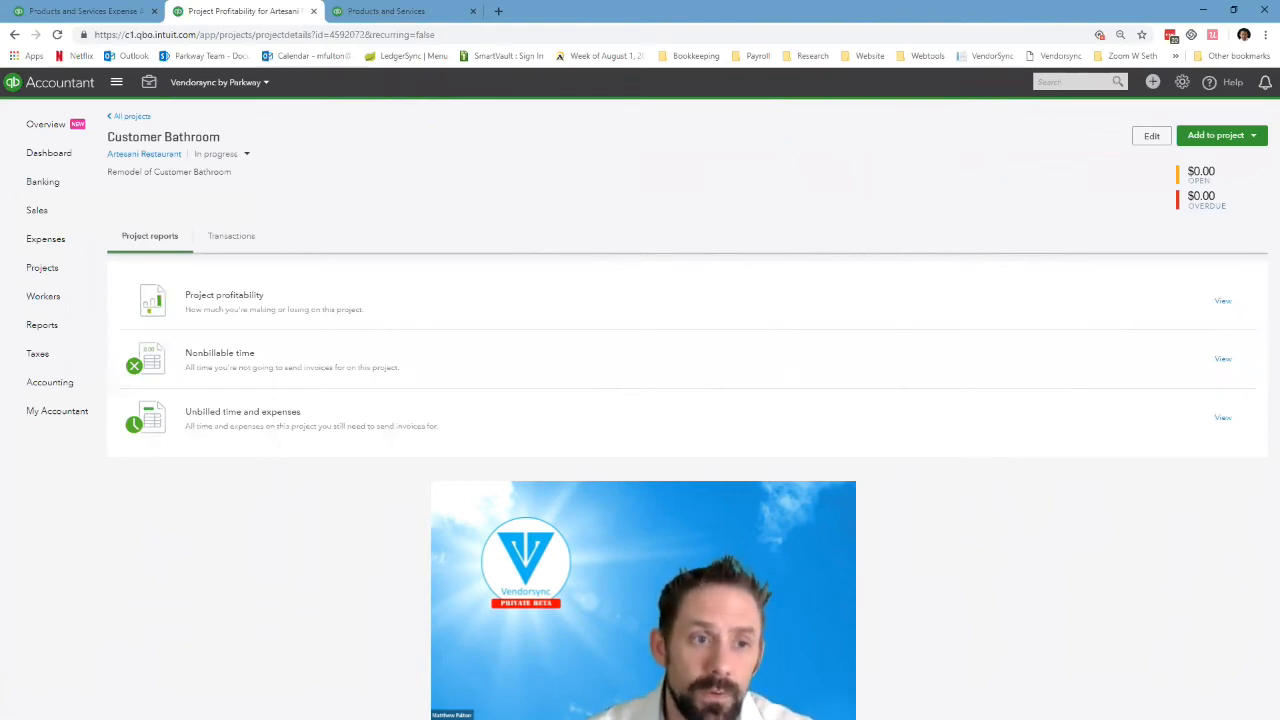
# View the project's profitability report and its unbilled time and expenses report, returning to the project details after each.
pyautogui.click(217, 300)
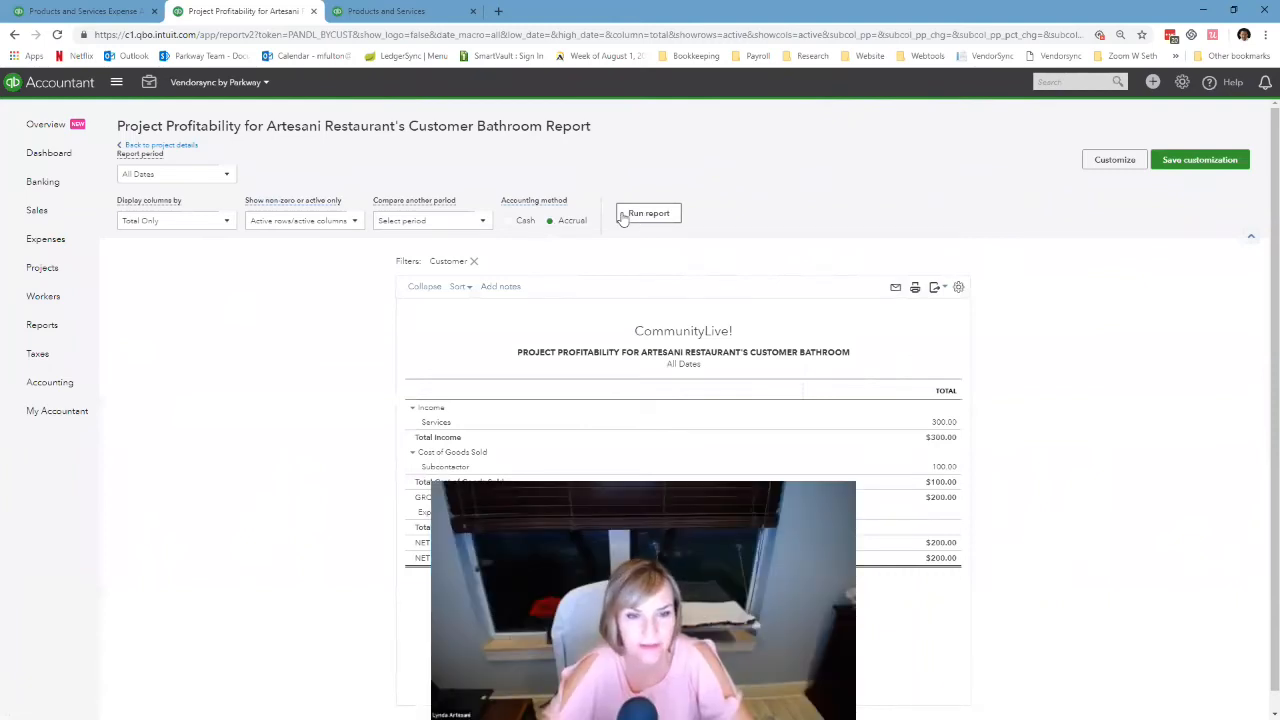
pyautogui.click(145, 148)
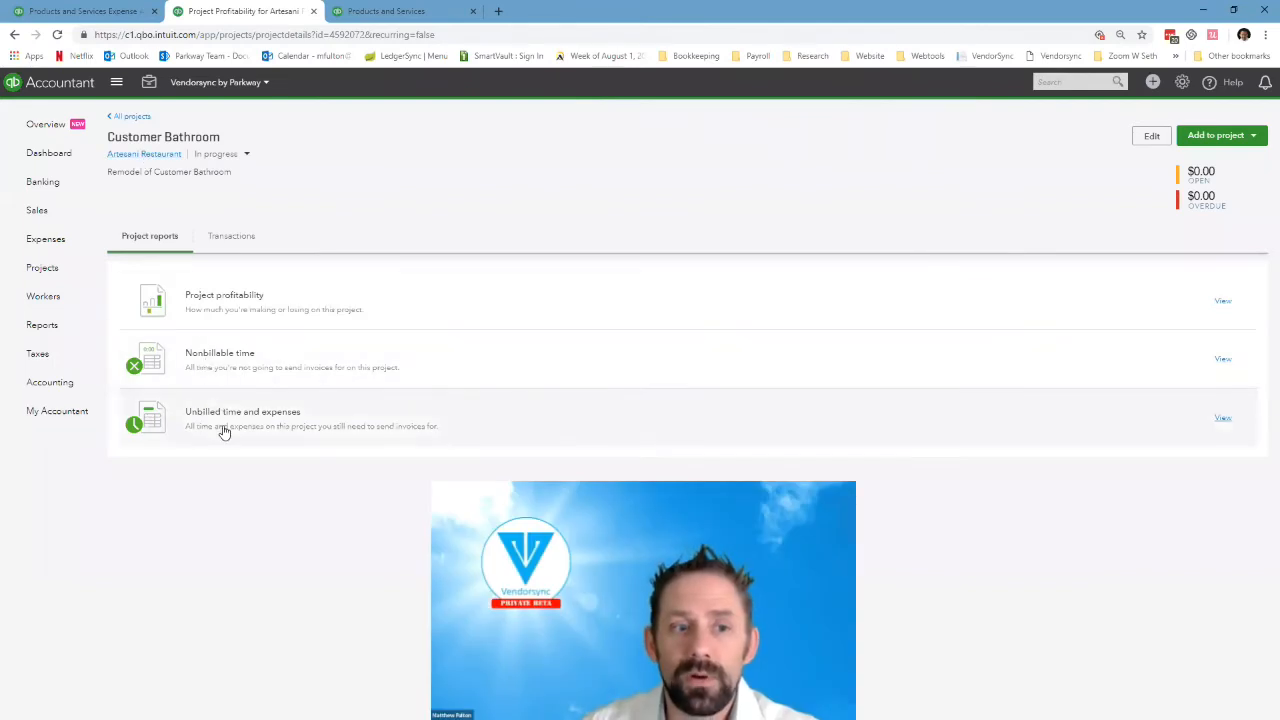
pyautogui.click(224, 431)
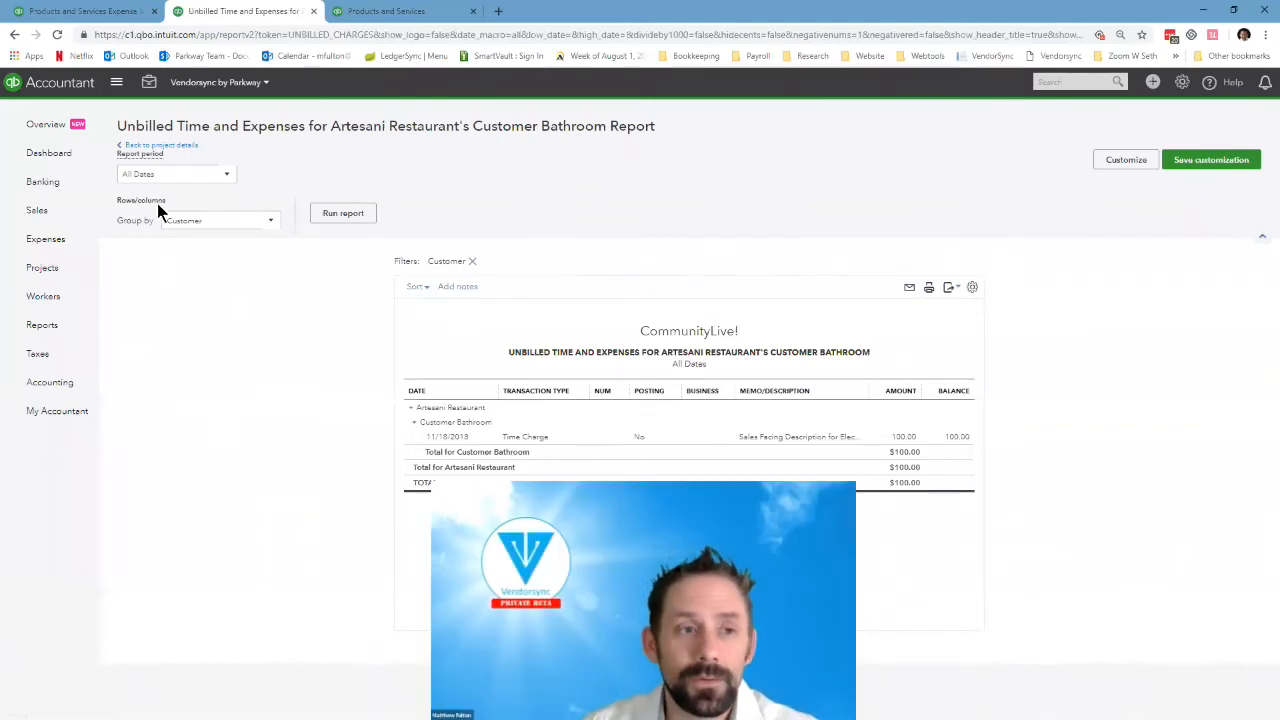
pyautogui.click(162, 146)
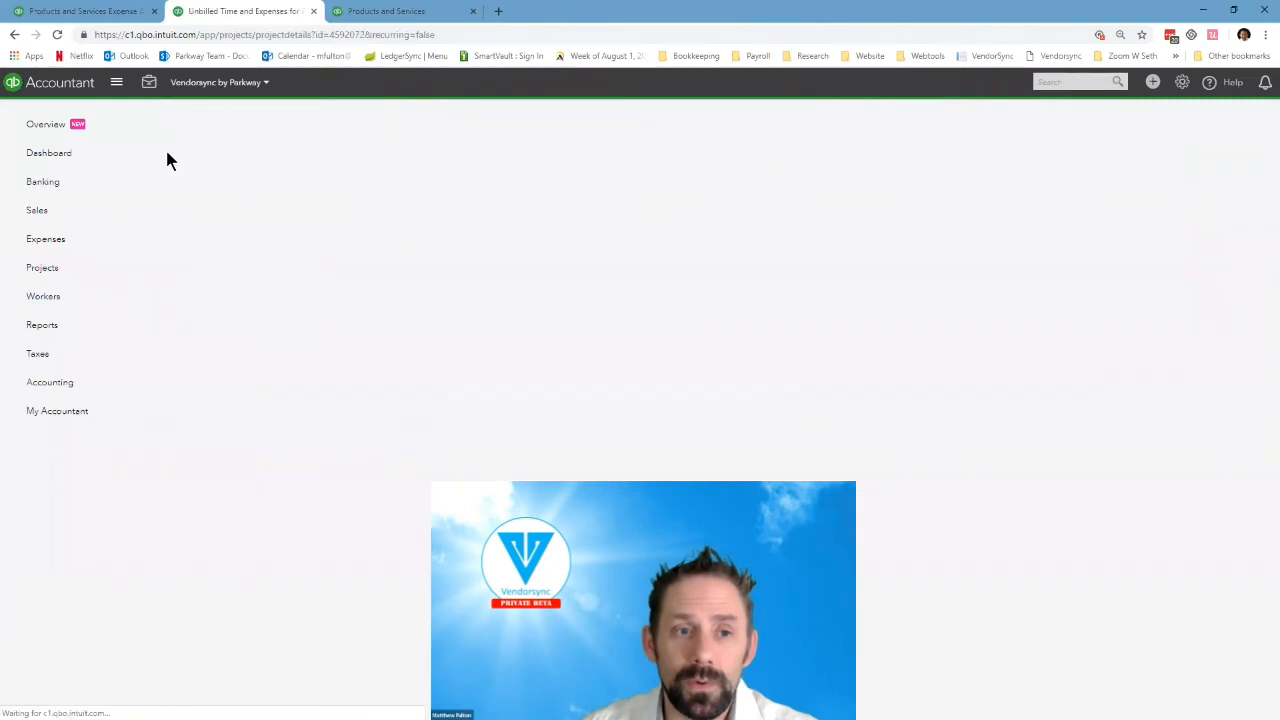
# Start an invoice from the time charge in the project's transactions, review it, and leave it without saving.
pyautogui.click(251, 240)
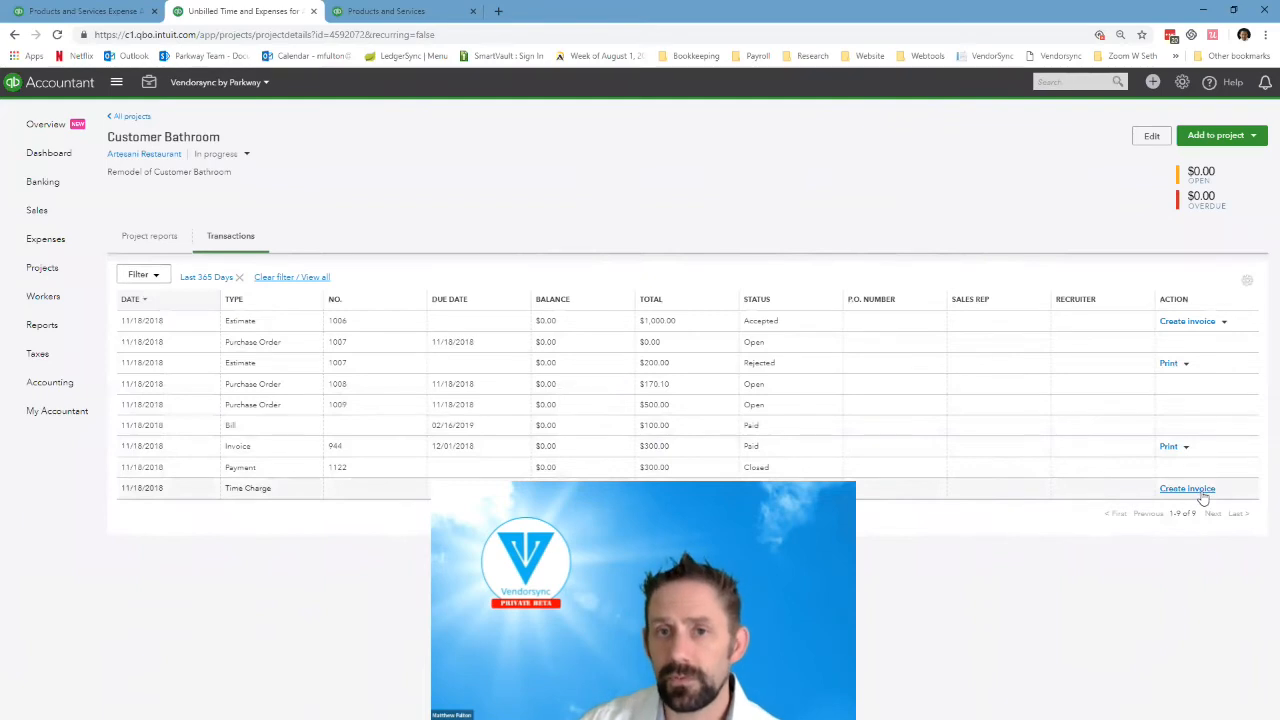
pyautogui.click(1200, 490)
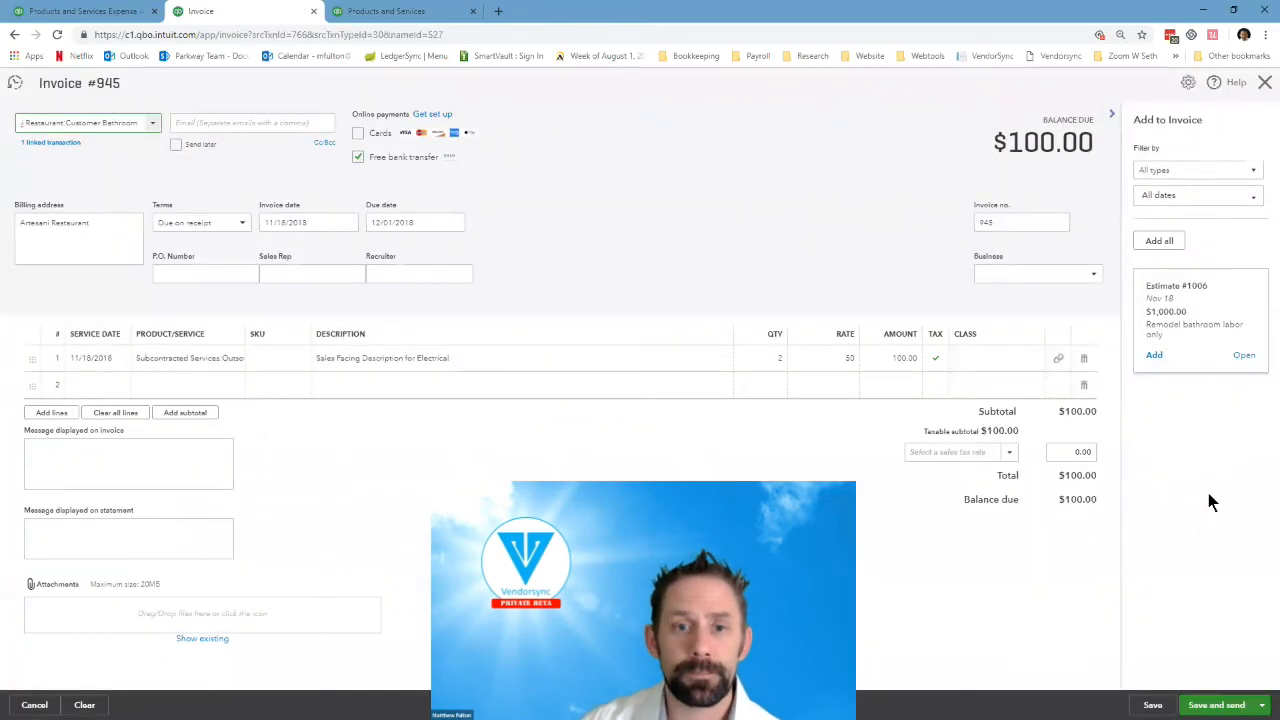
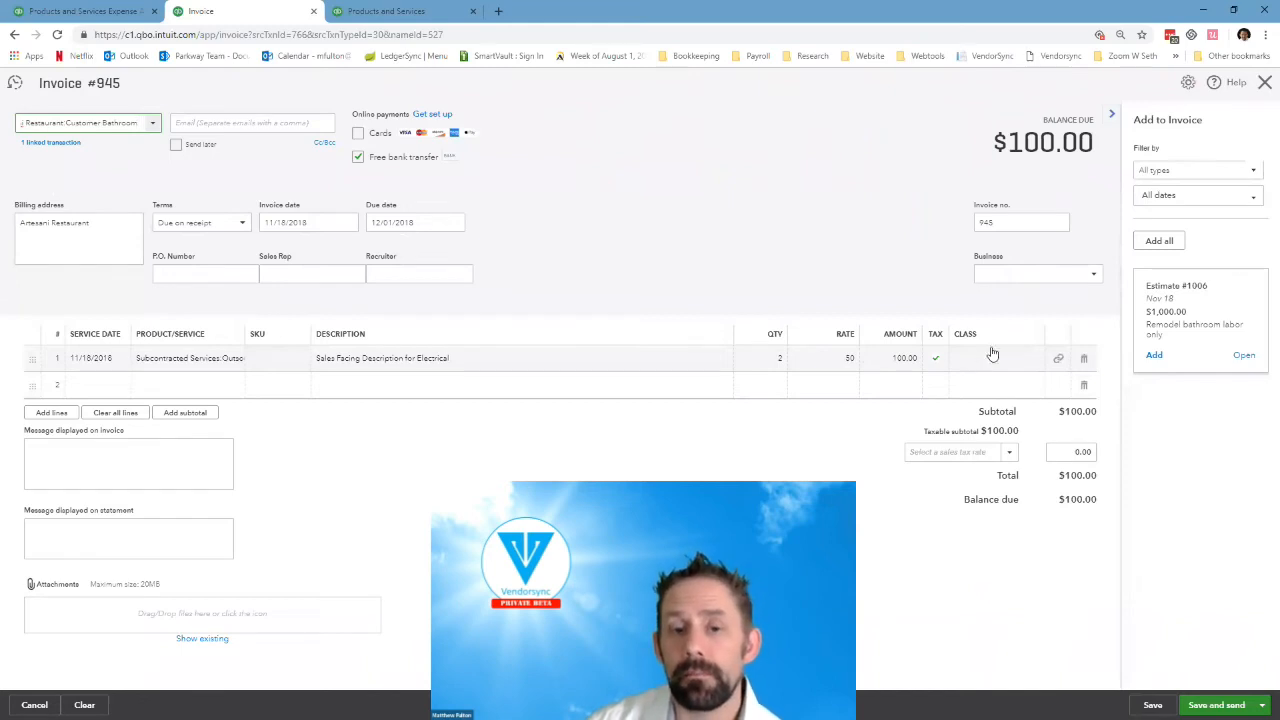
pyautogui.click(1265, 83)
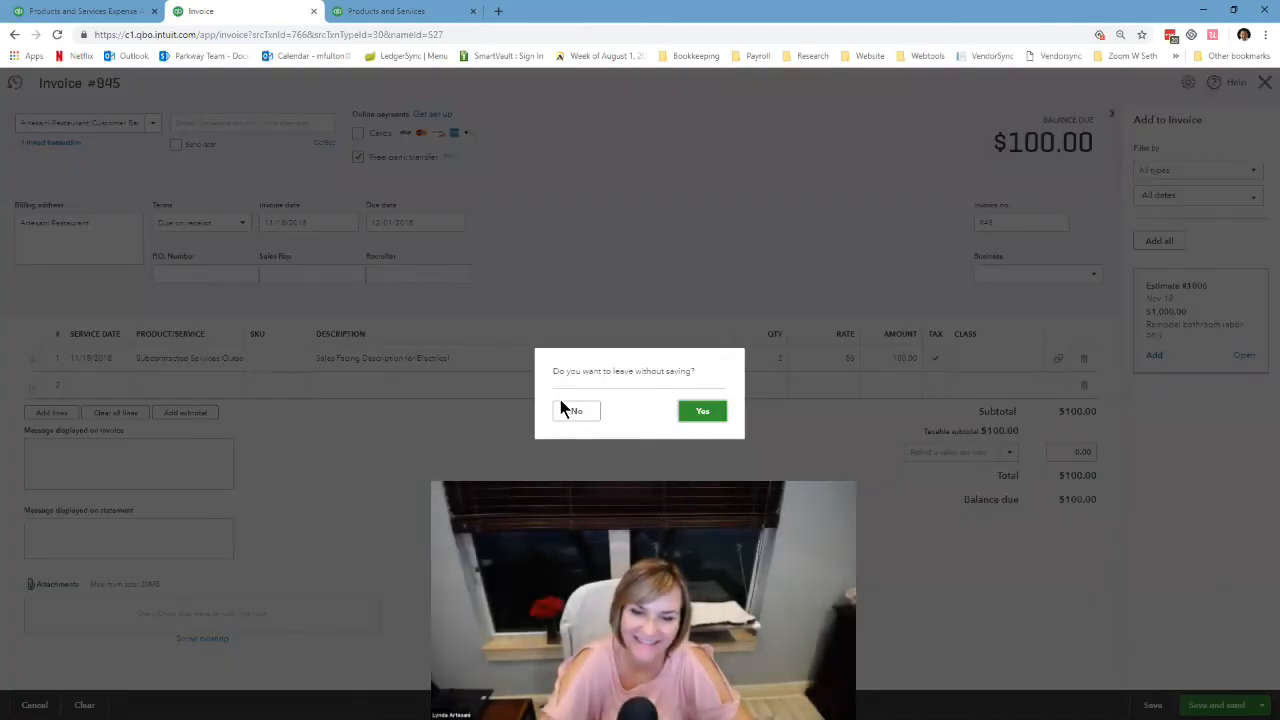
pyautogui.click(702, 411)
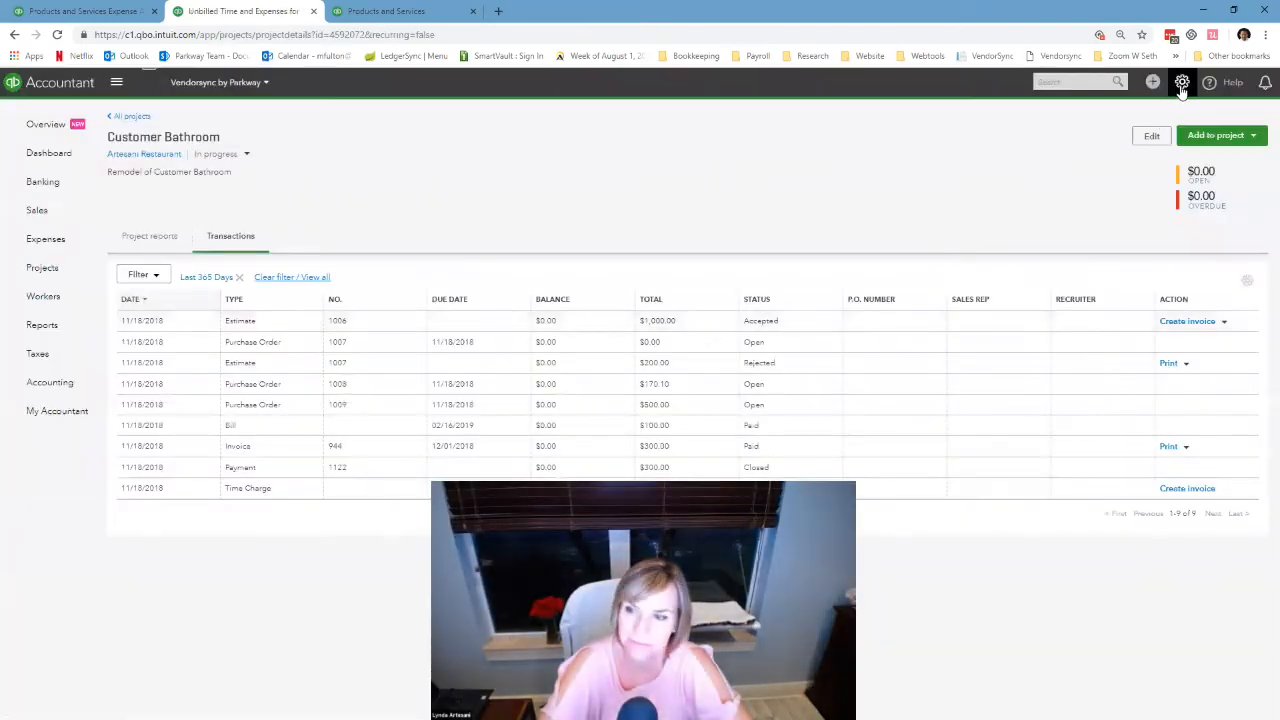
# Open the bills and expenses section of the account settings for editing and set the default markup rate to 35%.
pyautogui.click(1181, 87)
pyautogui.click(770, 173)
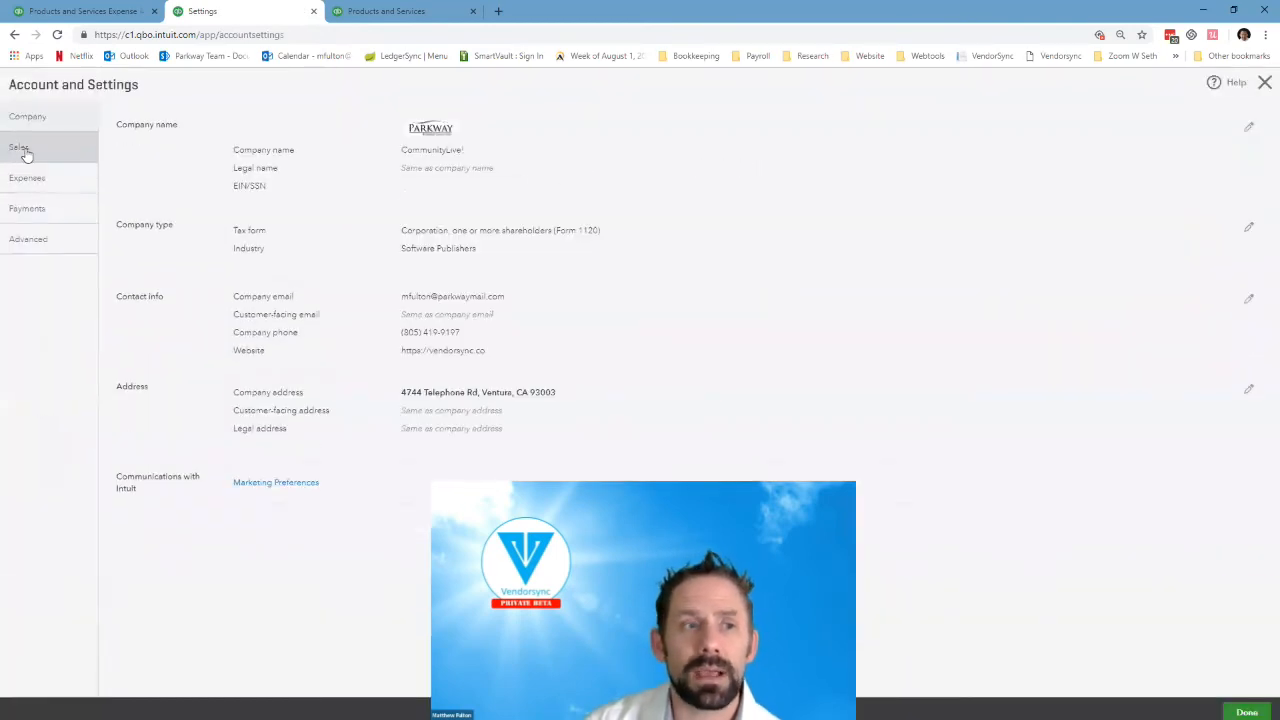
pyautogui.click(24, 177)
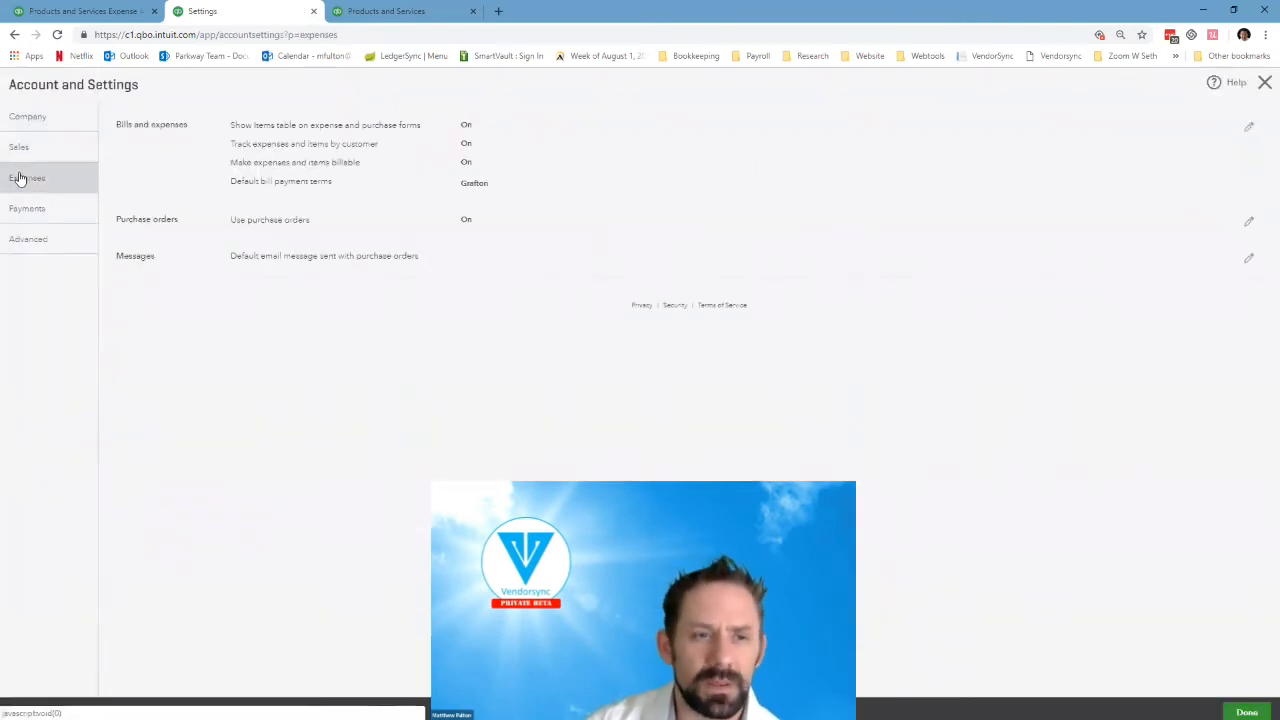
pyautogui.click(1249, 127)
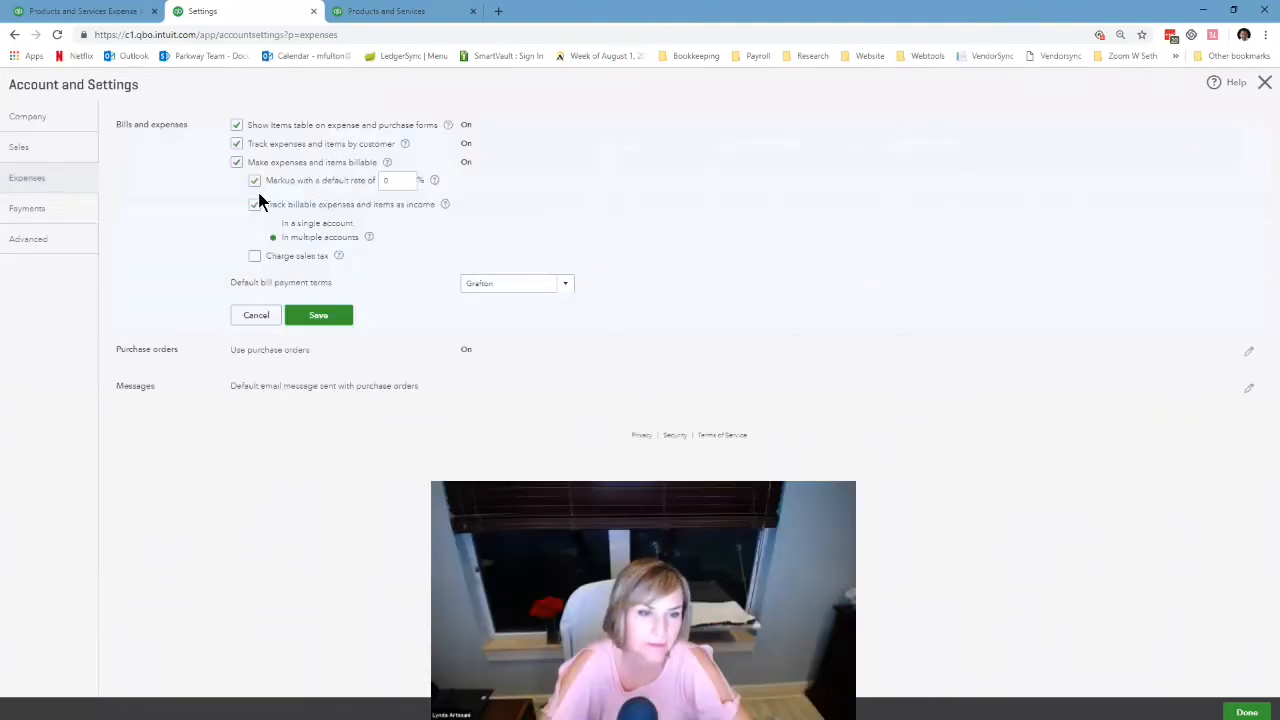
pyautogui.doubleClick(386, 181)
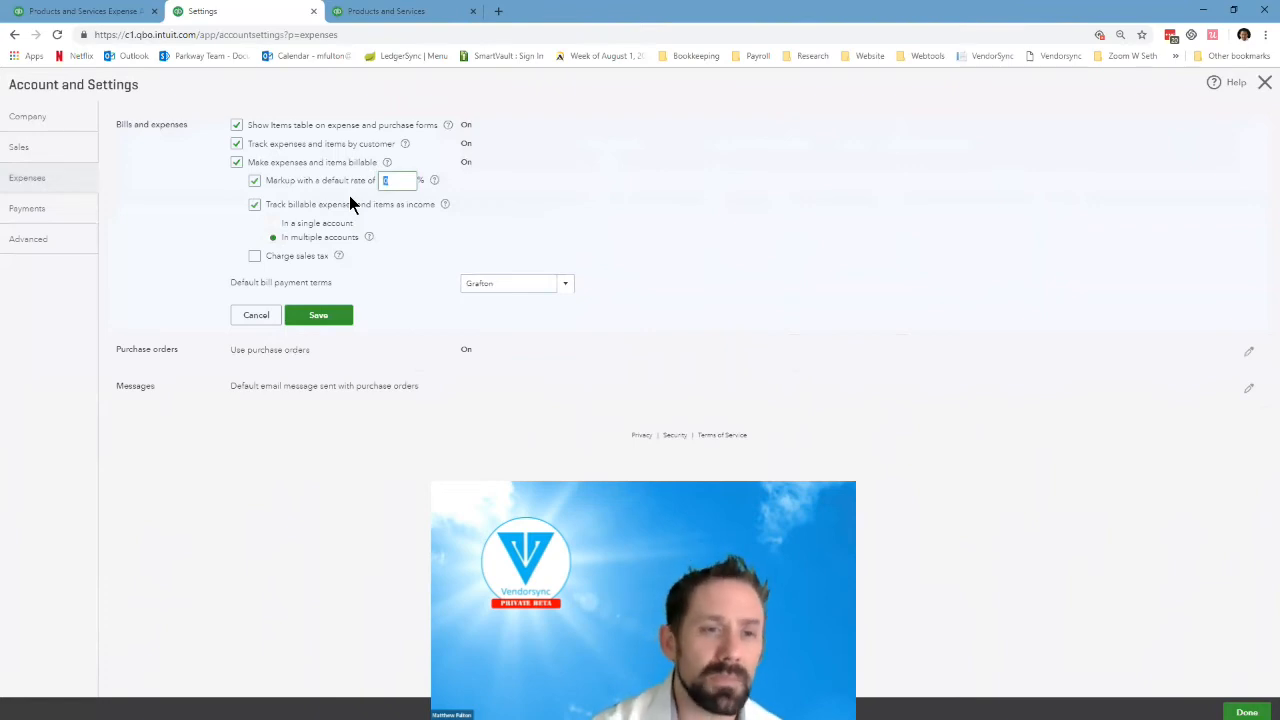
pyautogui.write('35')
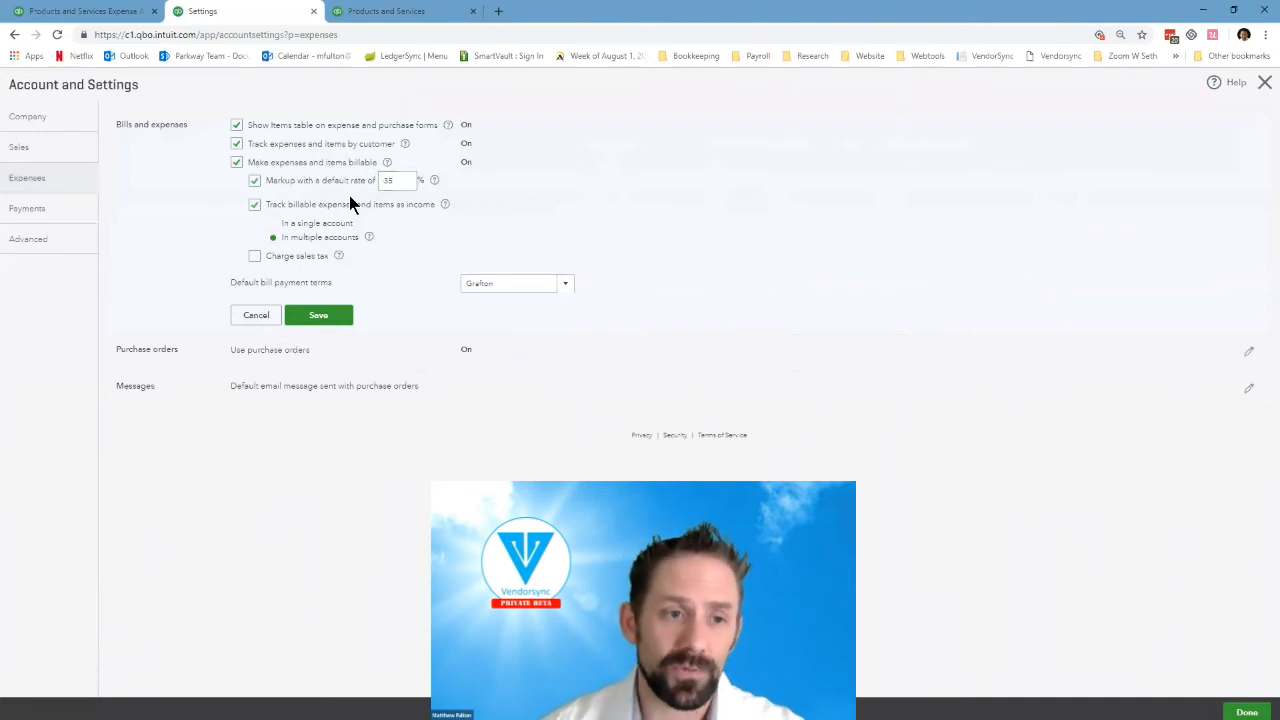
# Set the default bill payment terms to Due on receipt and the default markup rate to 50%, and save the expense settings.
pyautogui.click(569, 287)
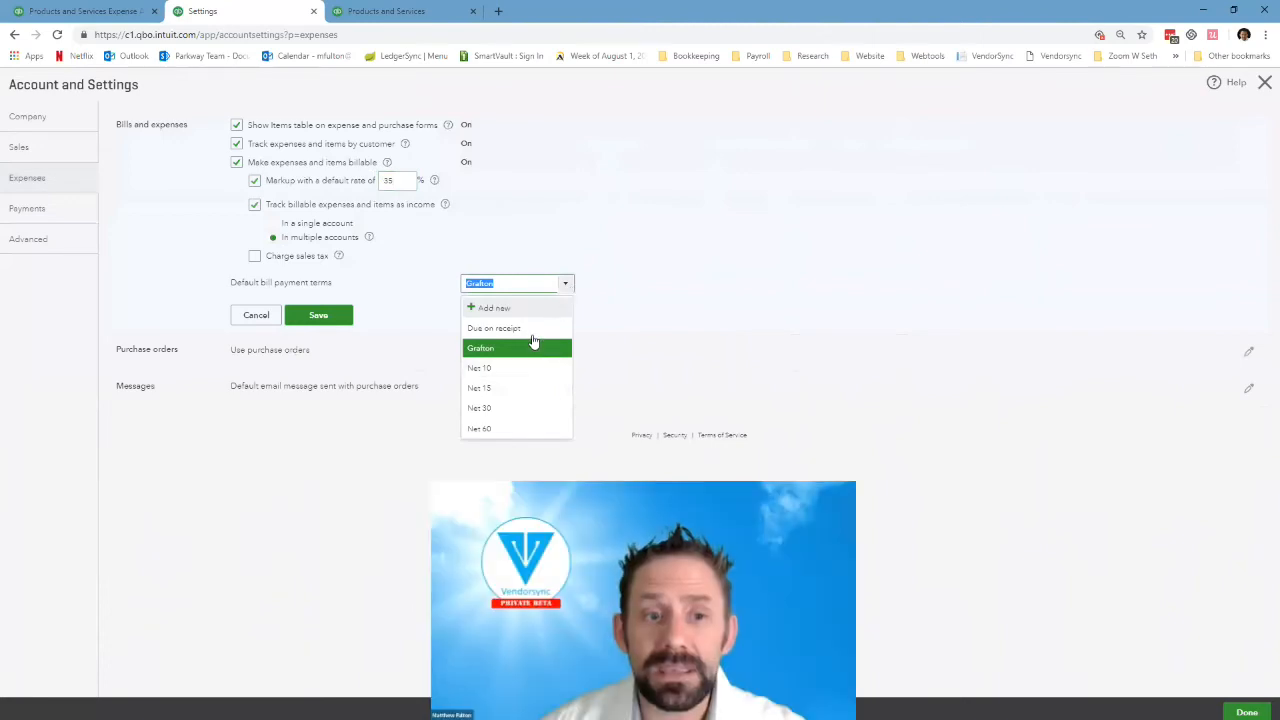
pyautogui.click(531, 330)
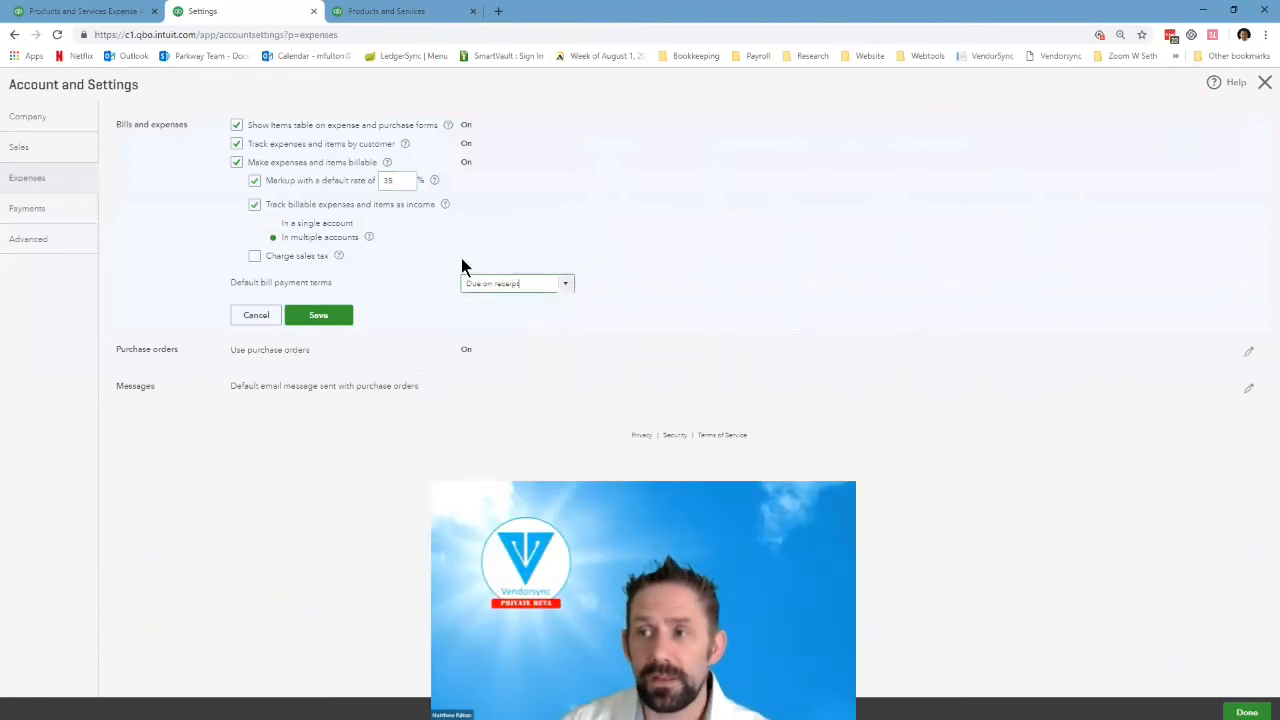
pyautogui.moveTo(399, 182); pyautogui.dragTo(258, 181)
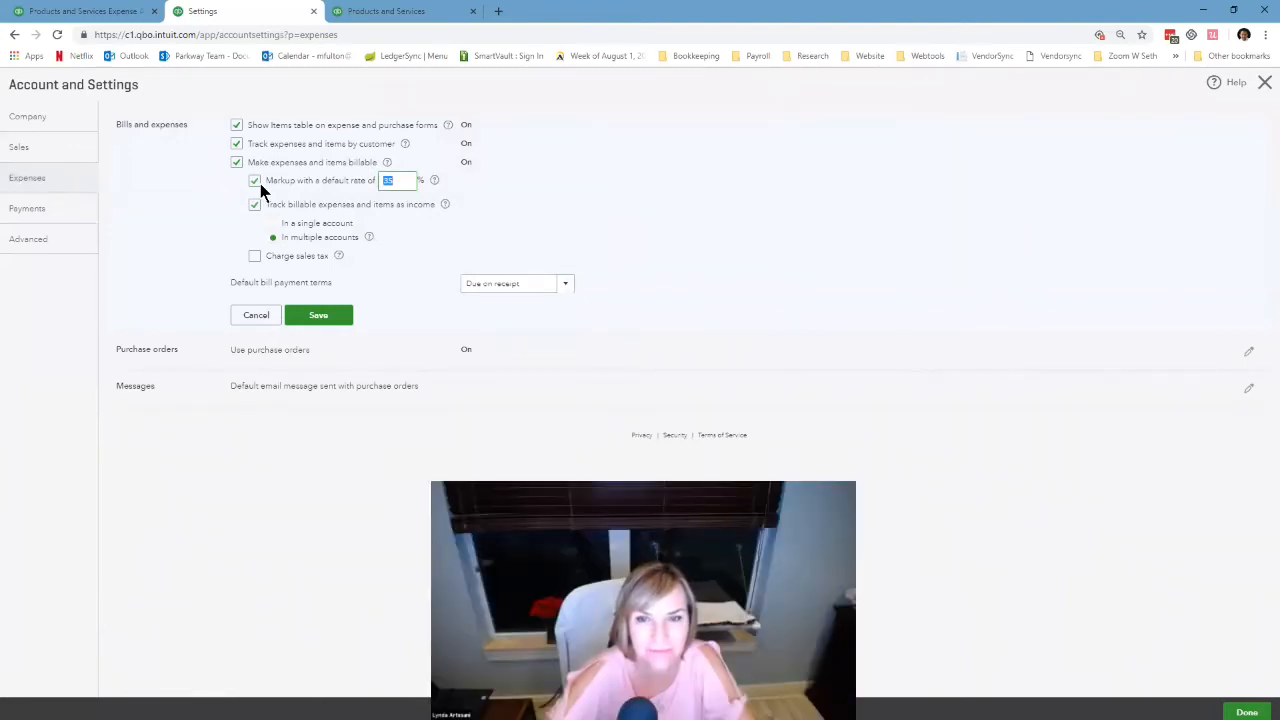
pyautogui.write('50')
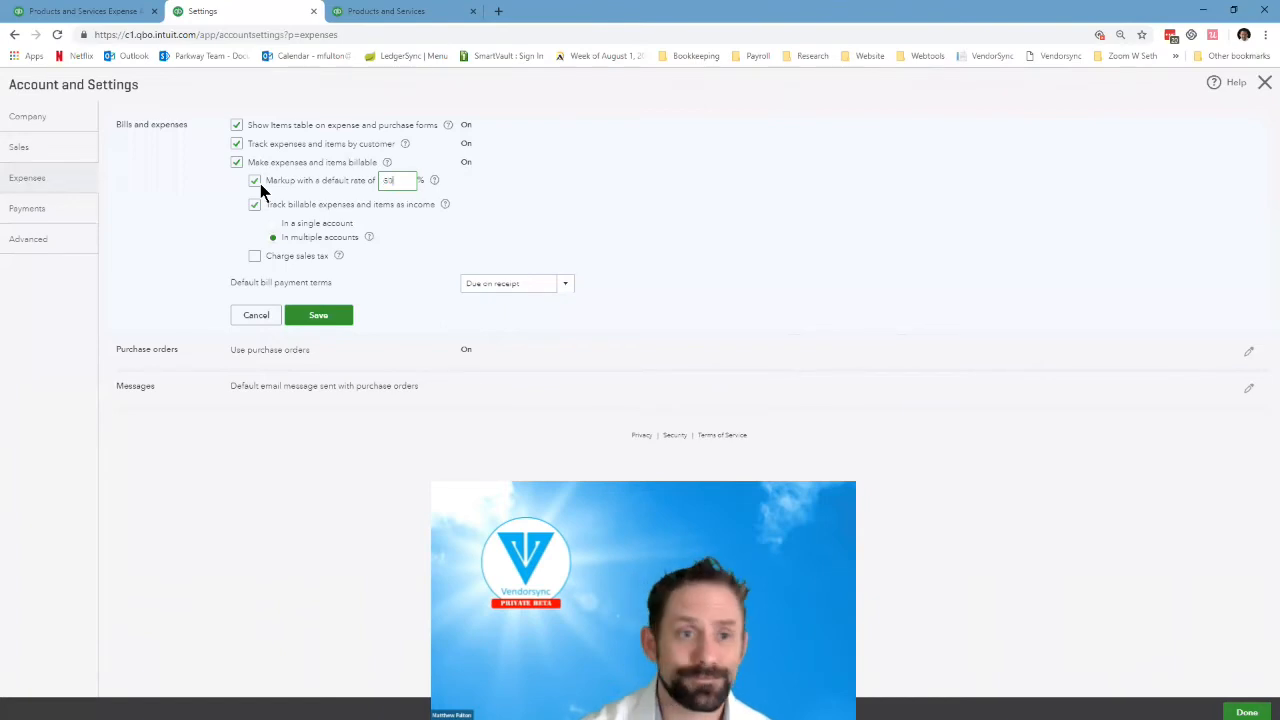
pyautogui.click(318, 315)
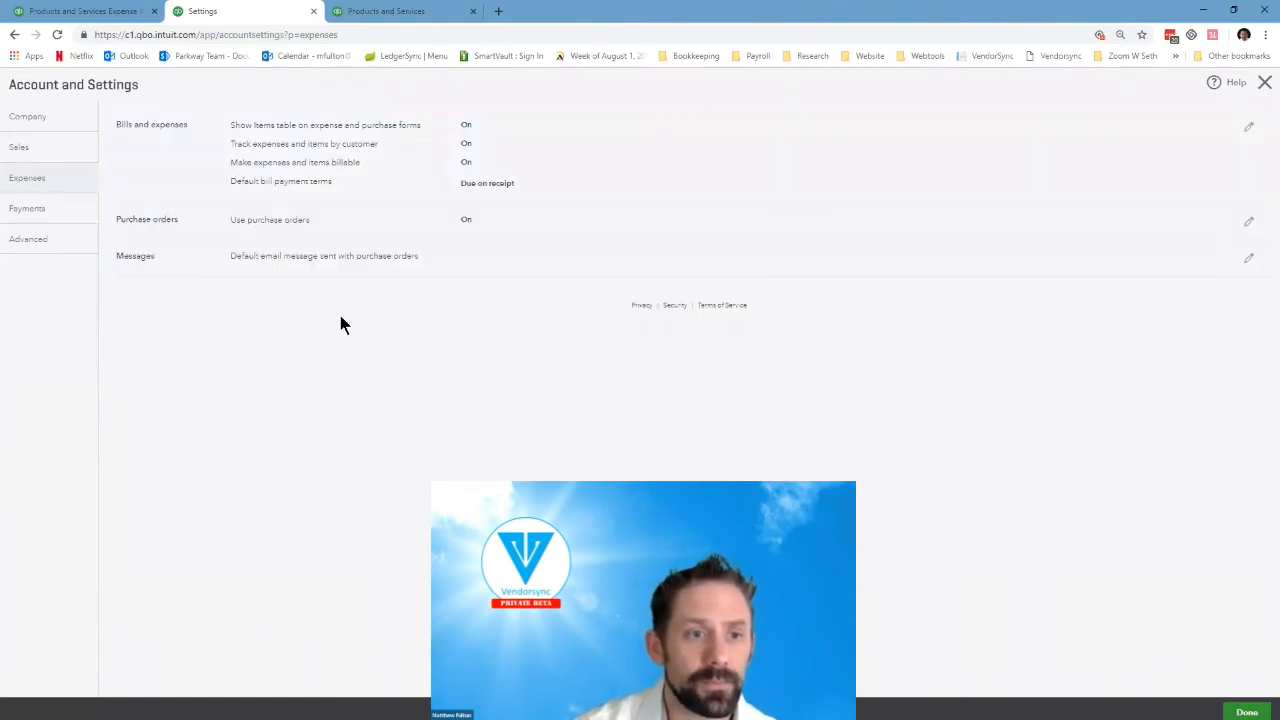
# Check the sales section of the account settings and close the settings.
pyautogui.click(19, 148)
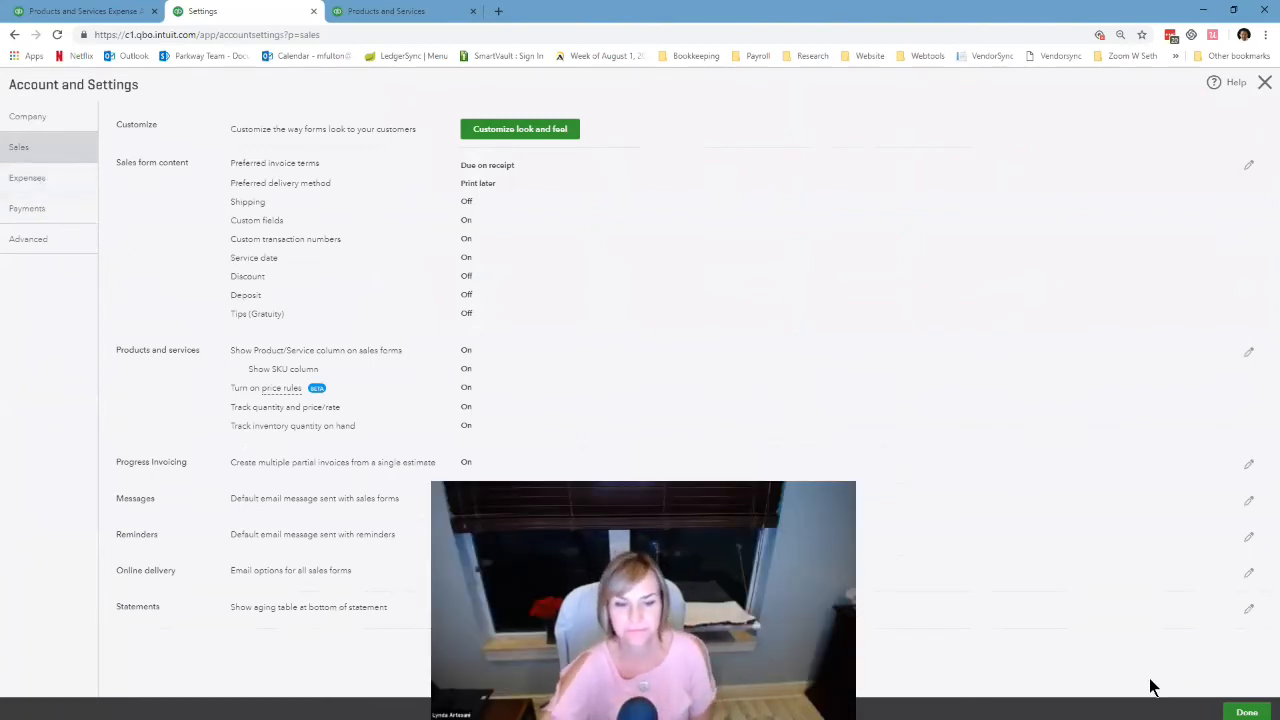
pyautogui.click(1247, 712)
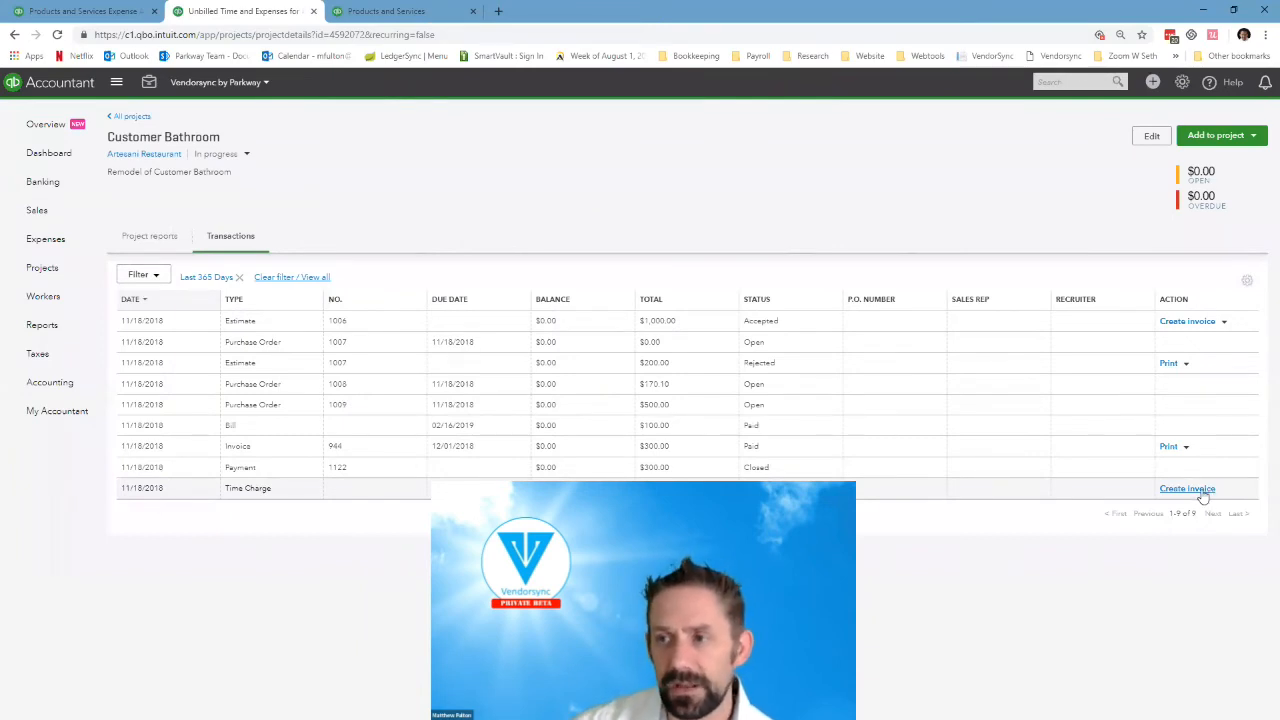
# Create an invoice from the Customer Bathroom project's time charge, set the service line's rate to 75, and save and close it.
pyautogui.click(1205, 490)
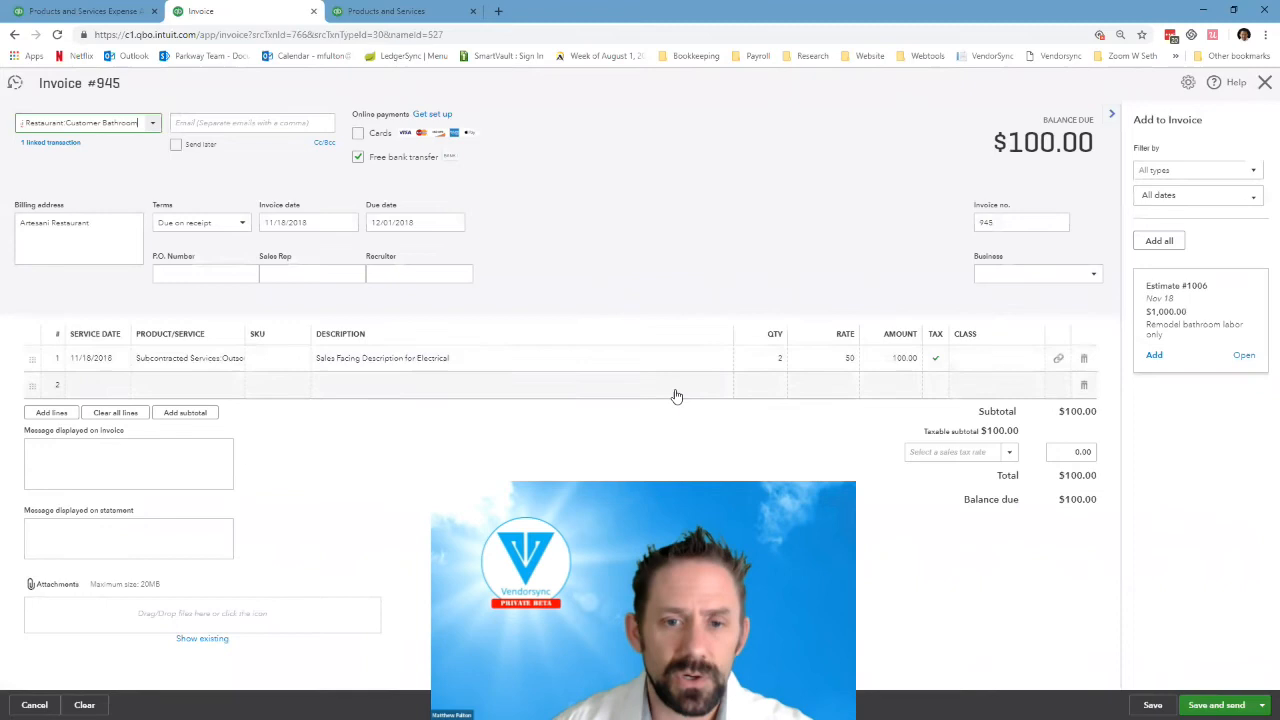
pyautogui.click(851, 360)
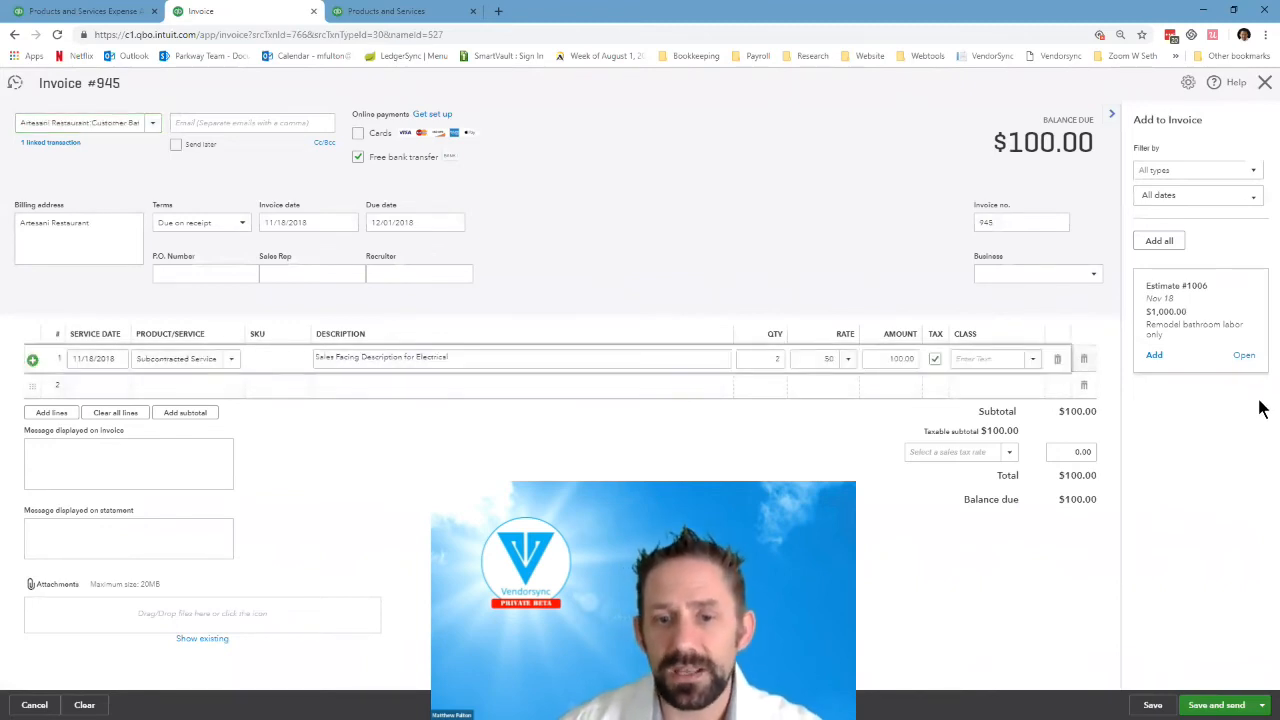
pyautogui.doubleClick(845, 362)
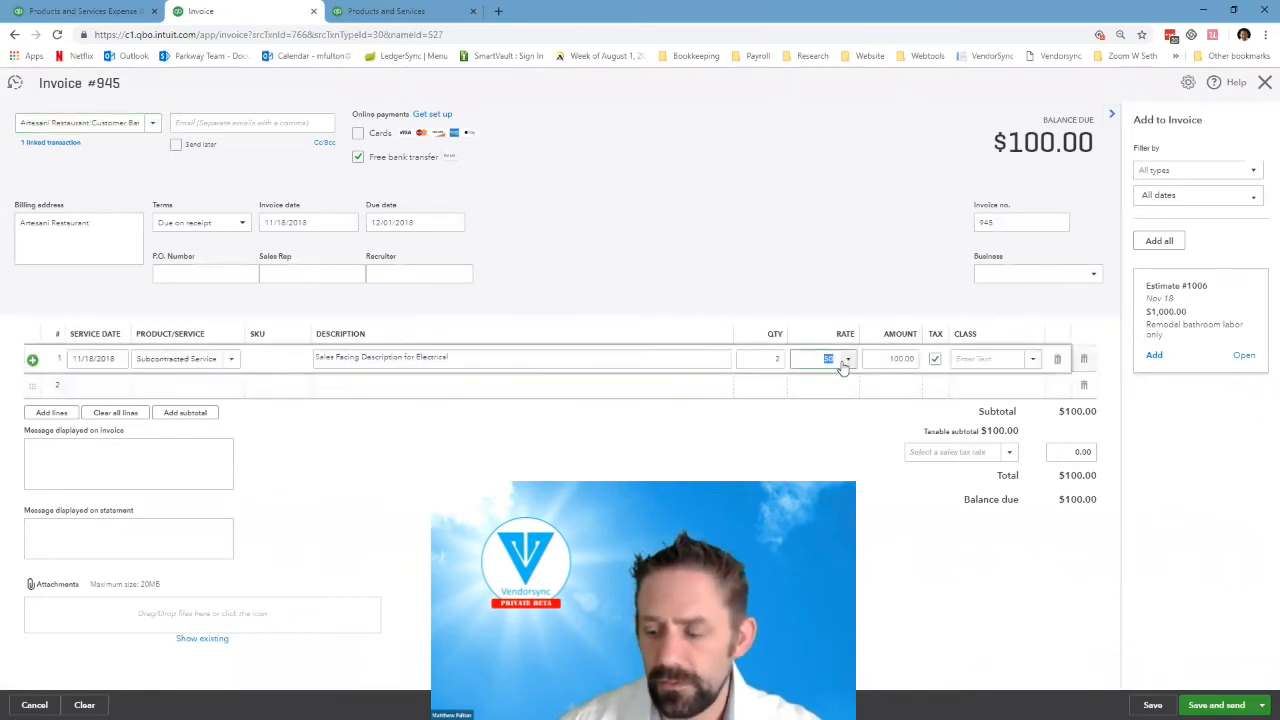
pyautogui.write('75')
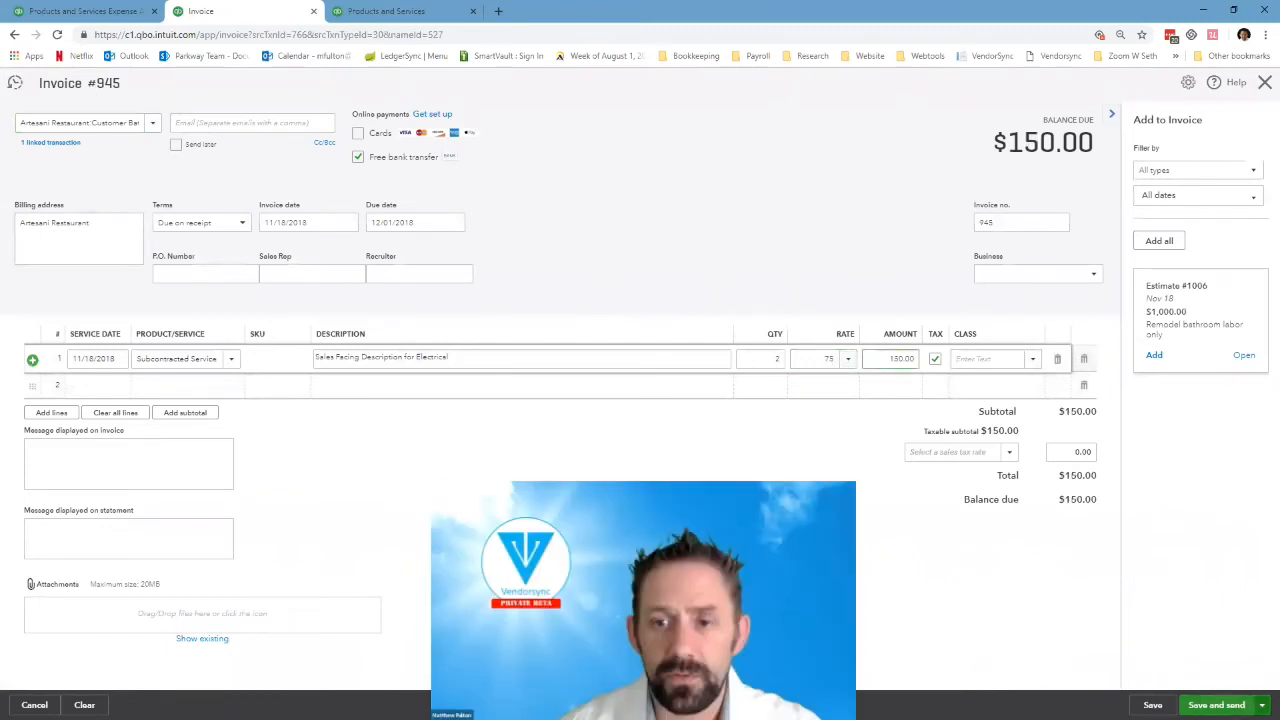
pyautogui.click(1262, 705)
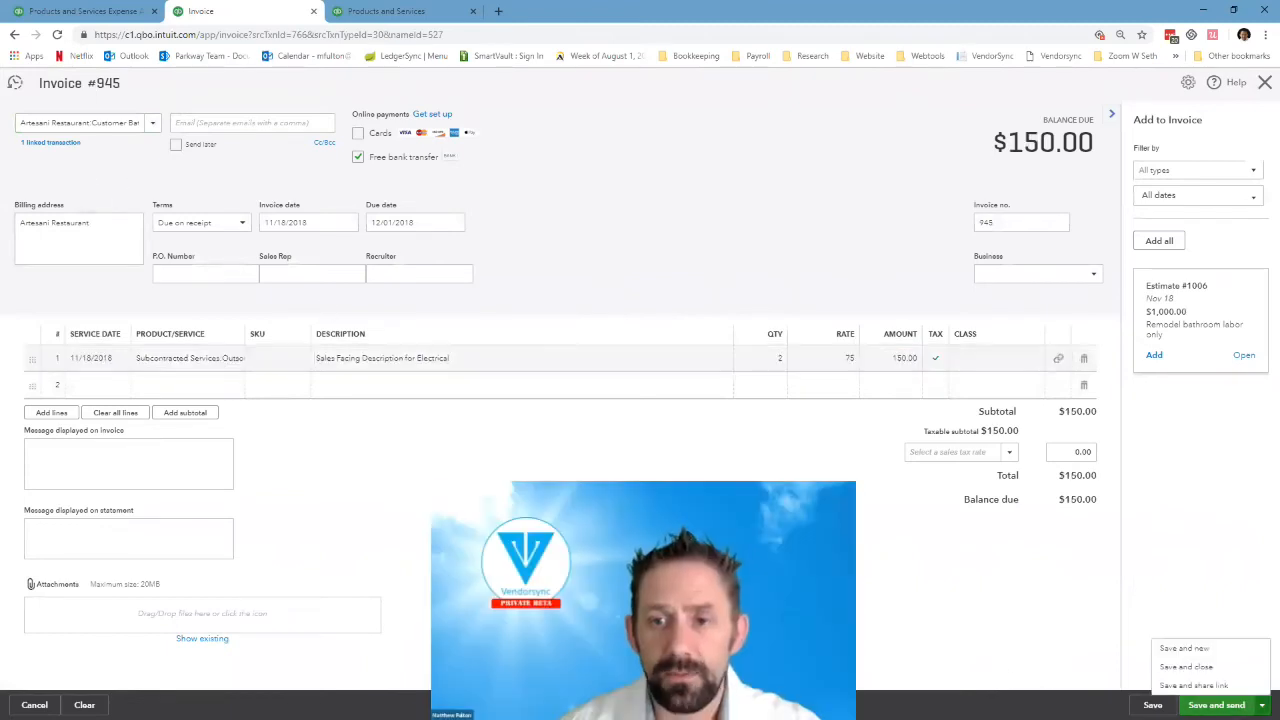
pyautogui.click(1190, 668)
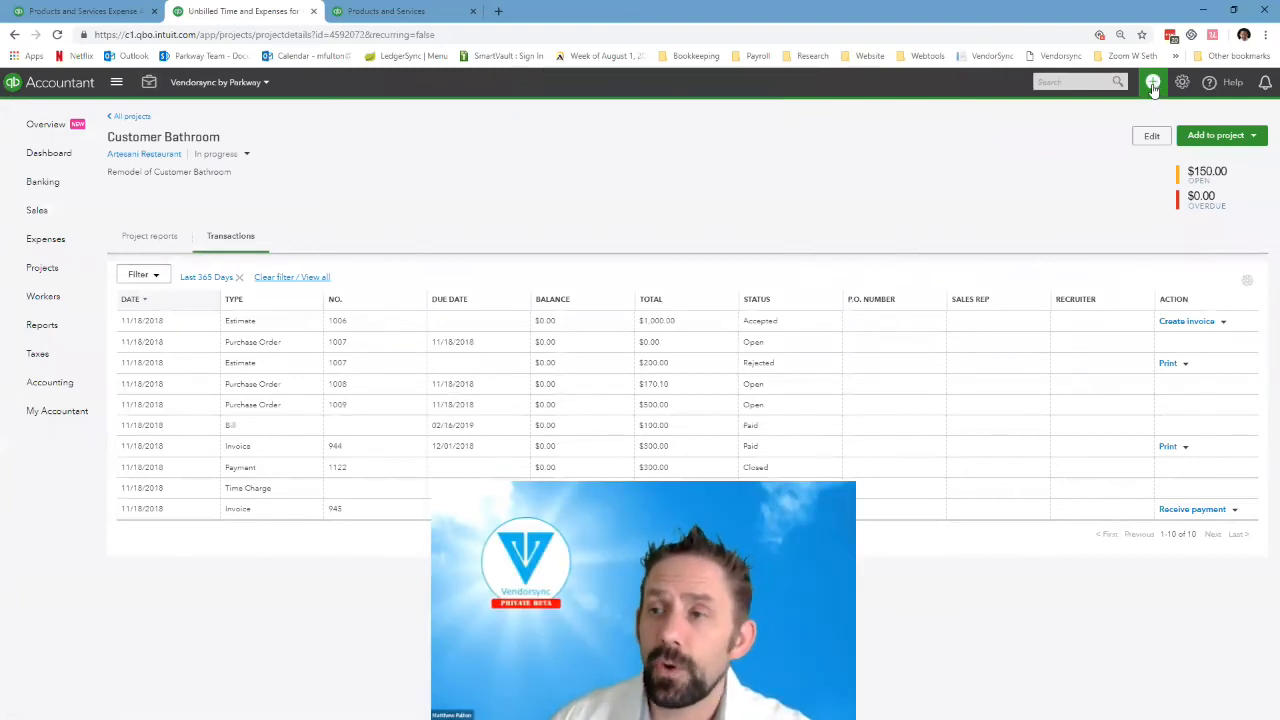
# Start a new bill with Ace Hardware as the vendor.
pyautogui.click(1153, 84)
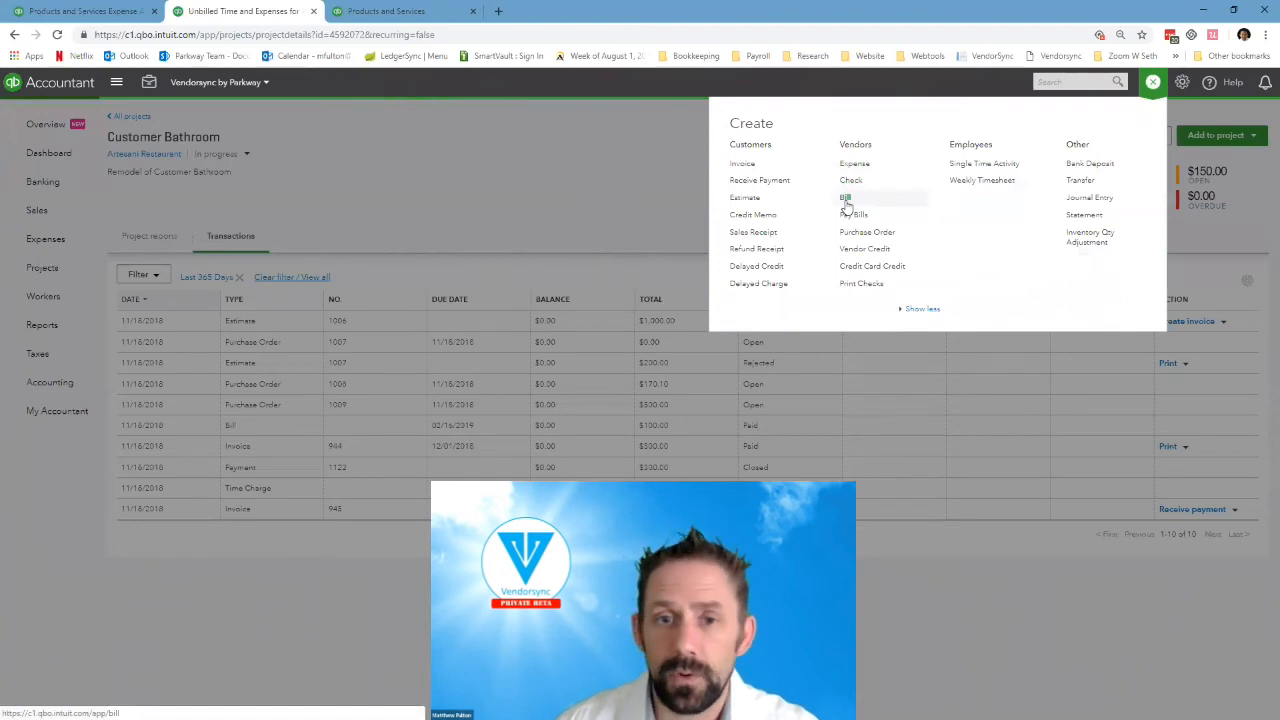
pyautogui.click(846, 199)
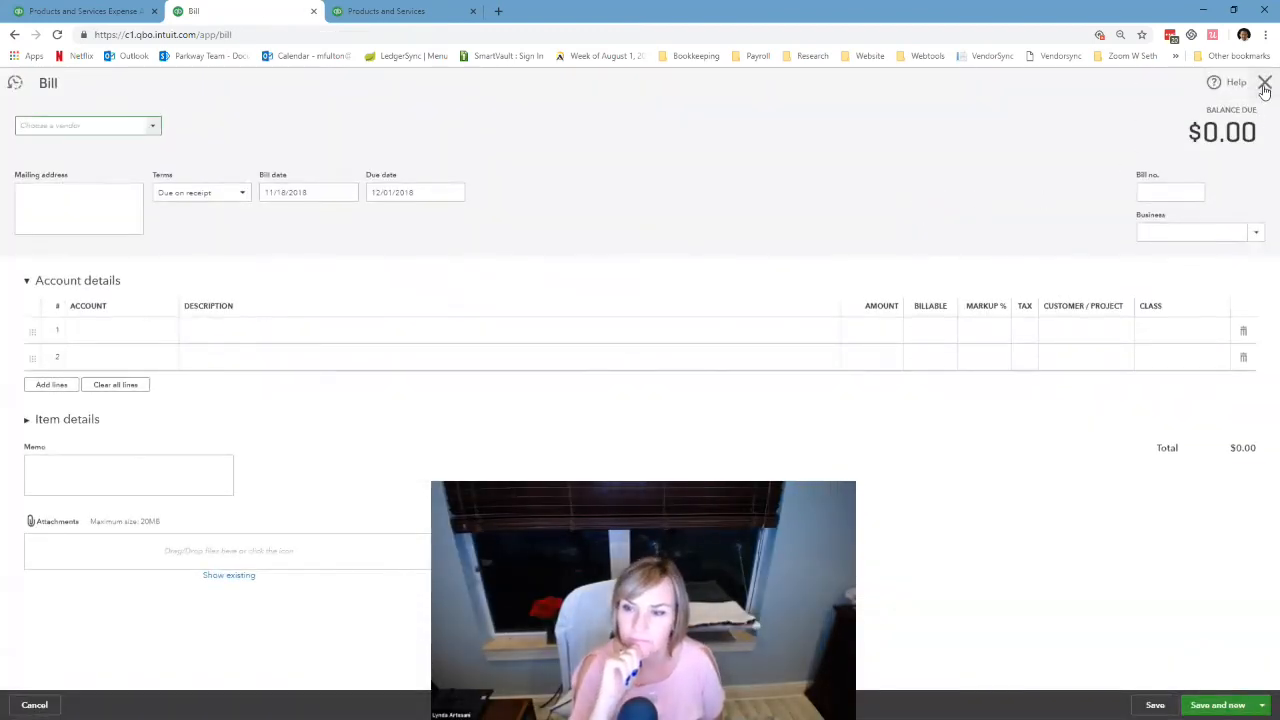
pyautogui.write('Ace Hardware')
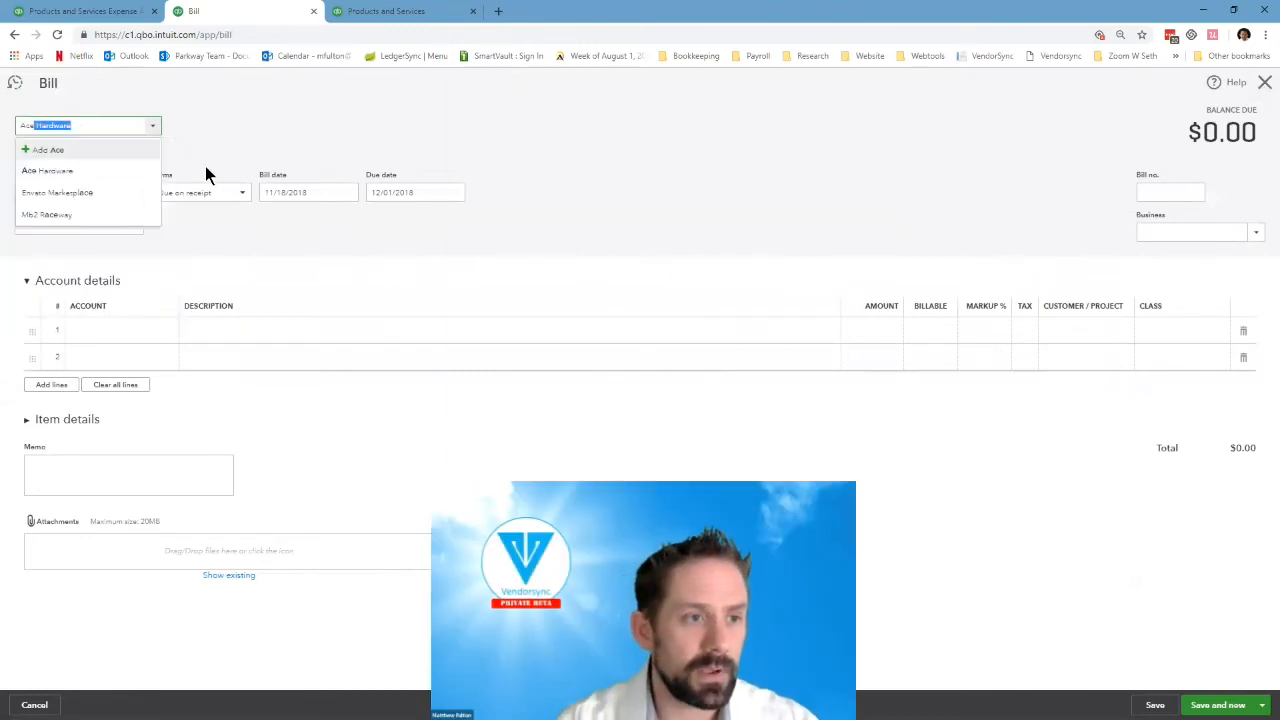
pyautogui.press('Tab')
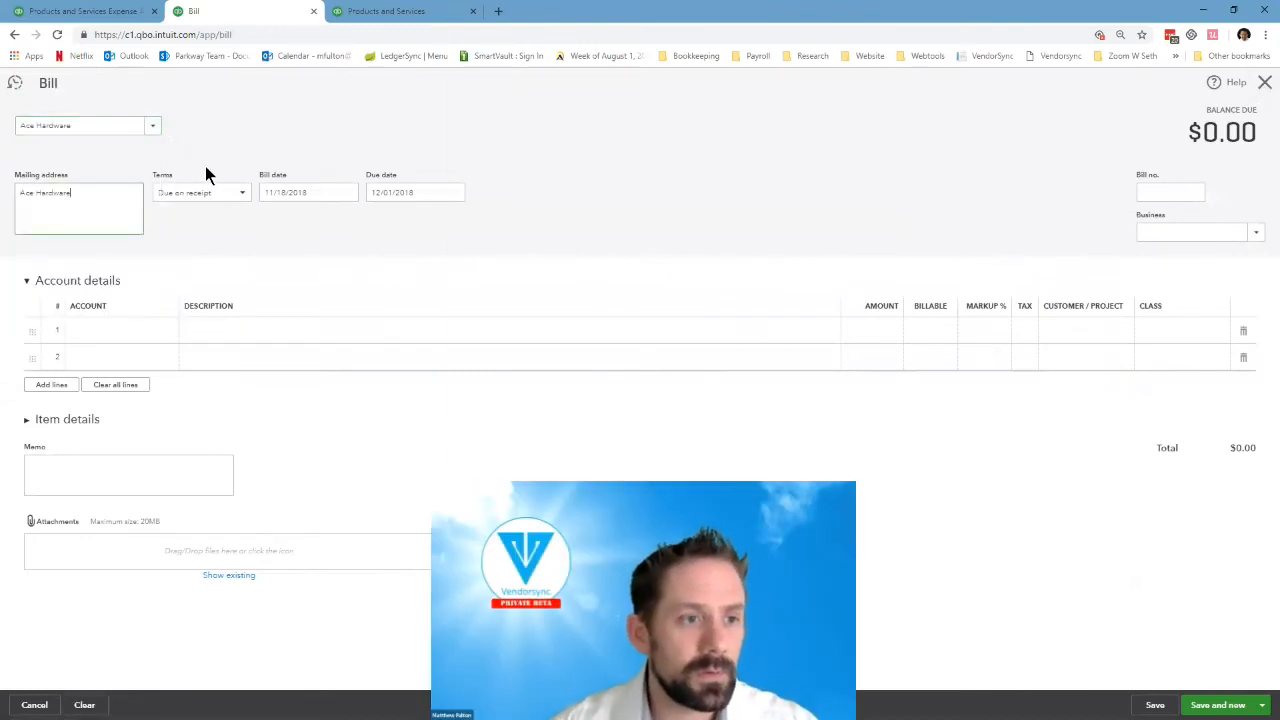
# Enter a first account line on the bill for Materials with an amount of 25.00.
pyautogui.click(148, 338)
pyautogui.write('Materials')
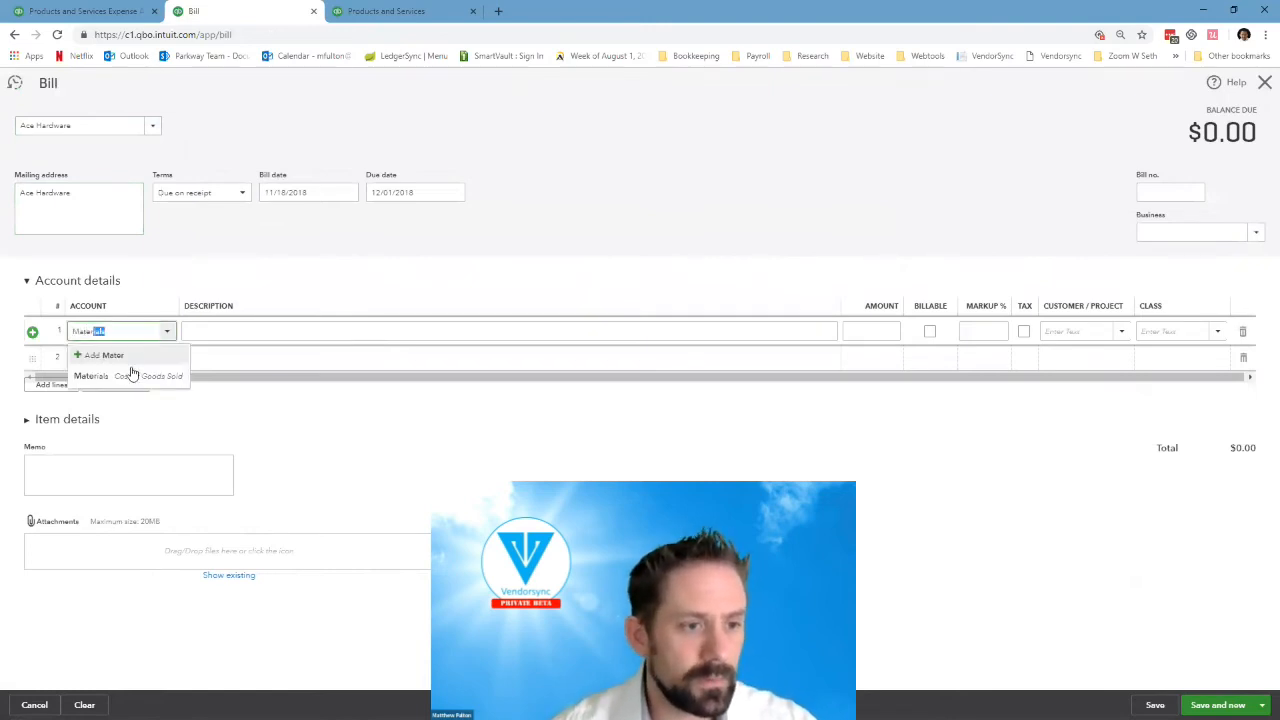
pyautogui.click(129, 375)
pyautogui.click(205, 338)
pyautogui.press('Tab')
pyautogui.write('25.00')
pyautogui.press('Tab')
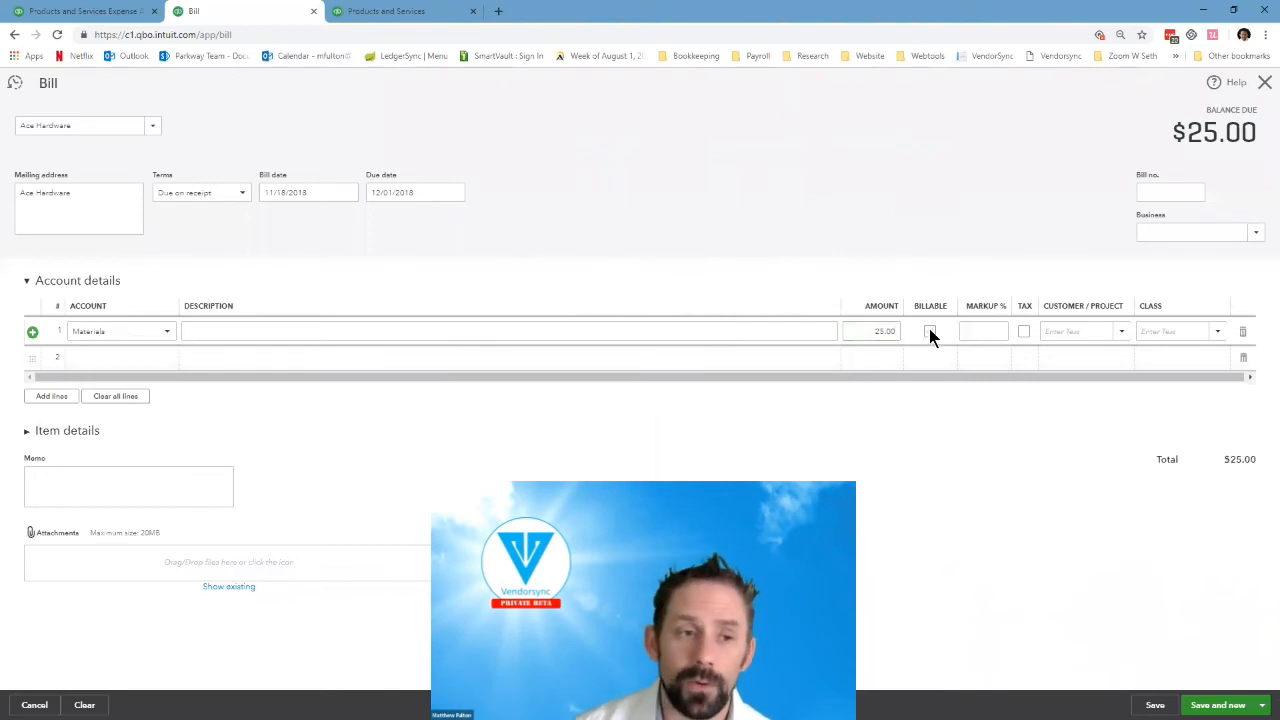
# Mark the Materials line as billable and taxable, assign it to the Customer Bathroom project, and try to save the bill.
pyautogui.click(929, 330)
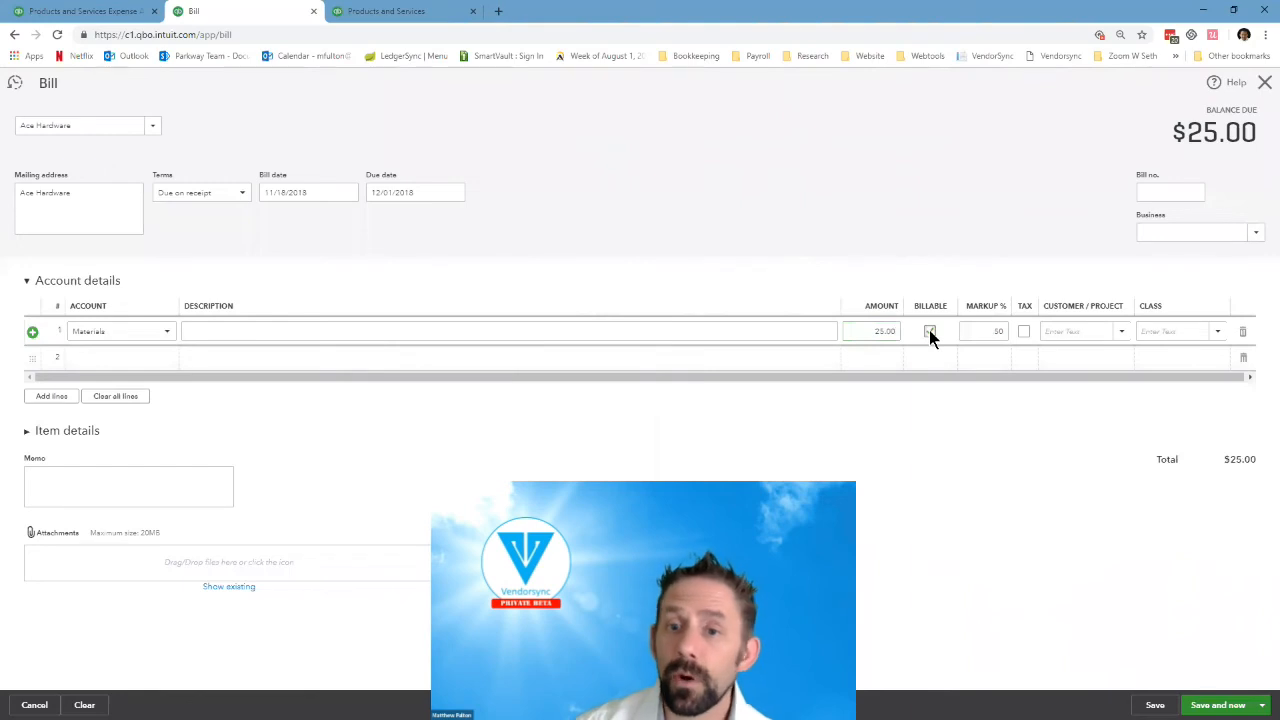
pyautogui.click(1023, 331)
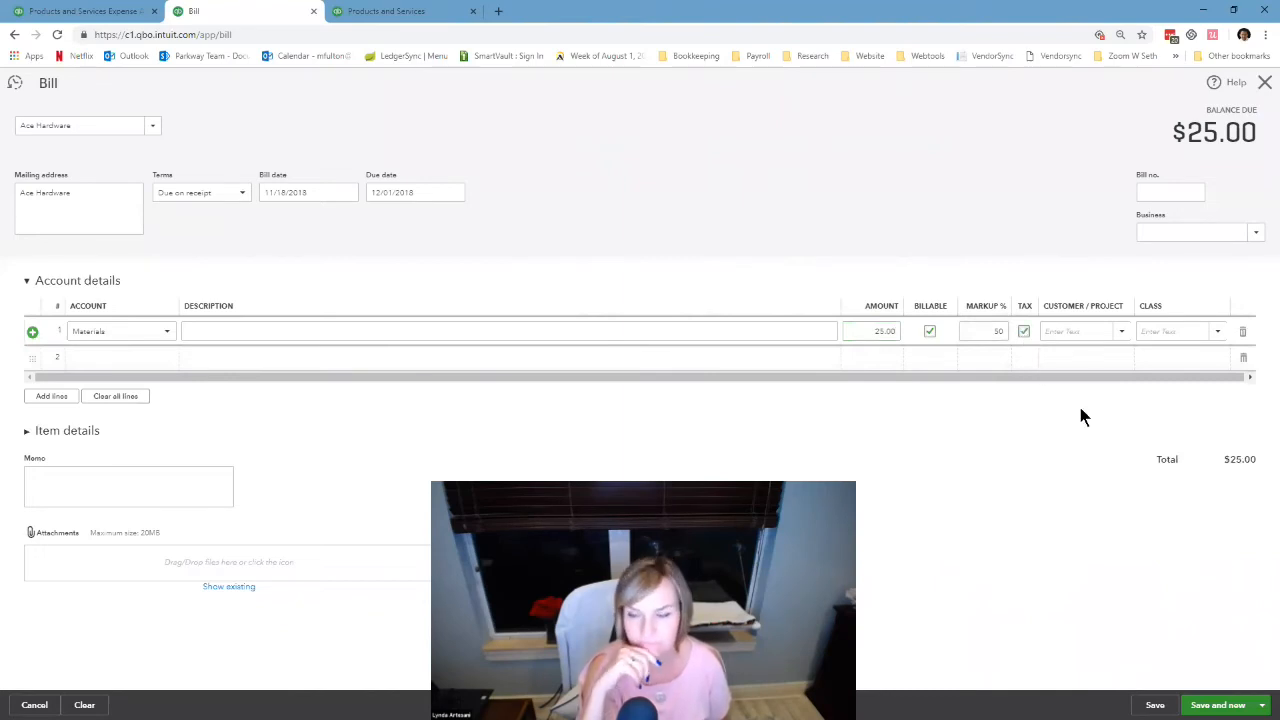
pyautogui.click(1064, 340)
pyautogui.write('Cus')
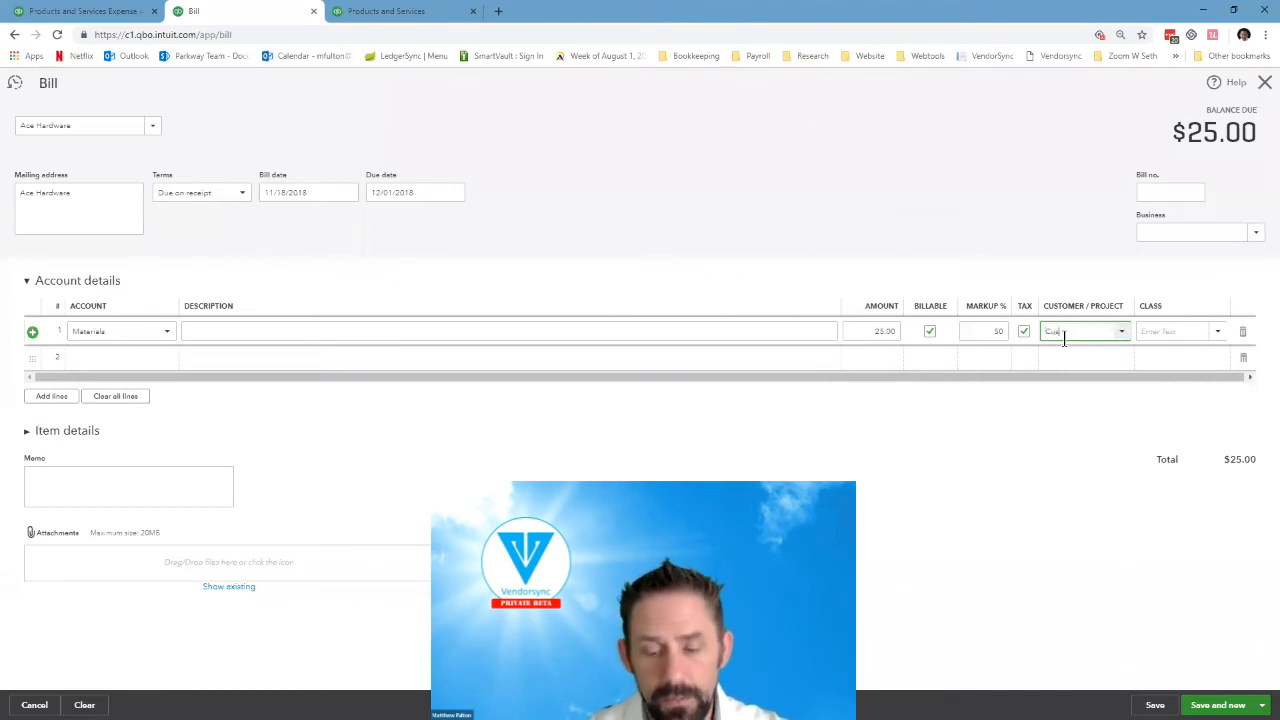
pyautogui.write('t')
pyautogui.click(1100, 376)
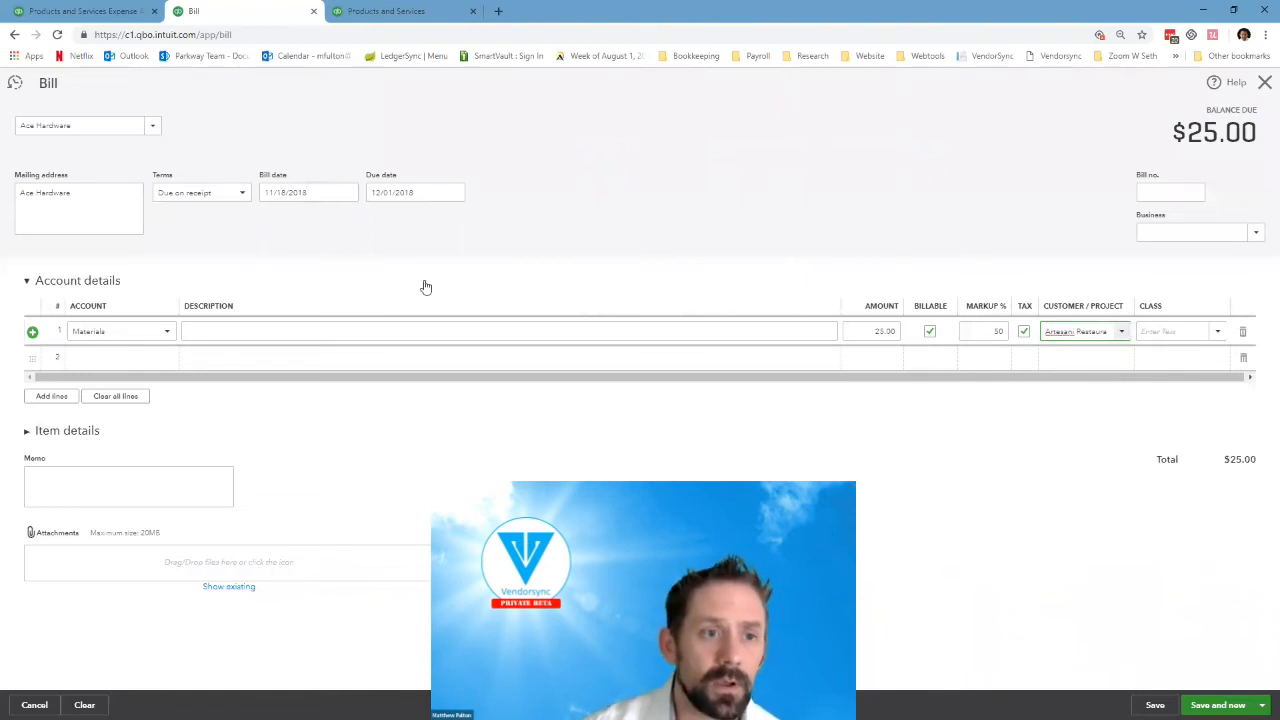
pyautogui.click(1215, 705)
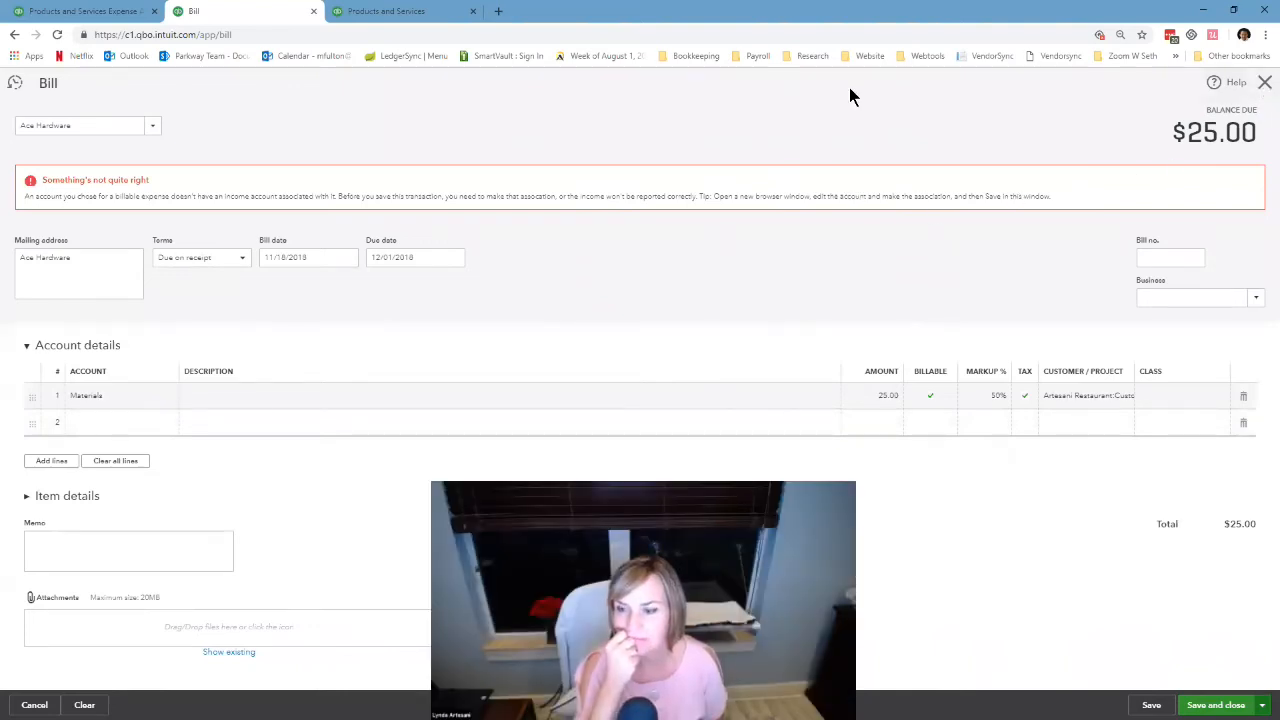
# Duplicate the bill's browser tab, close the blank bill in the copy, and open the products and services list there.
pyautogui.rightClick(256, 17)
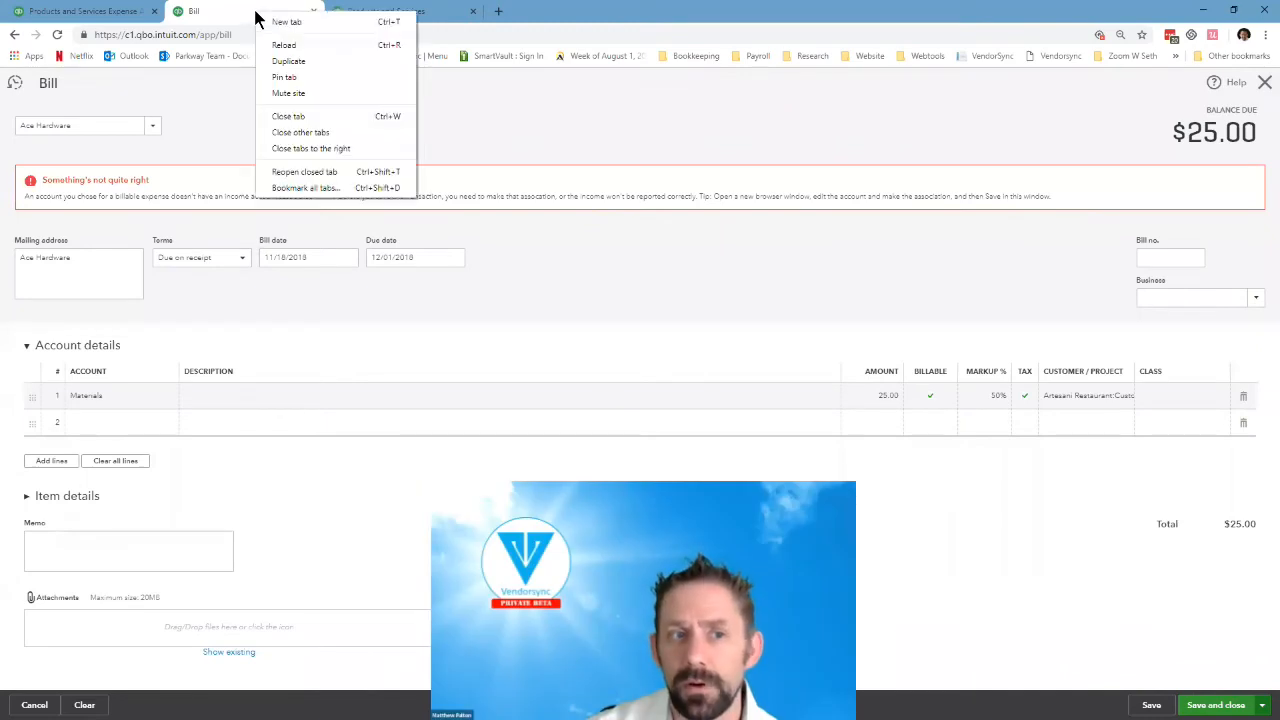
pyautogui.click(281, 61)
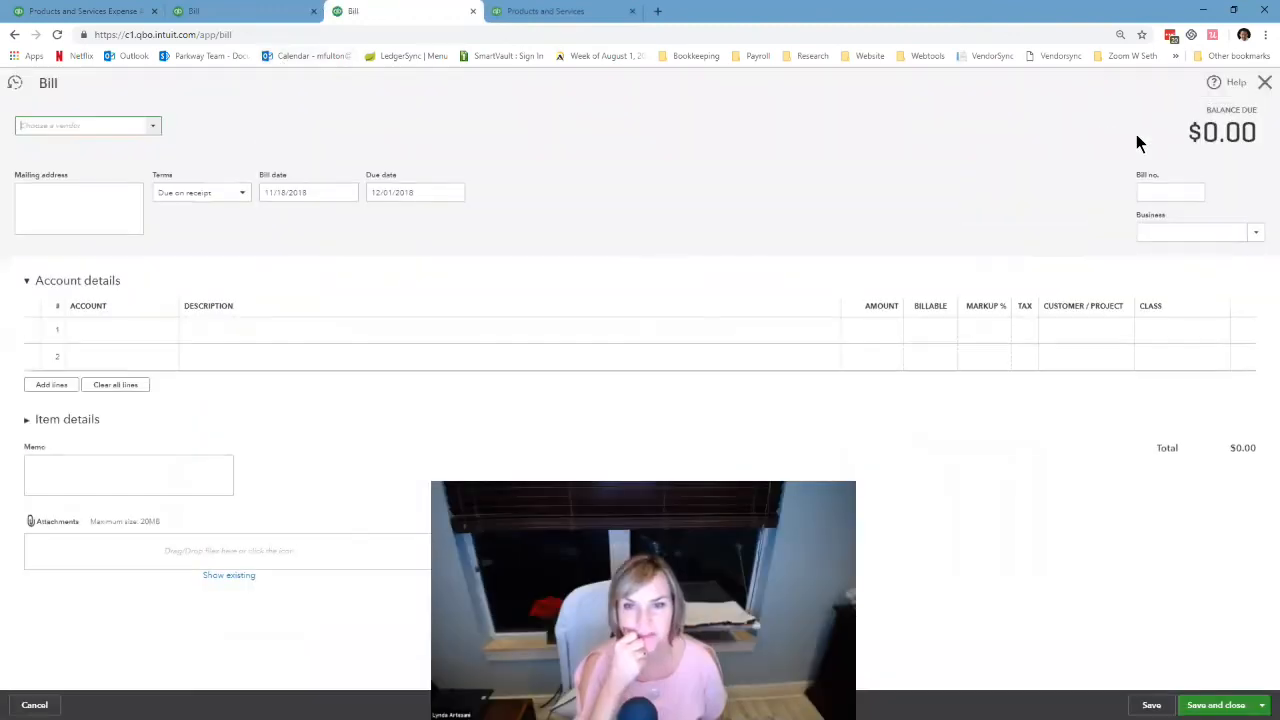
pyautogui.click(1264, 82)
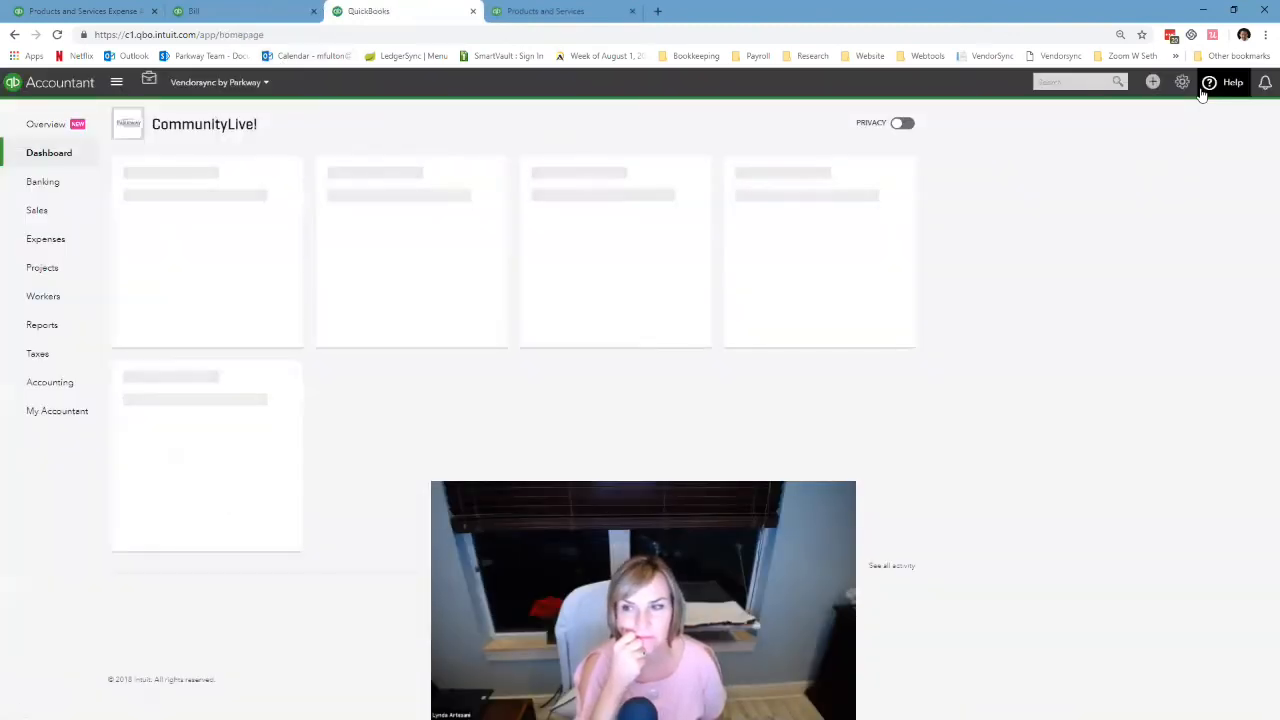
pyautogui.click(1183, 85)
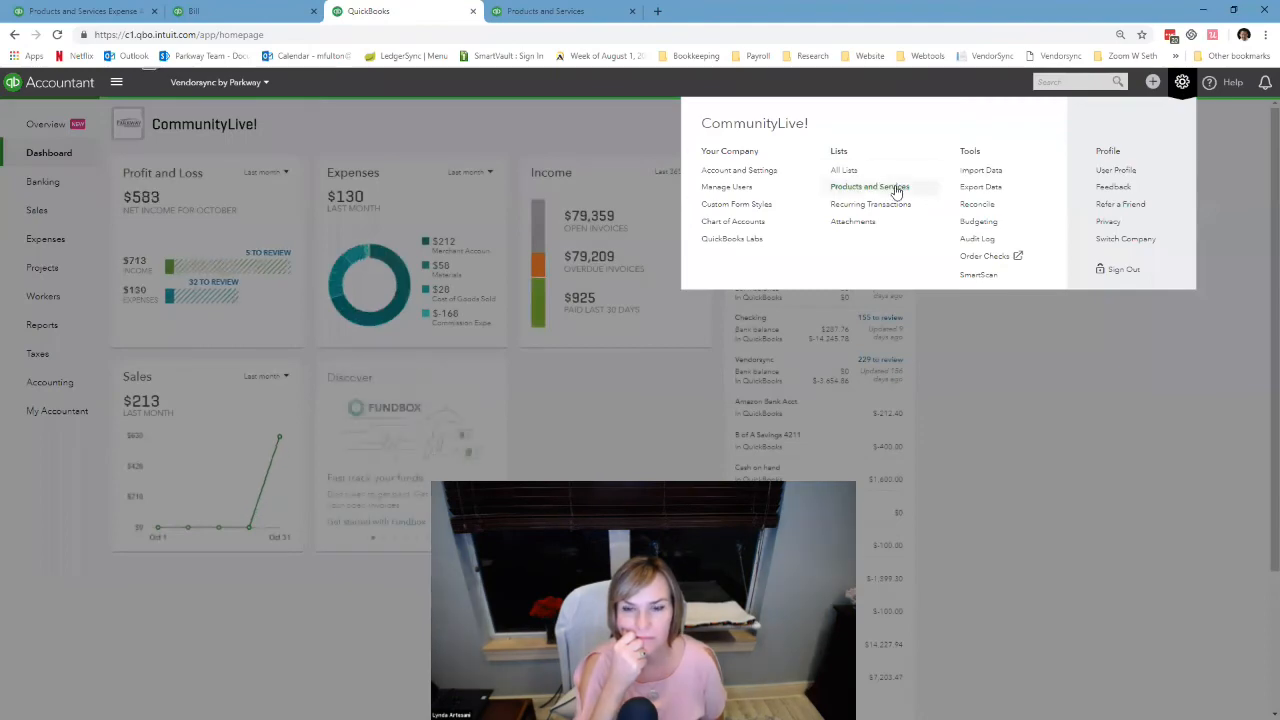
pyautogui.click(896, 190)
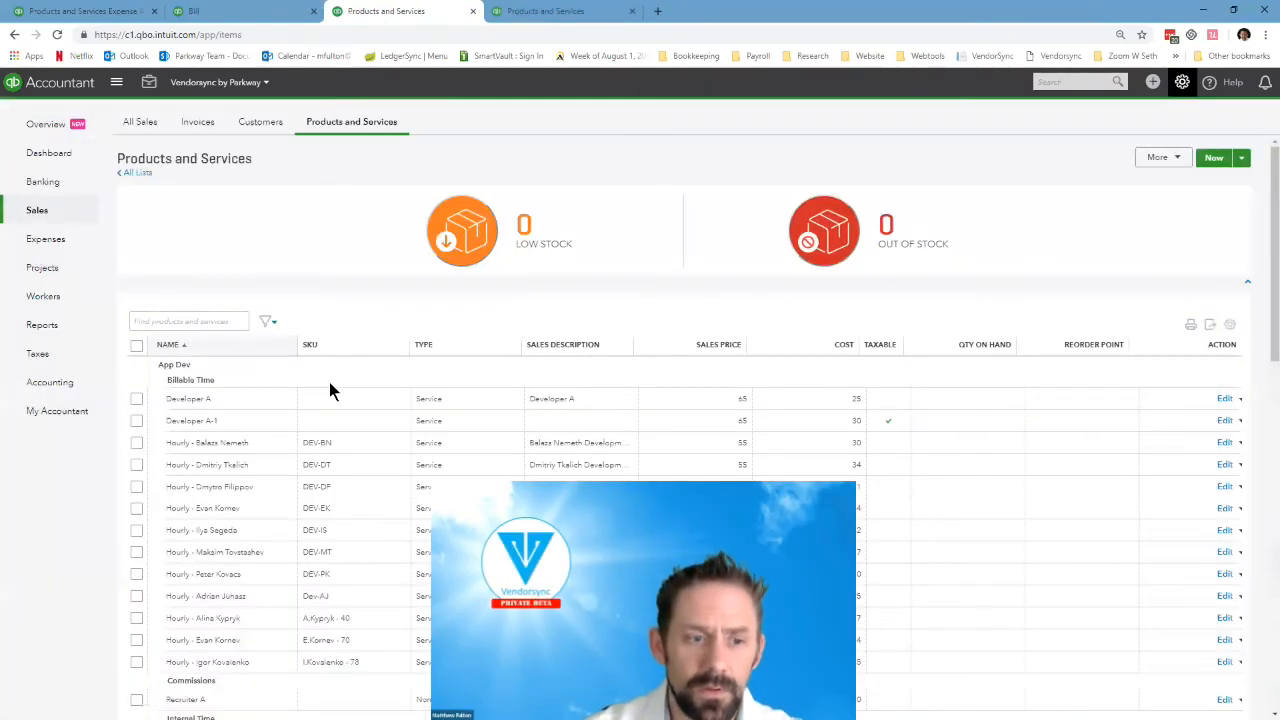
# Edit the Materials item under Subcontracted Services, set its preferred vendor to Ace Hardware, and save it.
pyautogui.scroll(-10, 333, 385)
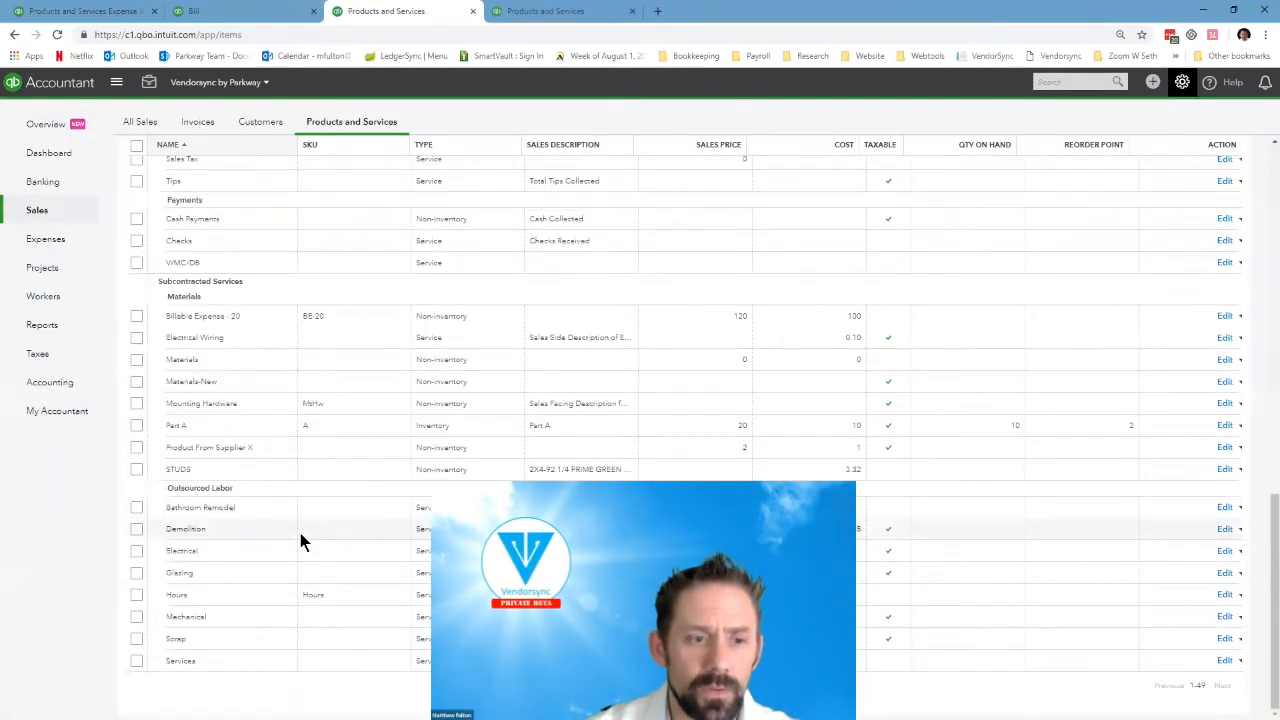
pyautogui.click(1223, 361)
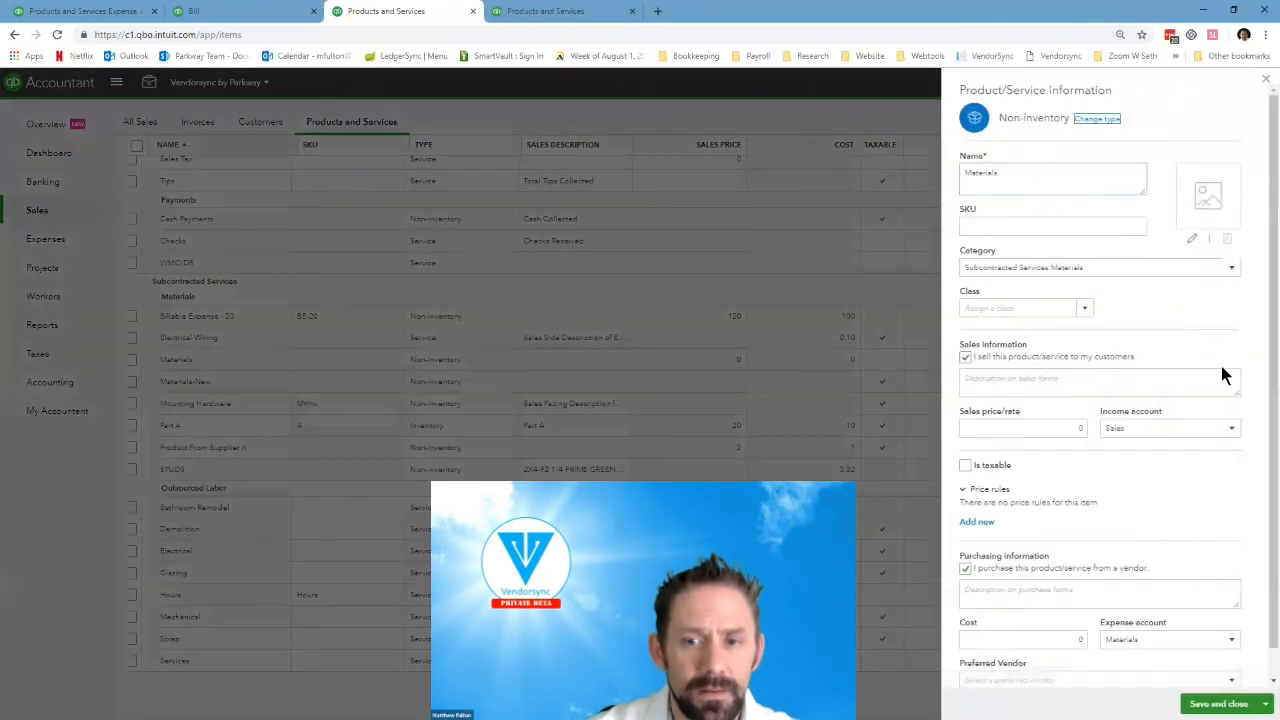
pyautogui.scroll(-2, 1150, 500)
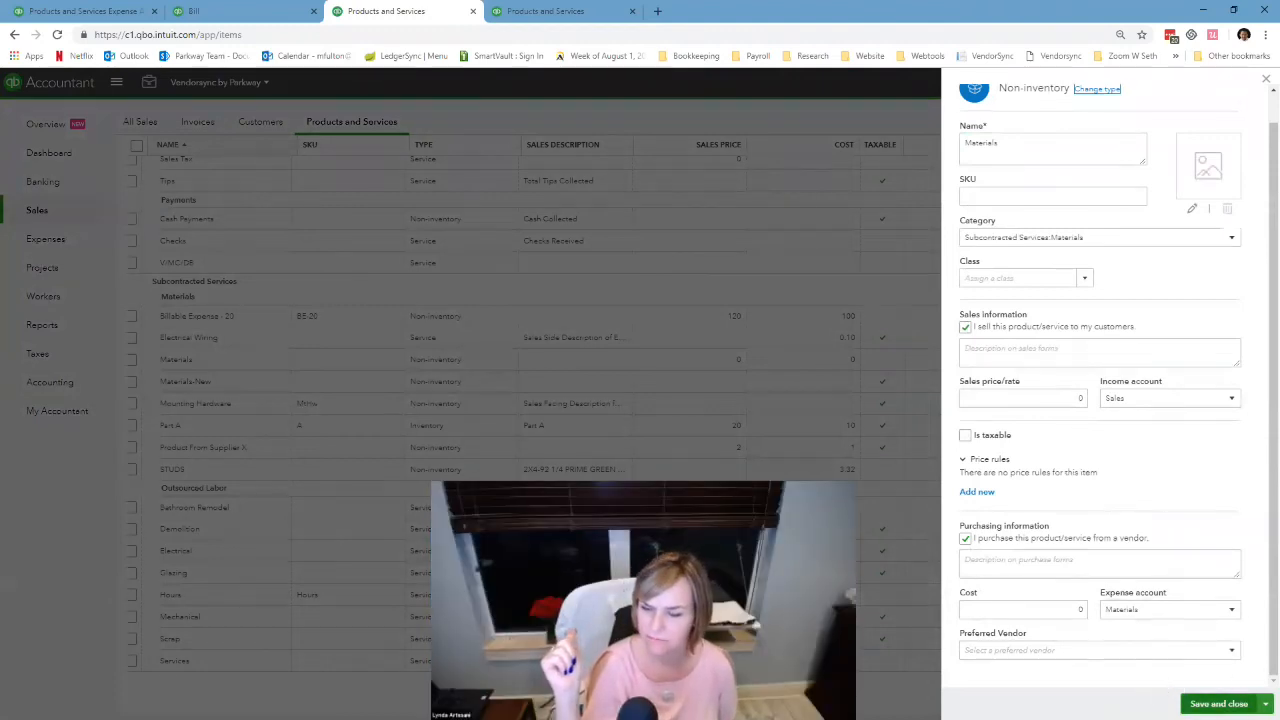
pyautogui.click(1101, 646)
pyautogui.write('Ace Hardware')
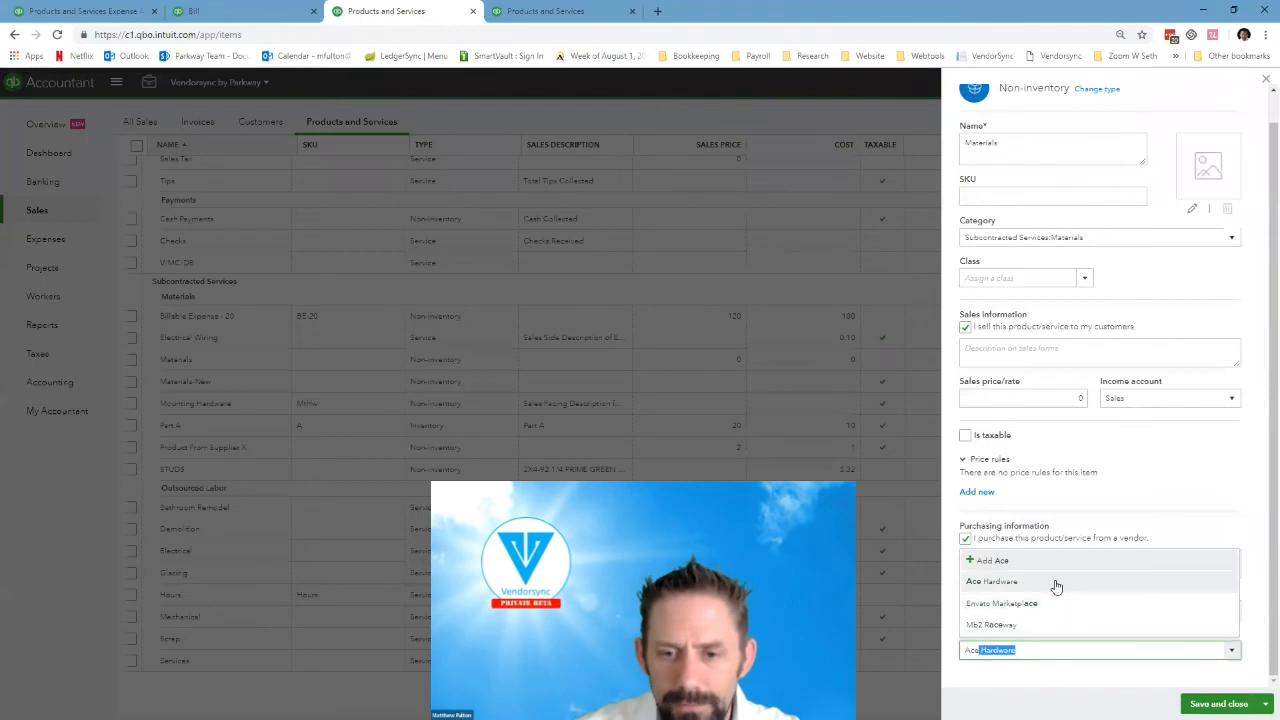
pyautogui.click(1057, 583)
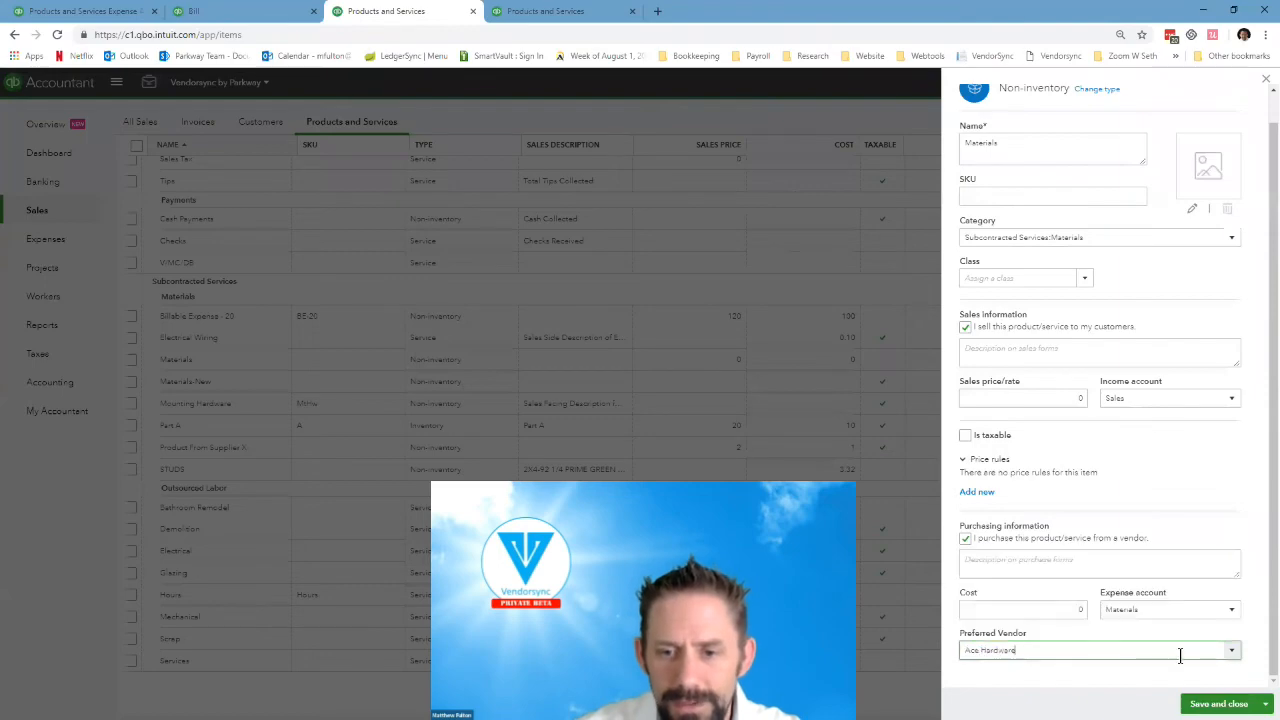
pyautogui.click(1219, 703)
# Check the markup income account in the advanced account settings for the chart of accounts and save that section.
pyautogui.click(1182, 82)
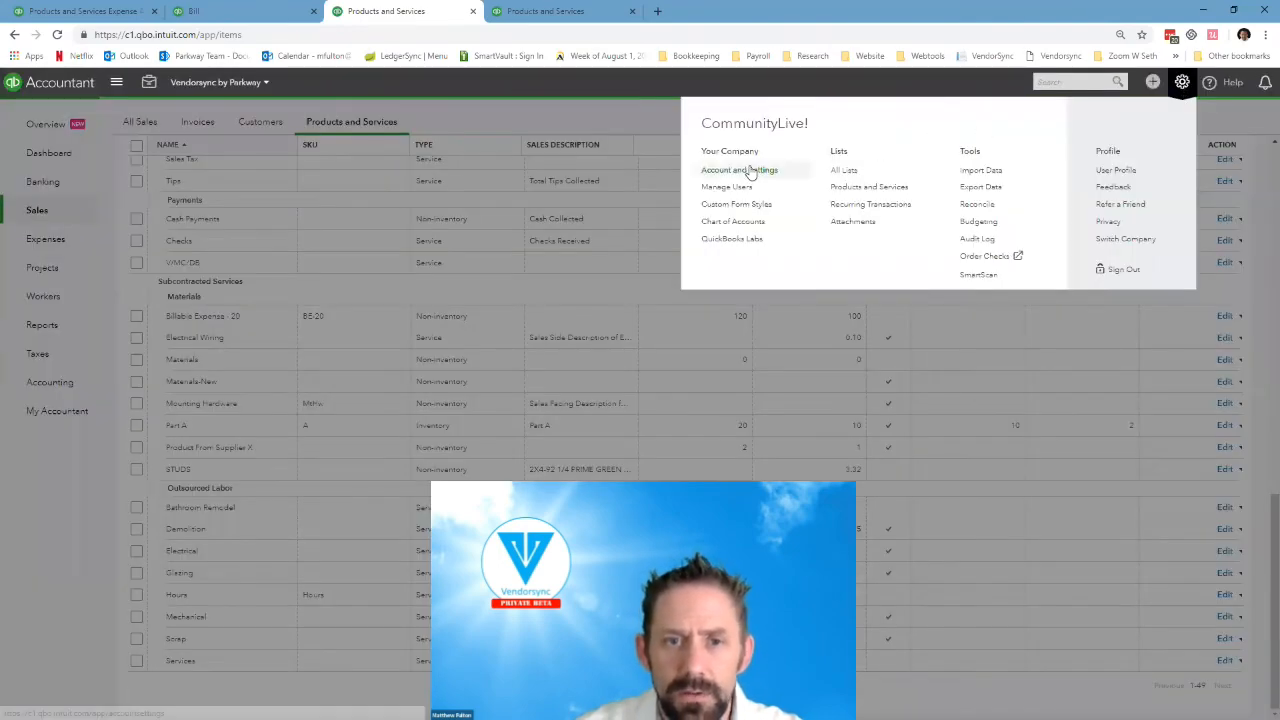
pyautogui.click(752, 170)
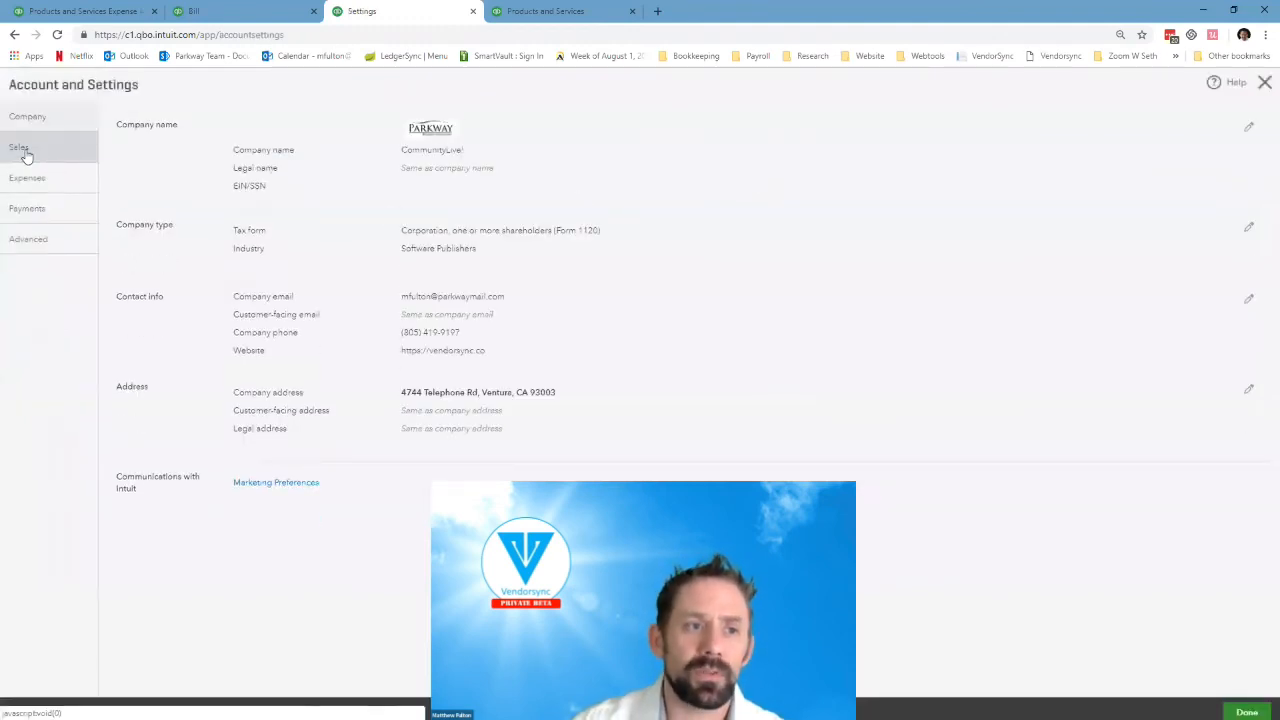
pyautogui.click(30, 246)
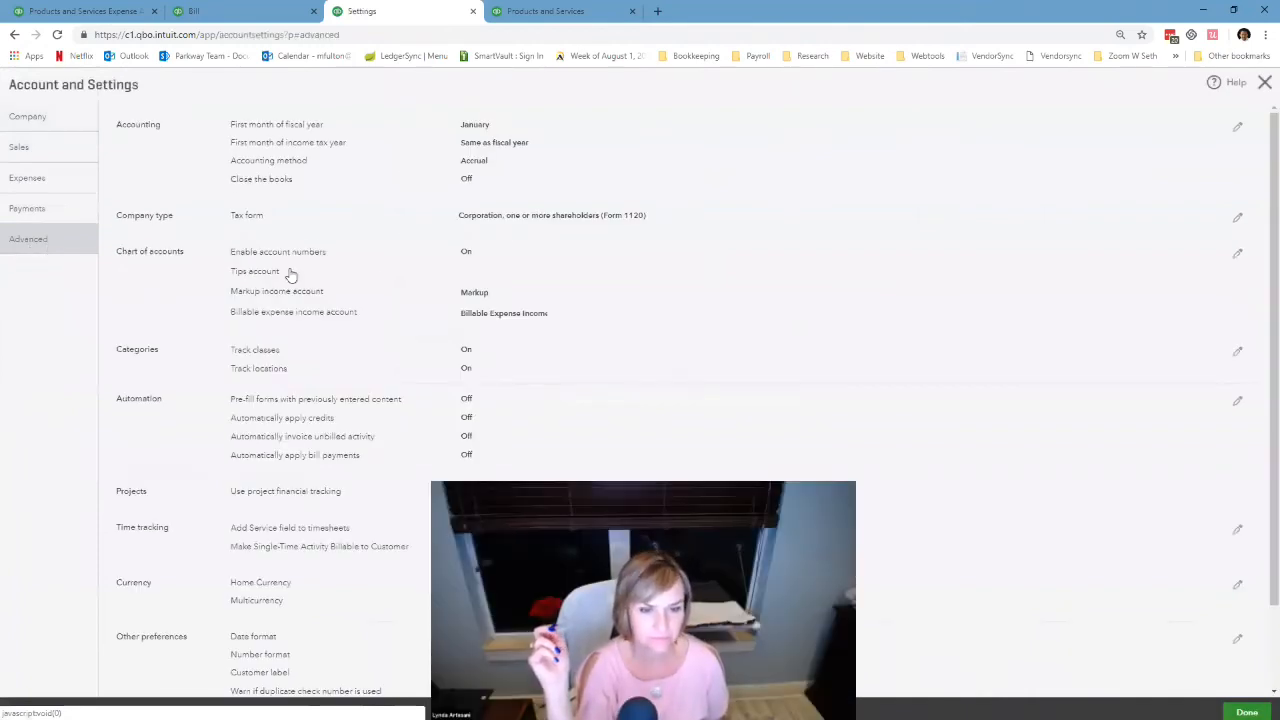
pyautogui.click(1238, 253)
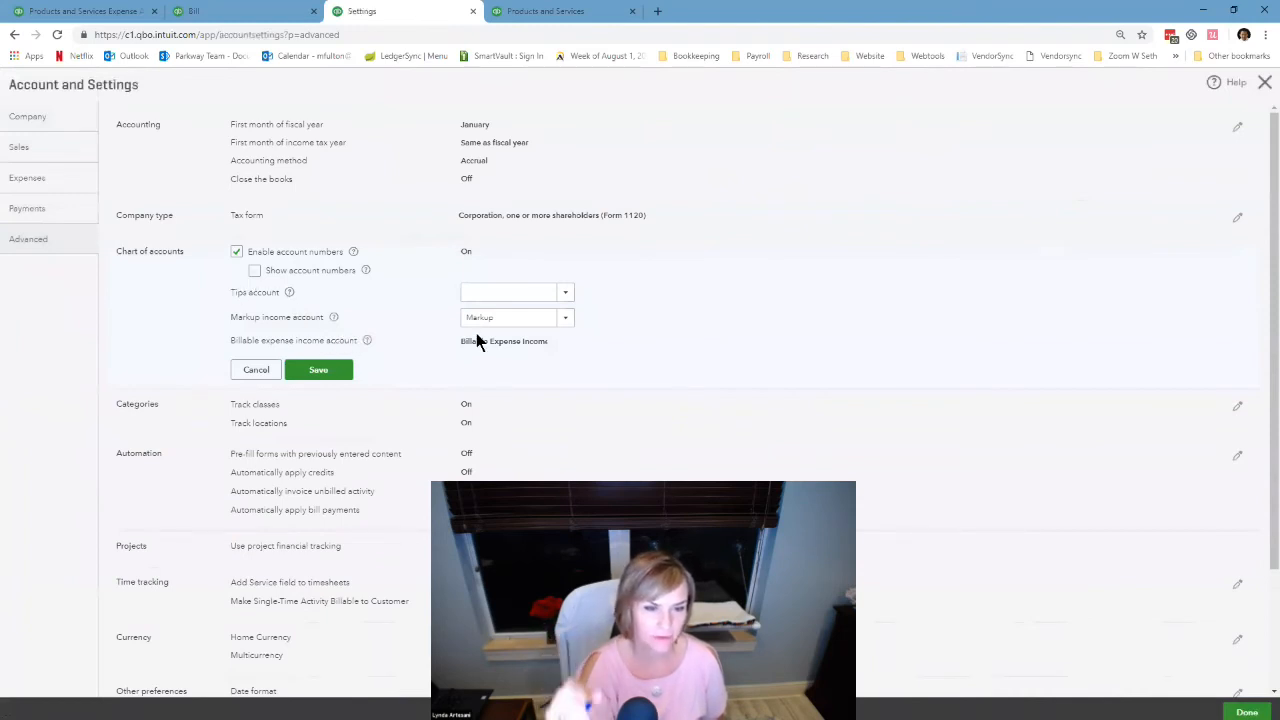
pyautogui.click(566, 320)
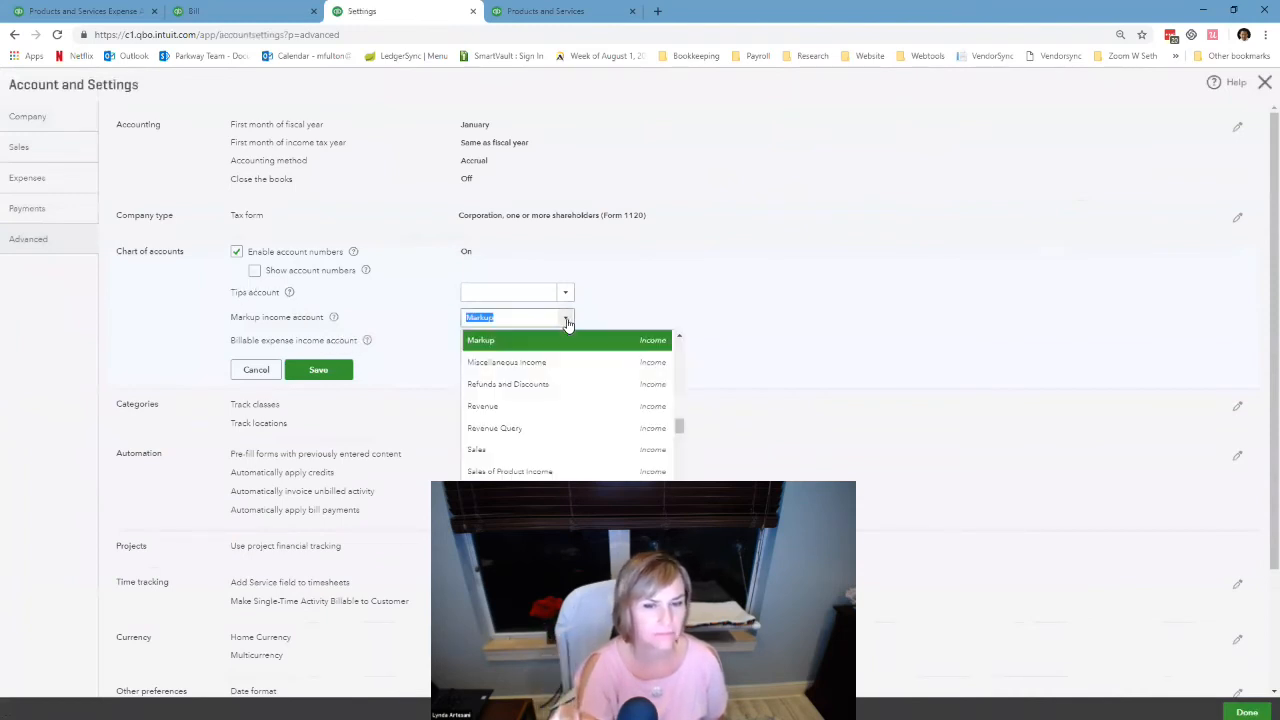
pyautogui.click(566, 320)
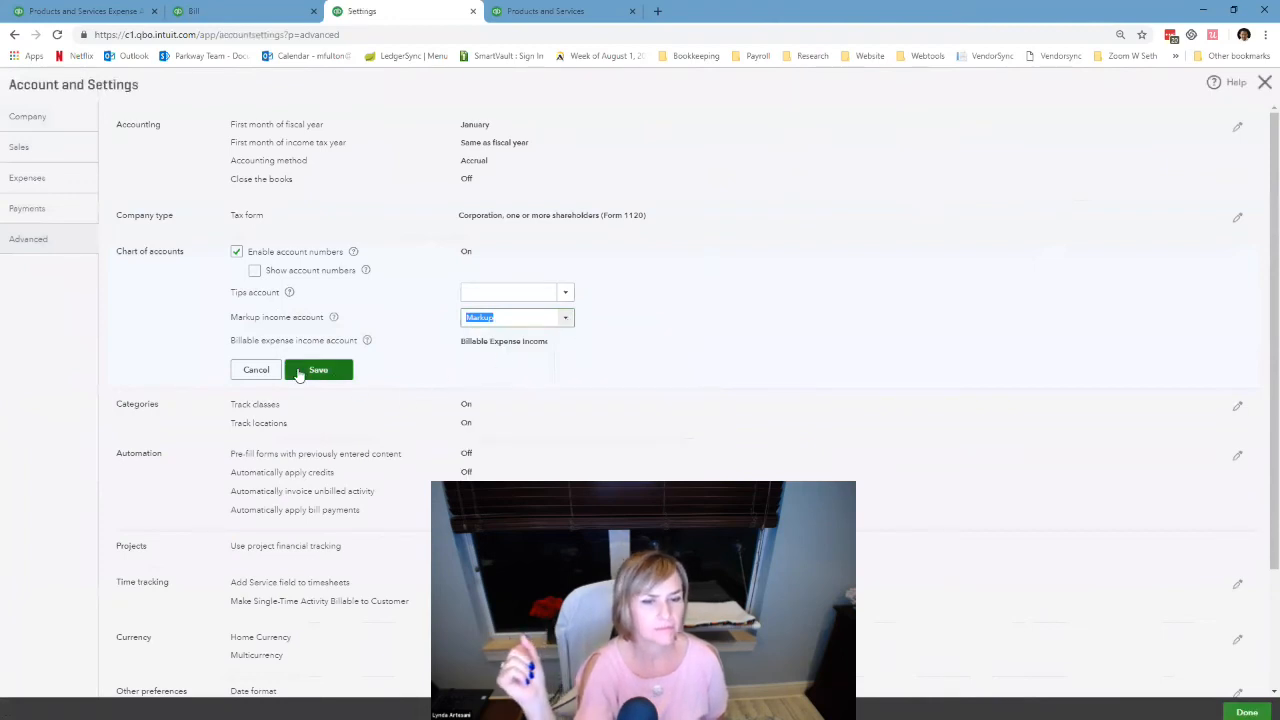
pyautogui.click(298, 372)
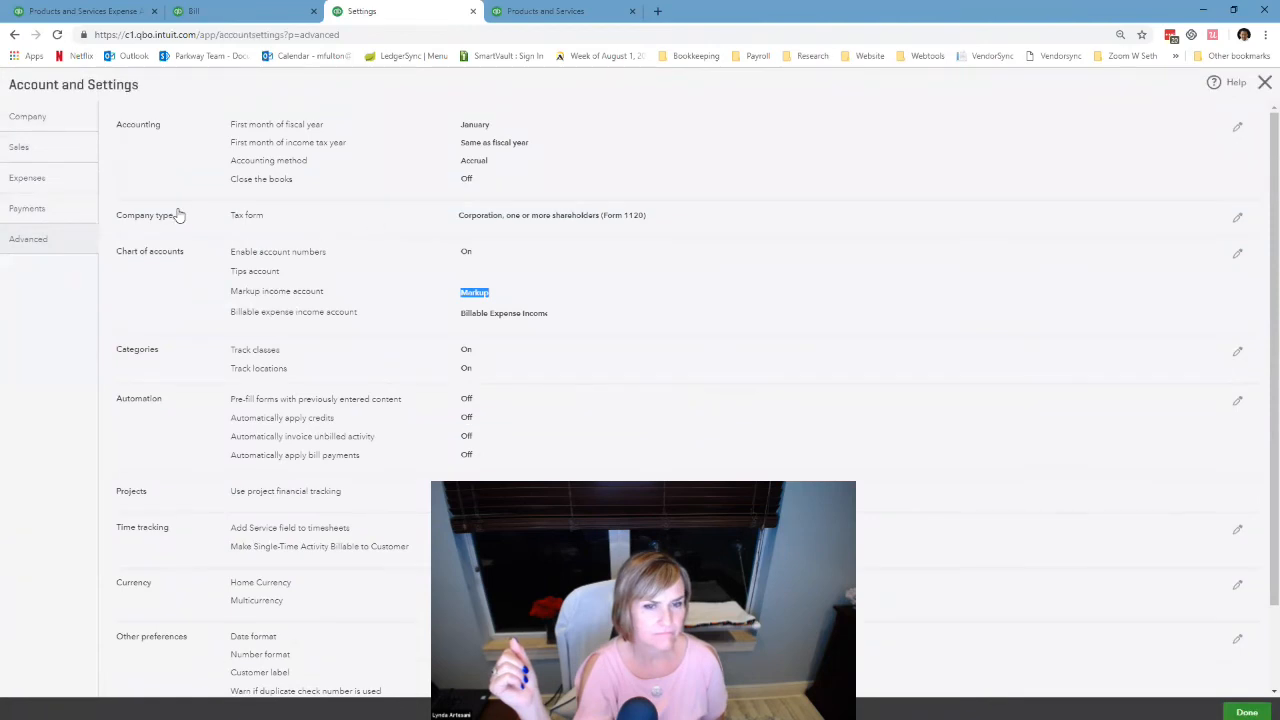
# Review the bills and expenses preferences in the account settings and return to the products and services list.
pyautogui.click(28, 183)
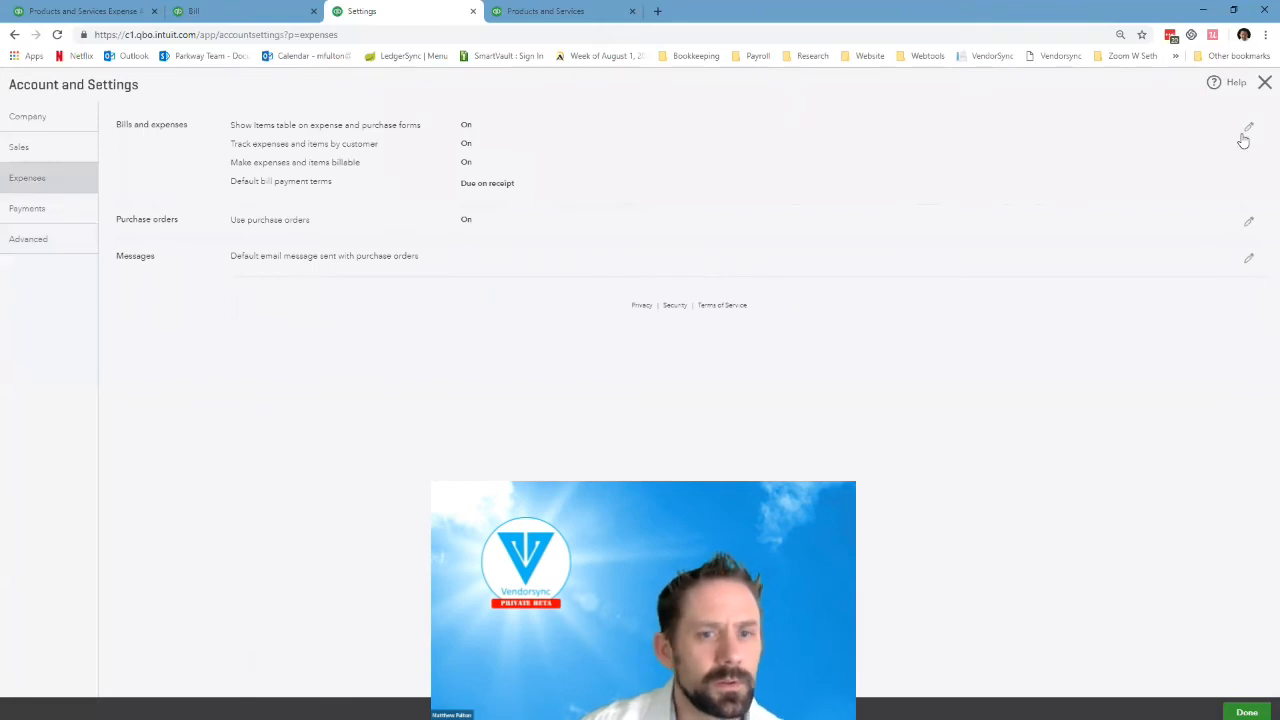
pyautogui.click(1264, 86)
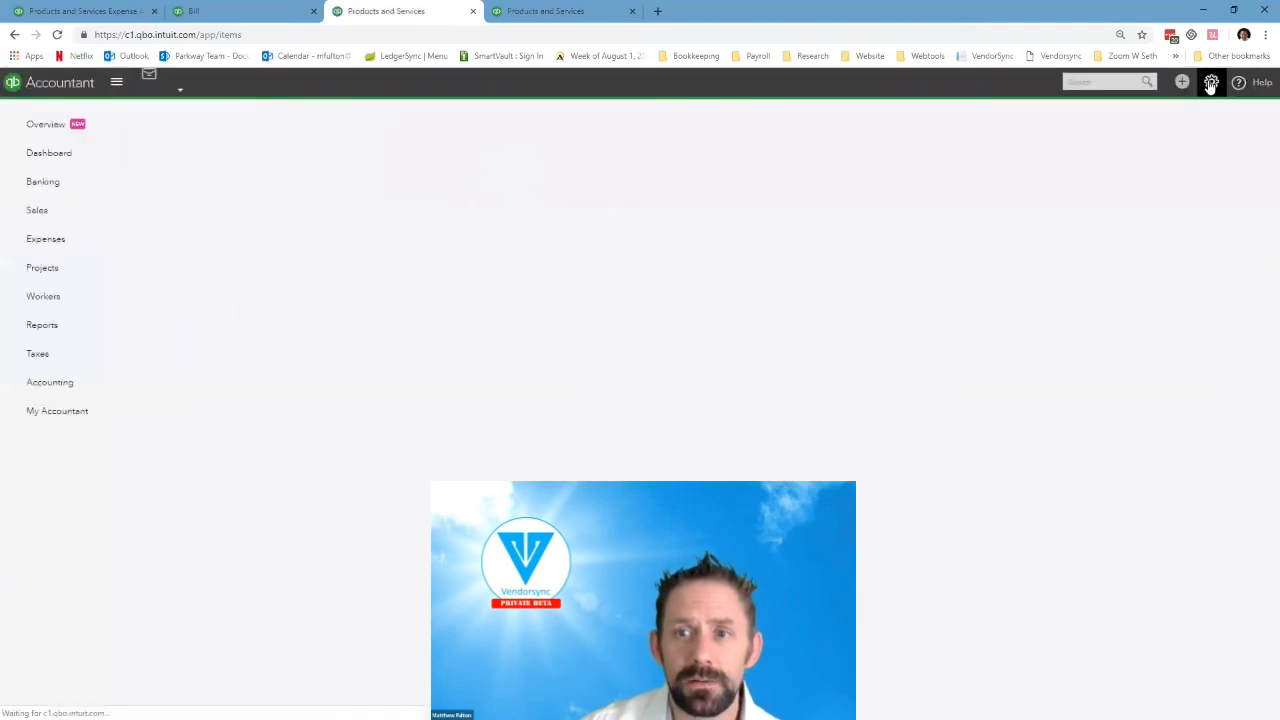
pyautogui.click(1210, 83)
pyautogui.click(1210, 85)
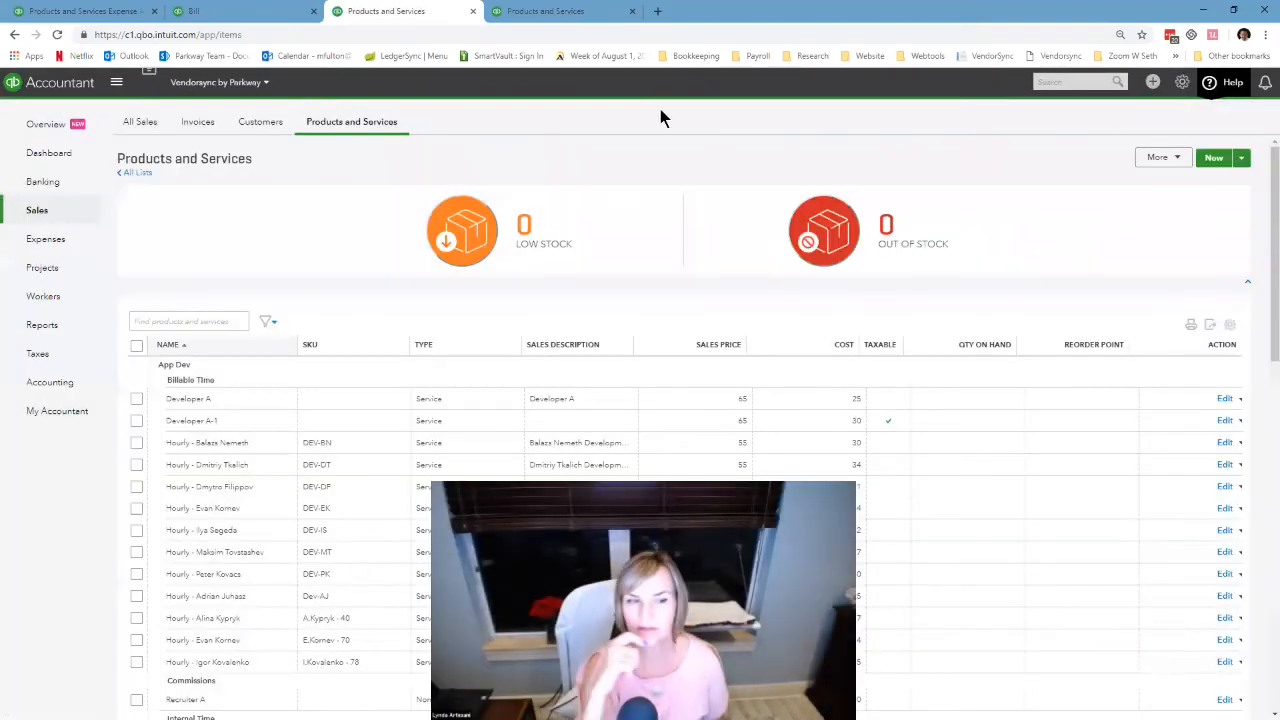
# Search the products and services for "mater", then examine the Materials-New and Electrical Wiring item details.
pyautogui.click(216, 321)
pyautogui.write('mater')
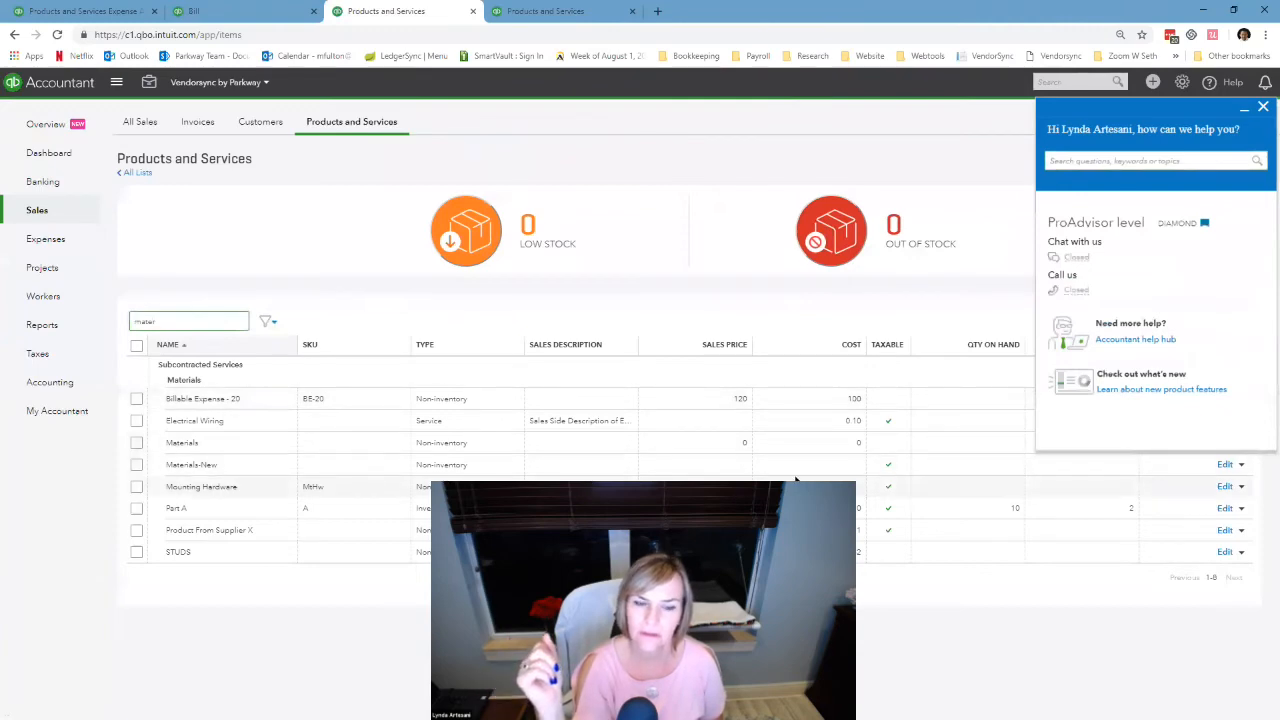
pyautogui.click(1225, 464)
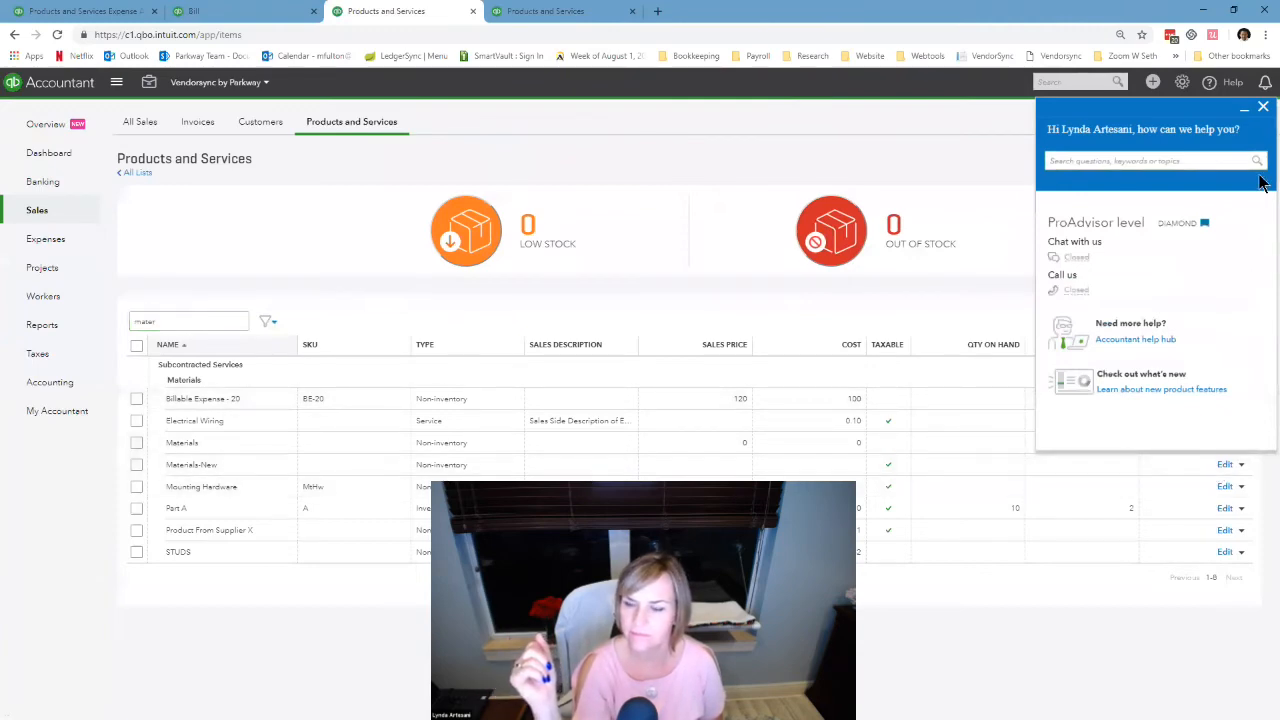
pyautogui.click(1263, 108)
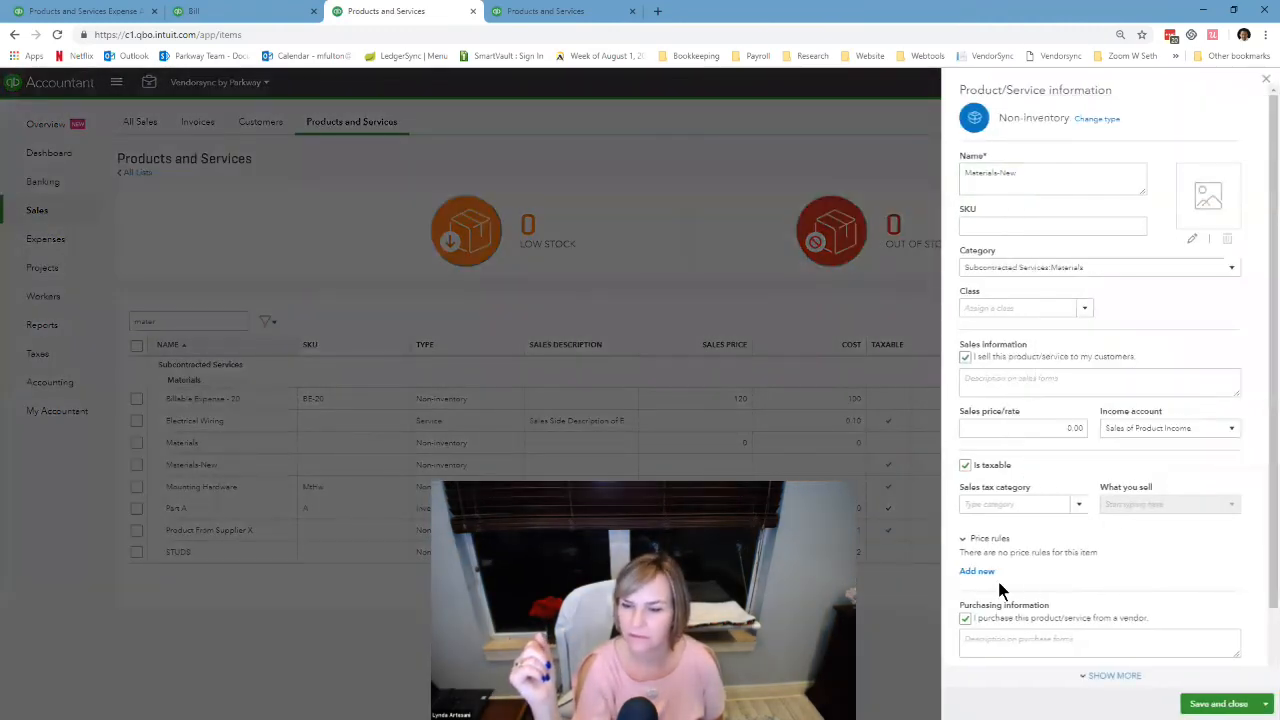
pyautogui.scroll(-2, 1100, 560)
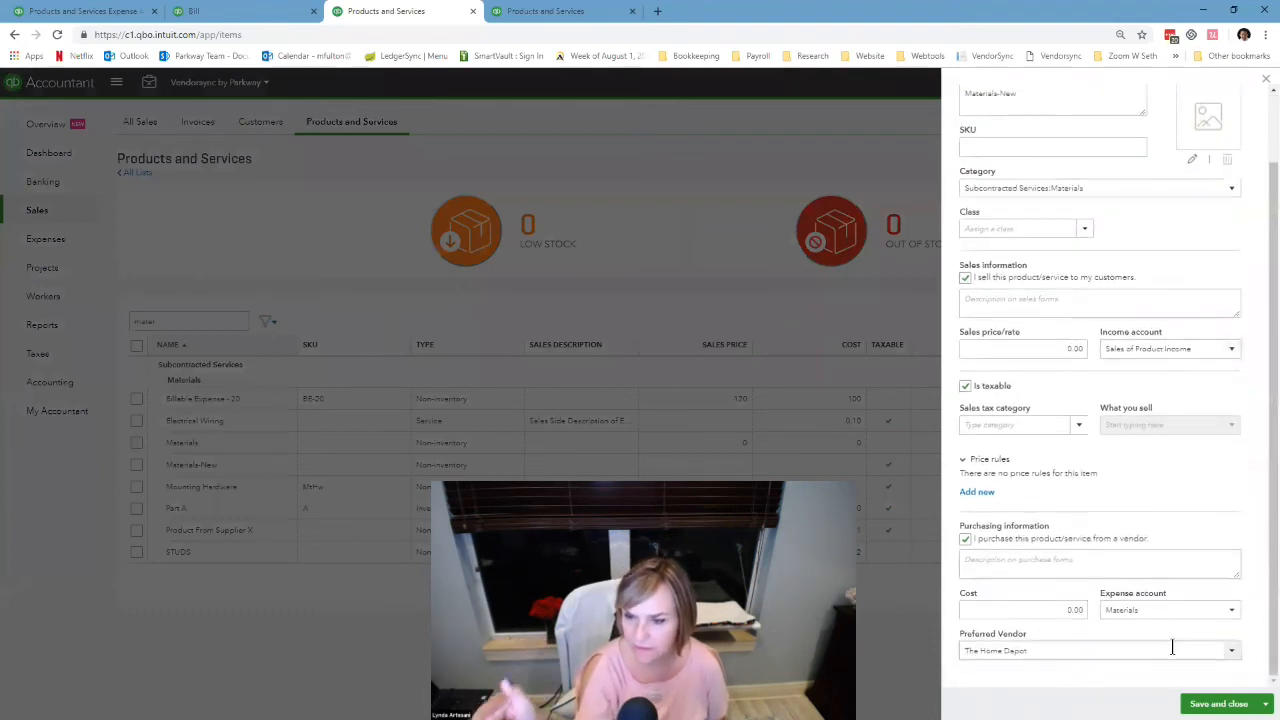
pyautogui.click(1265, 82)
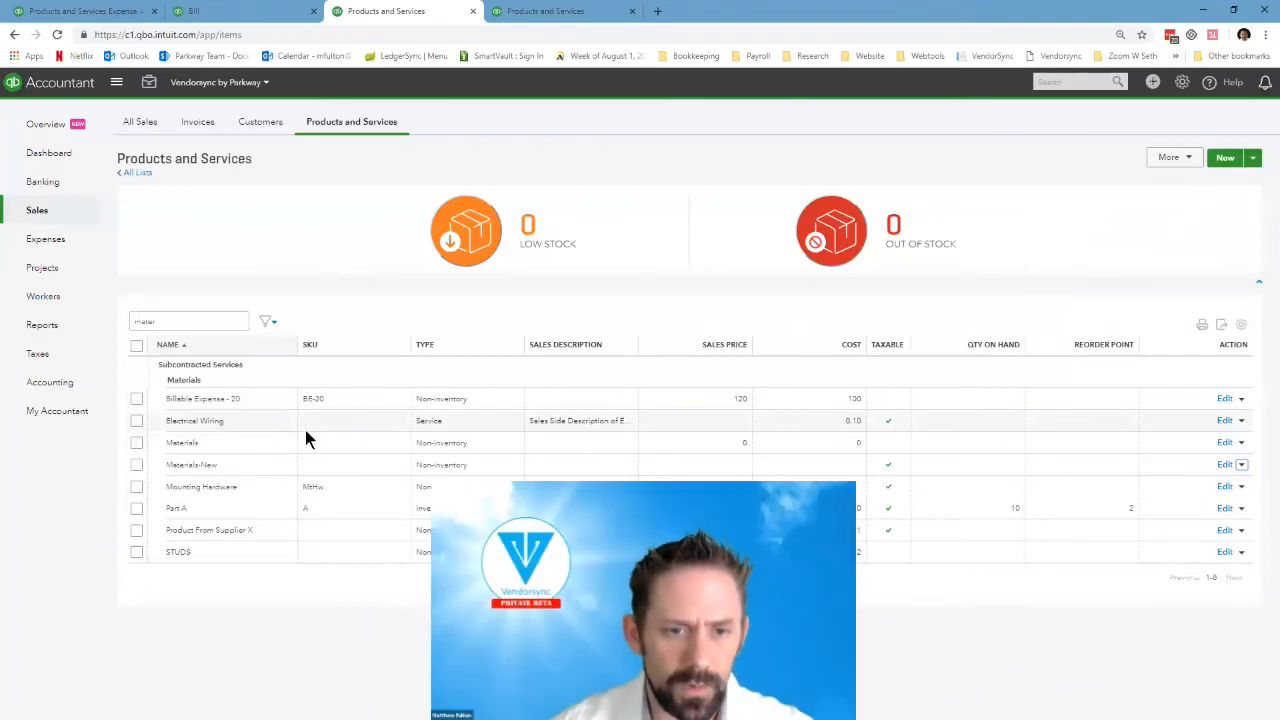
pyautogui.click(1224, 421)
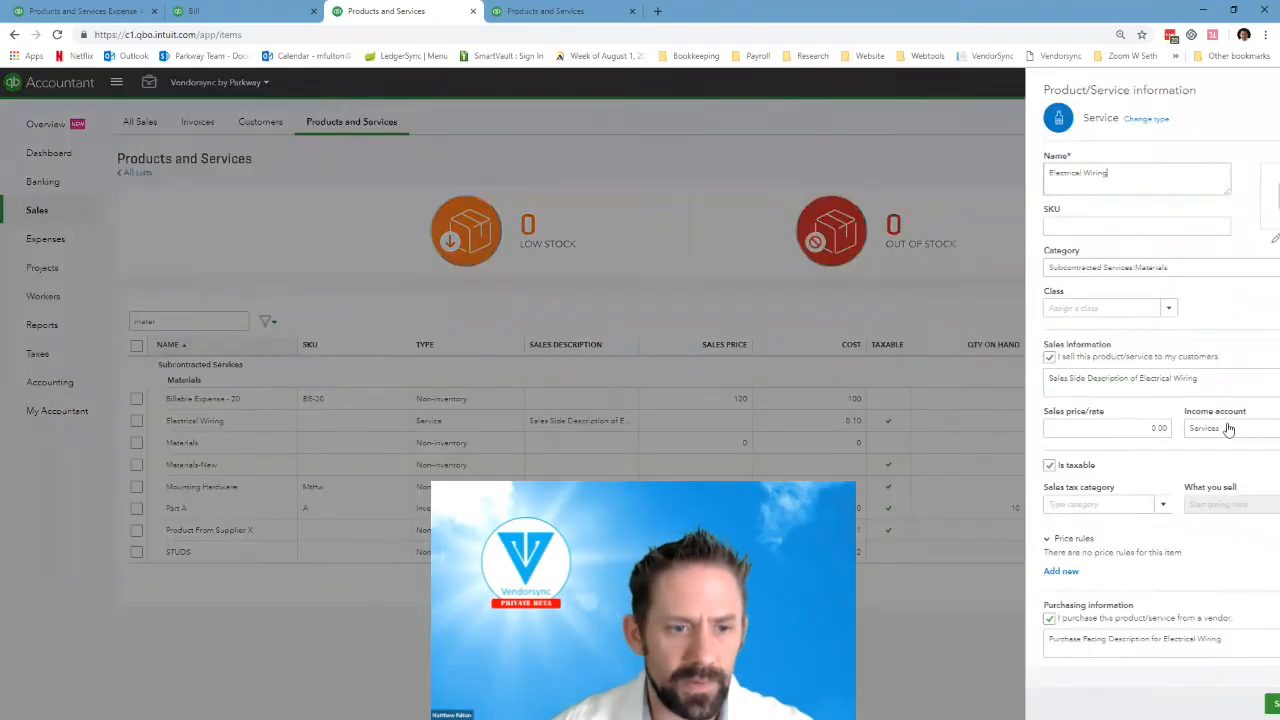
pyautogui.click(1262, 90)
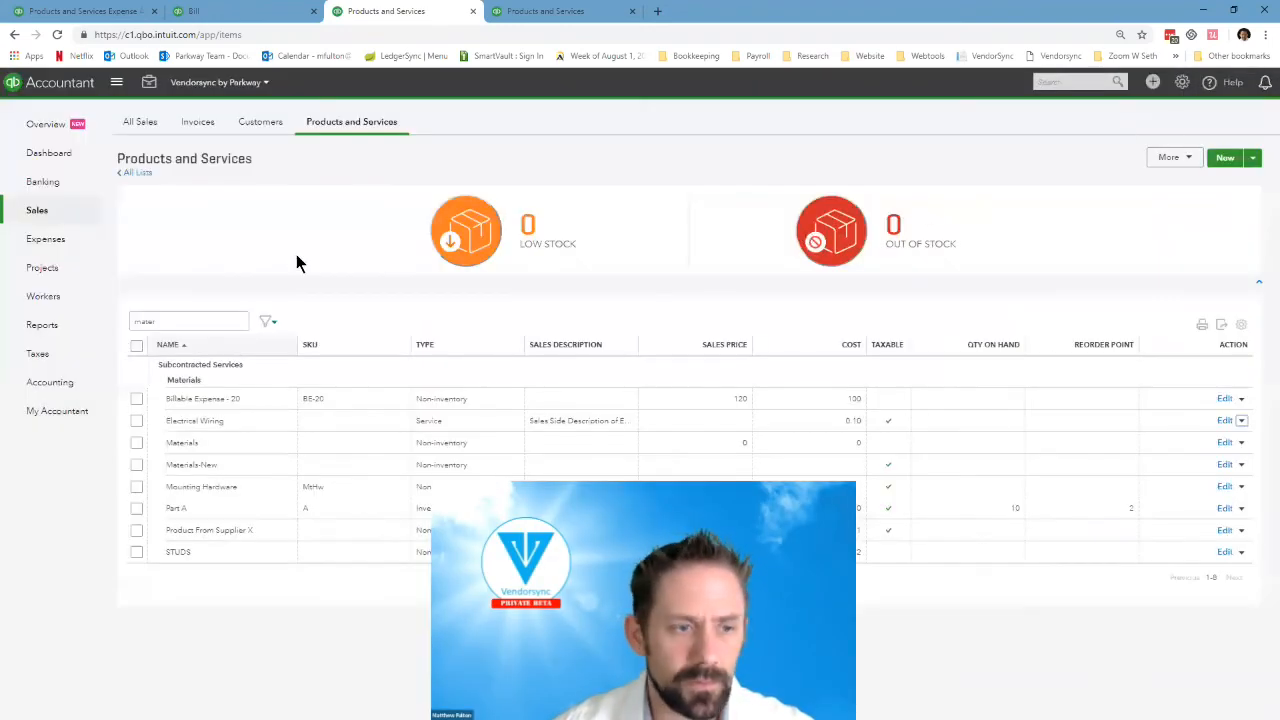
# Examine the Customer Bathroom project's unbilled time and expenses report and its list of transactions.
pyautogui.click(44, 244)
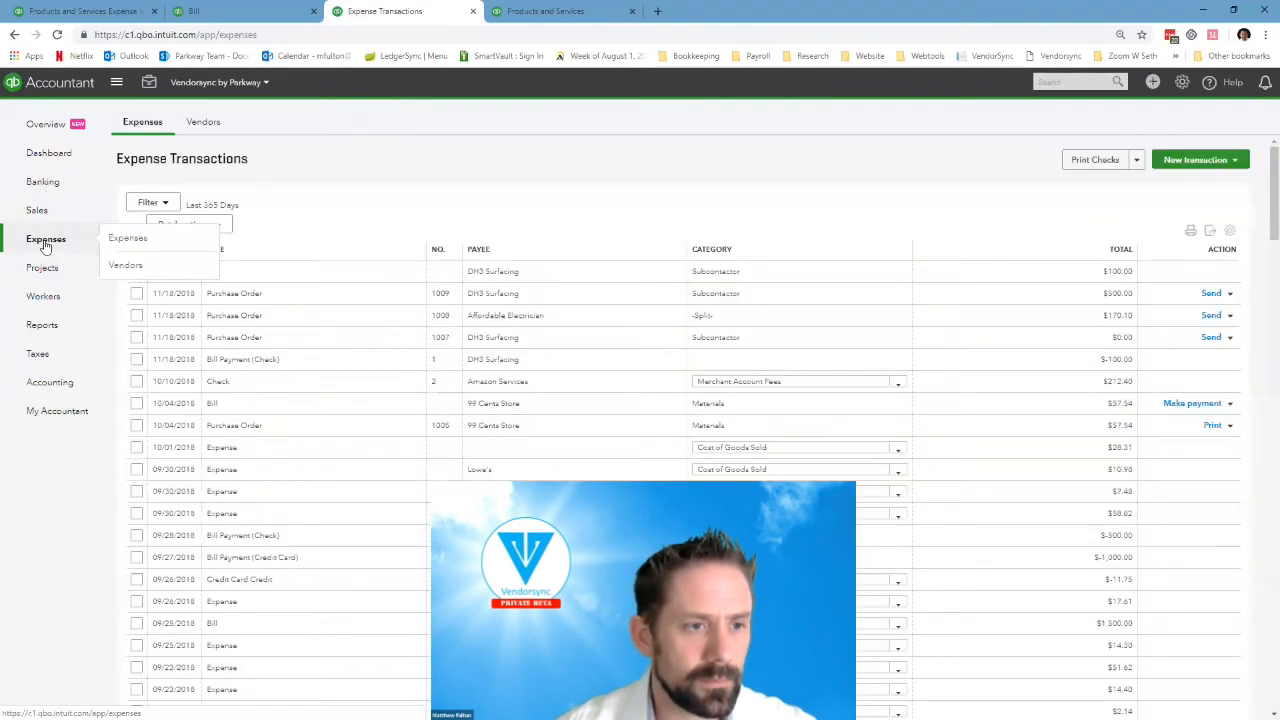
pyautogui.click(42, 268)
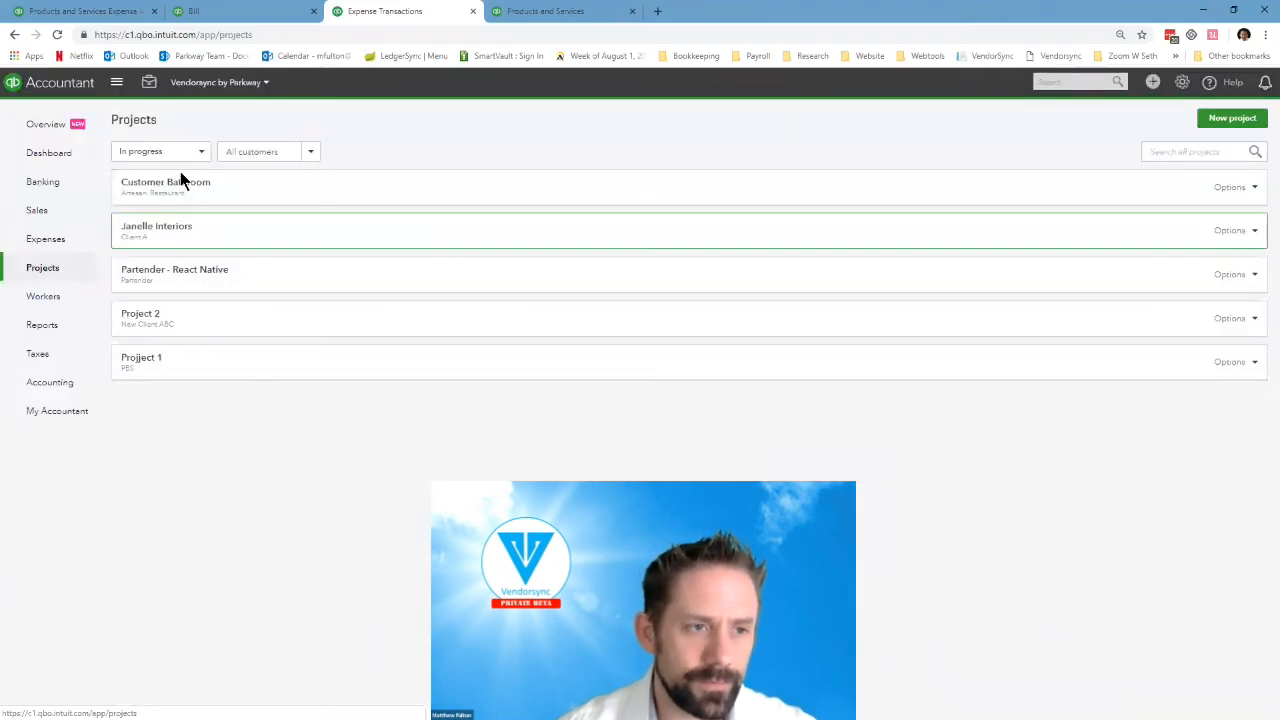
pyautogui.click(267, 194)
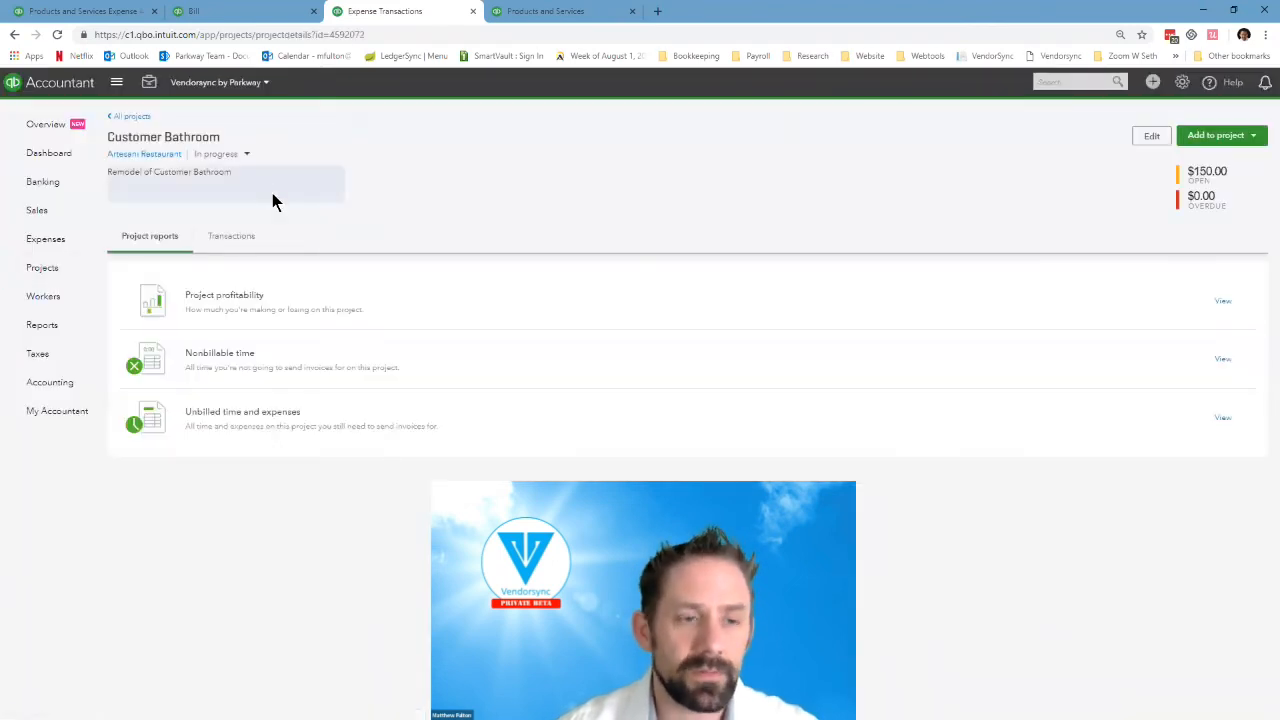
pyautogui.click(255, 423)
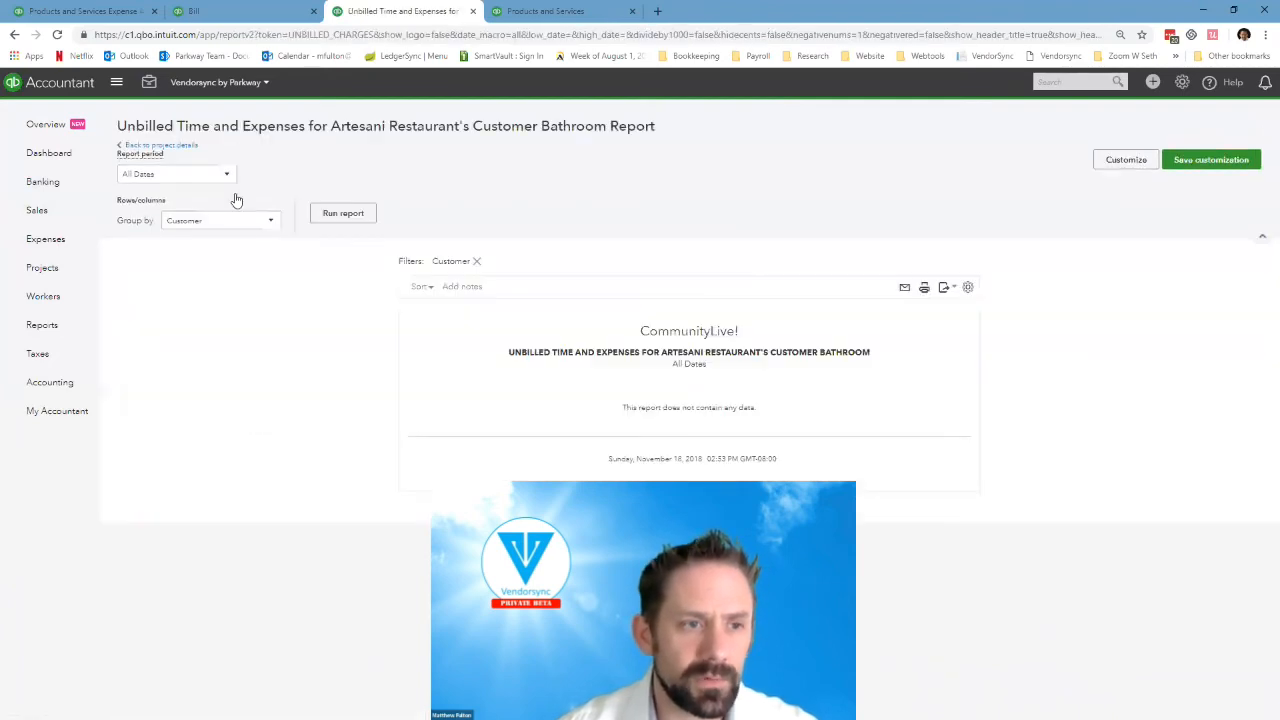
pyautogui.click(182, 147)
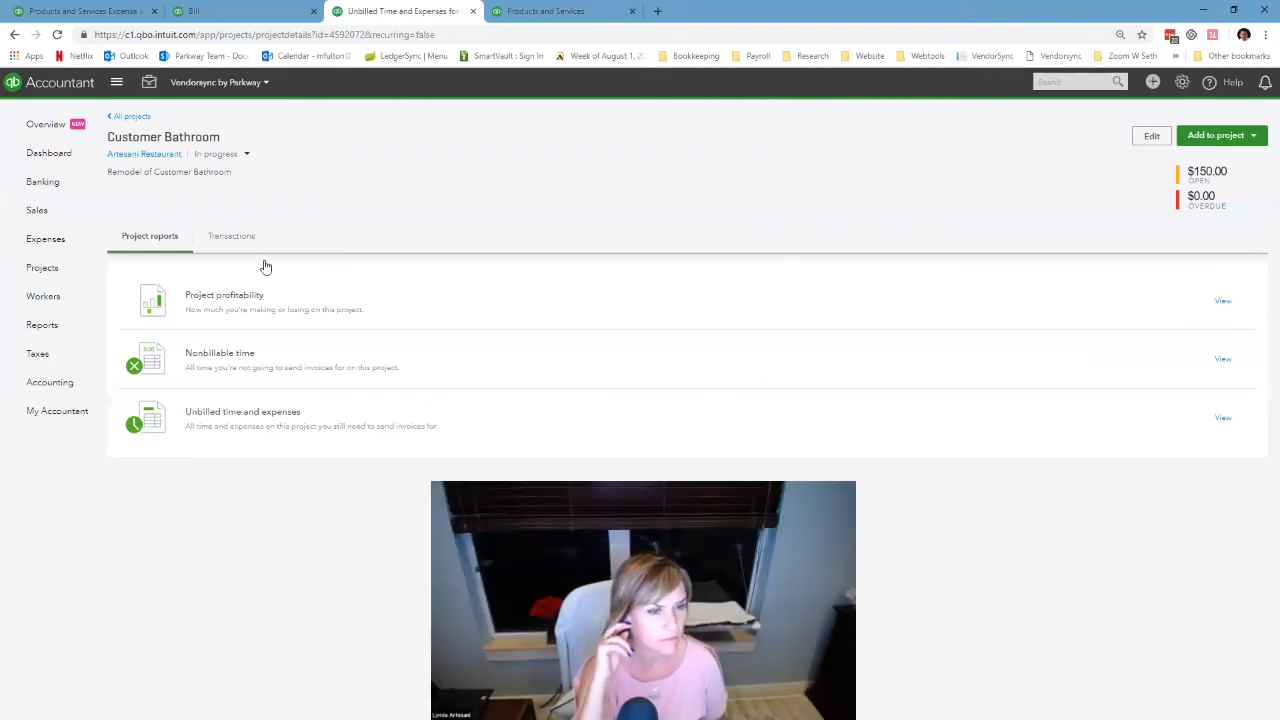
pyautogui.click(239, 235)
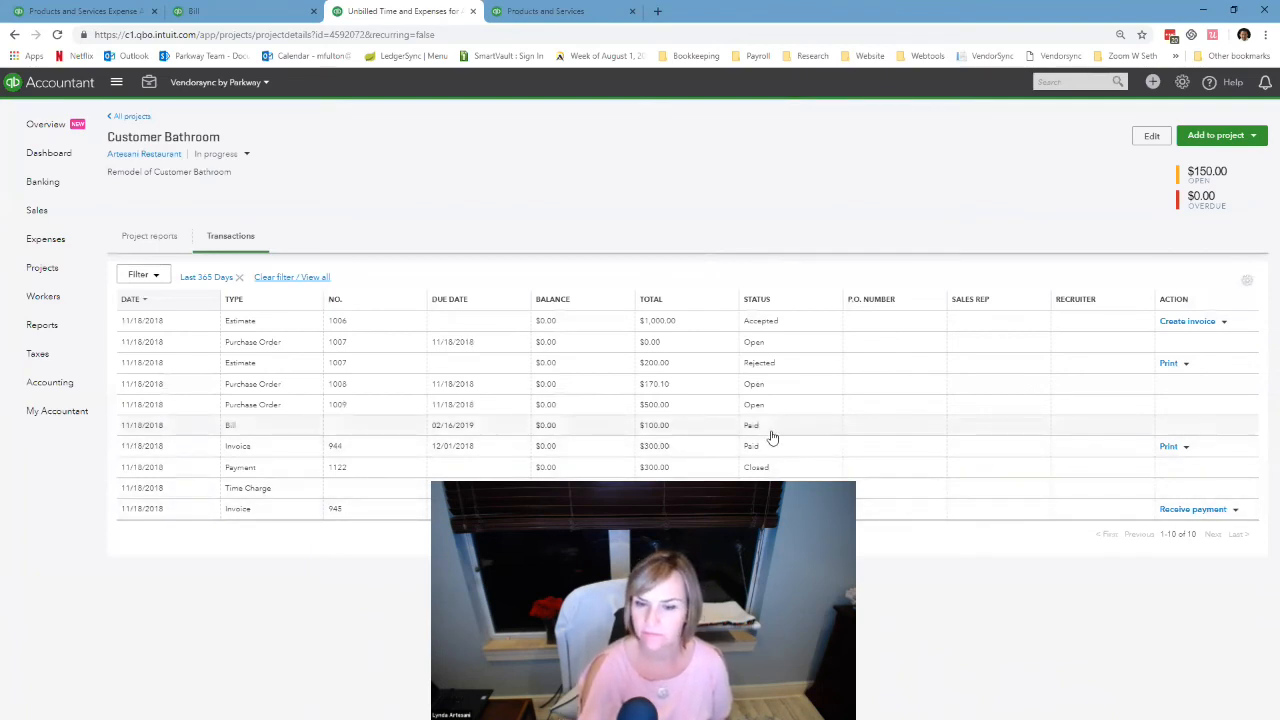
# Create a new expense with Ace Hardware as the payee and Check as the payment method.
pyautogui.click(1155, 84)
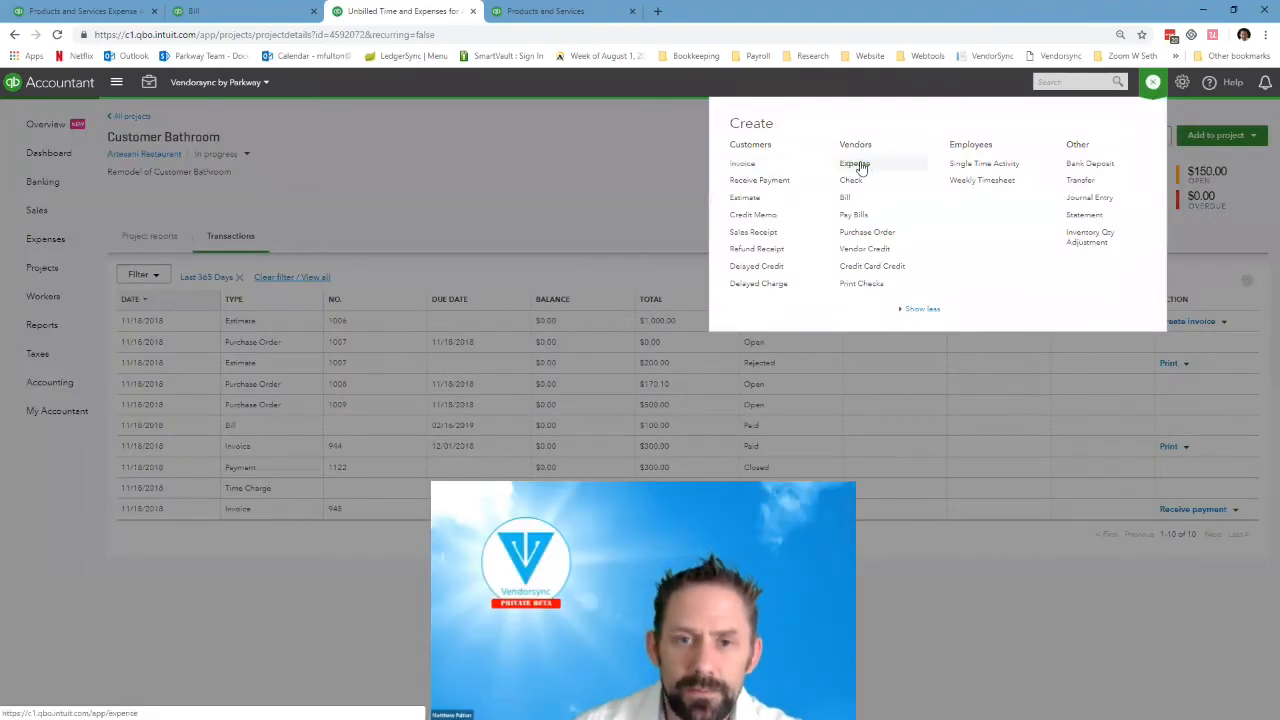
pyautogui.click(856, 164)
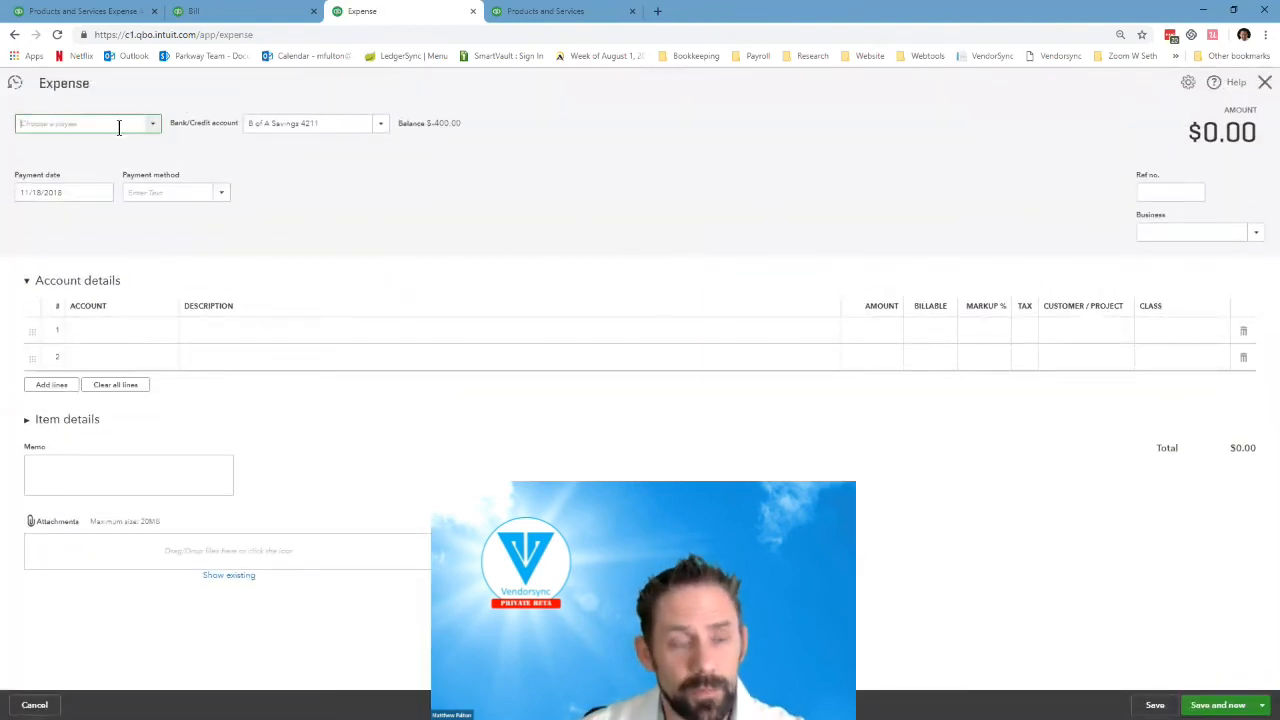
pyautogui.write('Ace Hardware')
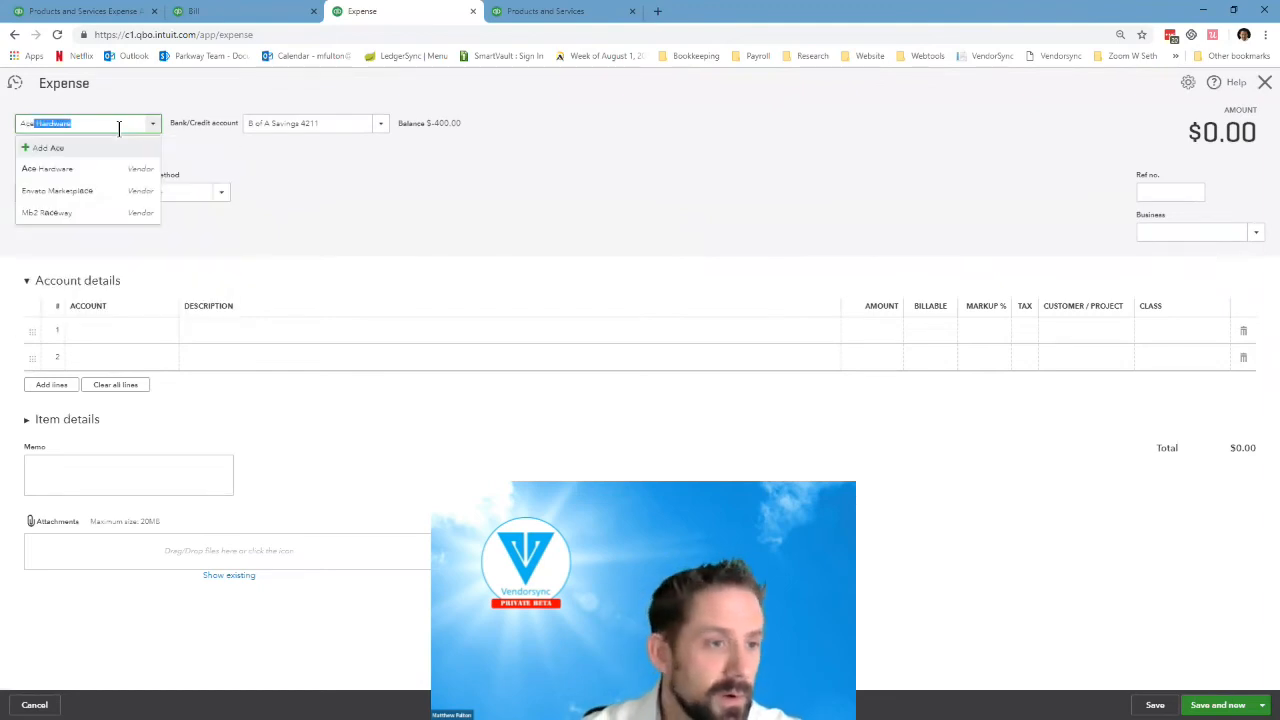
pyautogui.click(36, 168)
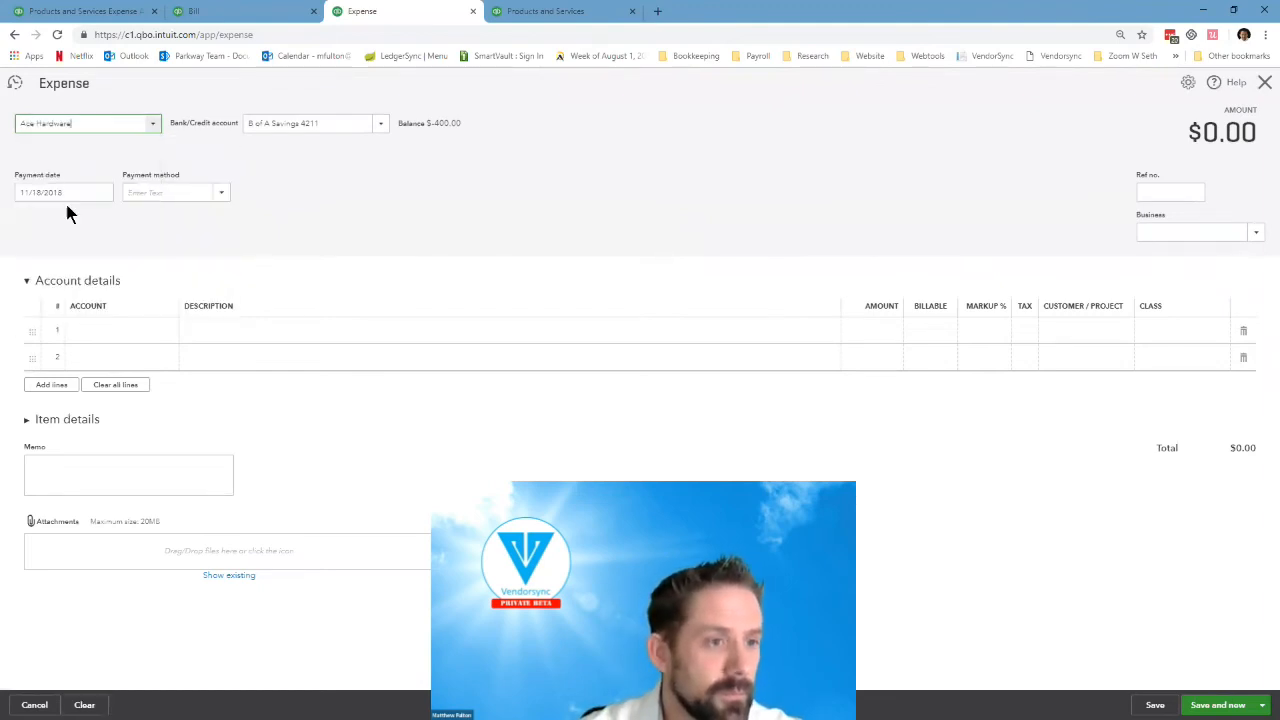
pyautogui.click(220, 193)
pyautogui.click(195, 279)
# Add the subcontracted services Materials item to the expense, with the description "parts needed" and a rate of 25.
pyautogui.click(120, 333)
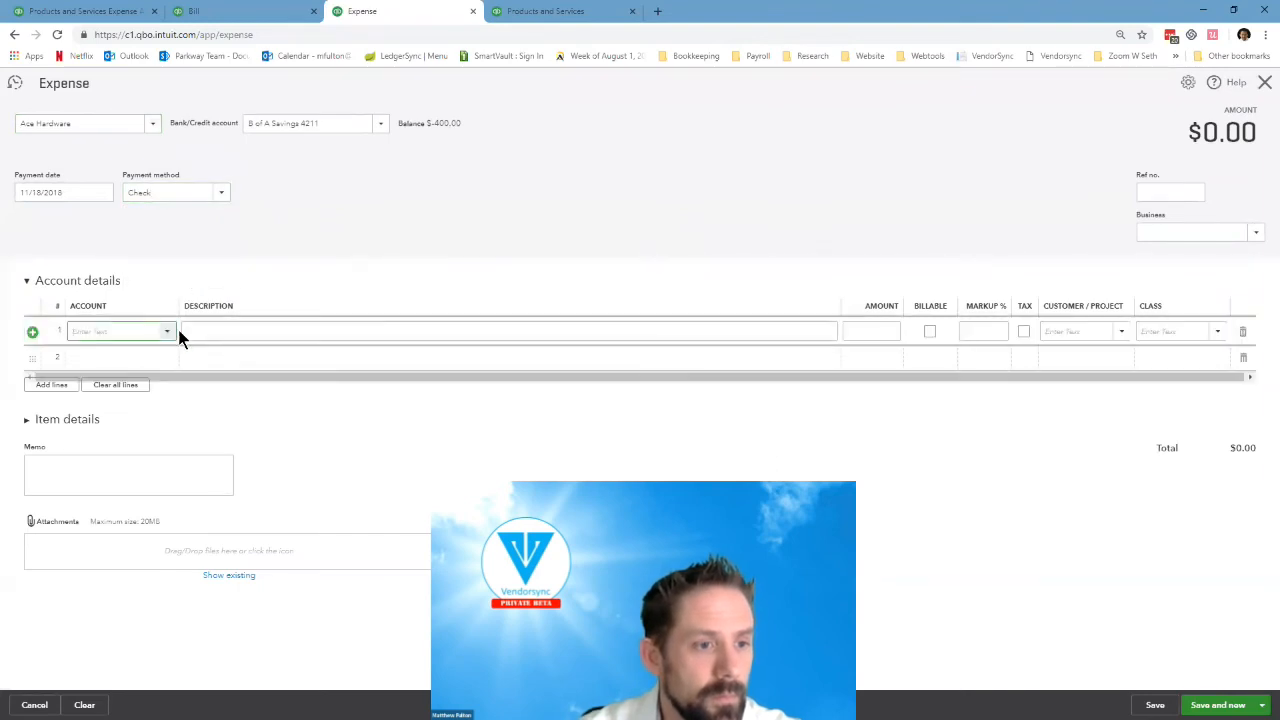
pyautogui.click(66, 406)
pyautogui.click(27, 421)
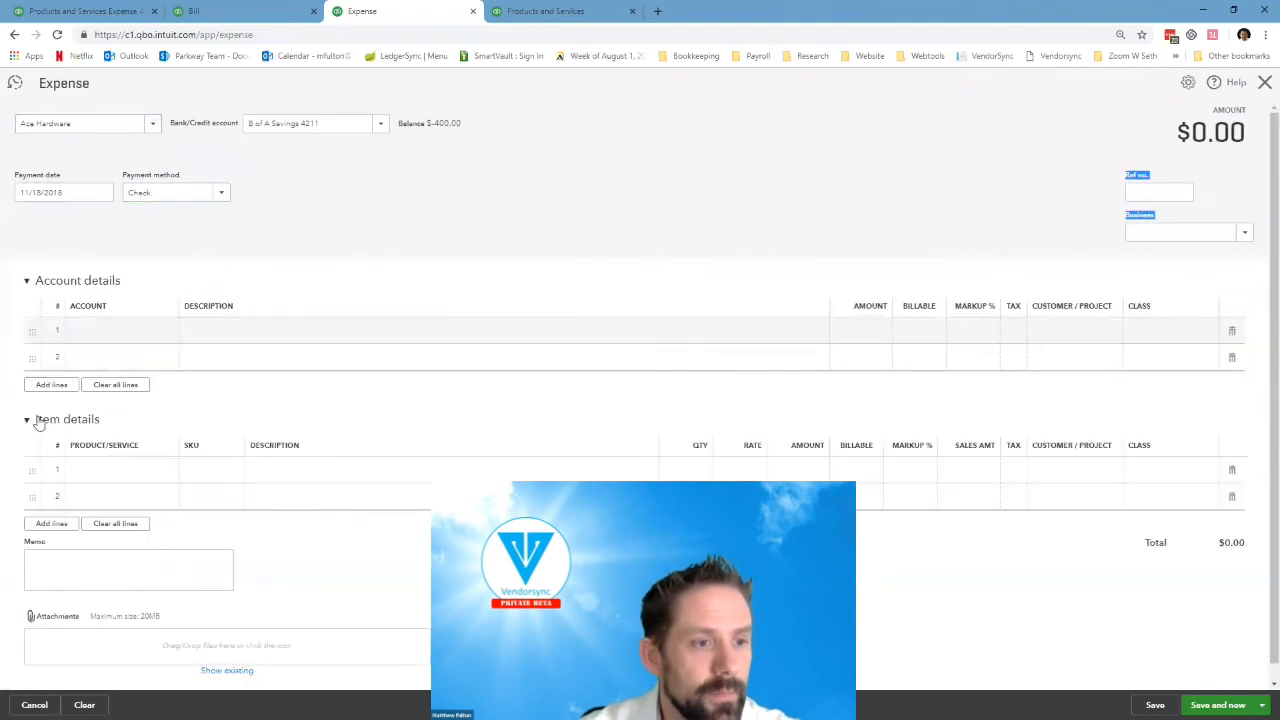
pyautogui.click(114, 470)
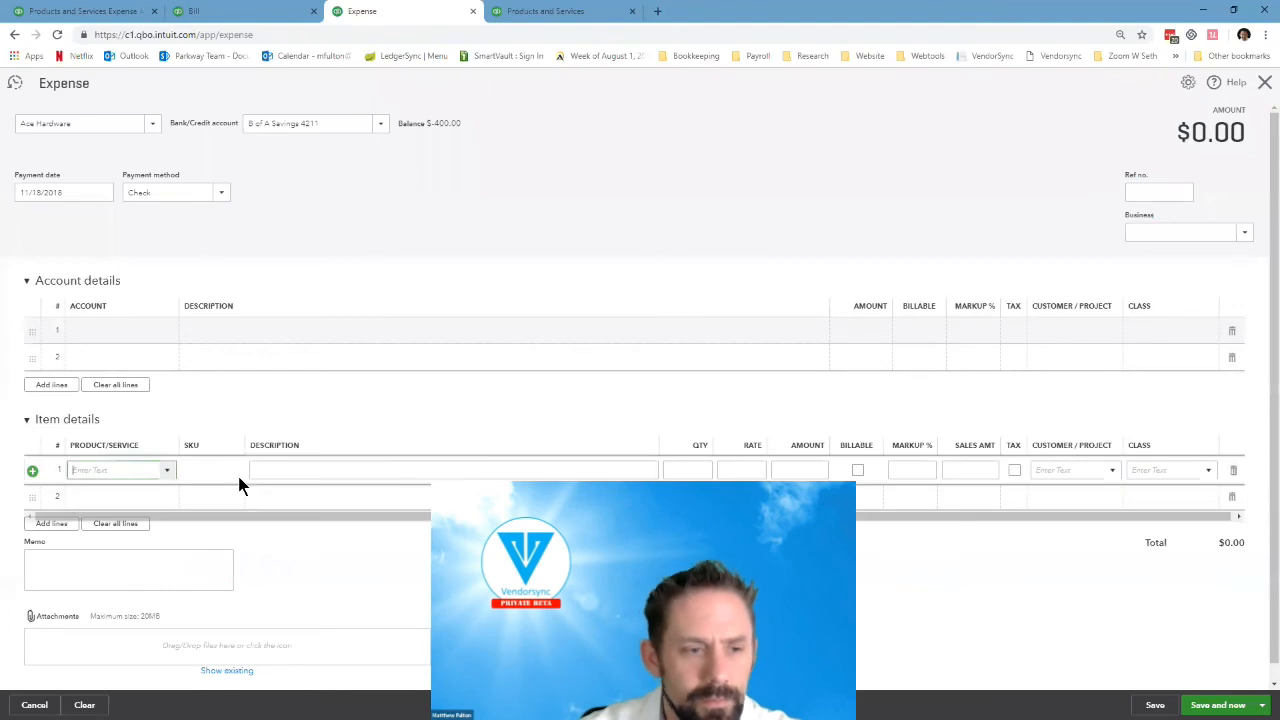
pyautogui.write('Mat')
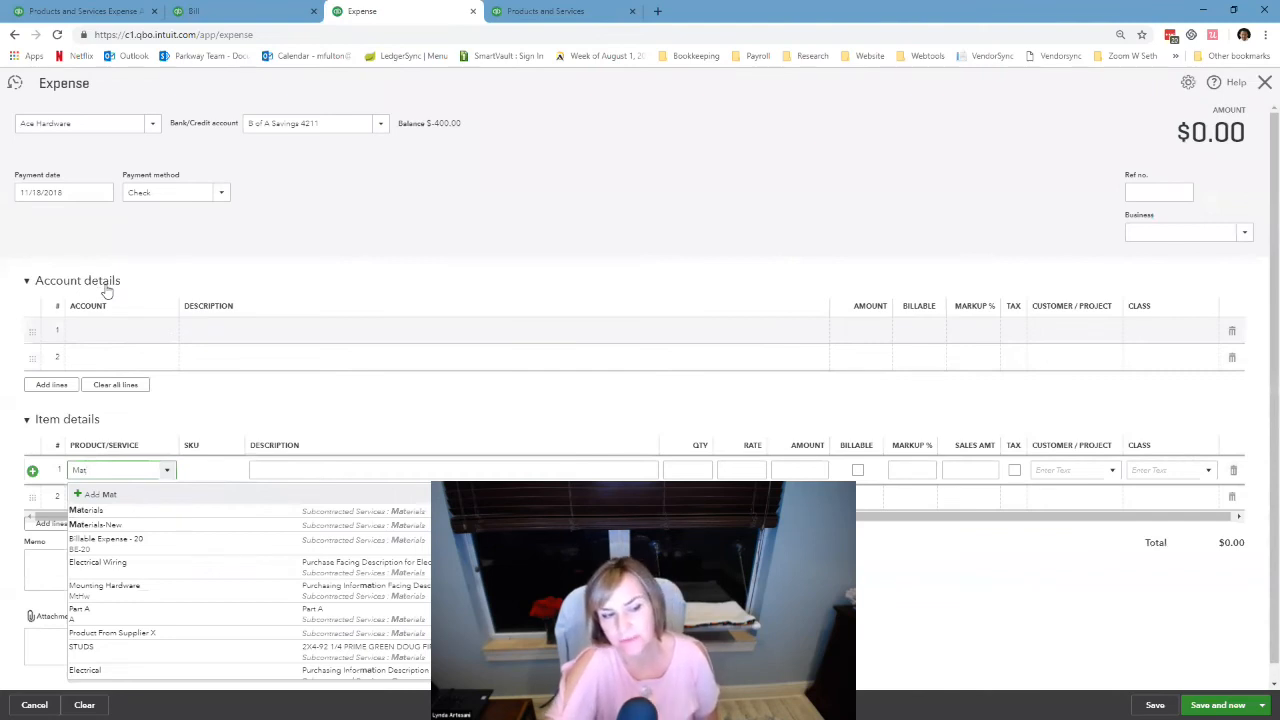
pyautogui.click(115, 512)
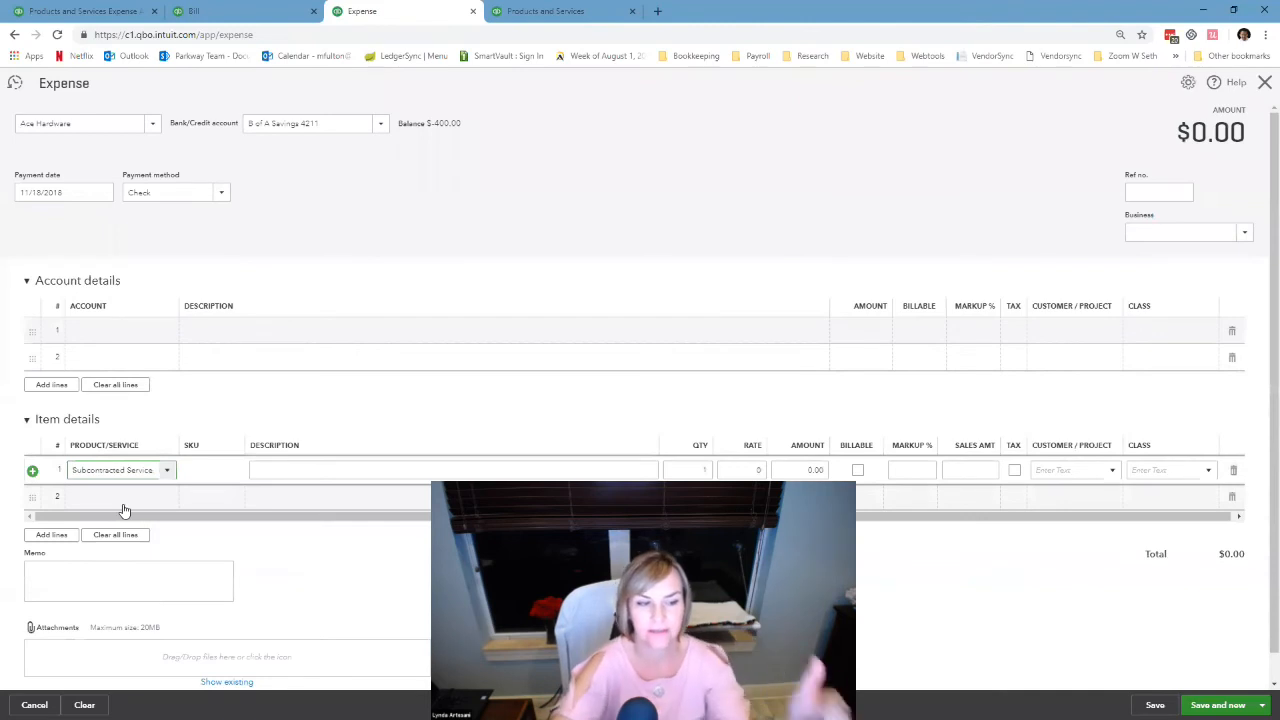
pyautogui.press('Tab')
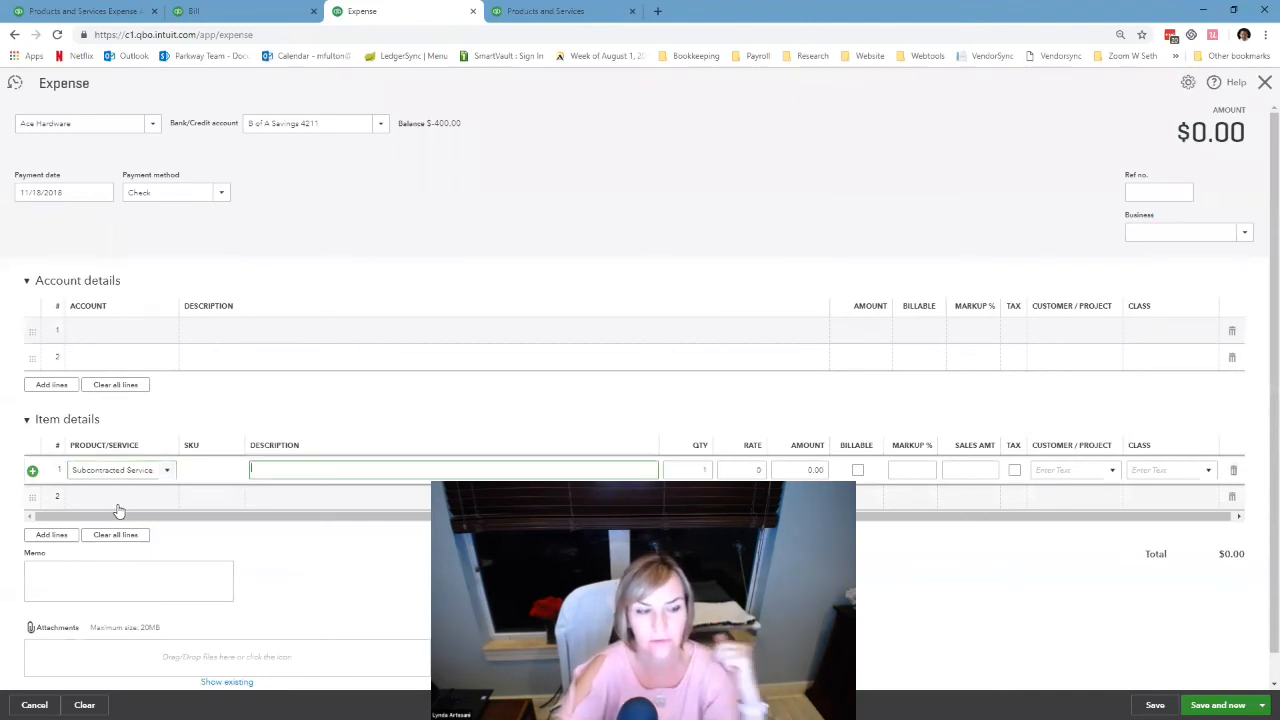
pyautogui.write('parts')
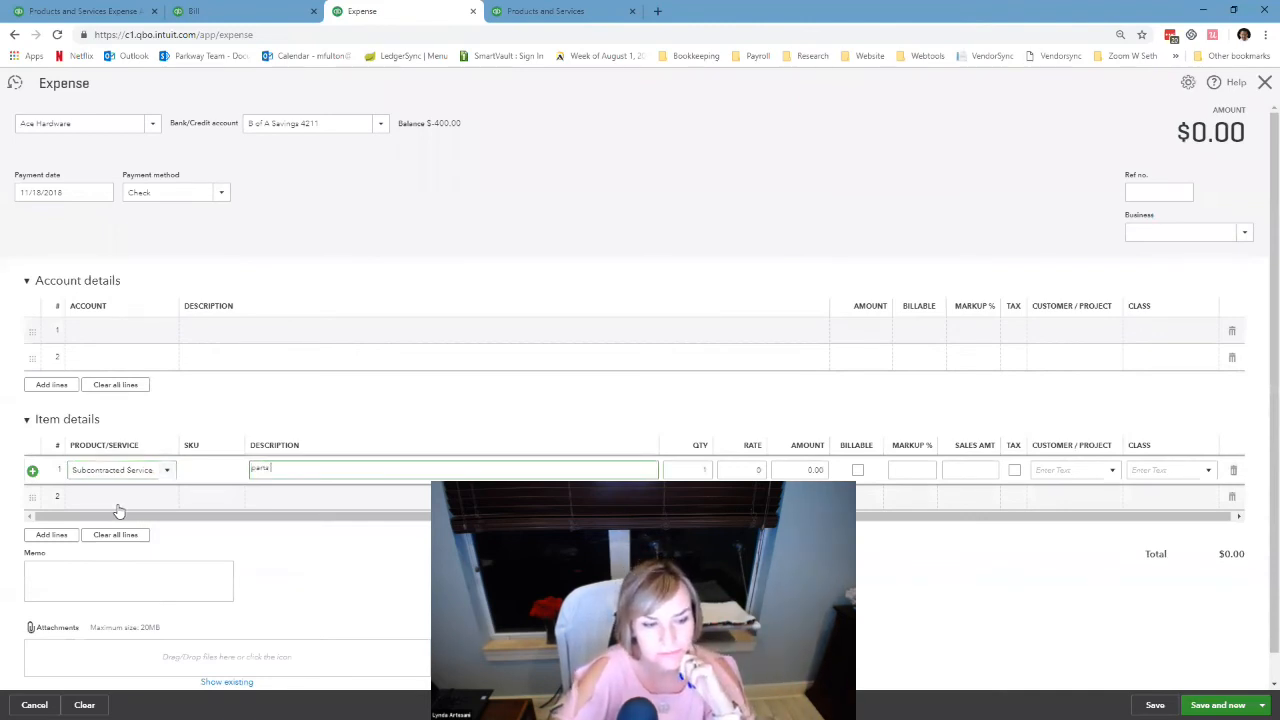
pyautogui.write(' need')
pyautogui.press('Tab')
pyautogui.press('Tab')
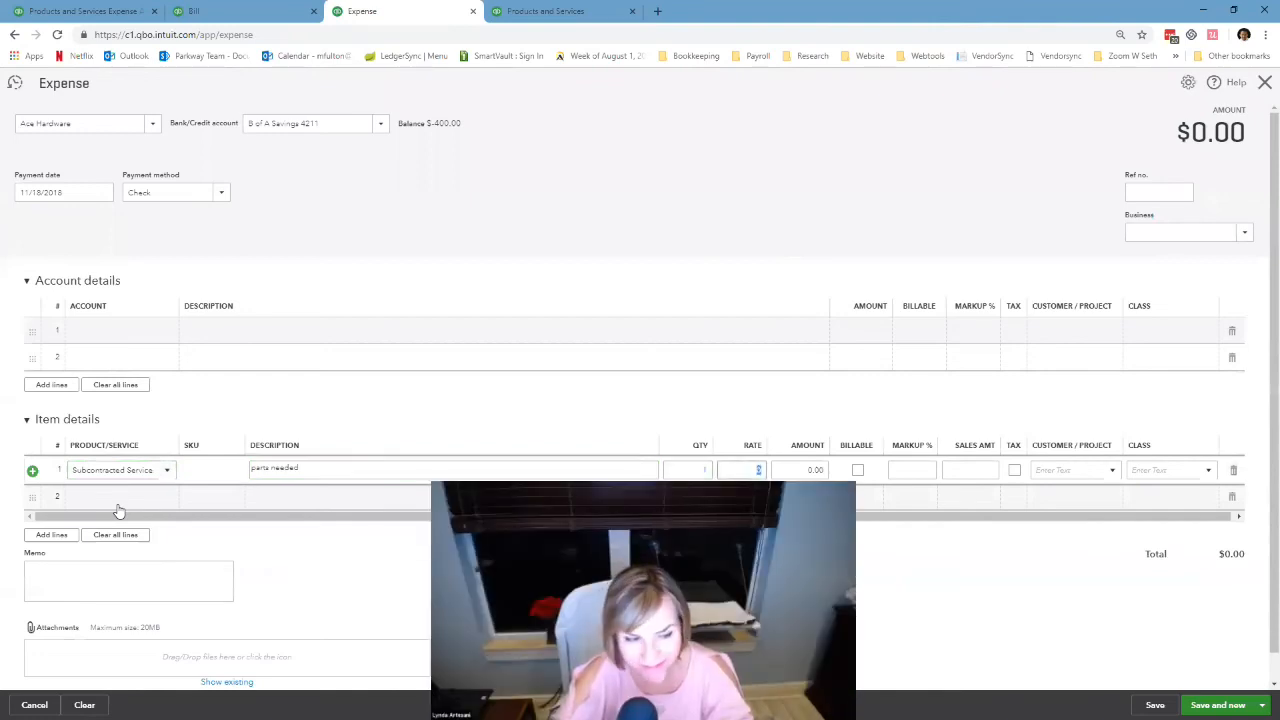
pyautogui.write('25')
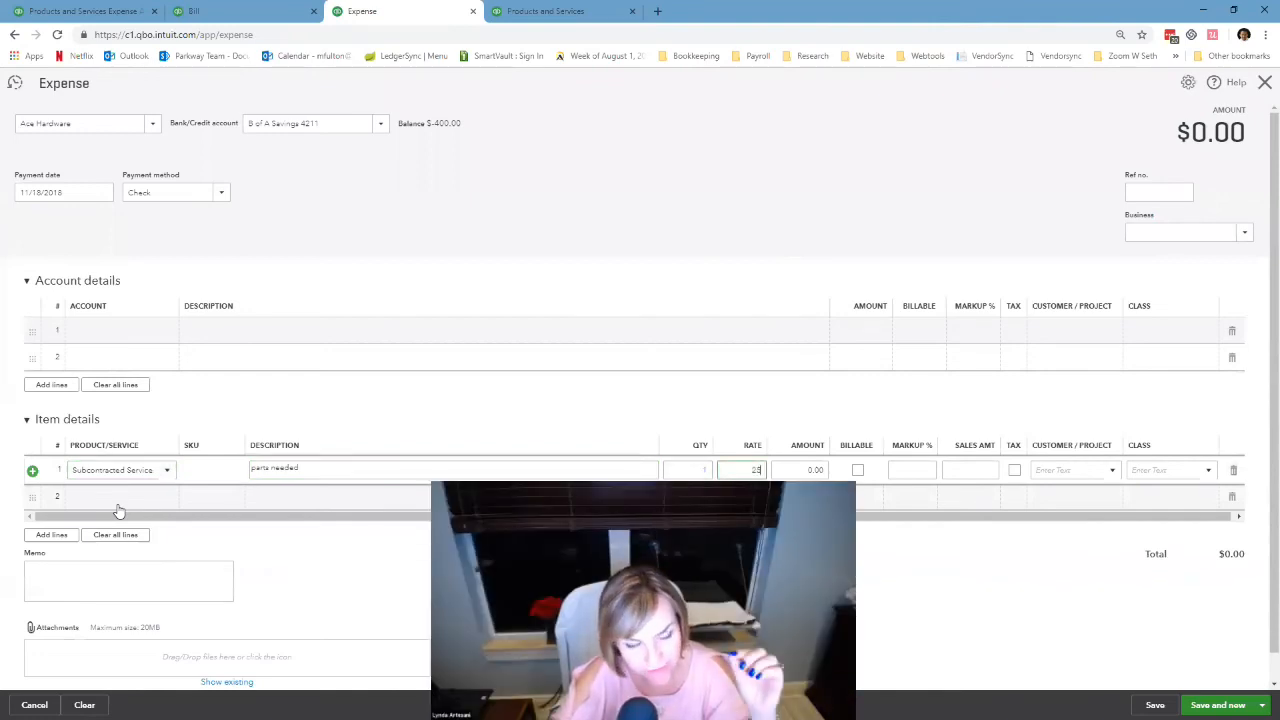
pyautogui.press('Tab')
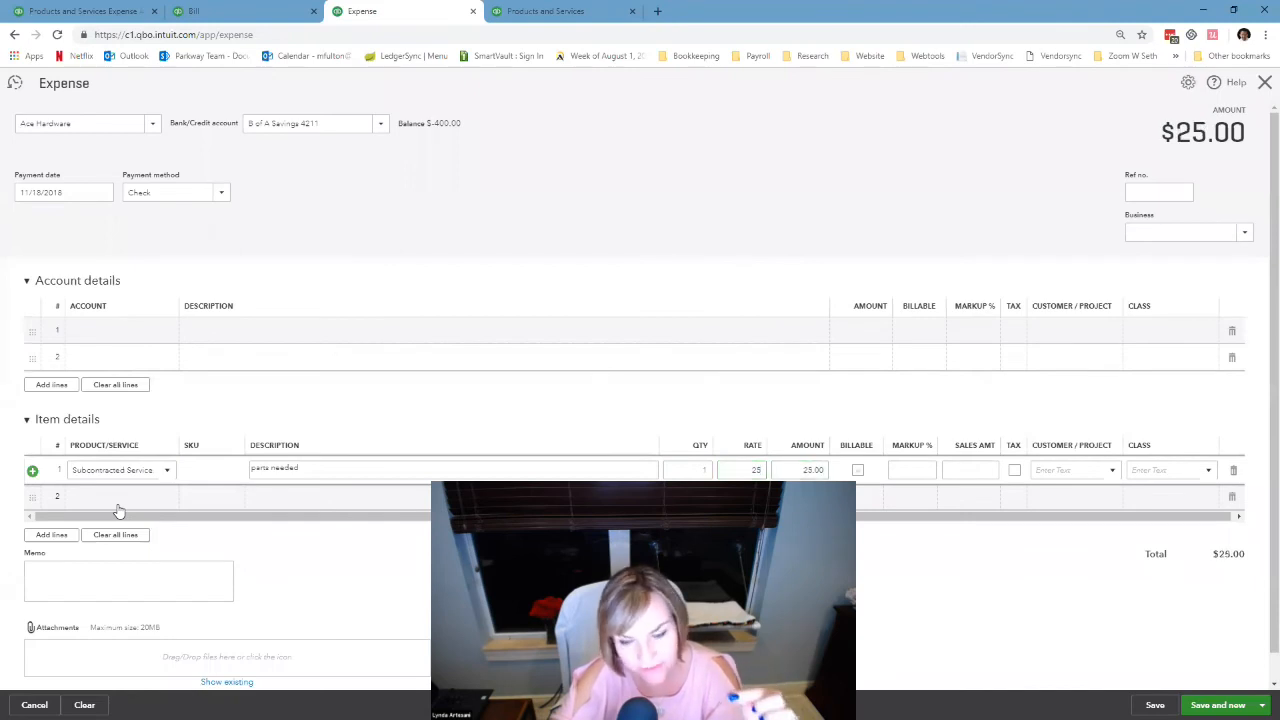
# Make the item line billable at 50% markup and taxable, assign it to Artesani Restaurant's Customer Bathroom project, and save and close the expense.
pyautogui.click(857, 470)
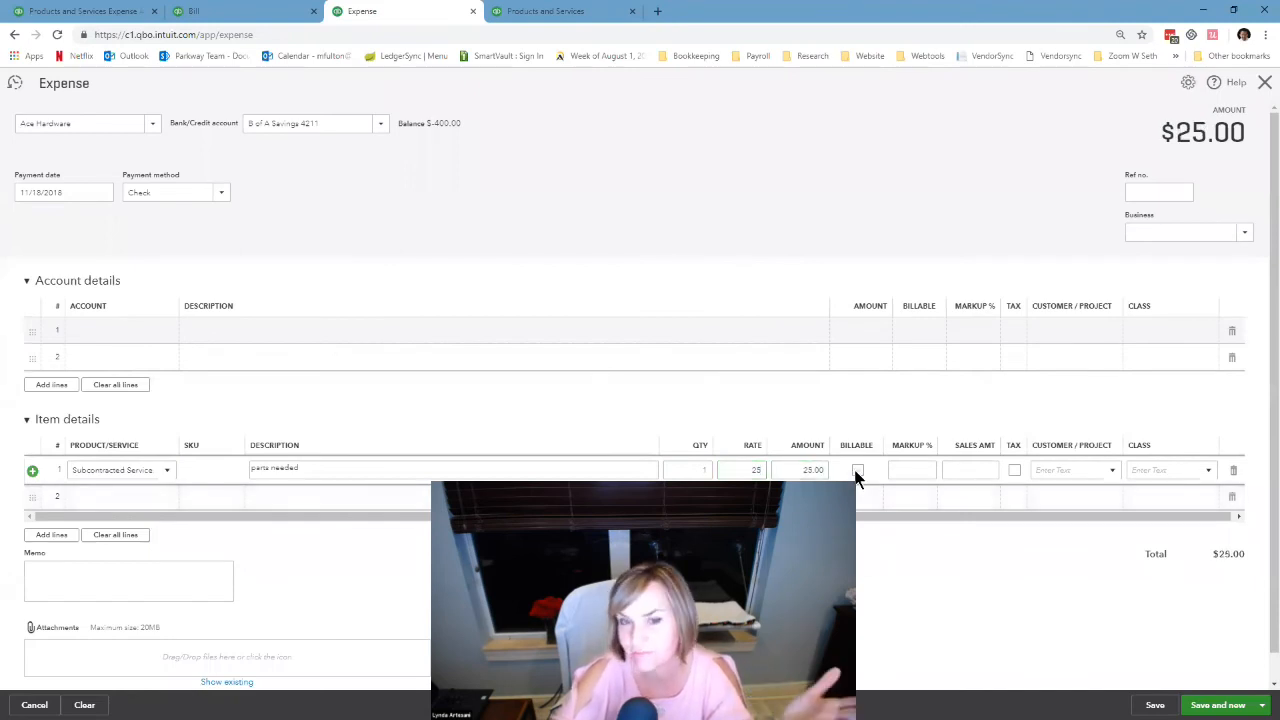
pyautogui.click(913, 472)
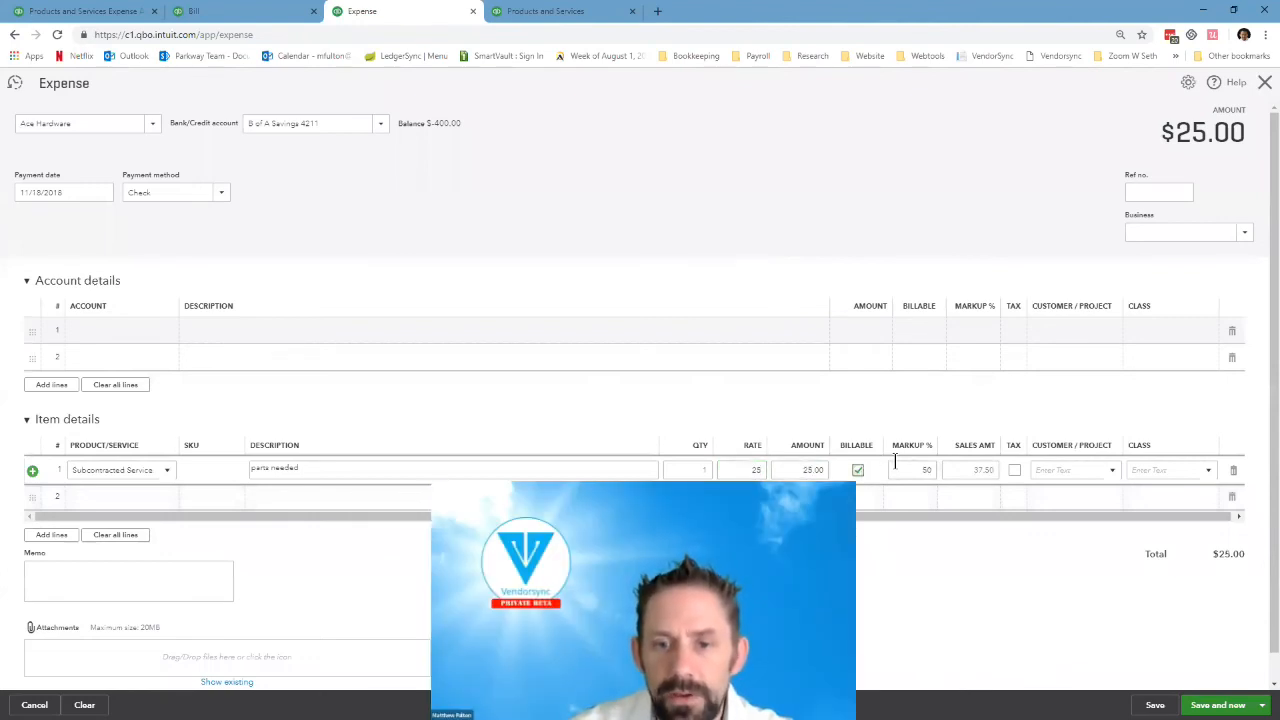
pyautogui.click(1014, 470)
pyautogui.click(1048, 474)
pyautogui.write('Cus')
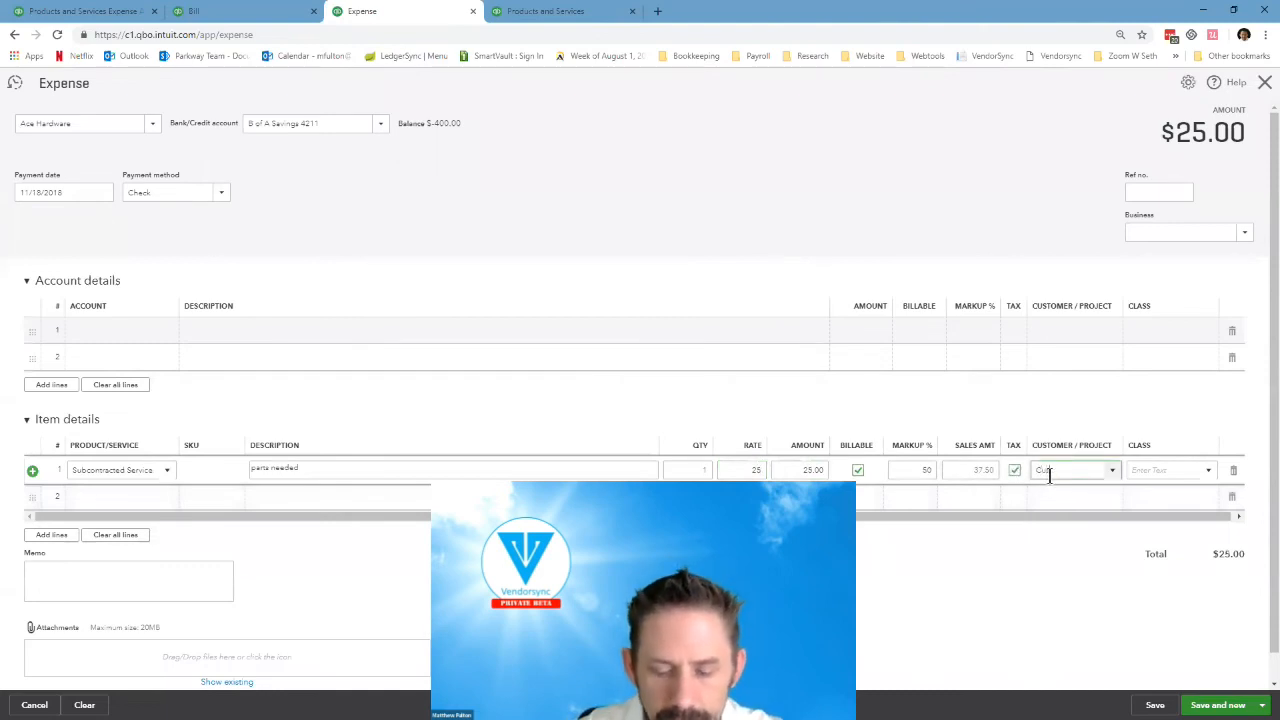
pyautogui.write('t')
pyautogui.click(1100, 516)
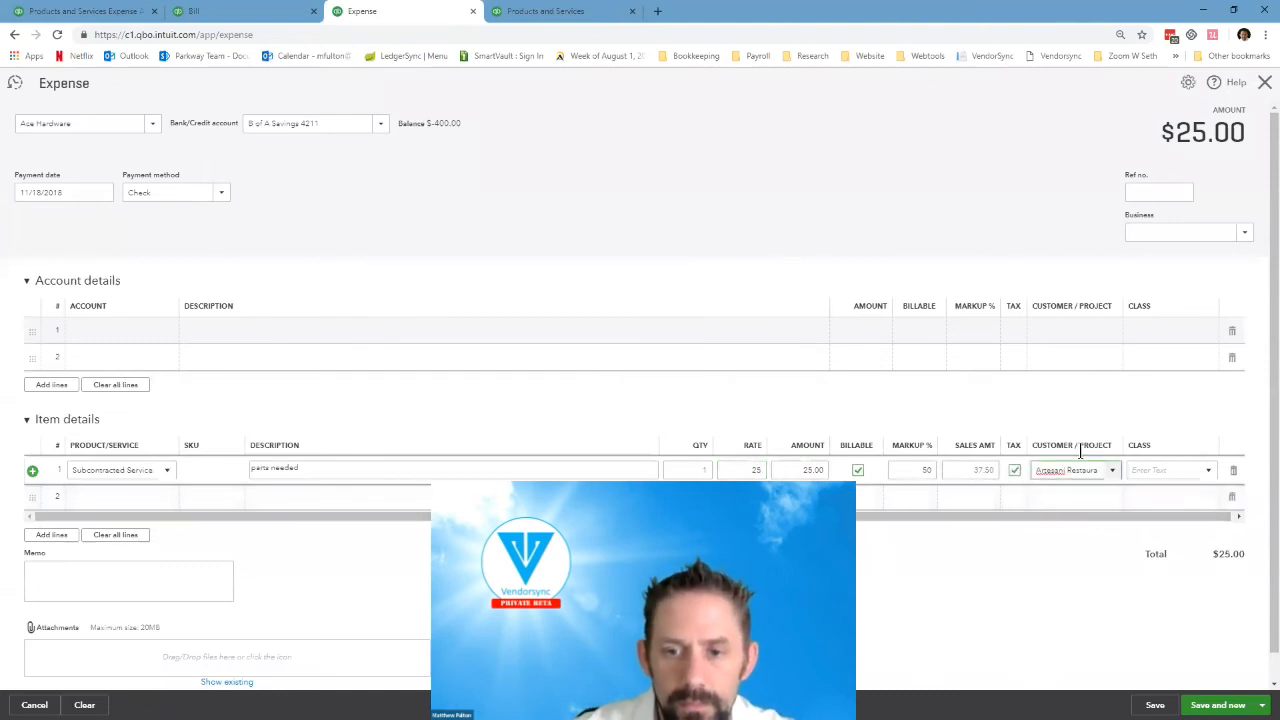
pyautogui.click(1262, 705)
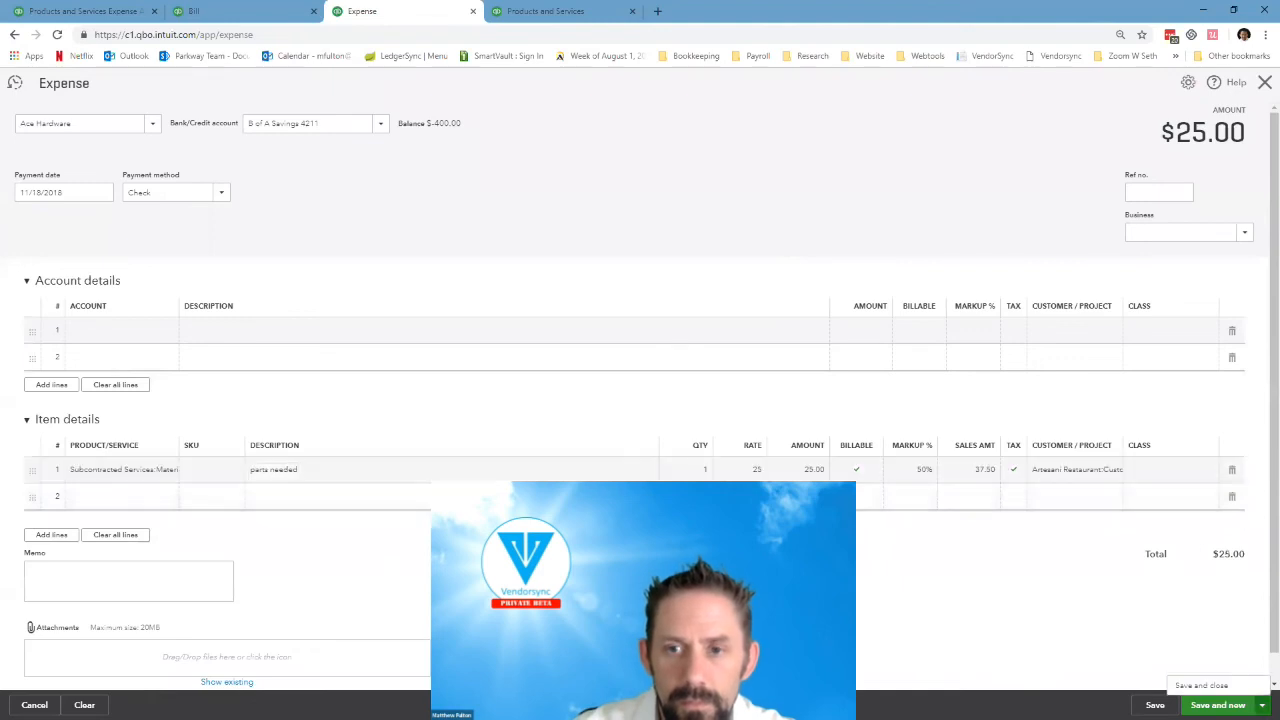
pyautogui.click(1205, 686)
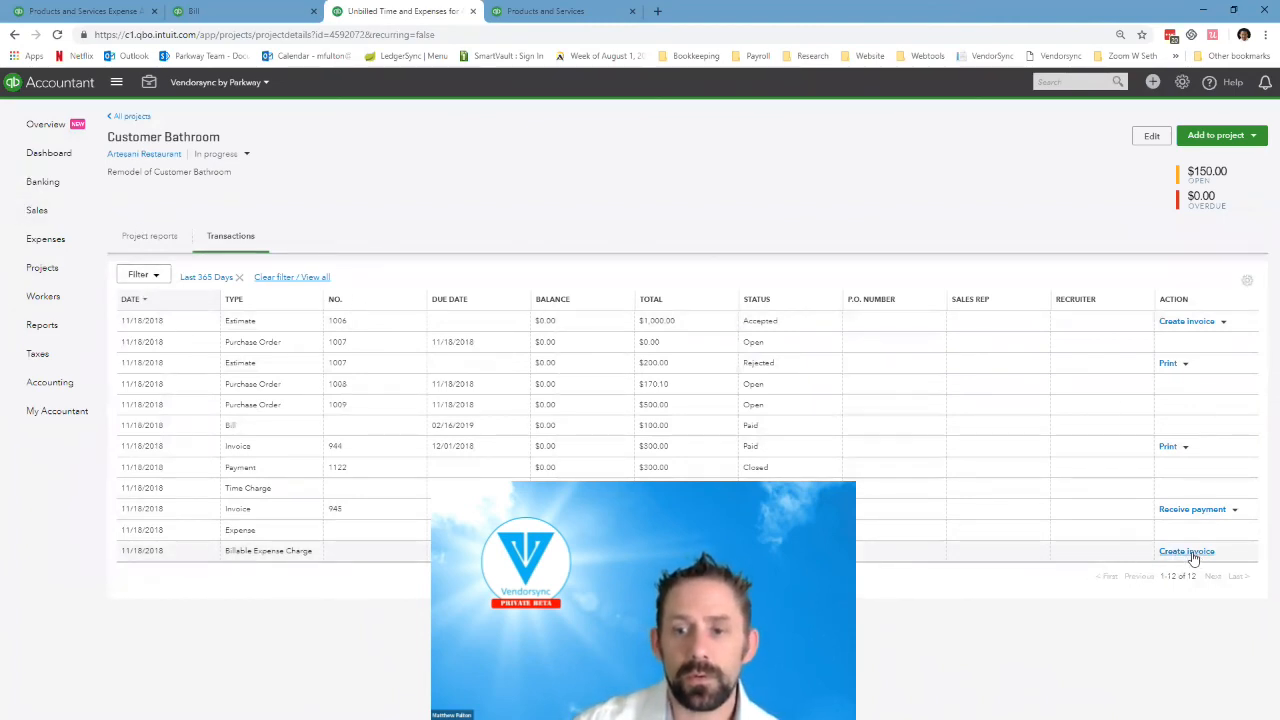
# Review the Customer Bathroom project's profitability report and return to the project's transactions.
pyautogui.click(150, 245)
pyautogui.click(227, 302)
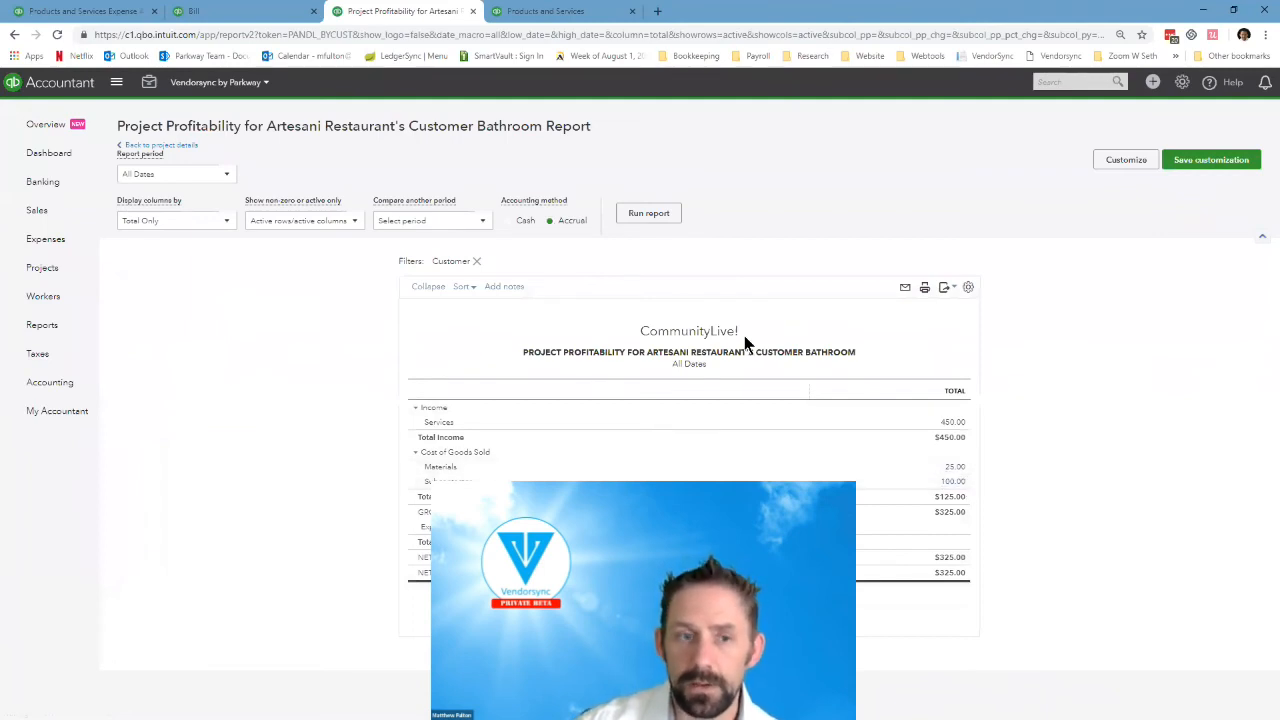
pyautogui.click(158, 146)
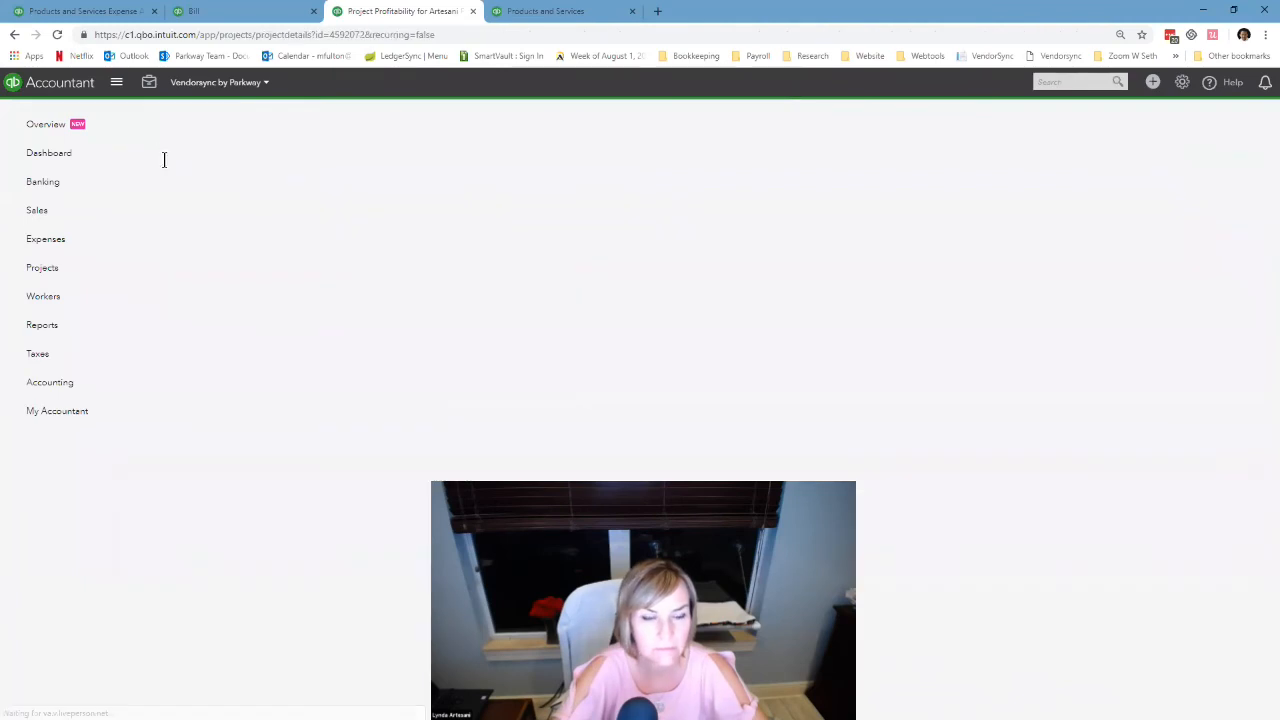
pyautogui.click(226, 240)
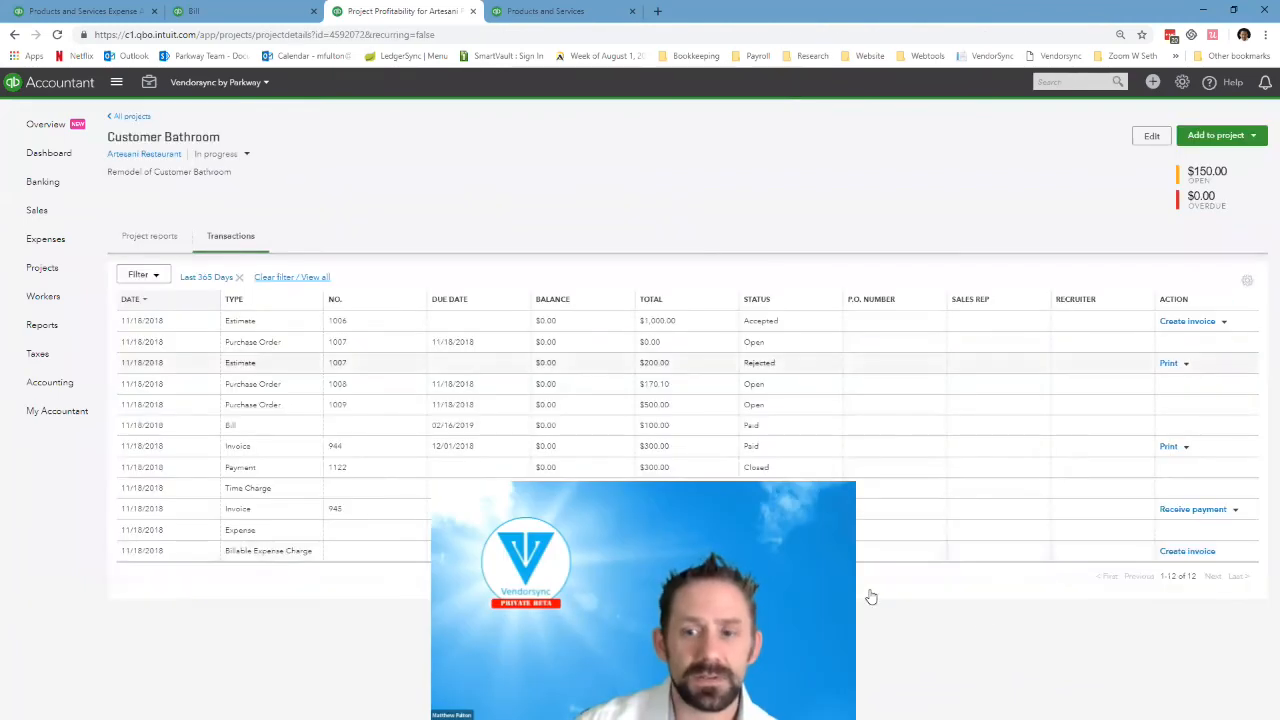
# Create and save an invoice from the project's billable expense charge, and review the project profitability report again.
pyautogui.click(1203, 553)
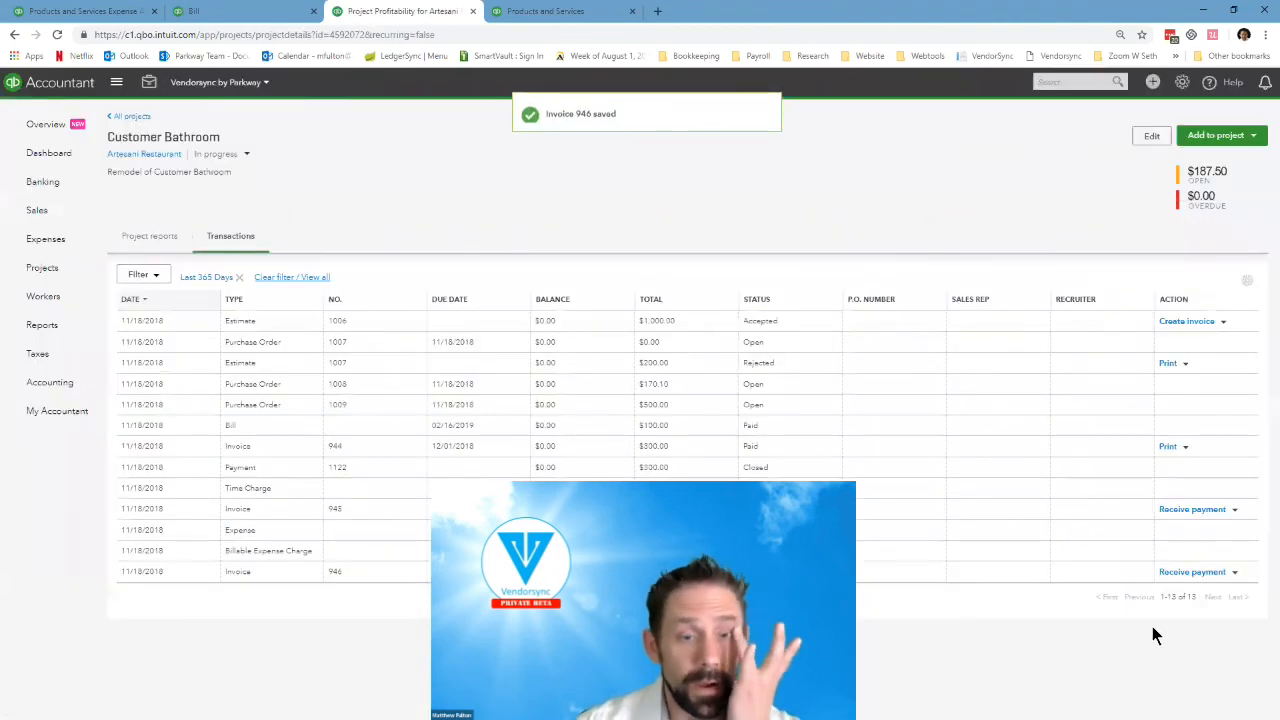
pyautogui.click(150, 243)
pyautogui.click(240, 296)
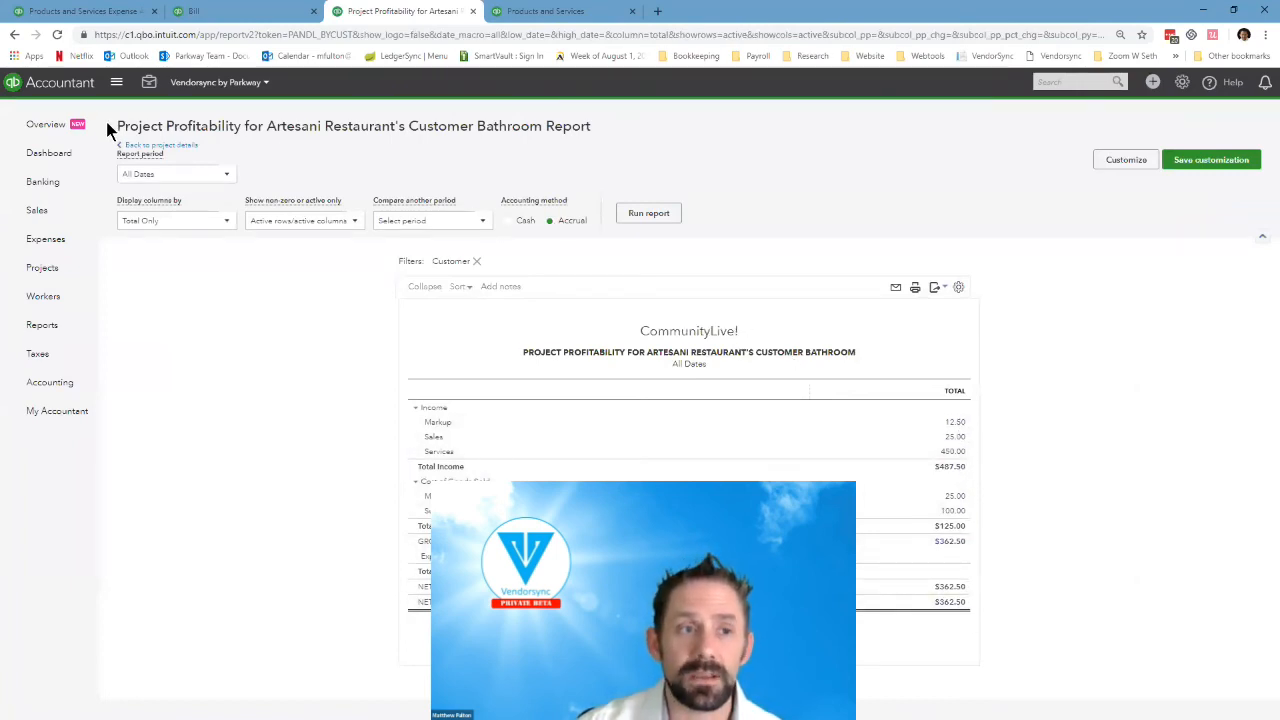
# Open the Balance Sheet report from the favorite reports.
pyautogui.click(45, 327)
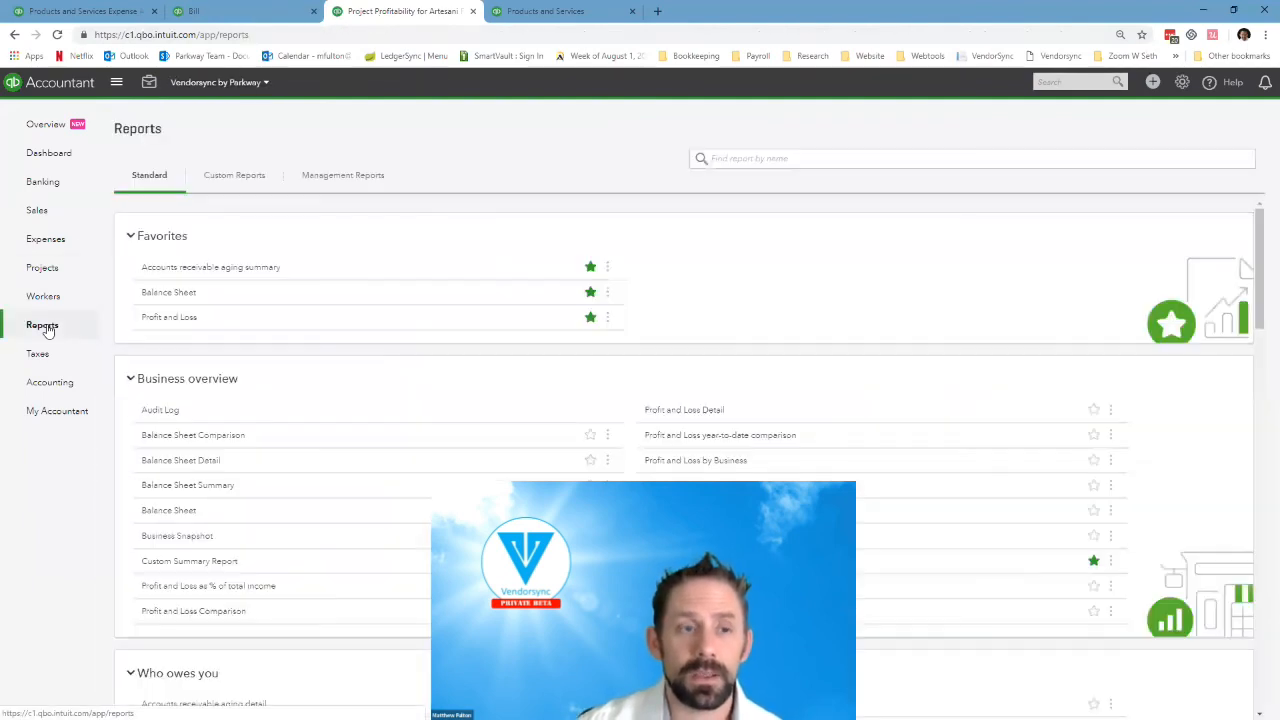
pyautogui.click(157, 295)
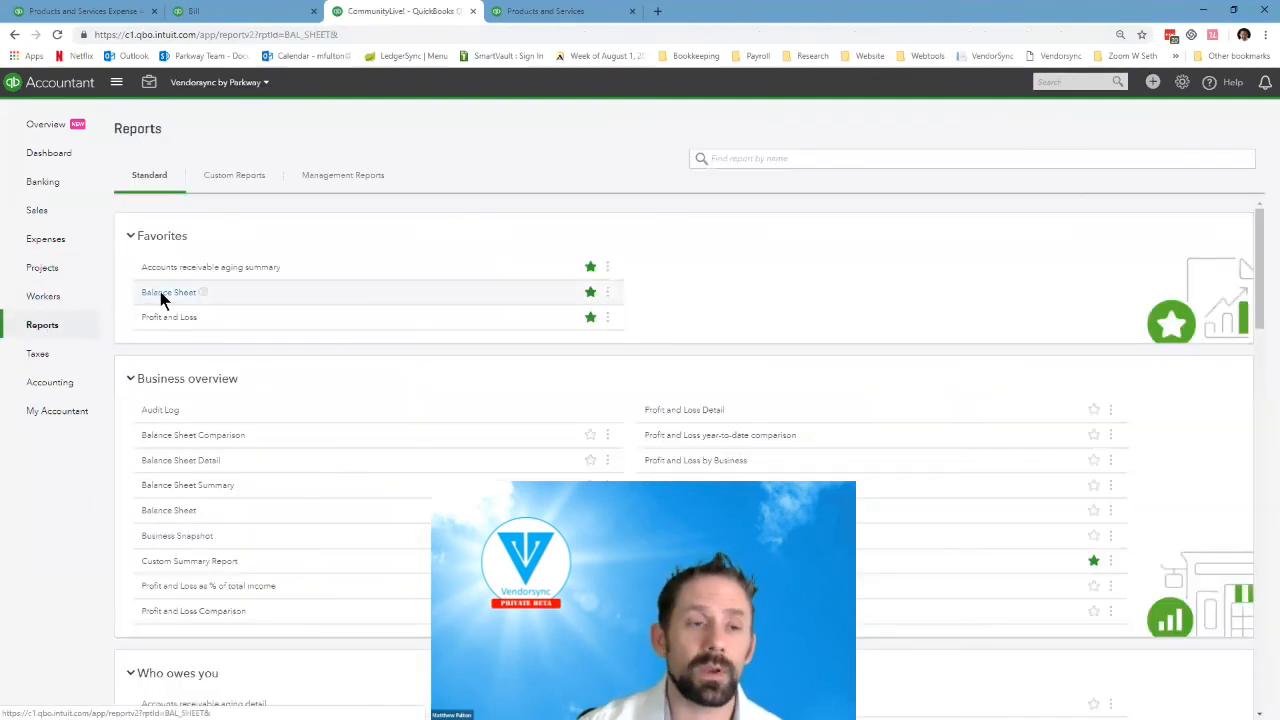
pyautogui.scroll(-2, 257, 226)
pyautogui.scroll(2, 315, 258)
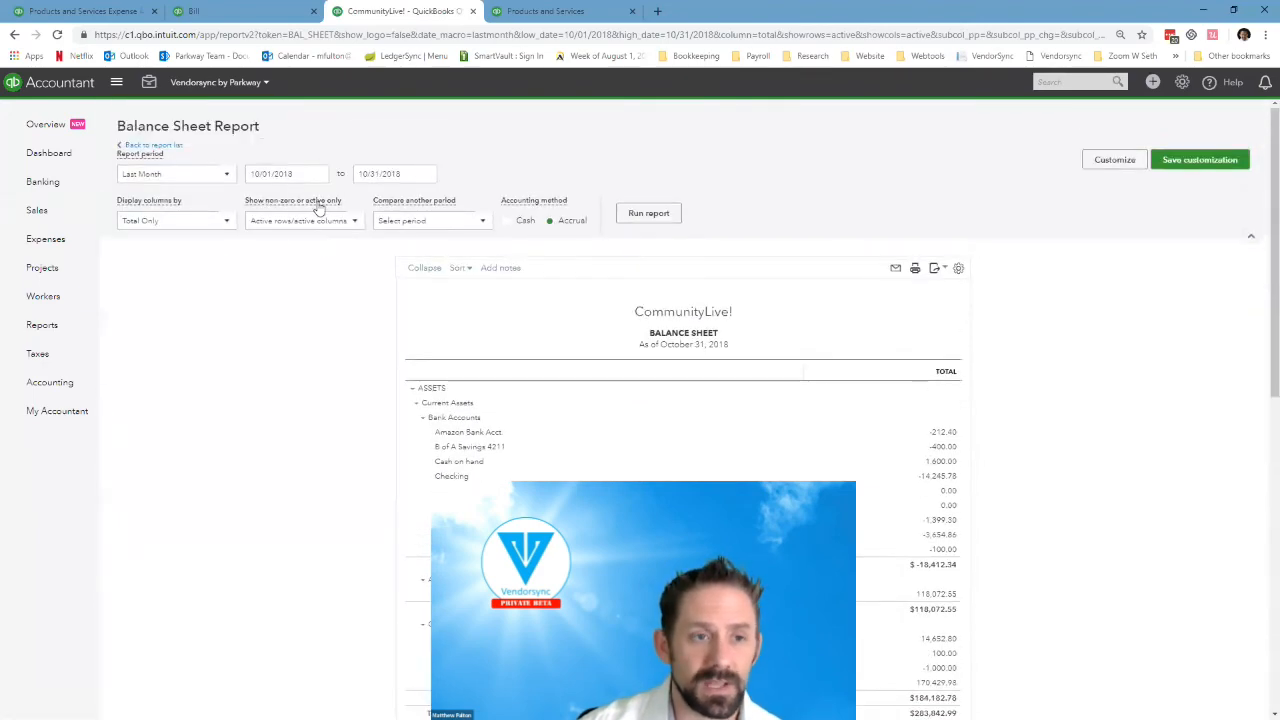
# Try to run the balance sheet for 11/18/2018 to 10/18/2018, and change the start date to 11/17/2018.
pyautogui.click(320, 174)
pyautogui.click(359, 204)
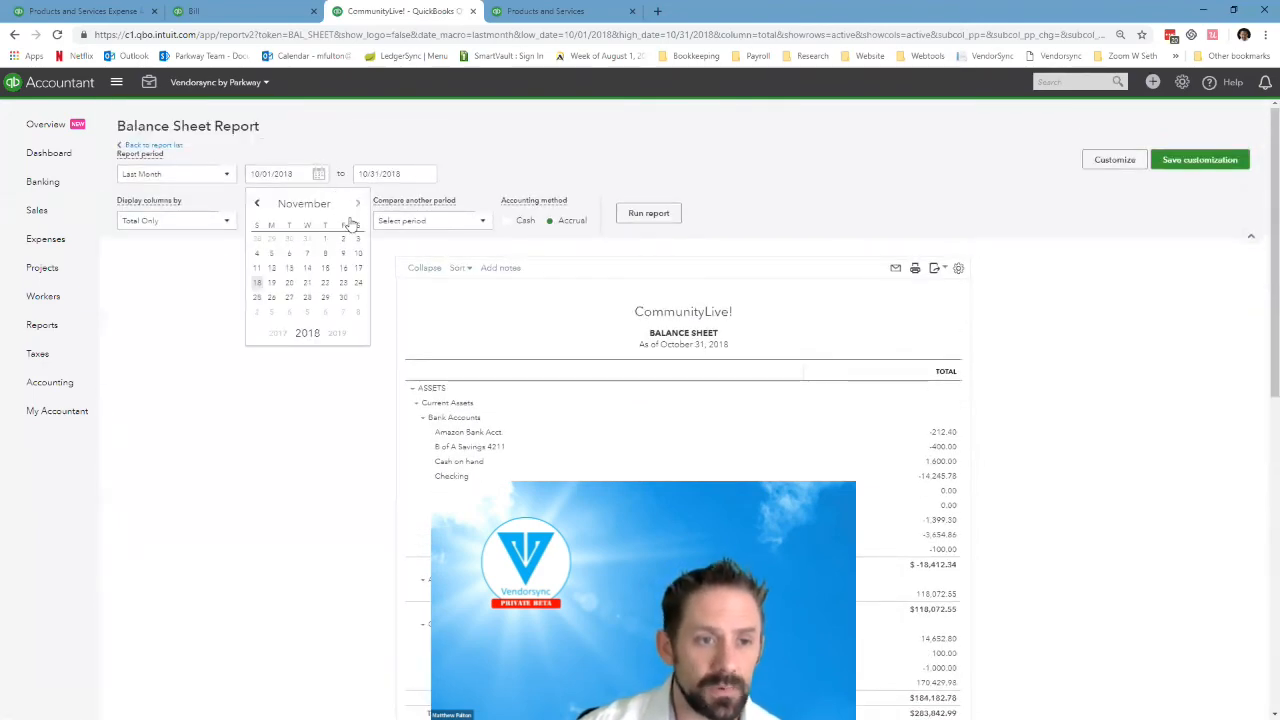
pyautogui.click(258, 283)
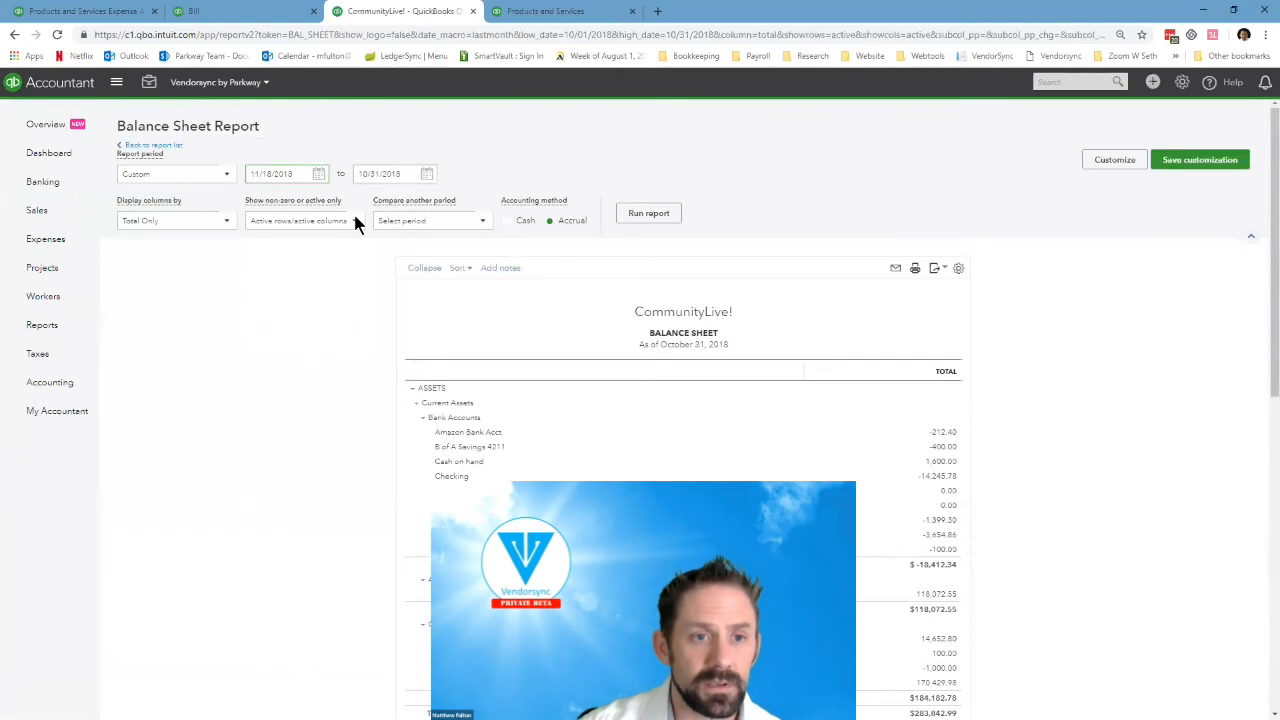
pyautogui.press('Tab')
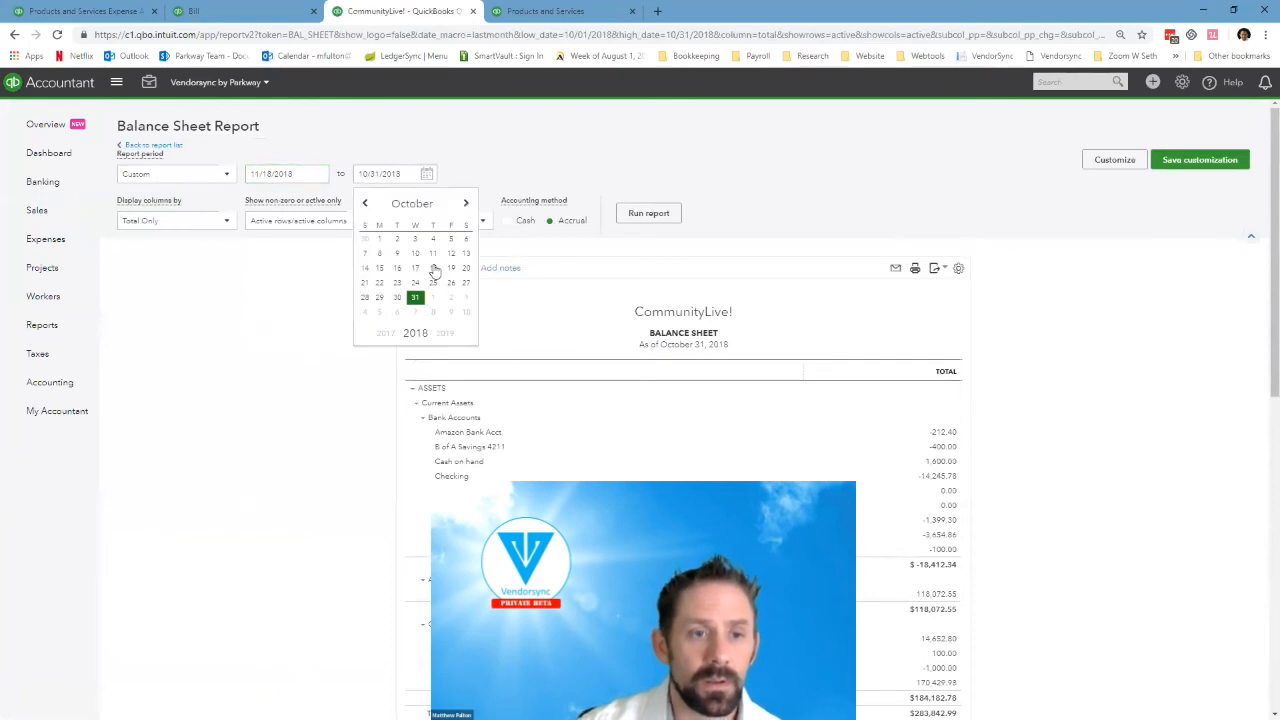
pyautogui.click(432, 269)
pyautogui.click(650, 215)
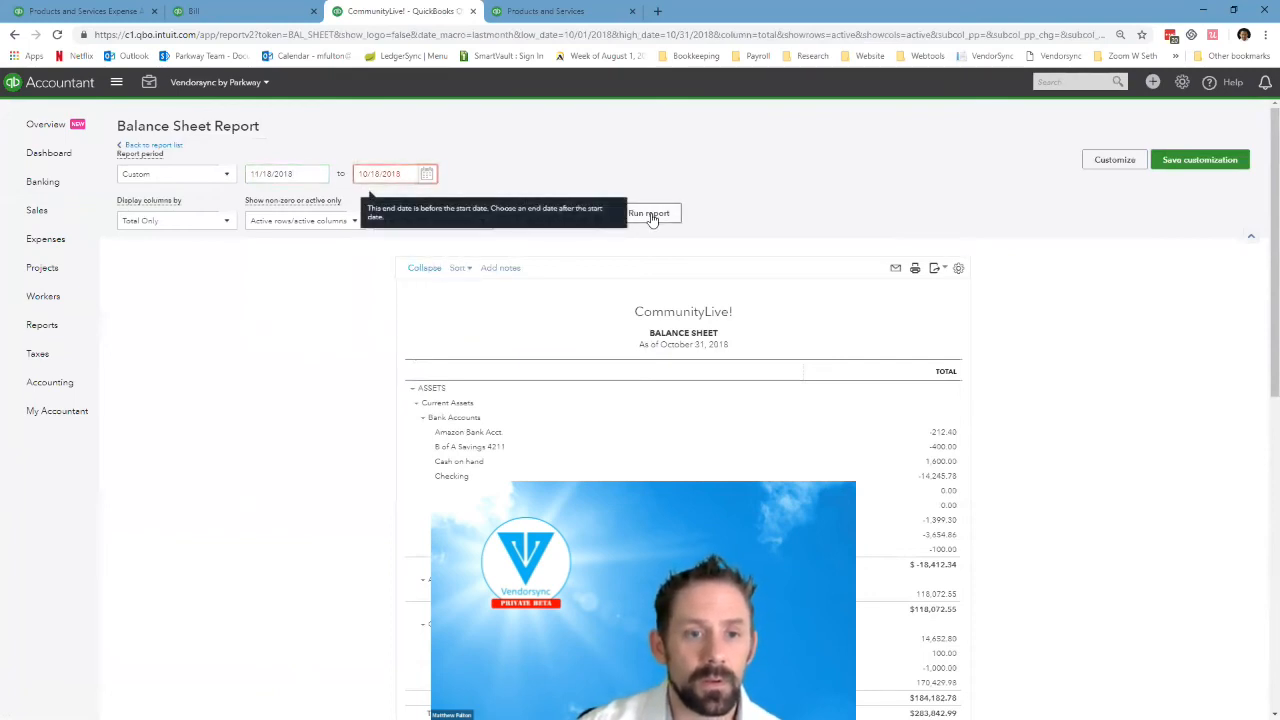
pyautogui.click(318, 174)
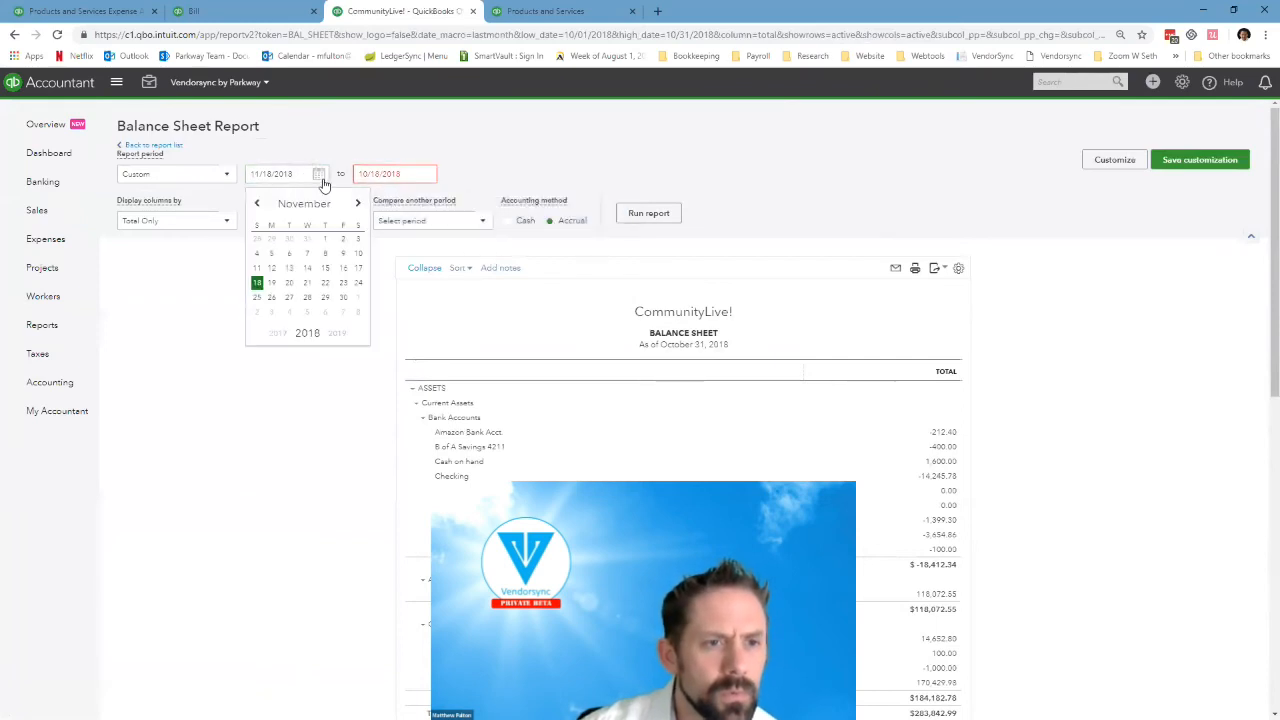
pyautogui.click(358, 268)
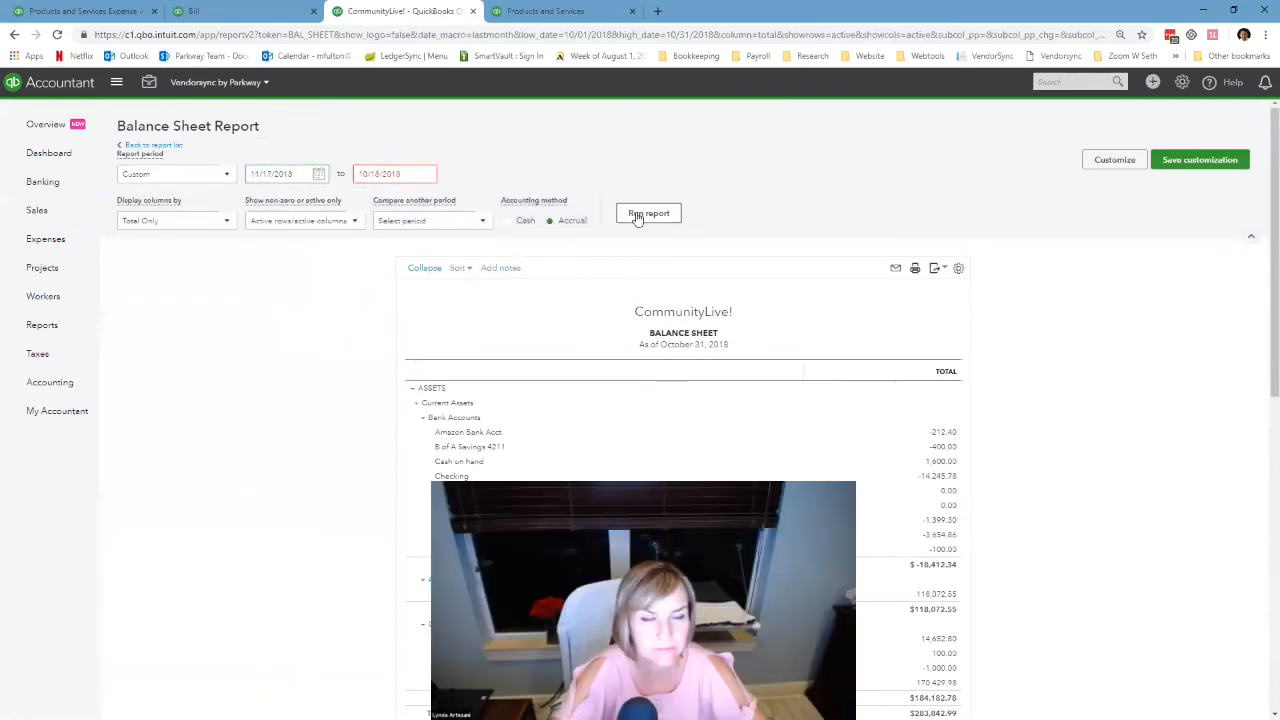
# Set both the start and end dates of the balance sheet to 11/18/2018 and run the report.
pyautogui.click(427, 174)
pyautogui.click(466, 203)
pyautogui.click(365, 282)
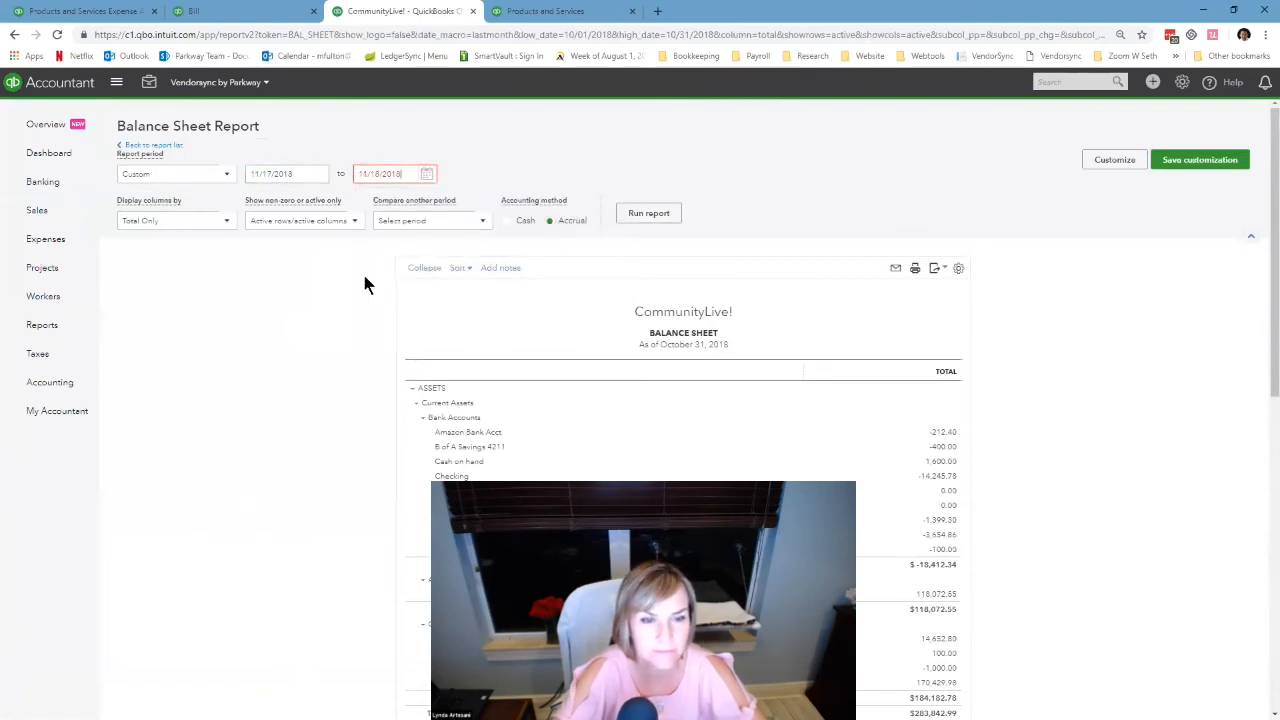
pyautogui.click(318, 175)
pyautogui.click(257, 282)
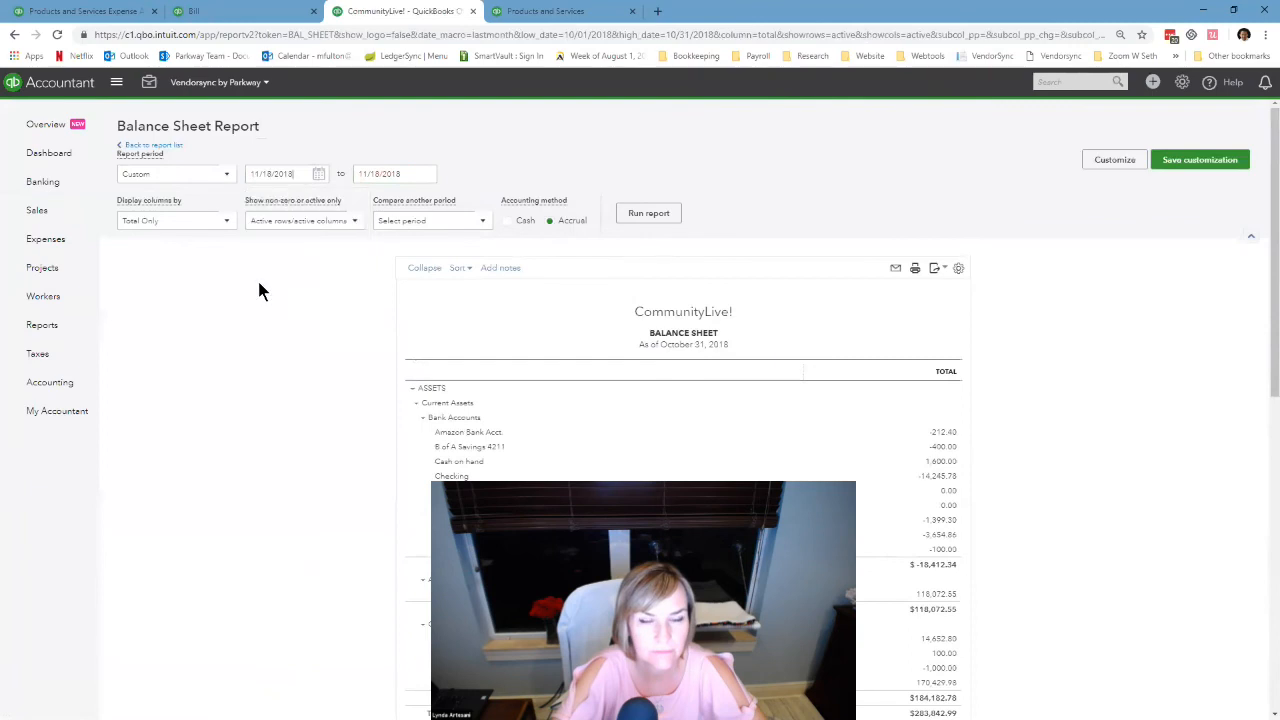
pyautogui.click(636, 213)
# Examine the balance sheet's assets and open the transactions behind the Accounts Receivable amount.
pyautogui.scroll(-2, 610, 218)
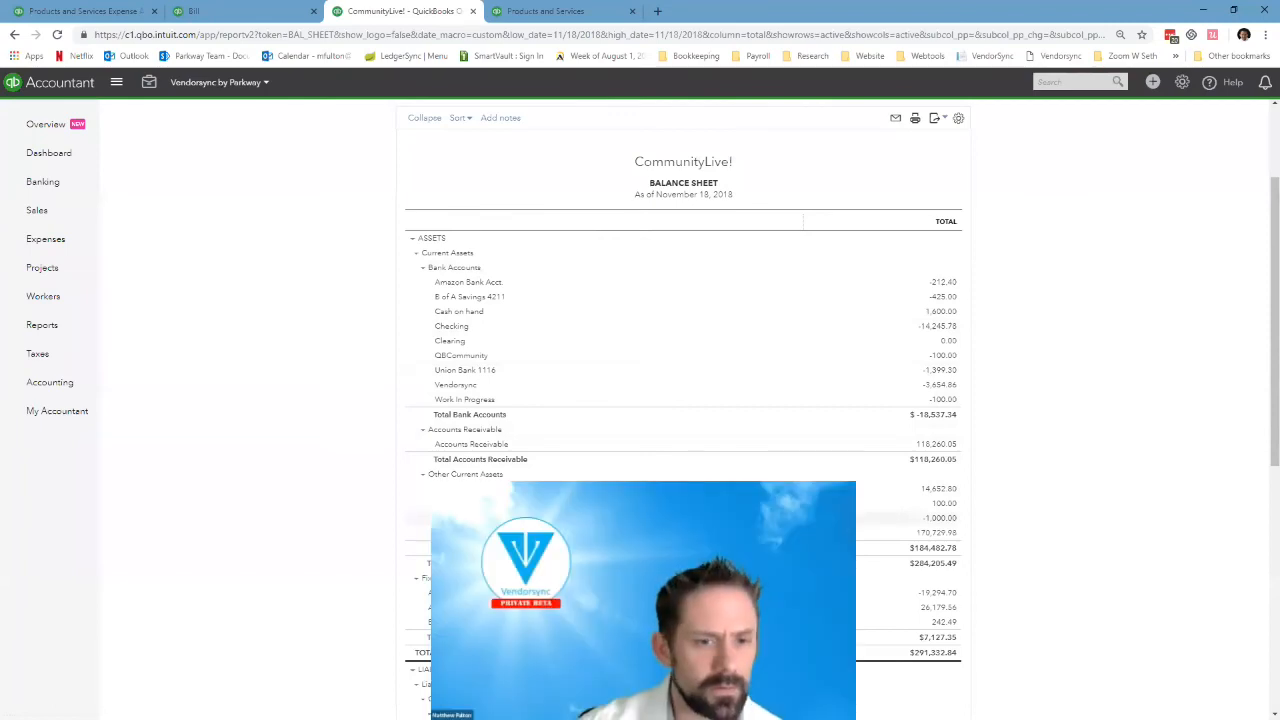
pyautogui.scroll(2, 665, 310)
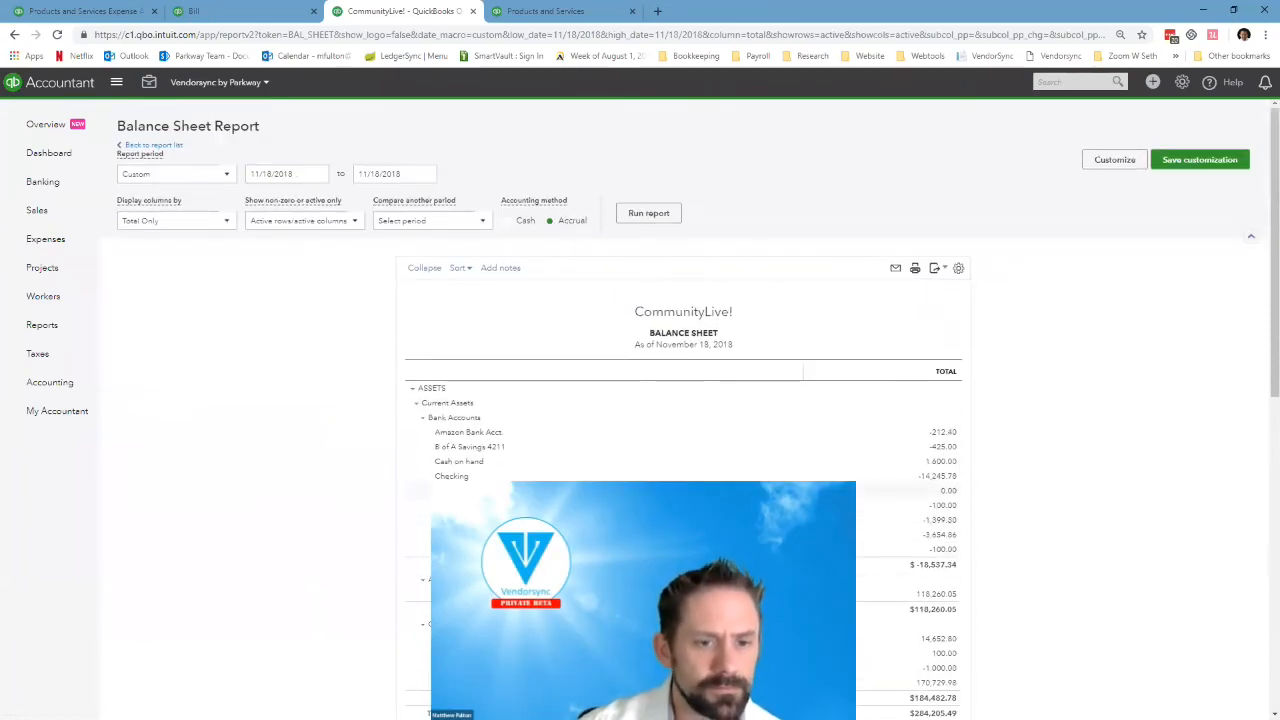
pyautogui.click(937, 596)
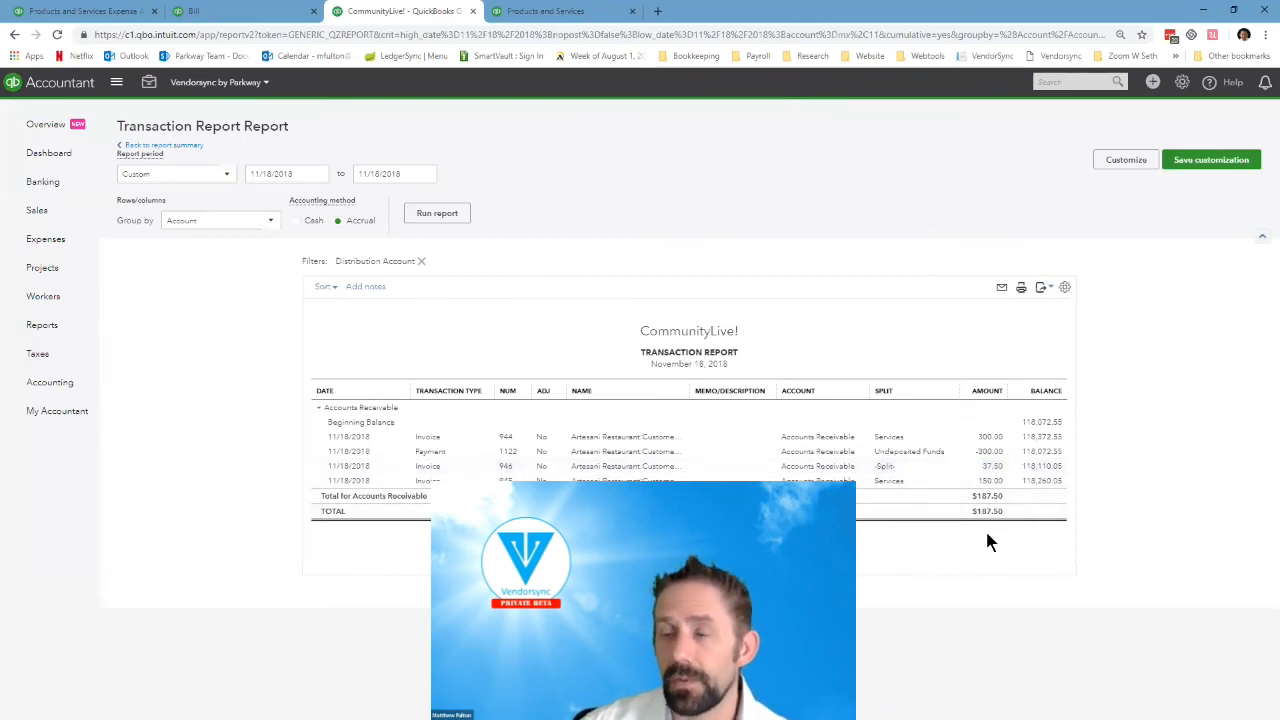
# Review the project profitability and nonbillable time reports of the Customer Bathroom project, returning to the project details after each.
pyautogui.click(43, 270)
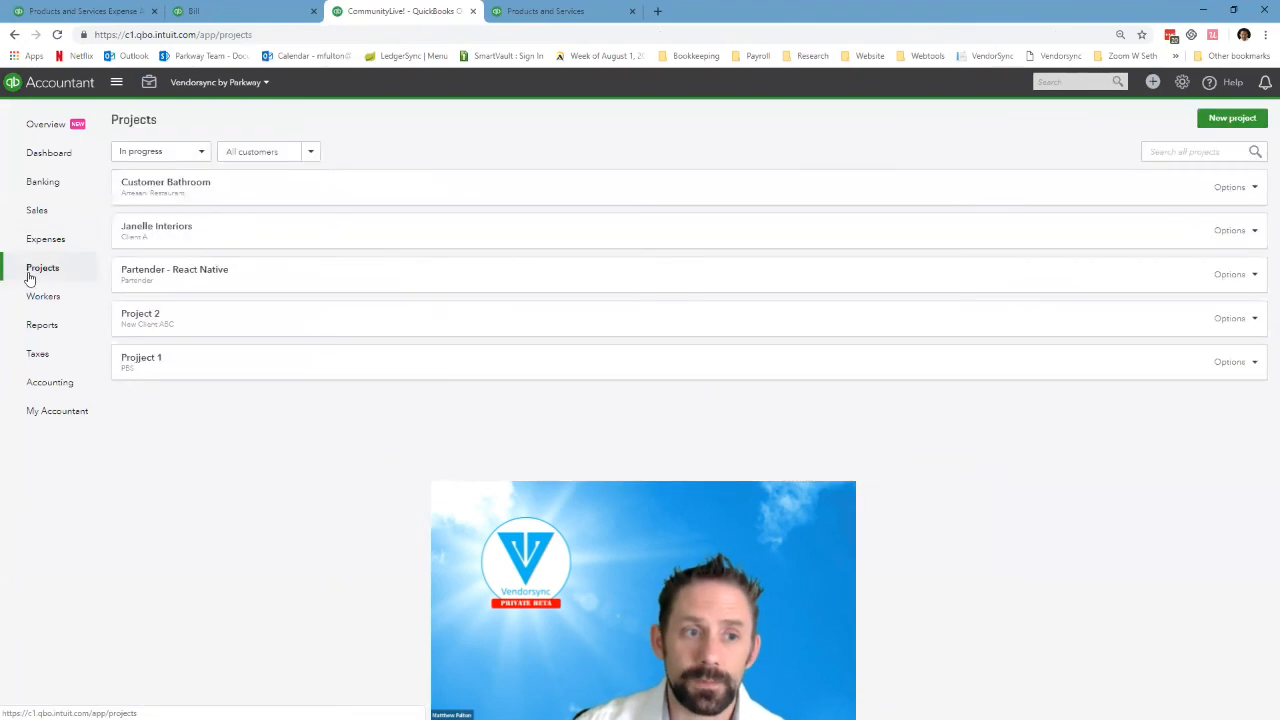
pyautogui.click(170, 190)
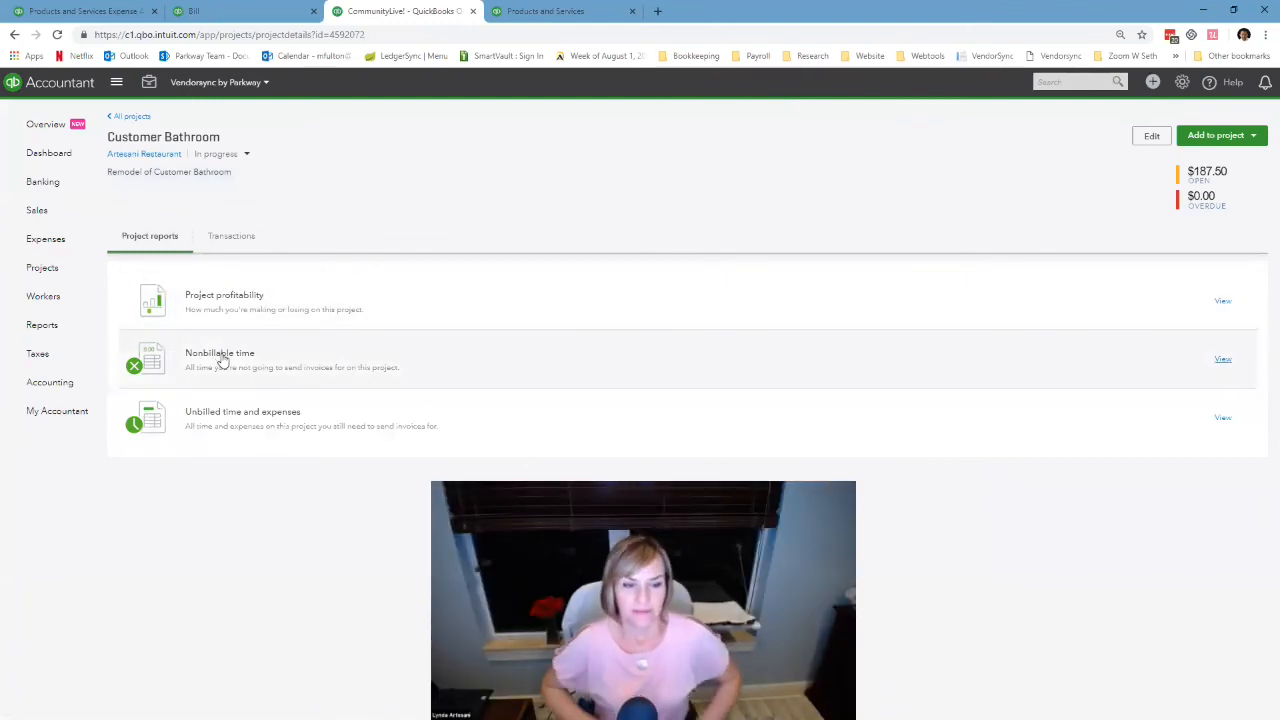
pyautogui.click(247, 299)
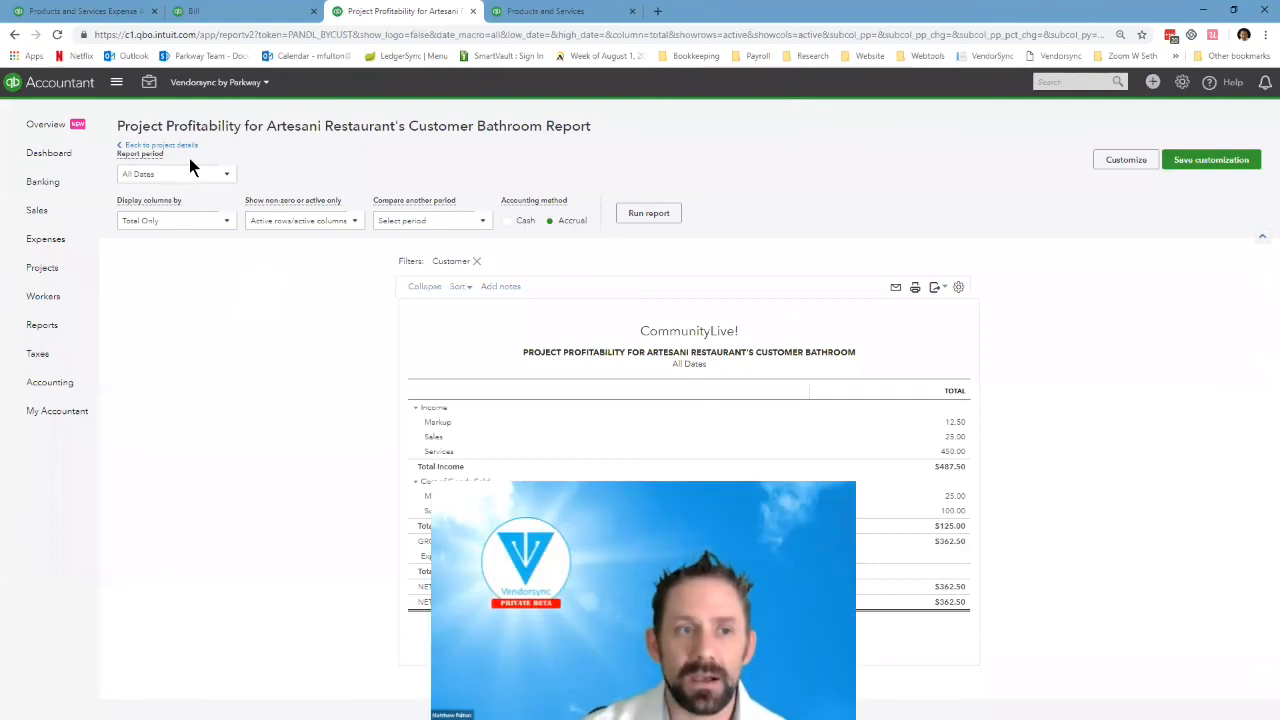
pyautogui.click(189, 146)
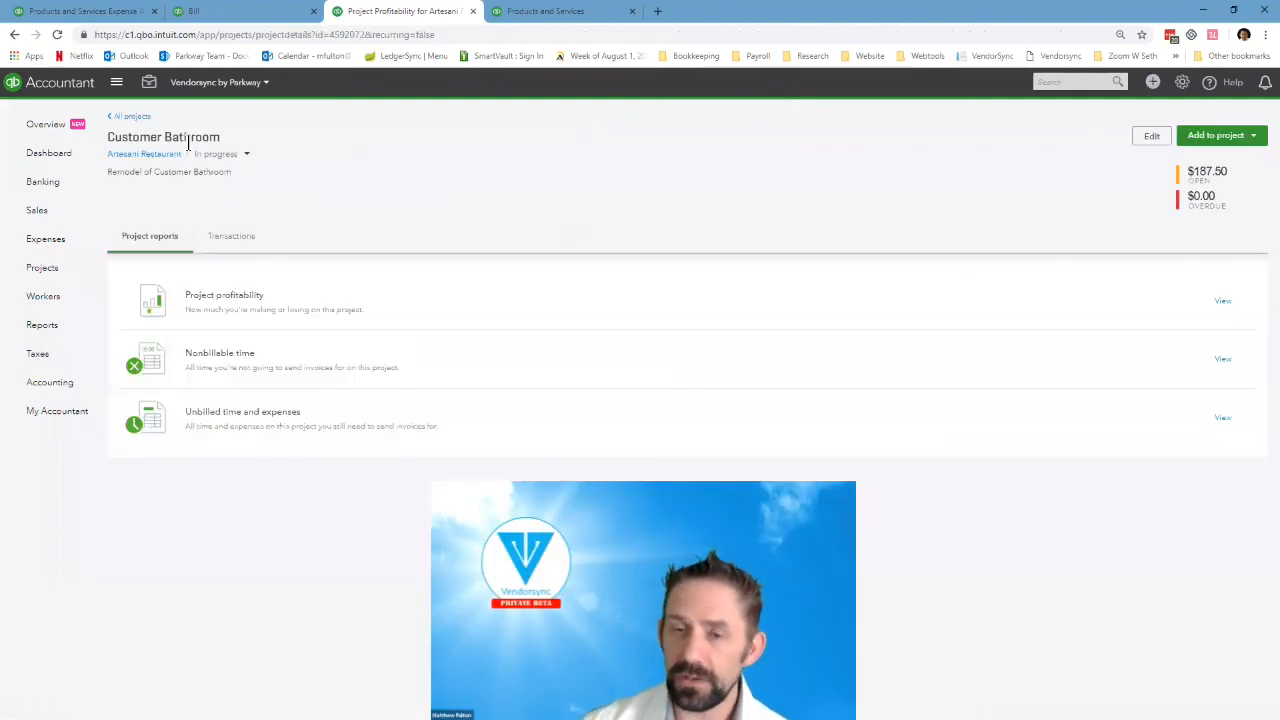
pyautogui.click(286, 371)
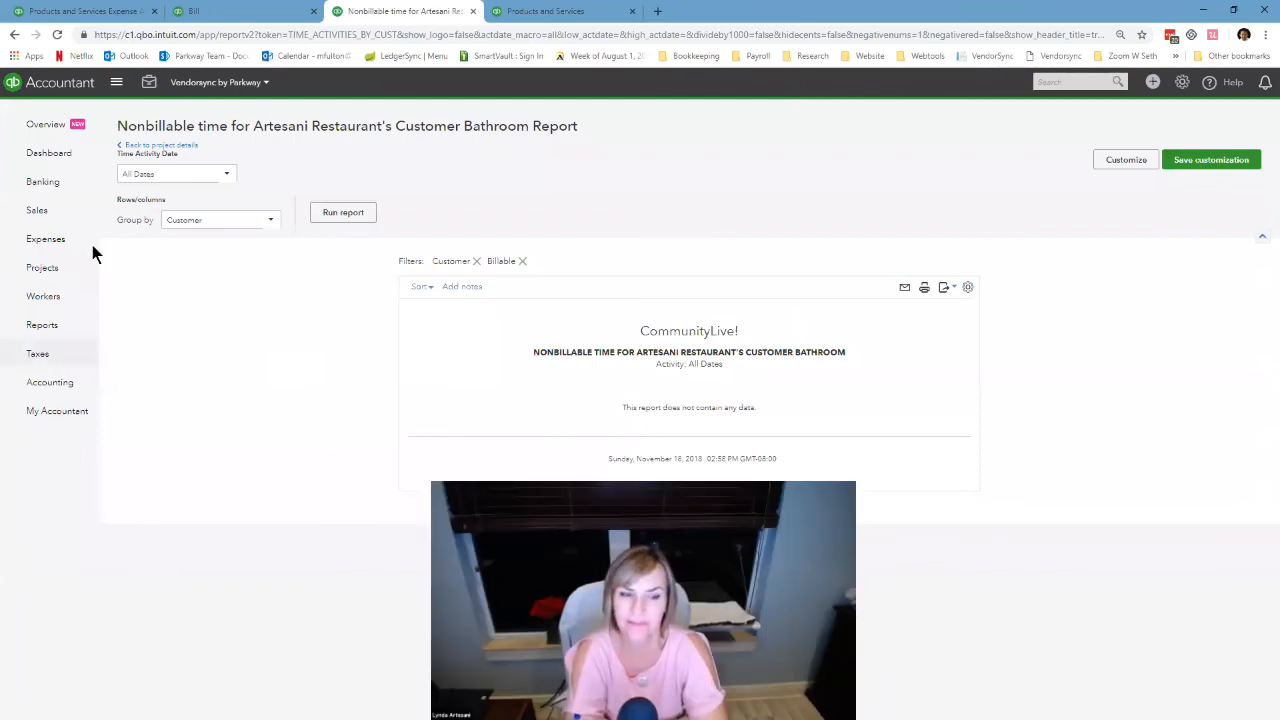
pyautogui.click(180, 150)
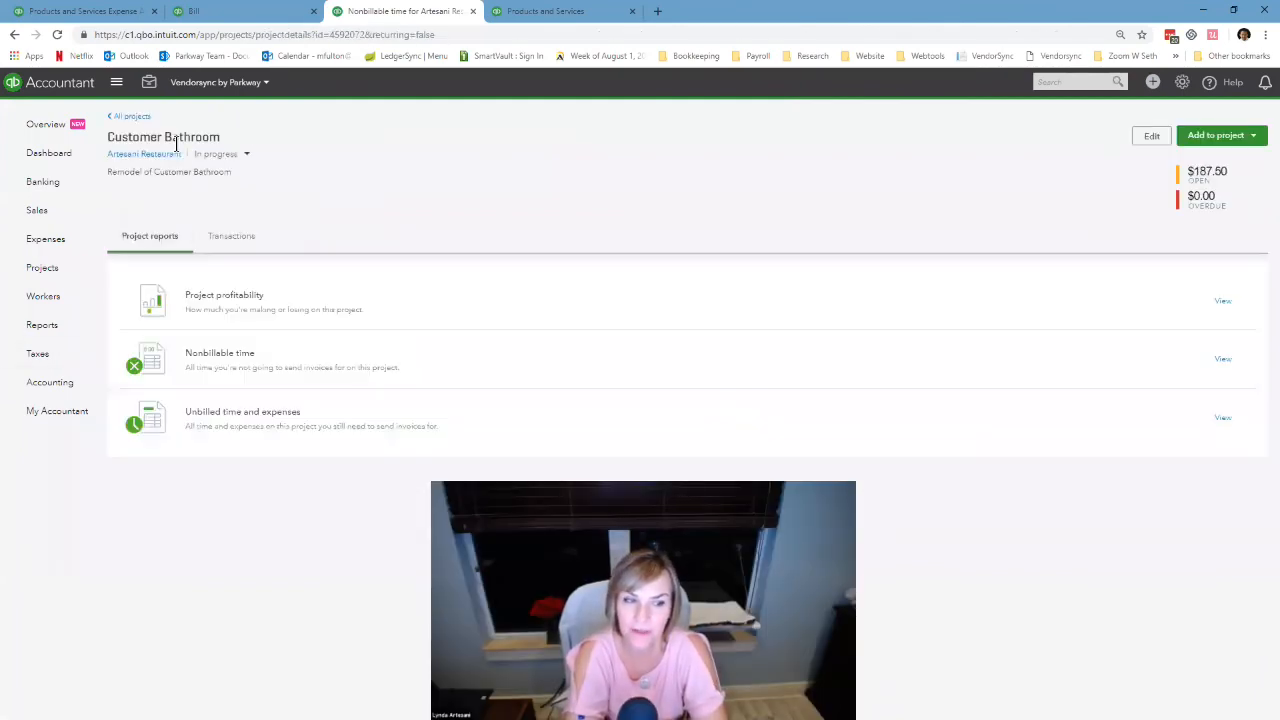